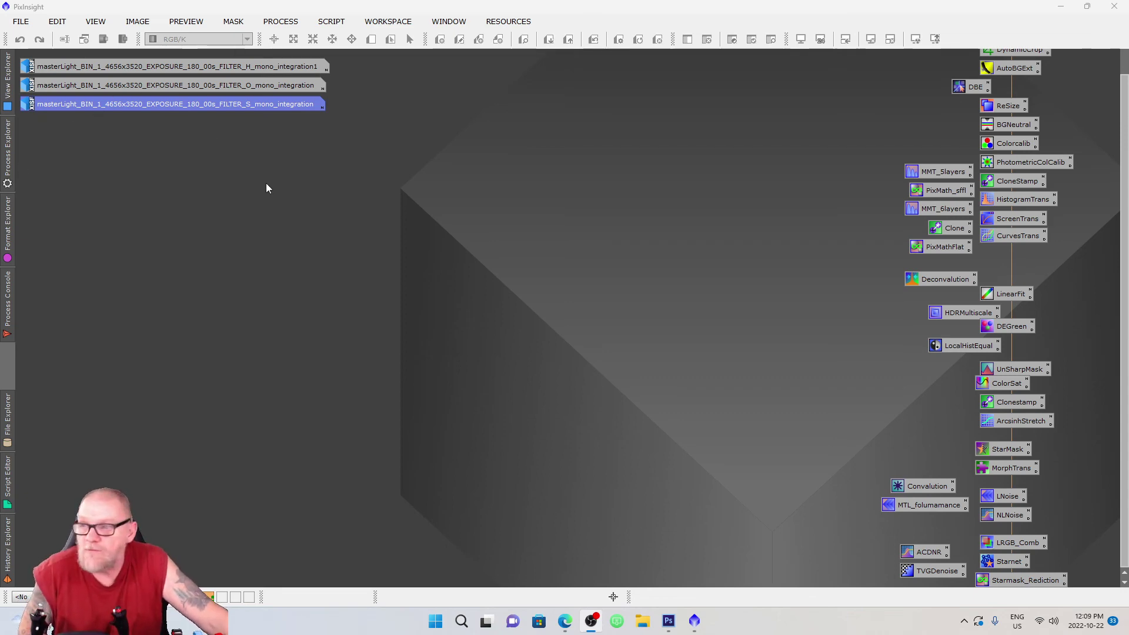
Open the H, O and S filter master images one after another to compare the nebula signal, and minimize all three.
double_click(224, 66)
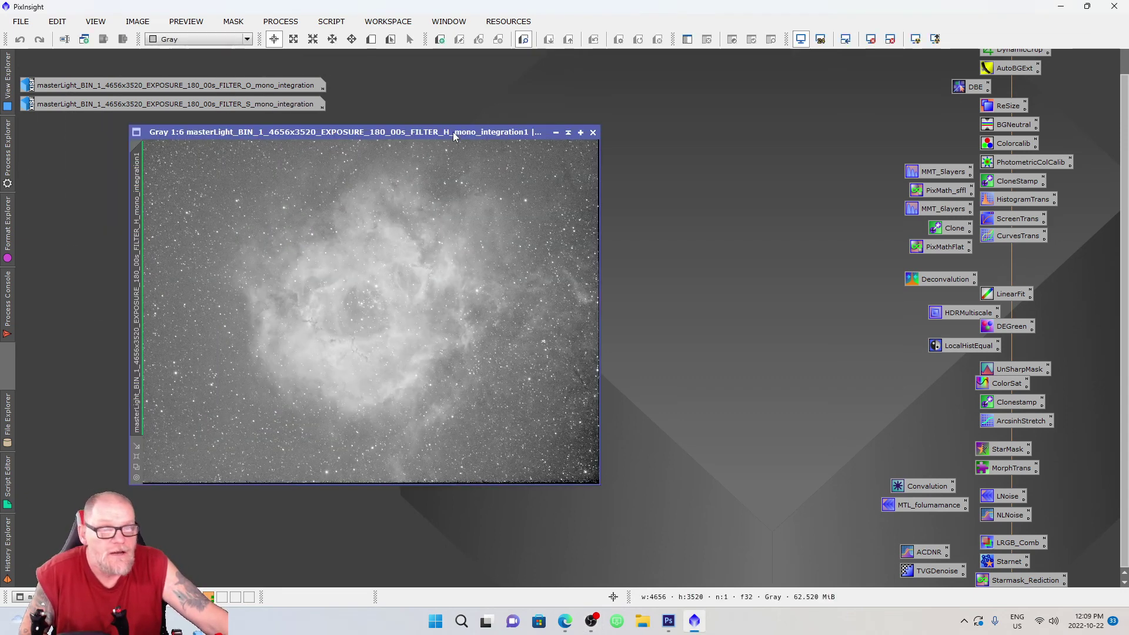
left_click_drag(457, 133, 714, 101)
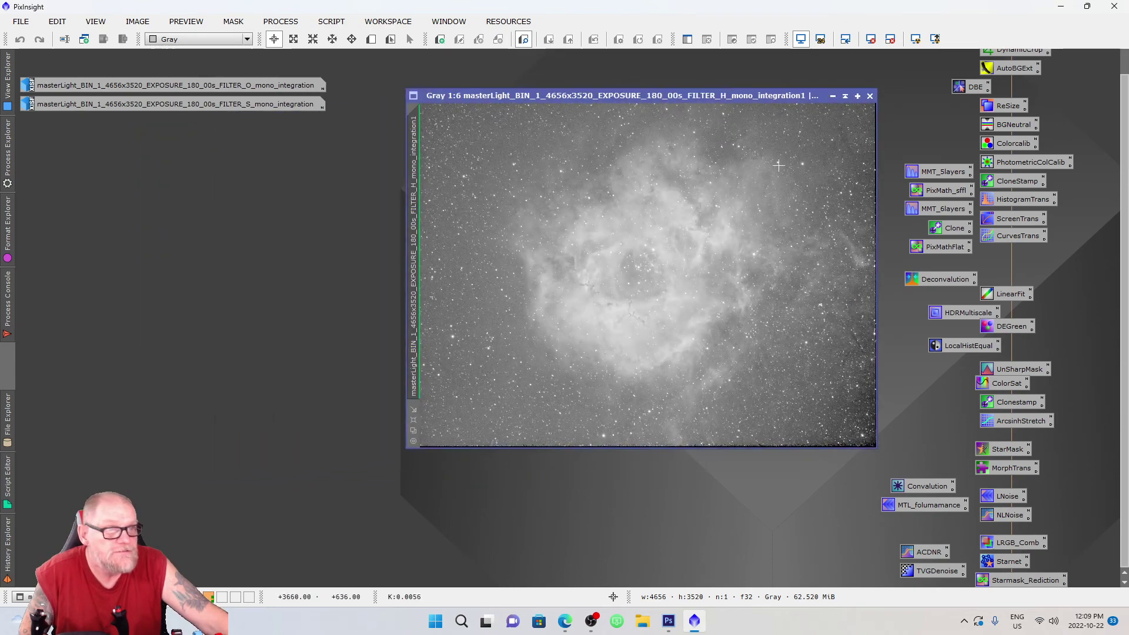
double_click(198, 86)
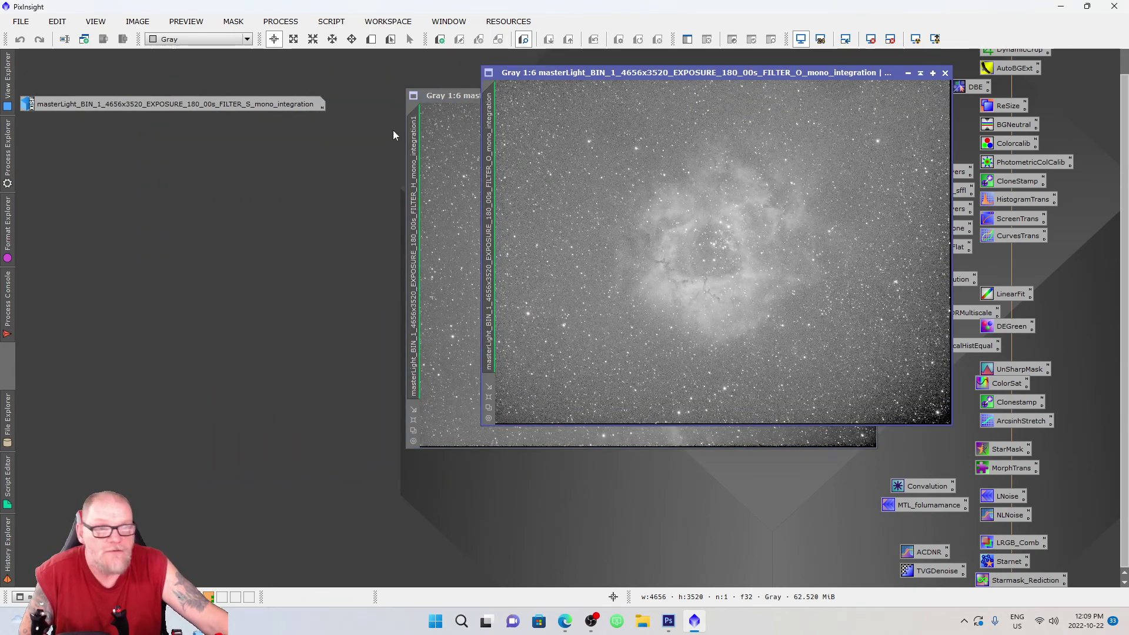
double_click(198, 107)
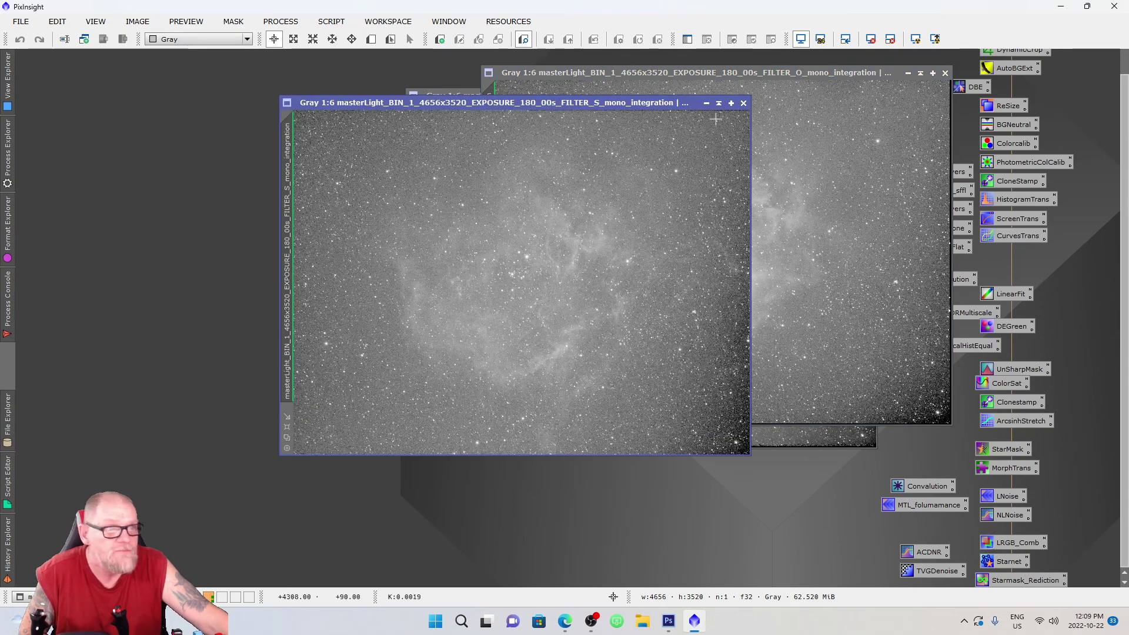
left_click(706, 103)
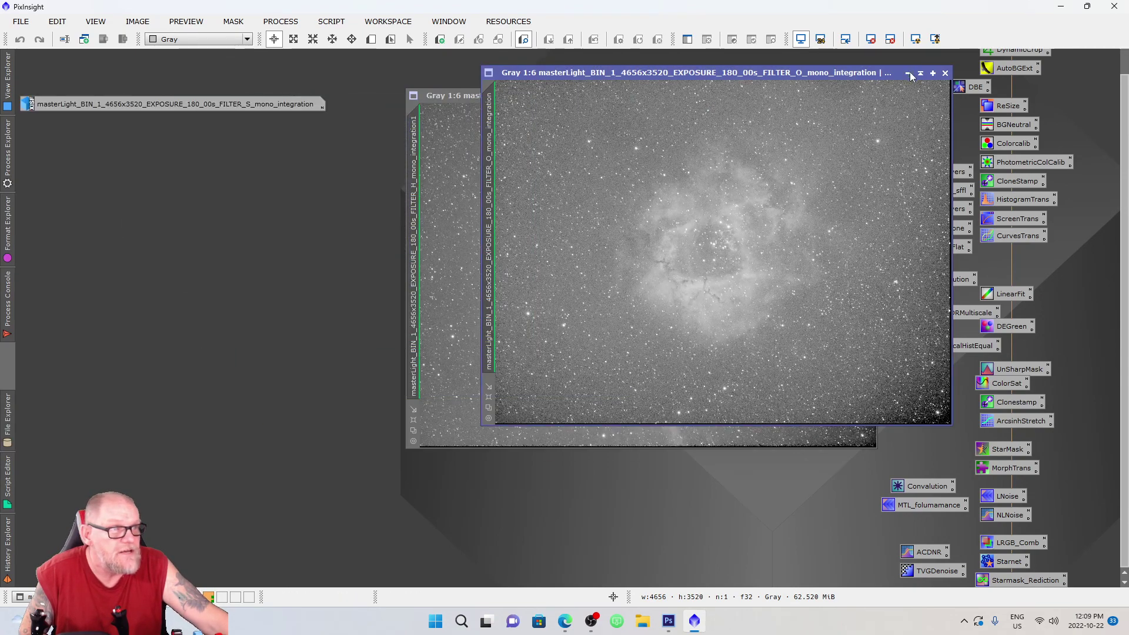
left_click(908, 73)
left_click(834, 96)
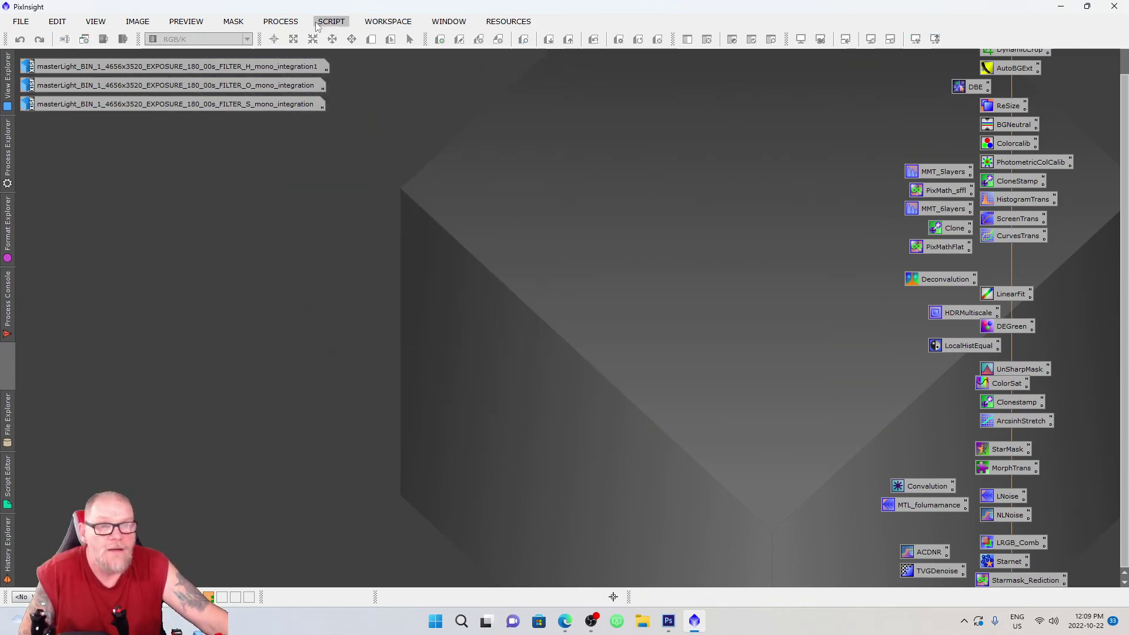
Start ChannelCombination and set the red channel source to masterLight_BIN_1_4656x3520_EXPOSURE_180_00s_FILTER_H_mono_integration.
left_click(281, 21)
mouse_move(368, 15)
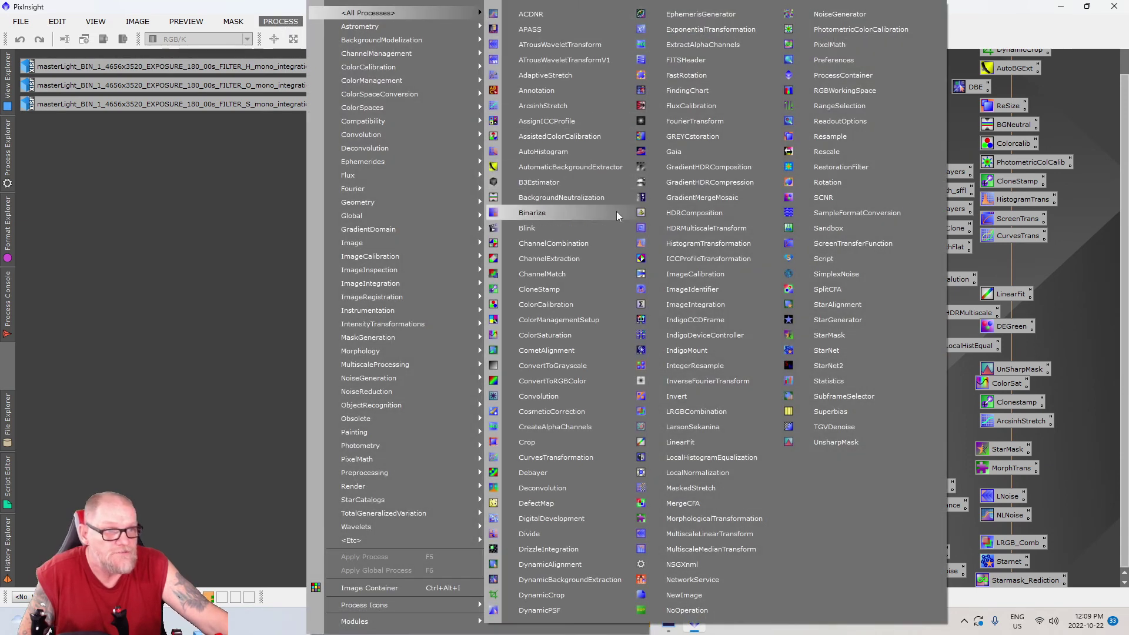
left_click(553, 243)
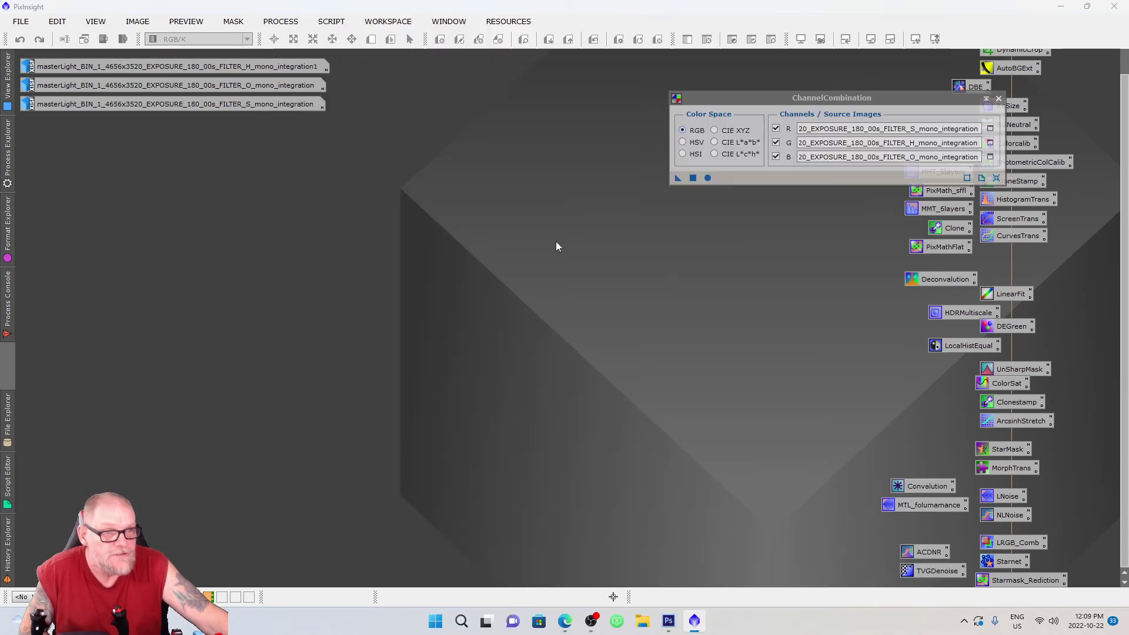
left_click_drag(917, 99, 732, 112)
left_click_drag(632, 141, 598, 141)
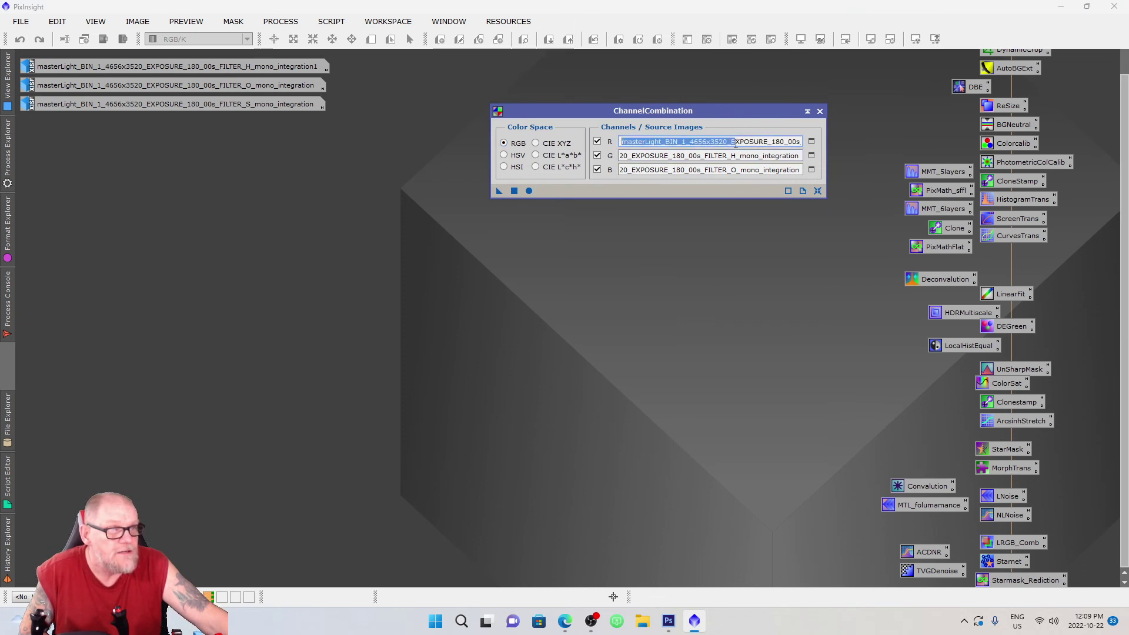
left_click_drag(763, 141, 784, 140)
left_click(810, 142)
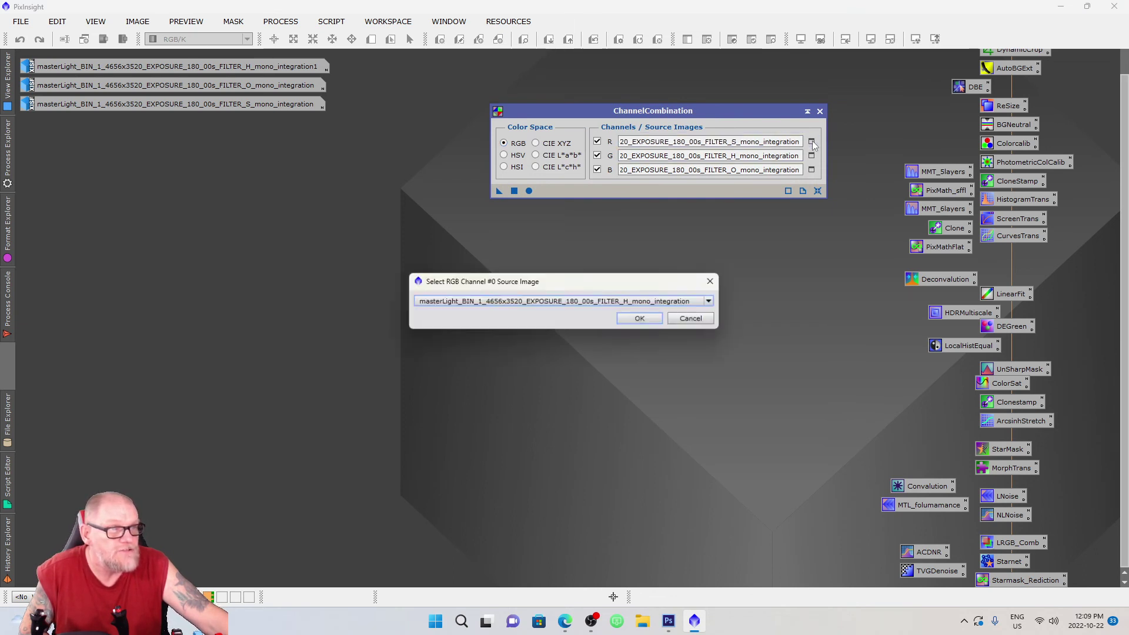
left_click(641, 316)
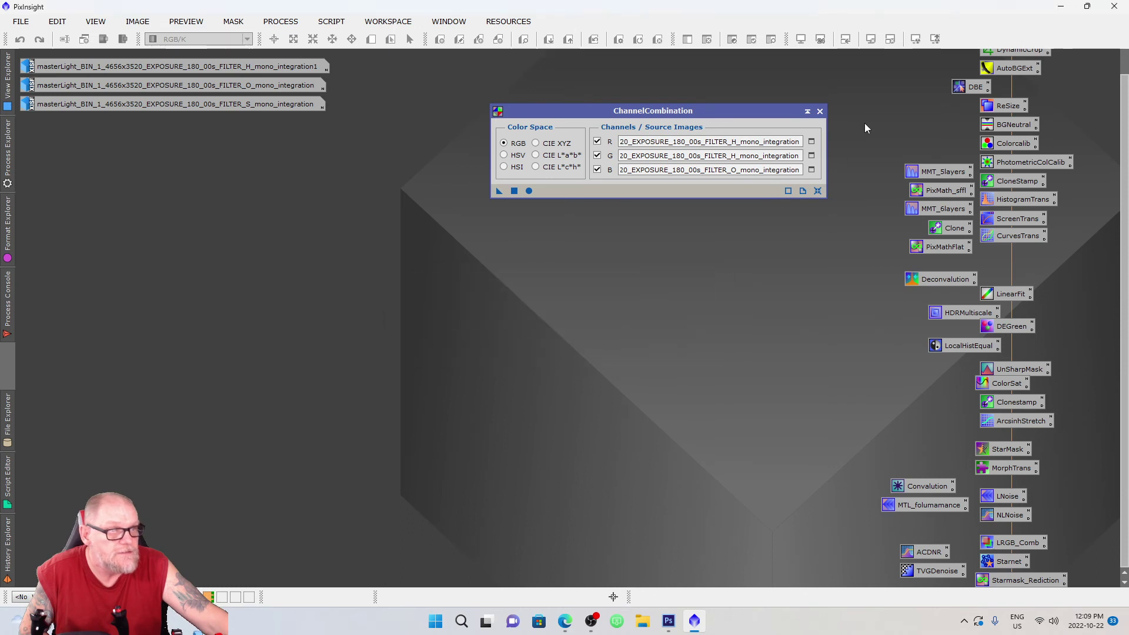
Set both the green and blue channel sources to masterLight_BIN_1_4656x3520_EXPOSURE_180_00s_FILTER_O_mono_integration.
left_click(812, 156)
left_click(626, 301)
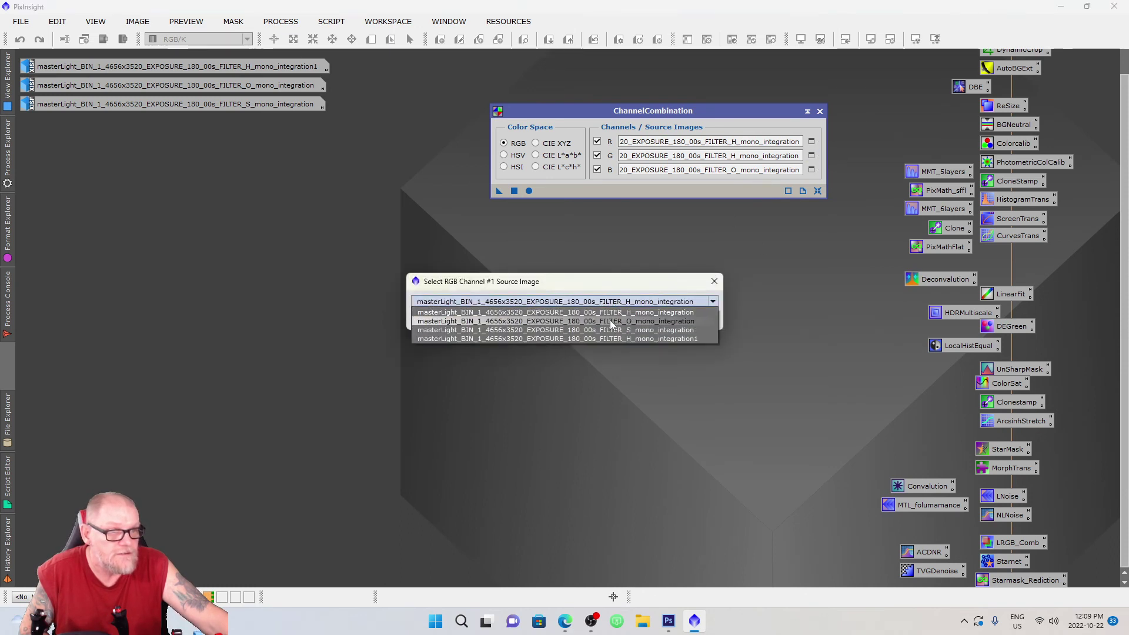
left_click(611, 321)
left_click(641, 316)
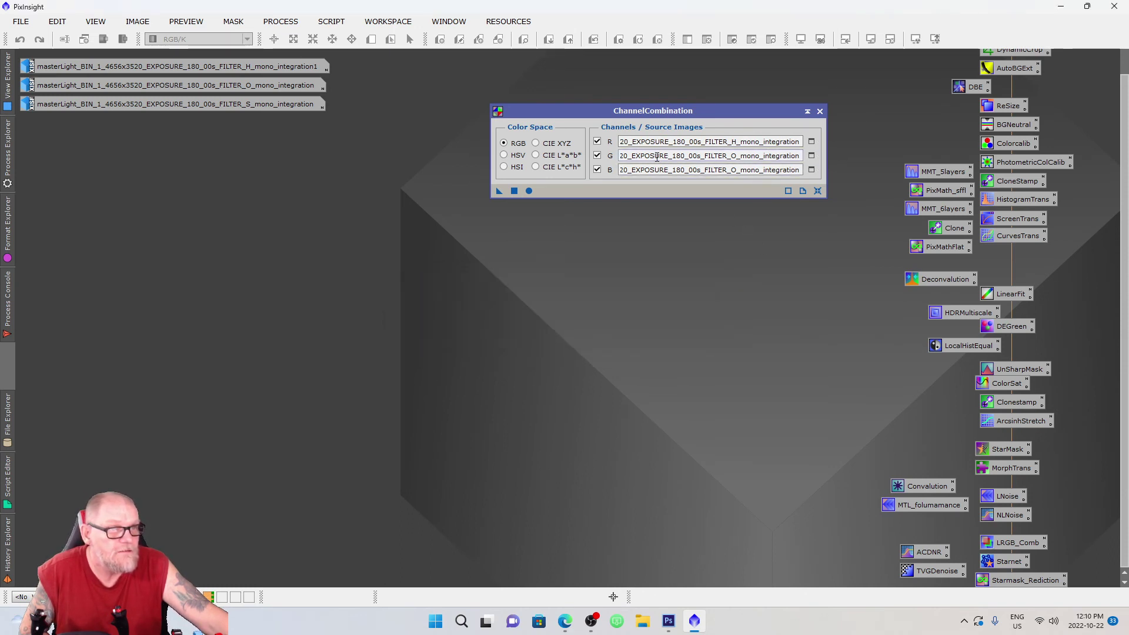
left_click_drag(657, 157, 574, 143)
left_click(811, 170)
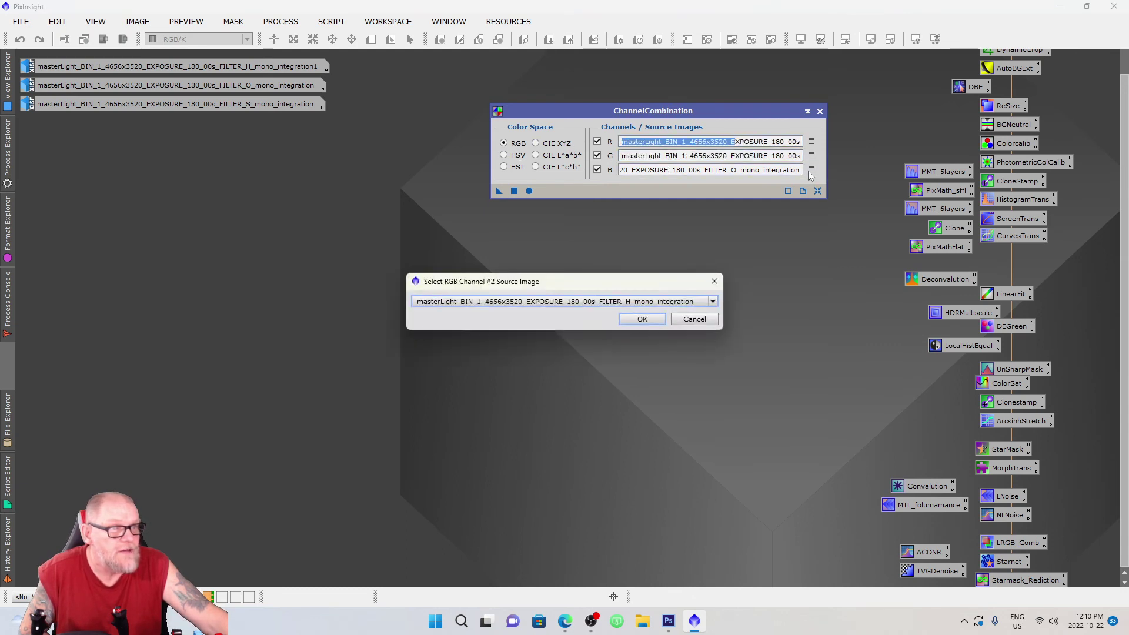
left_click(647, 302)
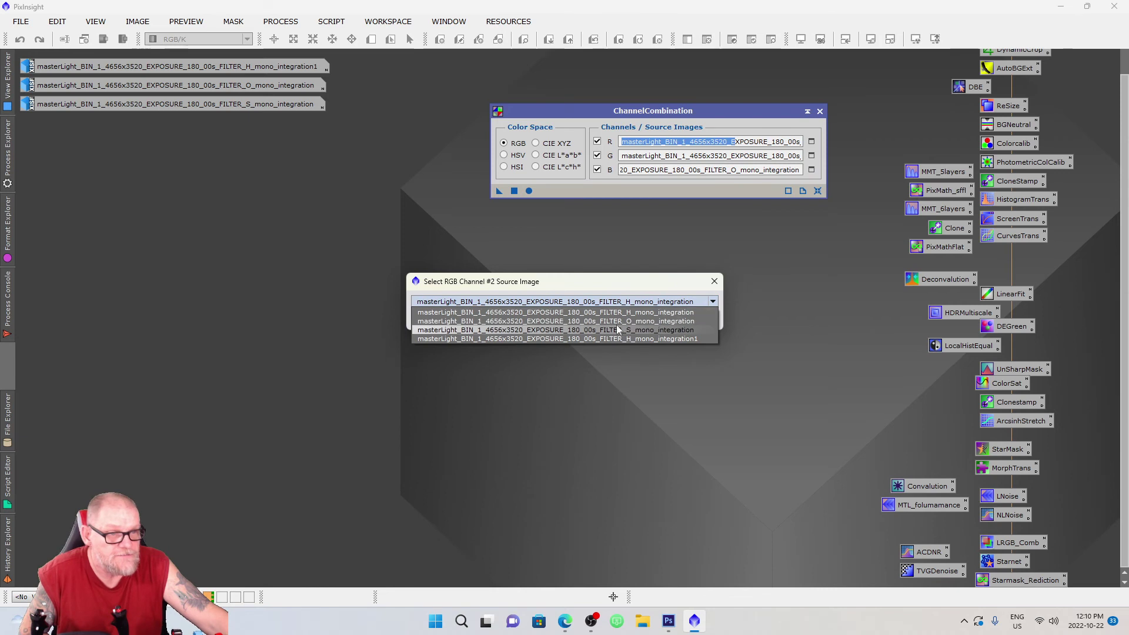
left_click(638, 321)
left_click(636, 320)
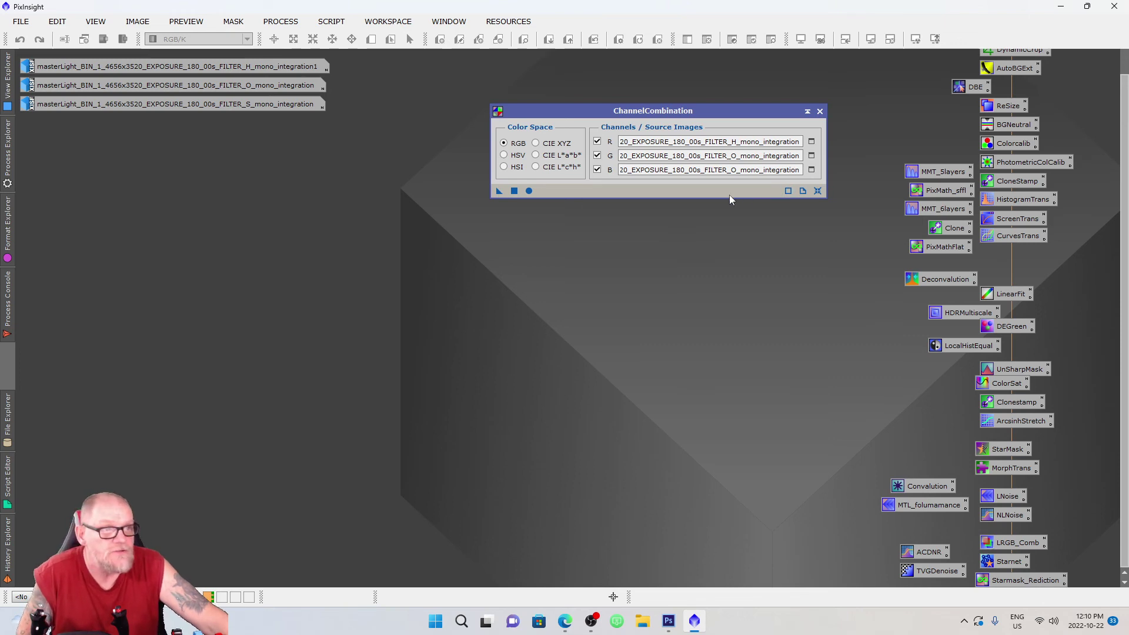
Run the channel combination globally to create the RGB image, auto-stretch its display, and close ChannelCombination.
left_click(528, 191)
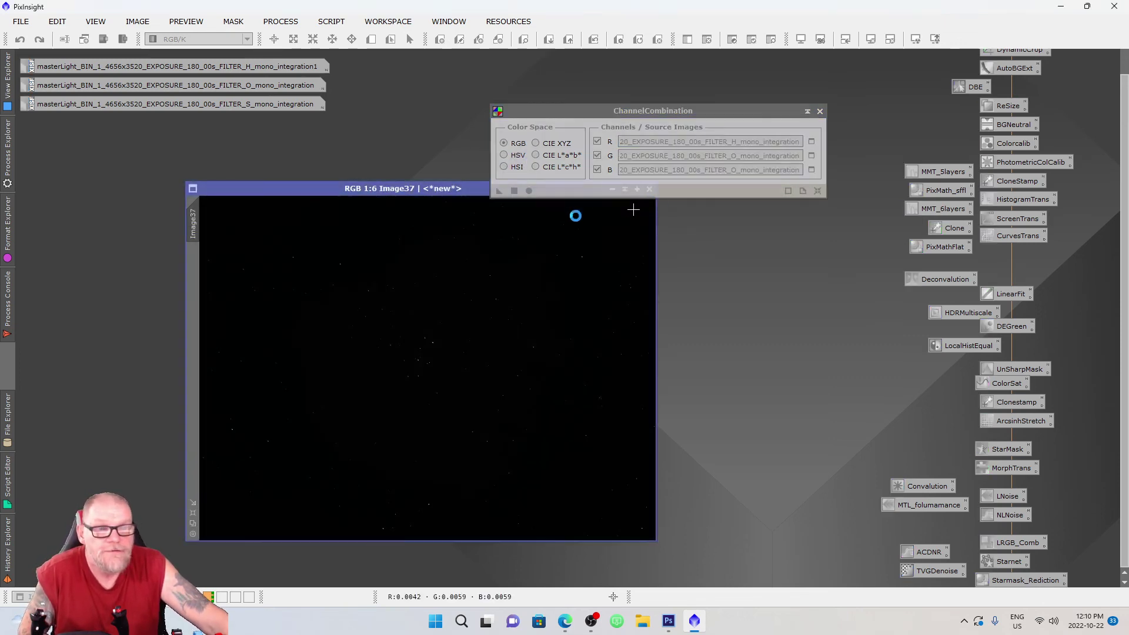
left_click(936, 39)
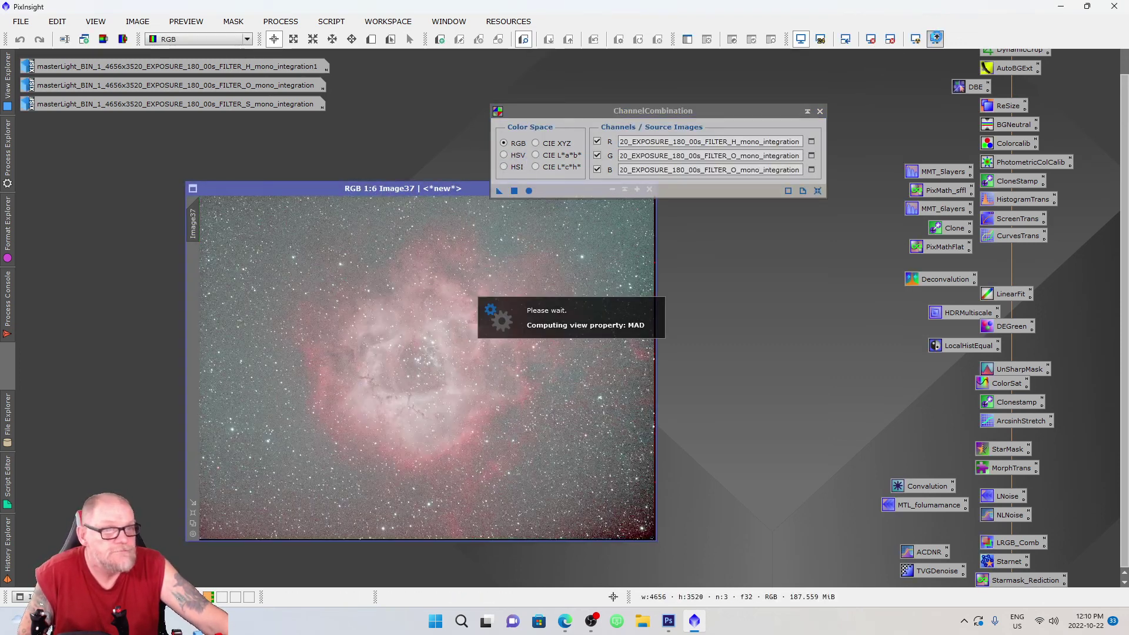
left_click(820, 111)
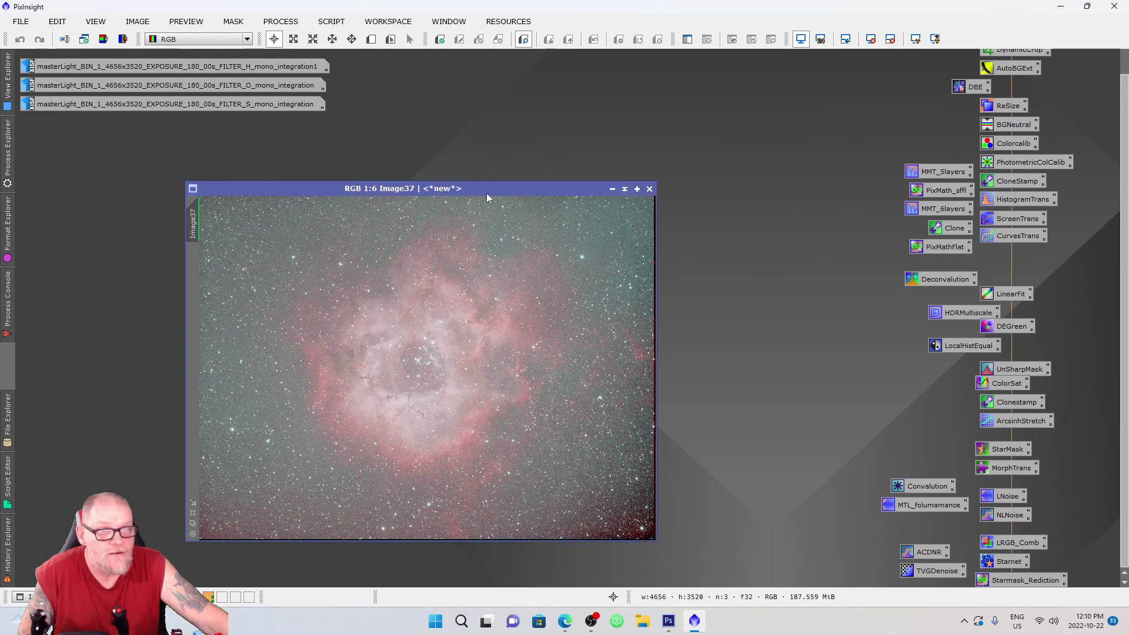
left_click_drag(486, 191, 415, 156)
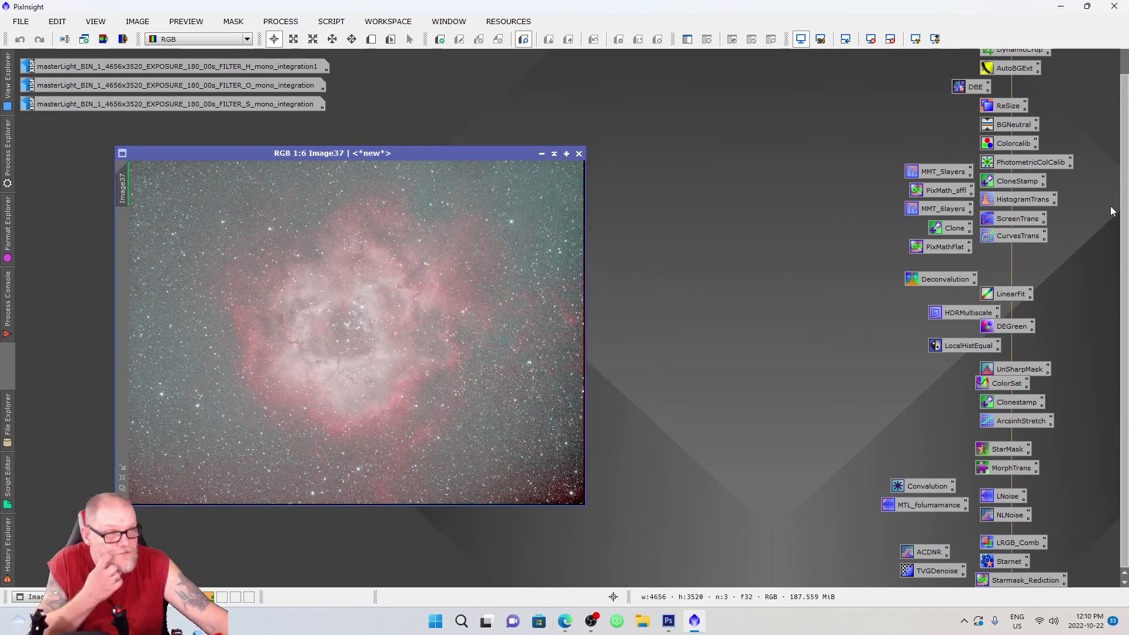
Start DynamicCrop on the RGB image and enlarge the image window so there is free space around the picture.
scroll(1113, 205, "up", 2)
double_click(1019, 76)
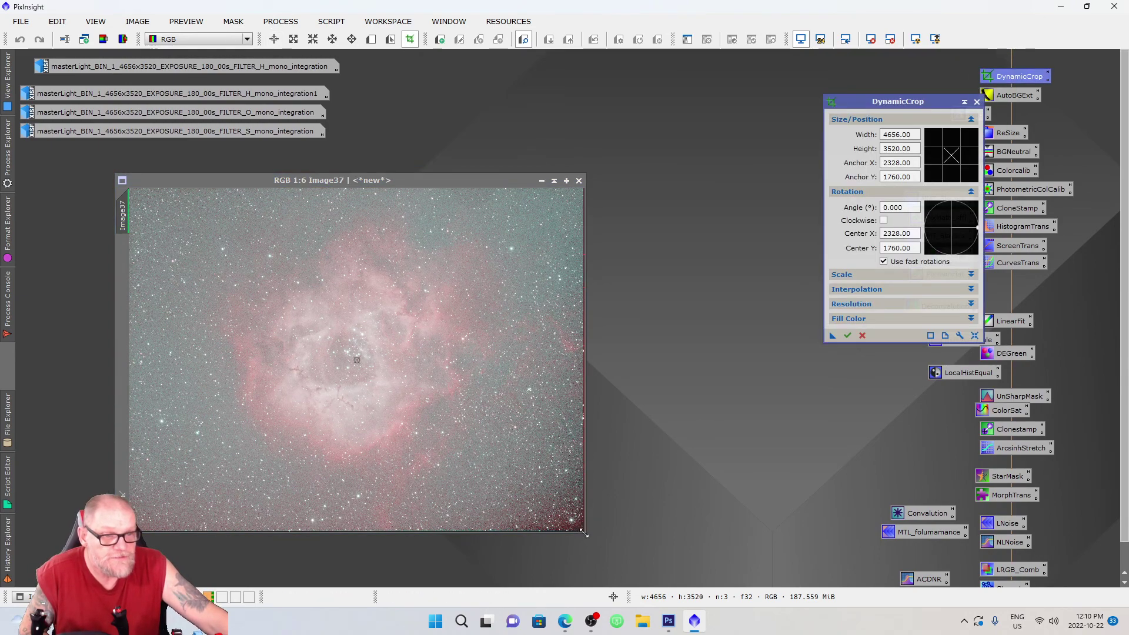
left_click_drag(586, 533, 668, 561)
left_click_drag(557, 177, 556, 140)
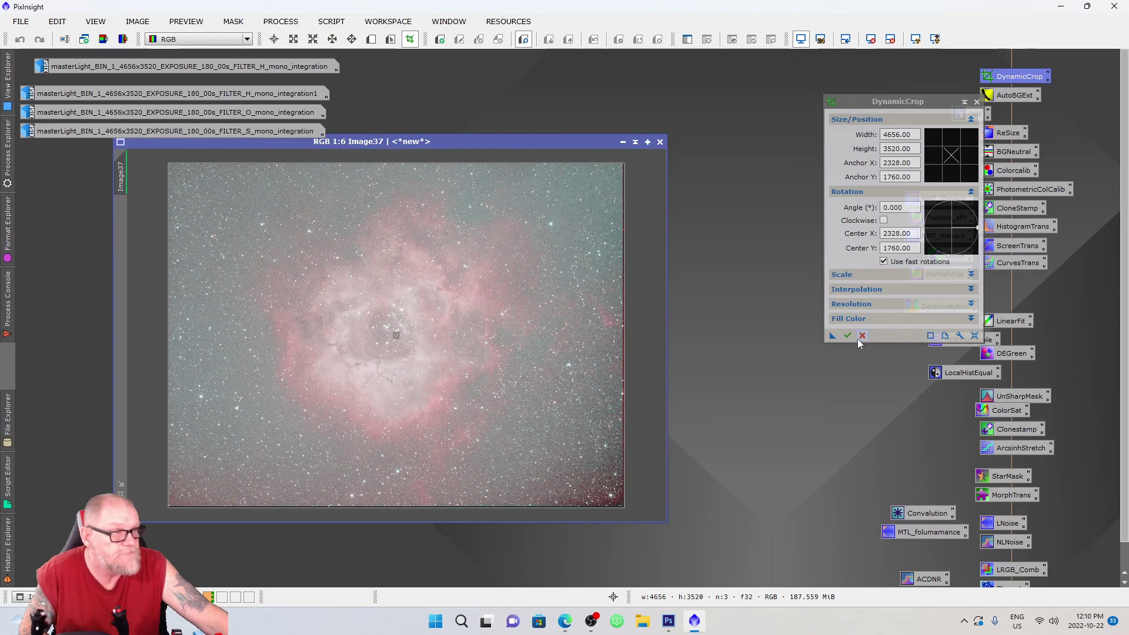
left_click(959, 336)
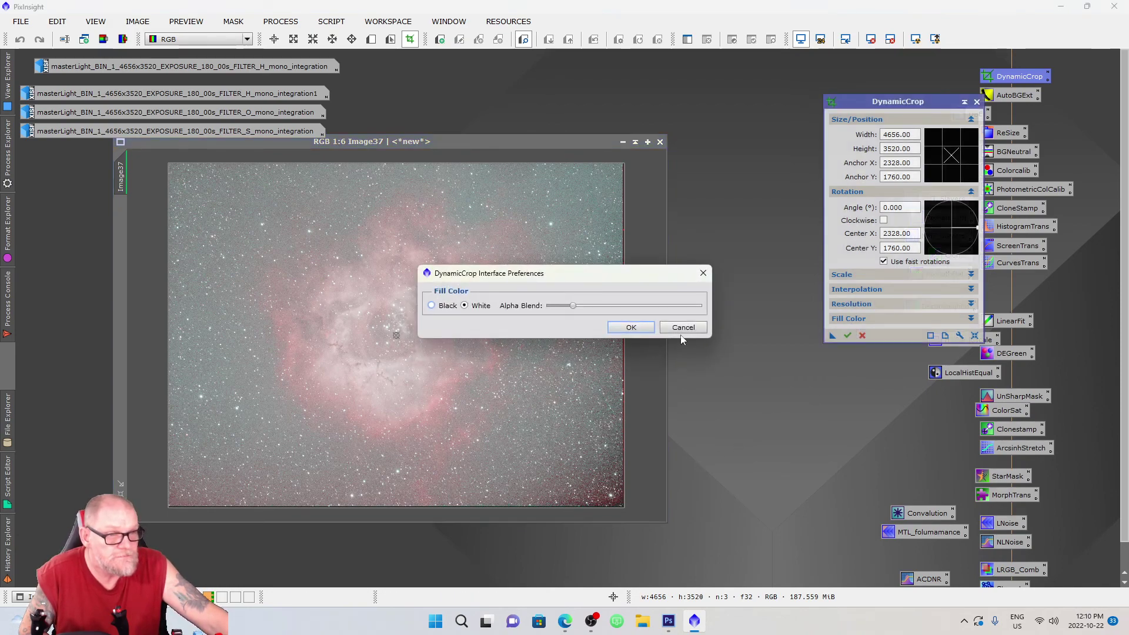
left_click(682, 328)
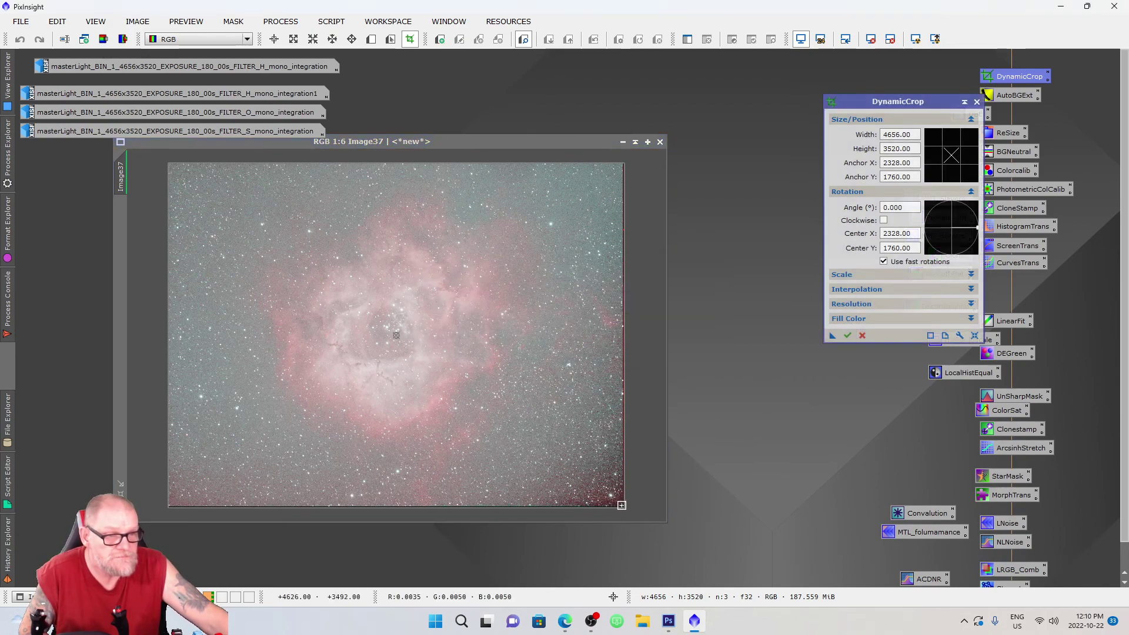
Crop the uneven edges off the RGB image to about 4368 × 3094 pixels, anchored at about X 2406, Y 1685, and close DynamicCrop.
left_click_drag(625, 506, 601, 478)
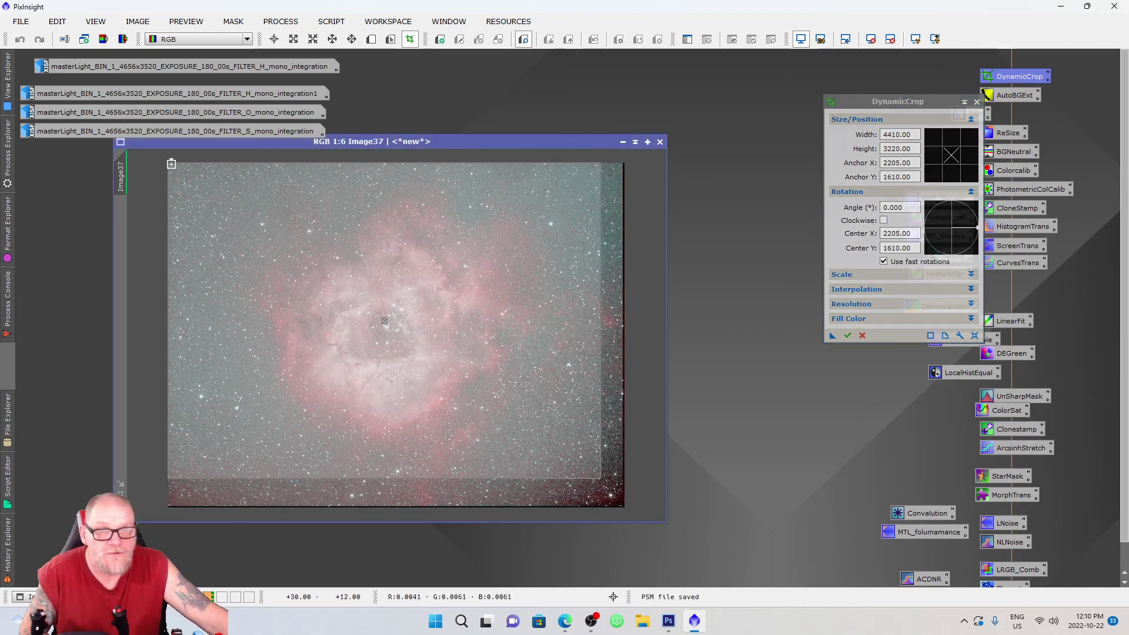
left_click_drag(170, 164, 189, 174)
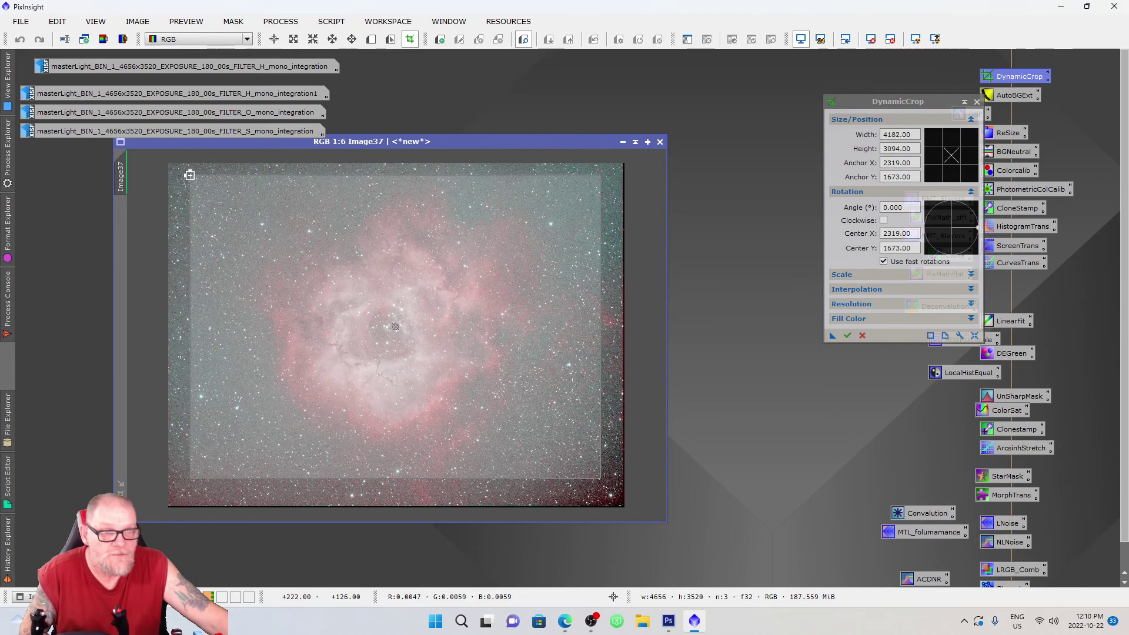
left_click_drag(408, 330, 418, 327)
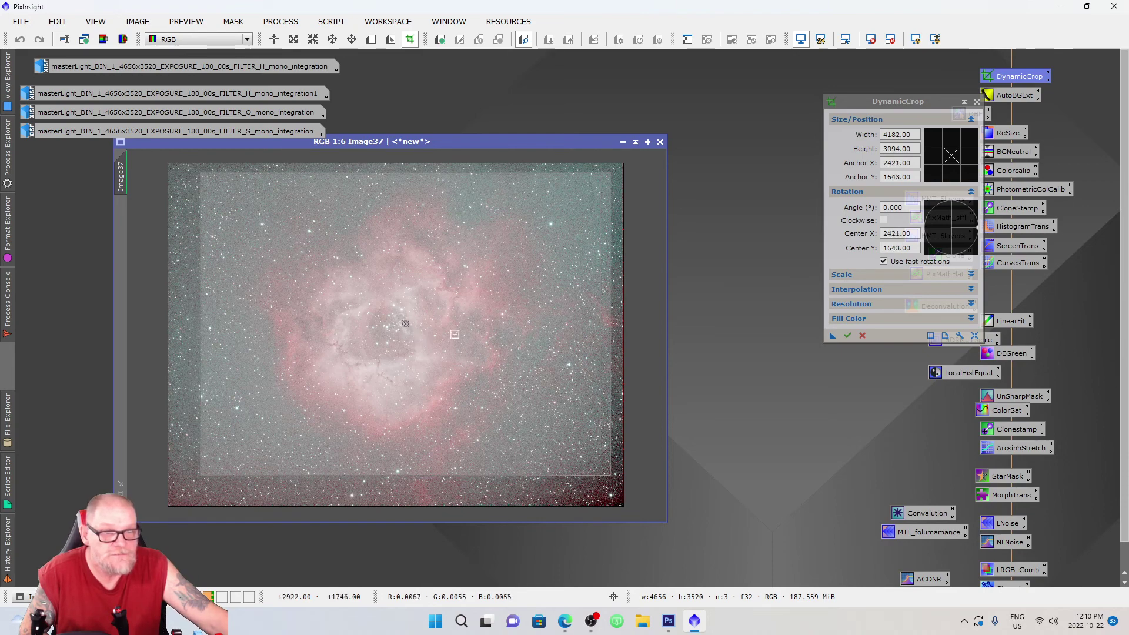
left_click_drag(610, 327, 617, 330)
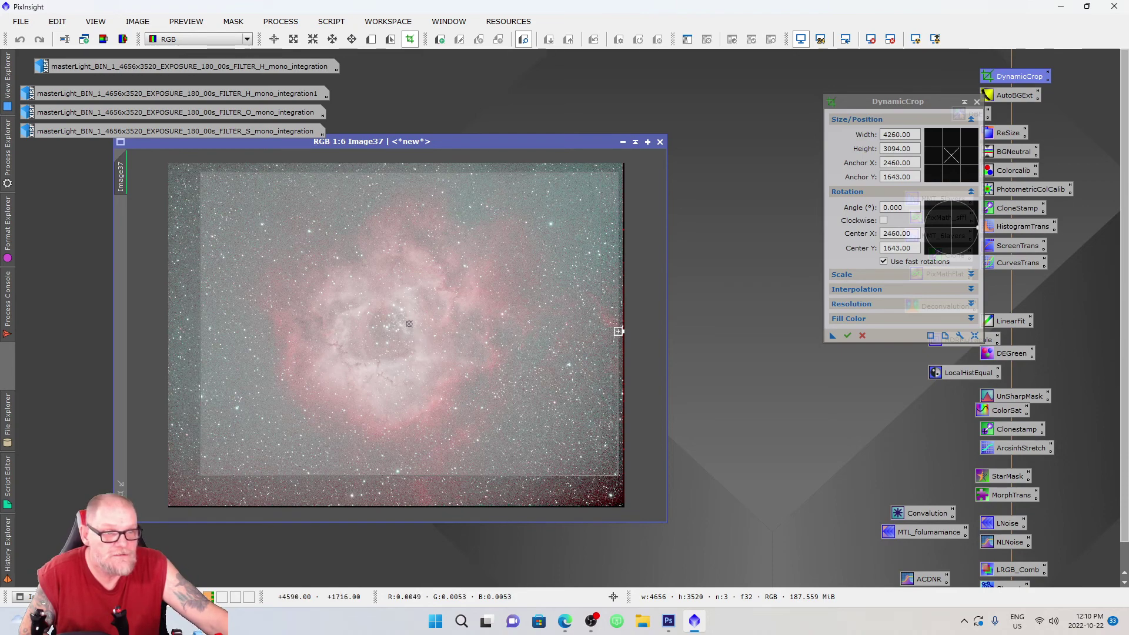
left_click_drag(353, 325, 340, 327)
left_click_drag(603, 330, 616, 330)
left_click_drag(522, 330, 529, 335)
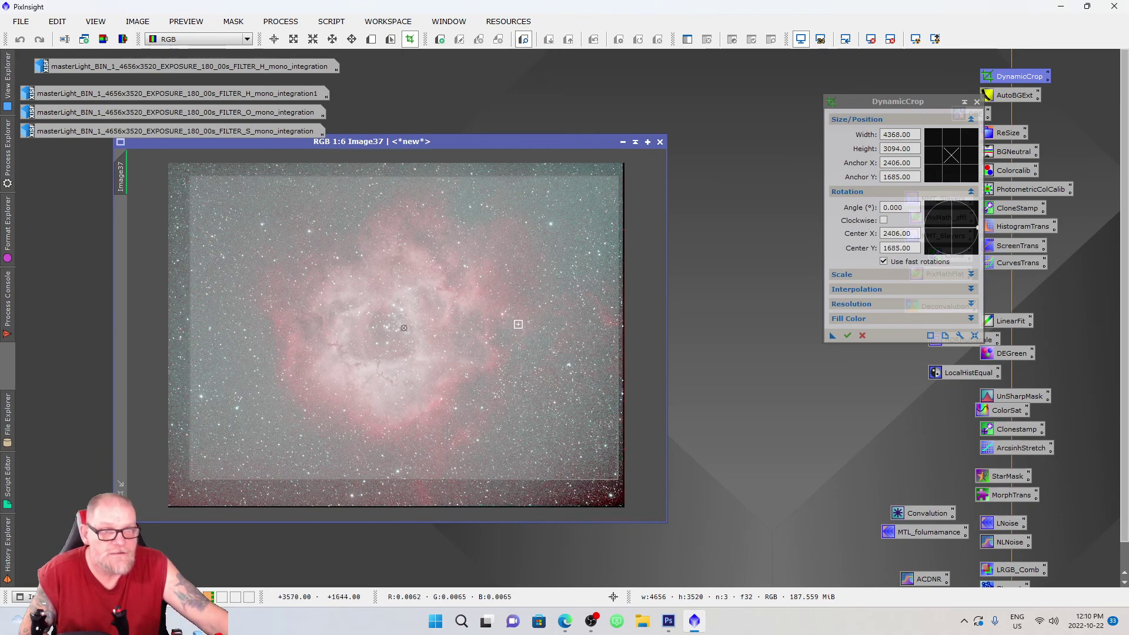
left_click(848, 335)
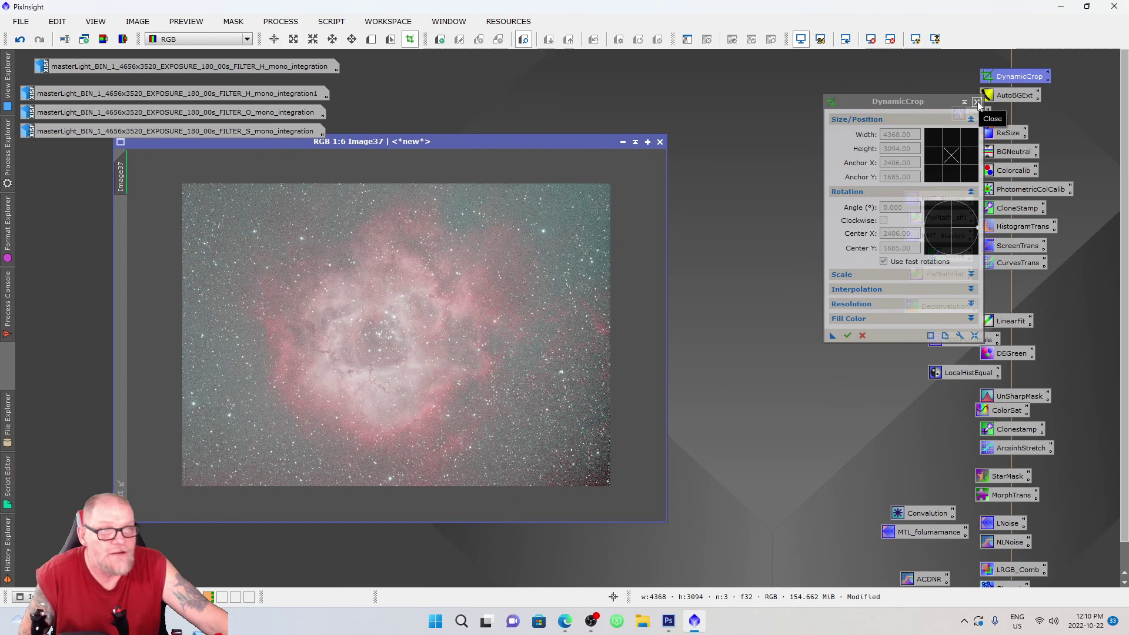
left_click(976, 102)
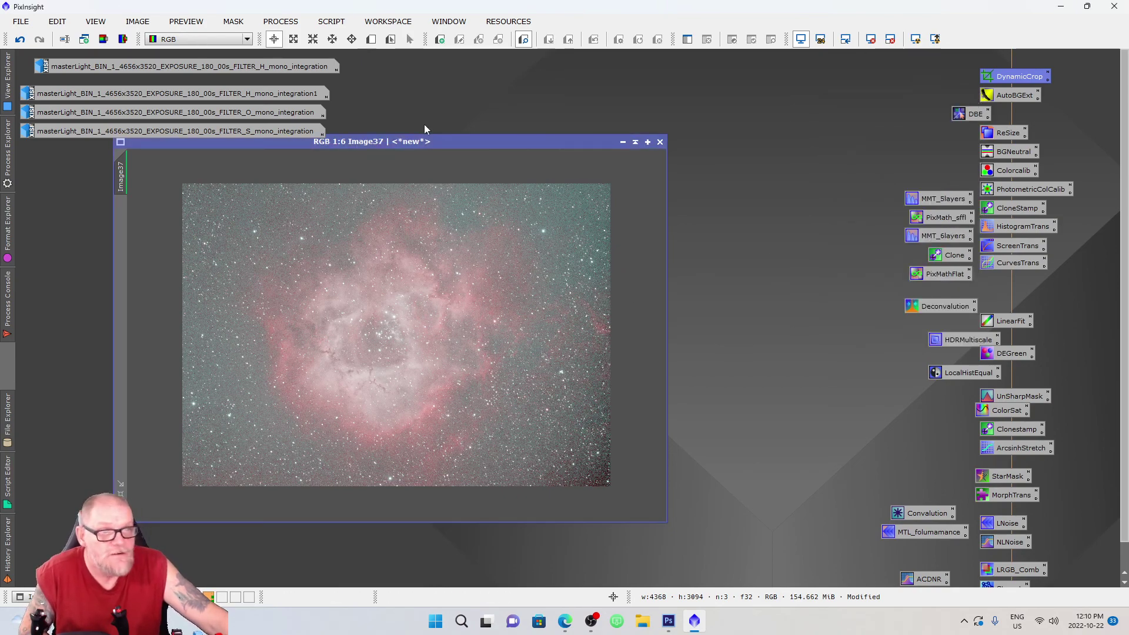
Make a duplicate of the cropped RGB image on the workspace and bring the original window back in front.
left_click_drag(433, 142, 532, 128)
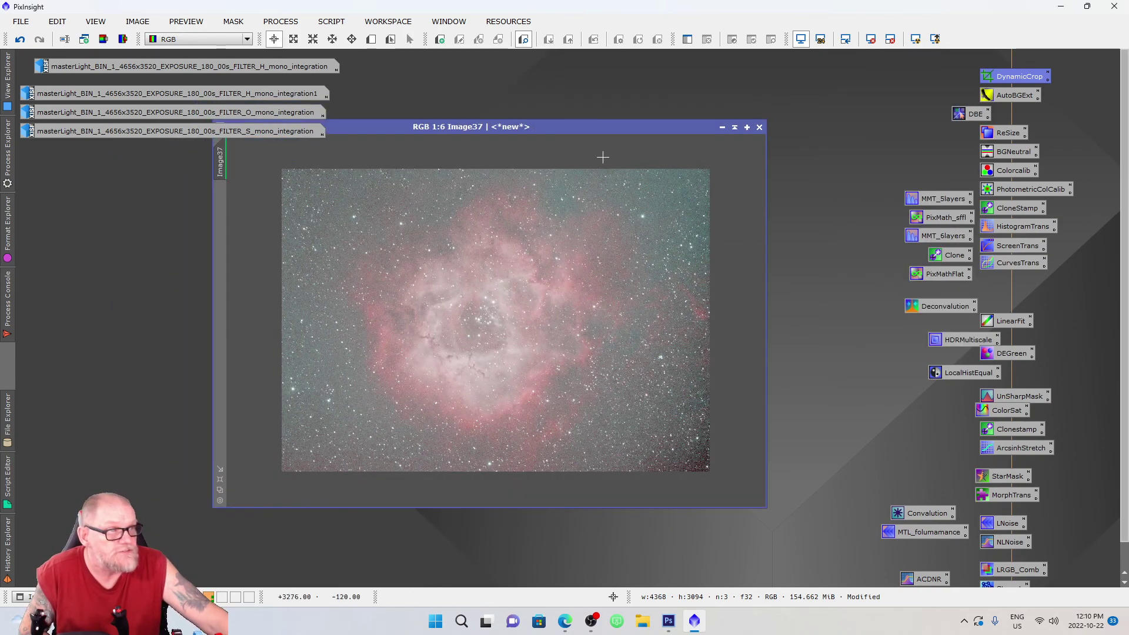
left_click_drag(220, 160, 470, 155)
left_click(469, 155)
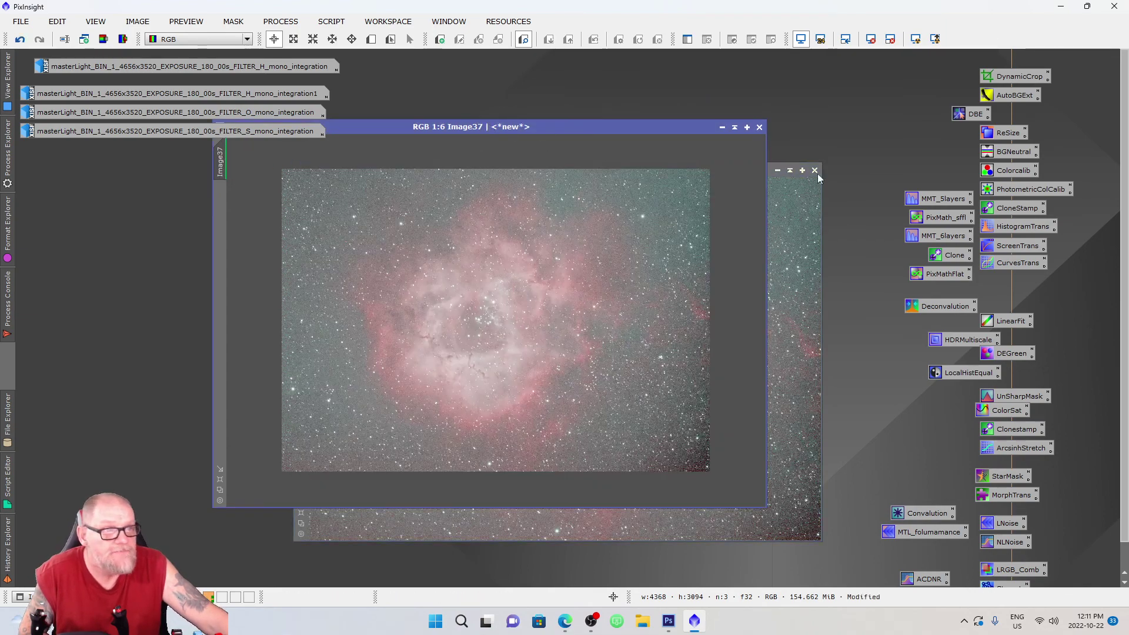
Apply AutomaticBackgroundExtractor to the cropped RGB image with Subtraction correction, Normalize and Replace target image enabled.
double_click(1024, 98)
left_click(917, 368)
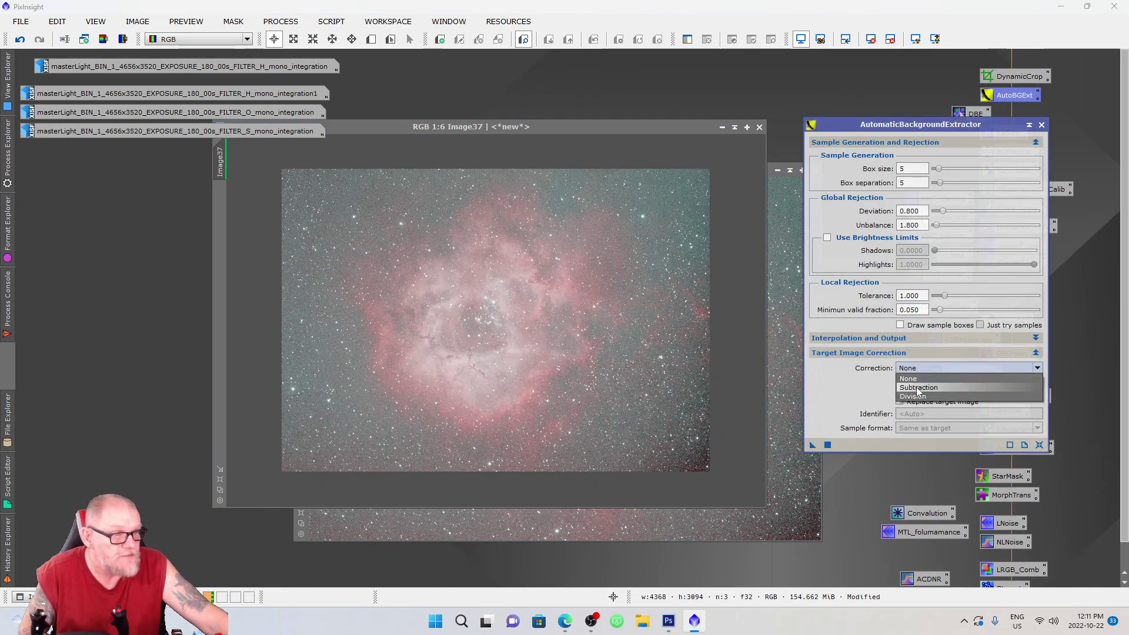
left_click(918, 392)
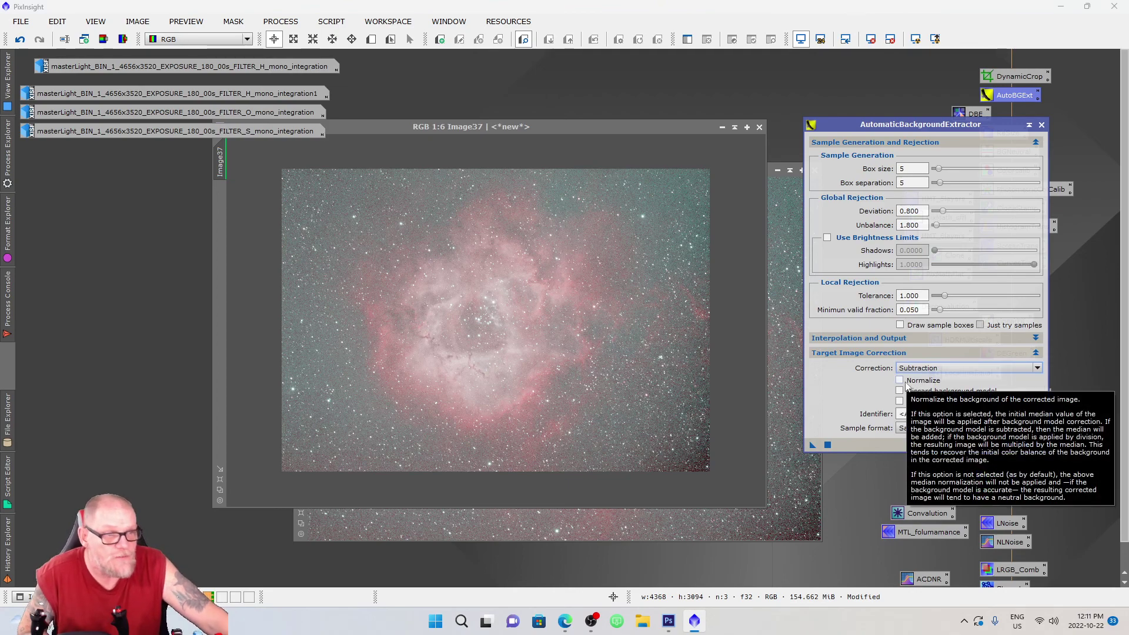
left_click(899, 381)
left_click(899, 401)
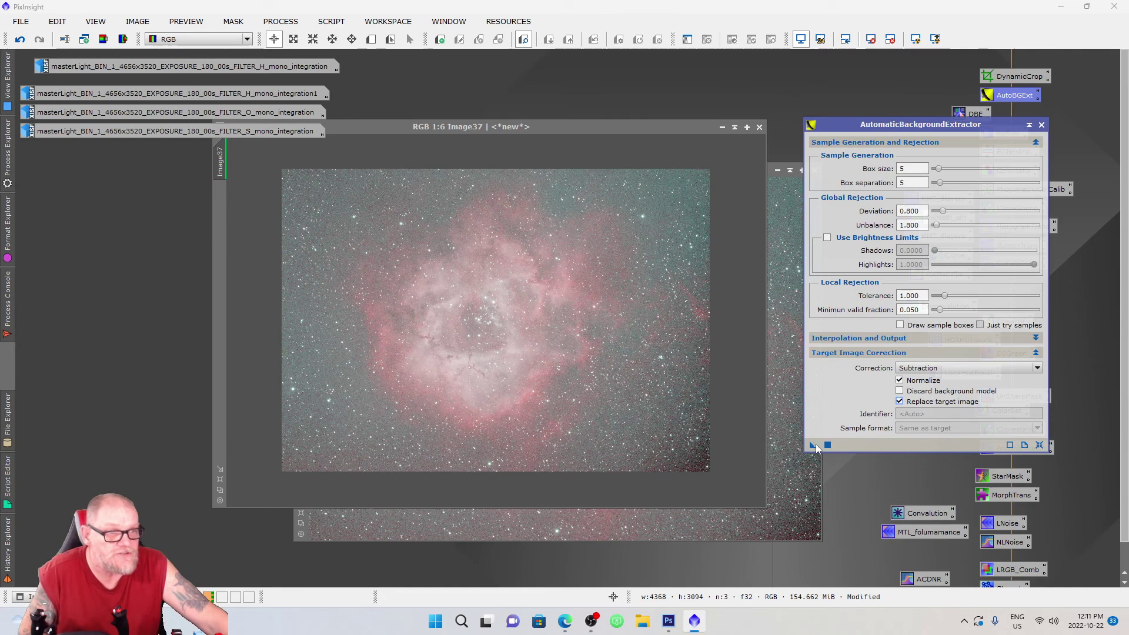
left_click_drag(812, 445, 490, 297)
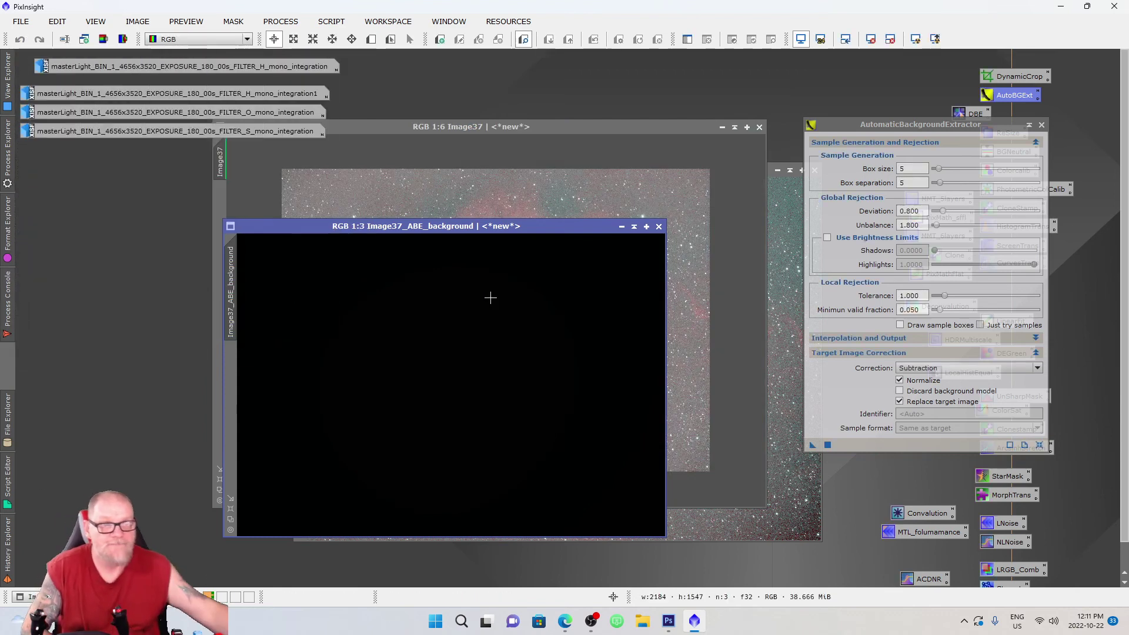
Auto-stretch the extracted background model to inspect its gradient, and close the model's window.
key("ctrl+a")
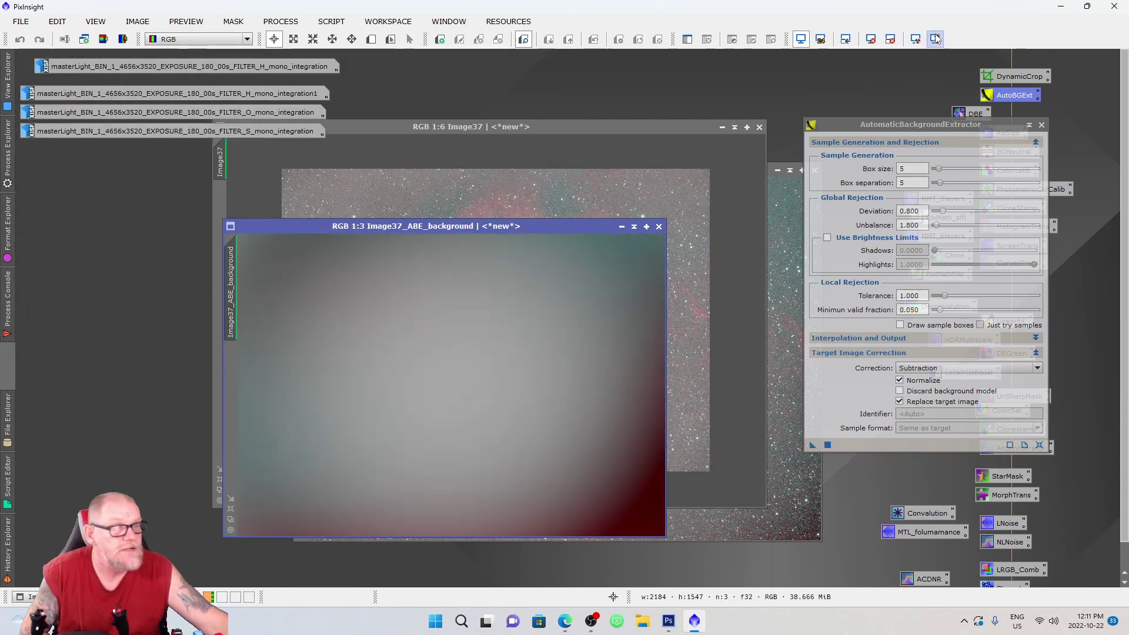
left_click_drag(497, 227, 430, 212)
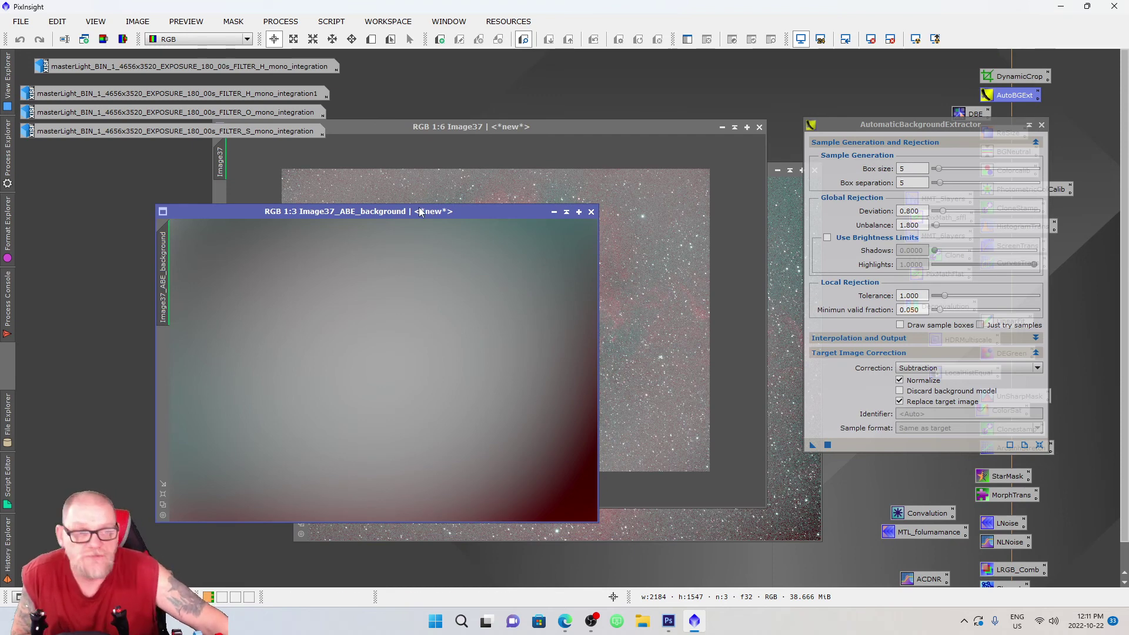
left_click(591, 212)
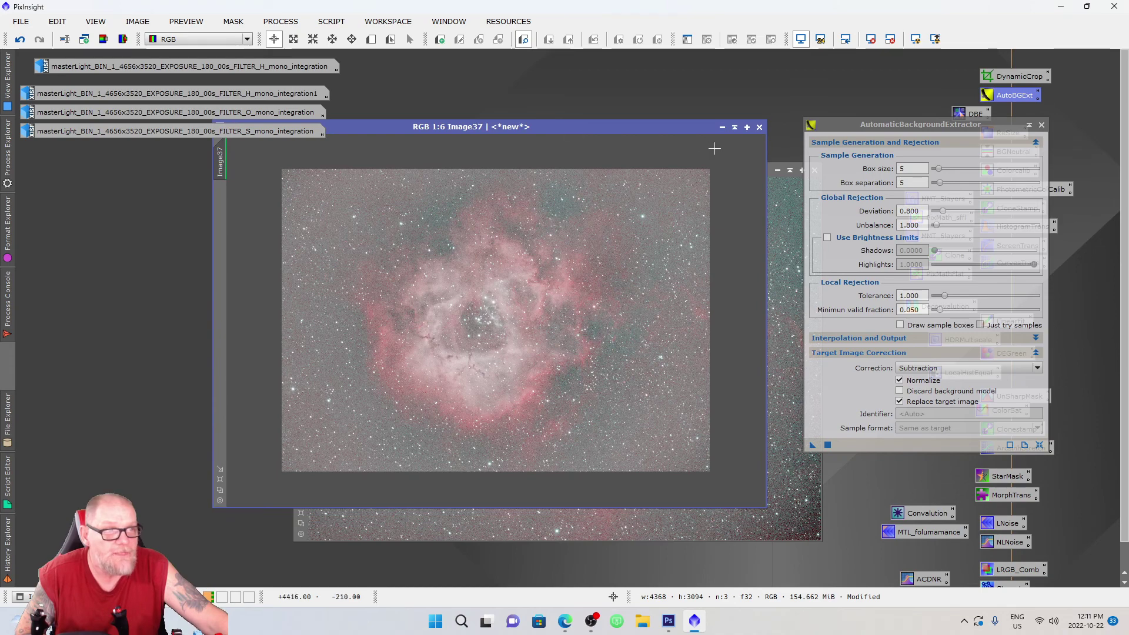
Compare the RGB image with and without the background extraction by undoing and redoing it, keep the correction, and close AutomaticBackgroundExtractor.
key("ctrl+z")
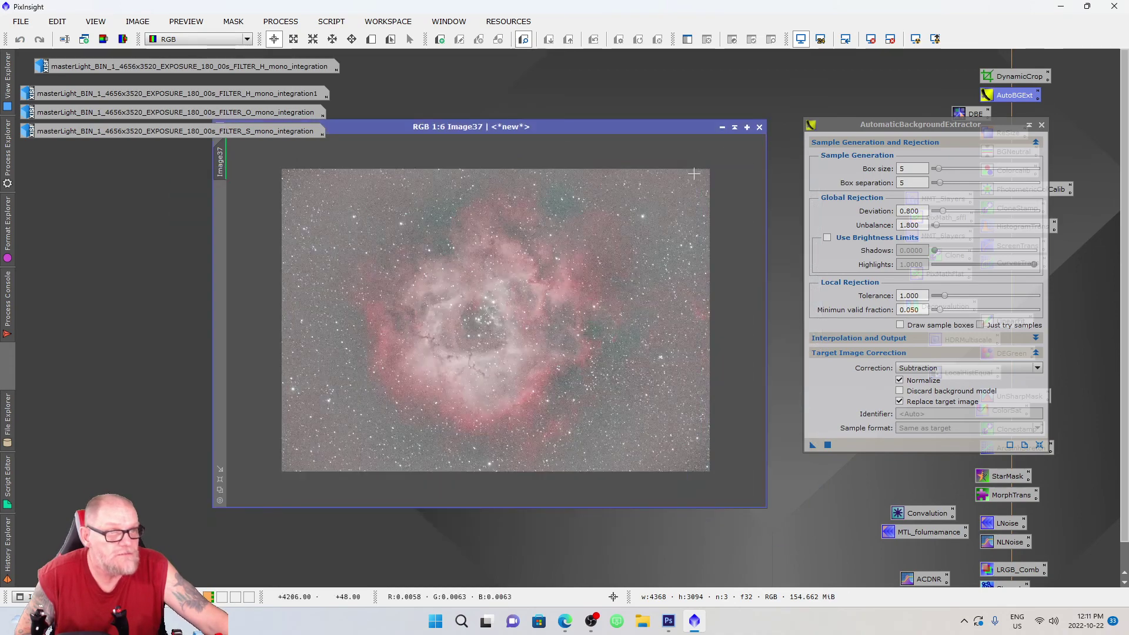
key("ctrl+y")
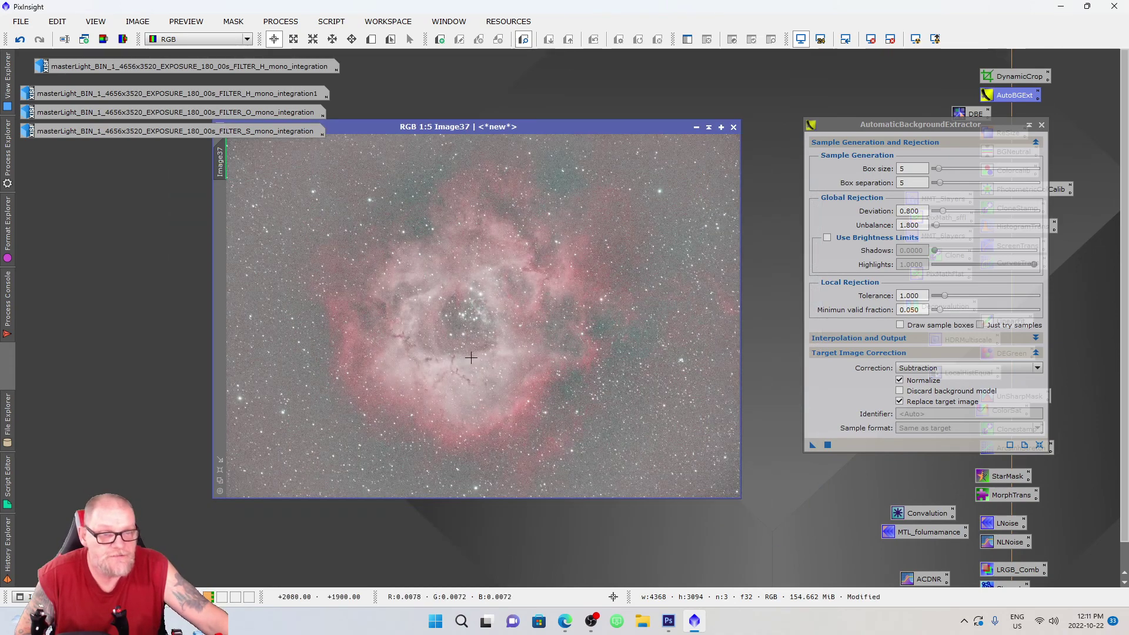
scroll(566, 240, "up", 1)
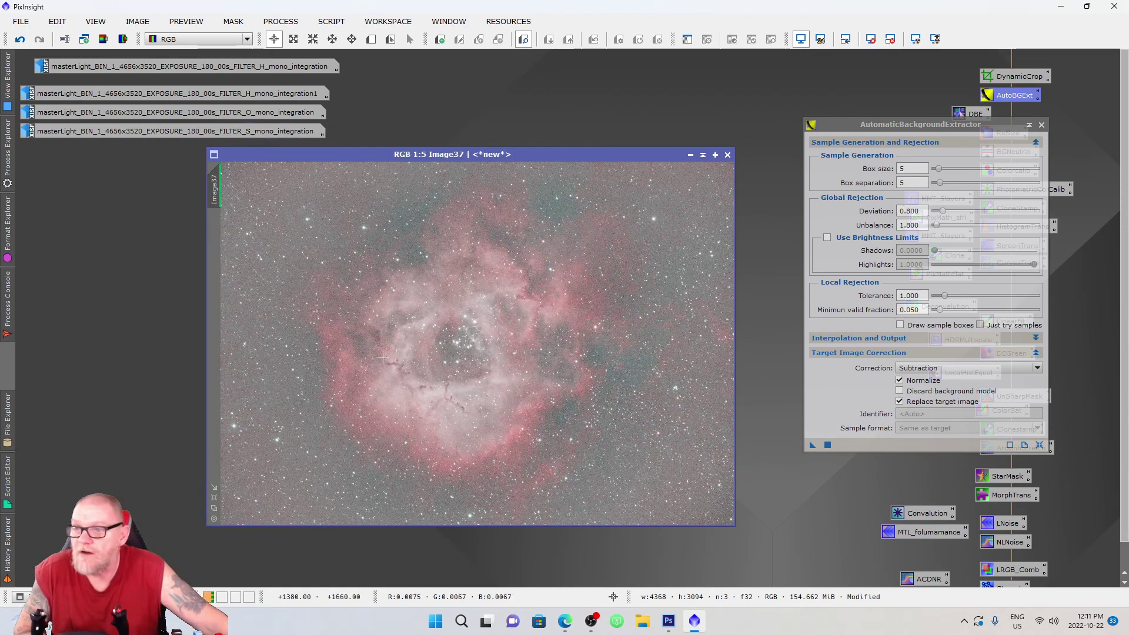
left_click(18, 40)
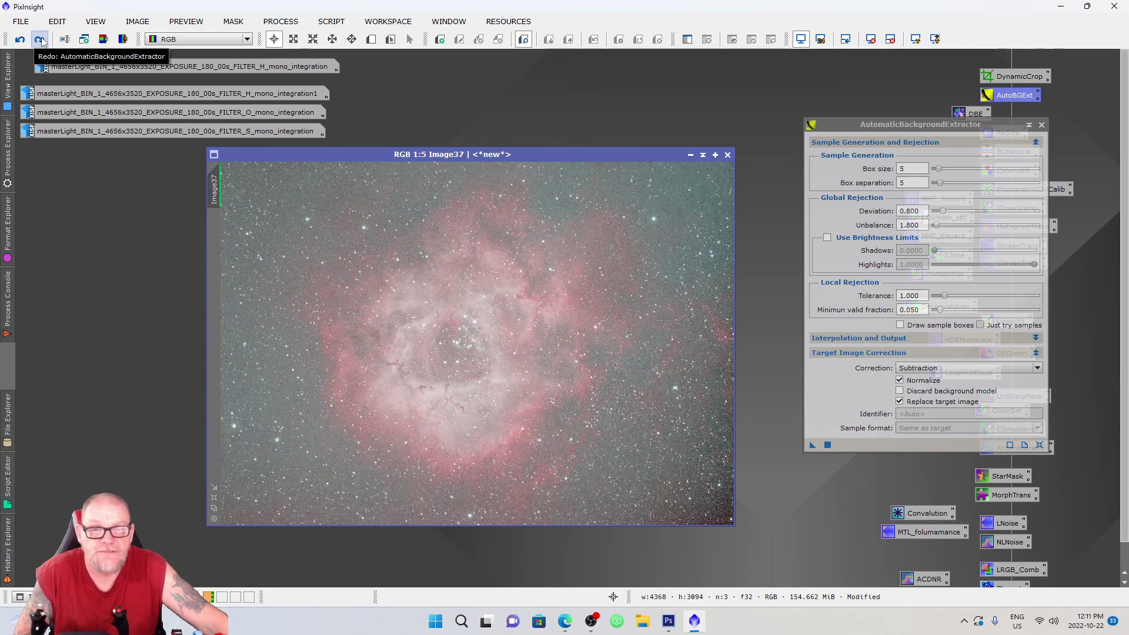
left_click(40, 40)
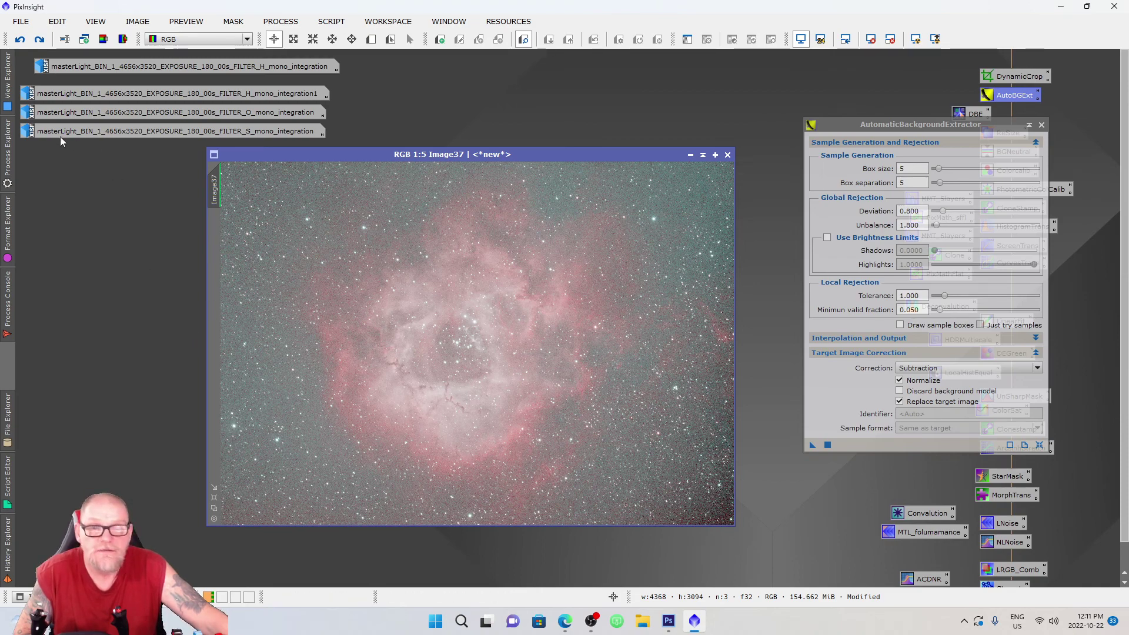
left_click(39, 39)
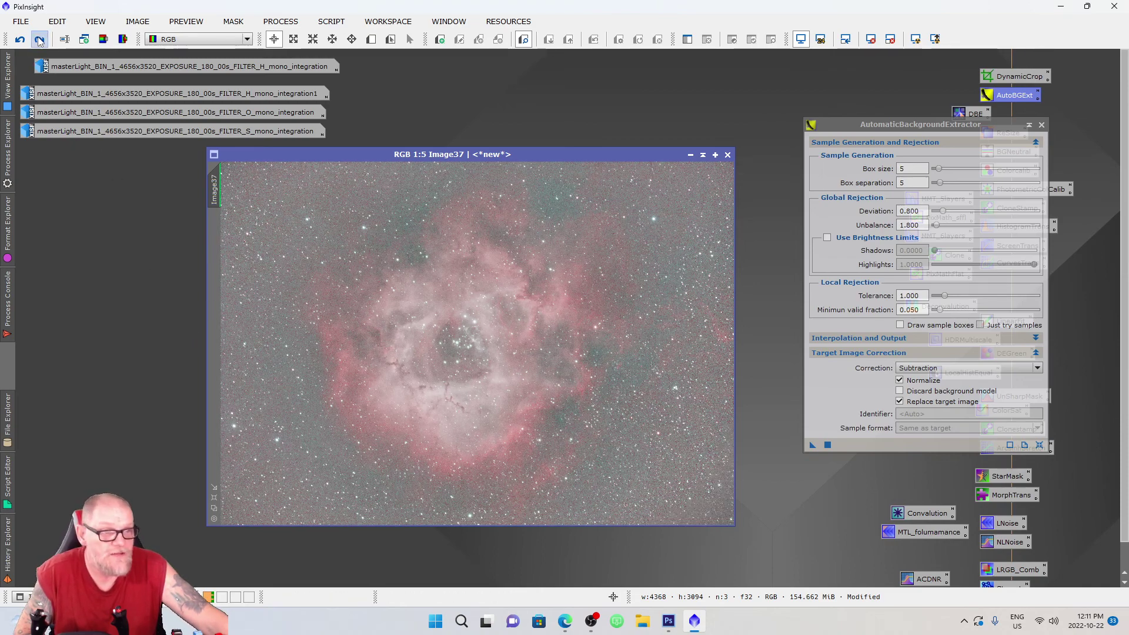
left_click(20, 39)
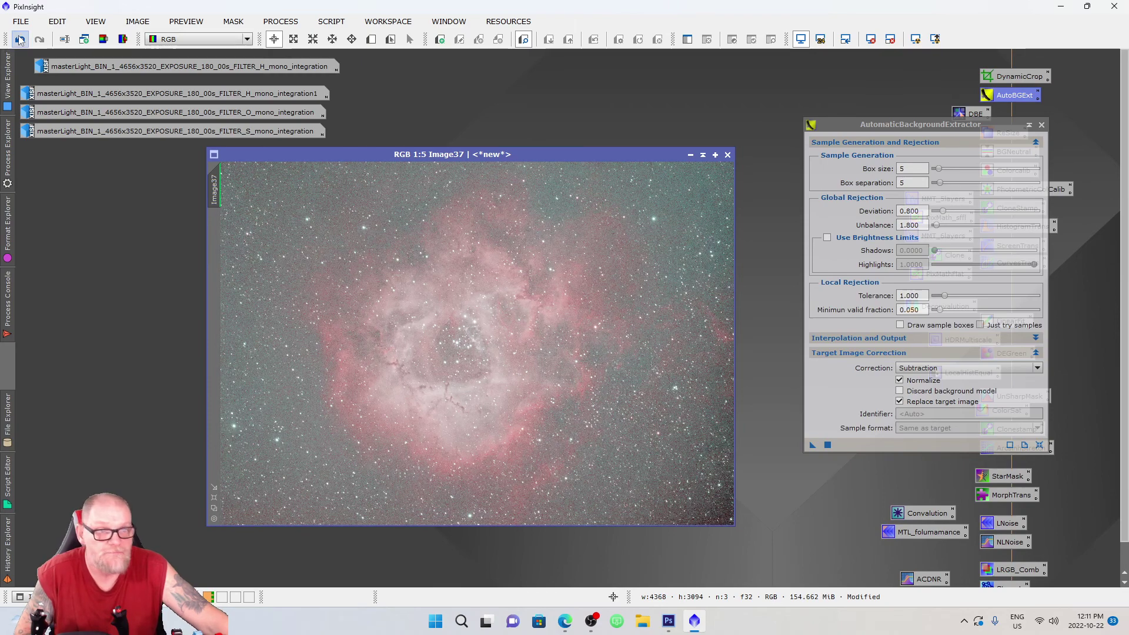
left_click(39, 39)
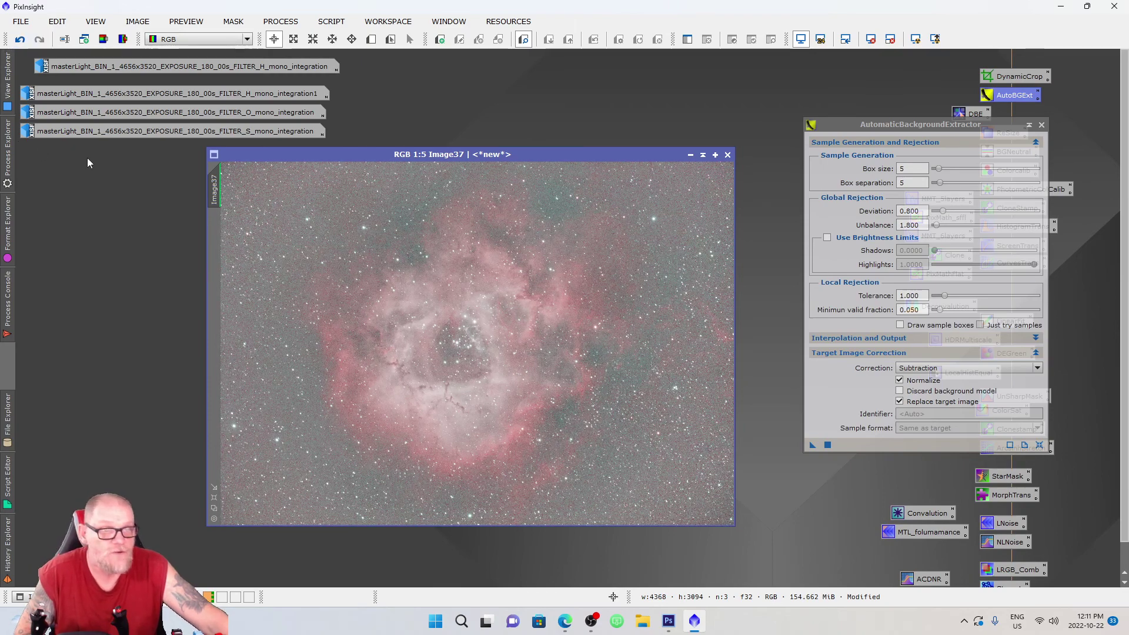
left_click(1042, 125)
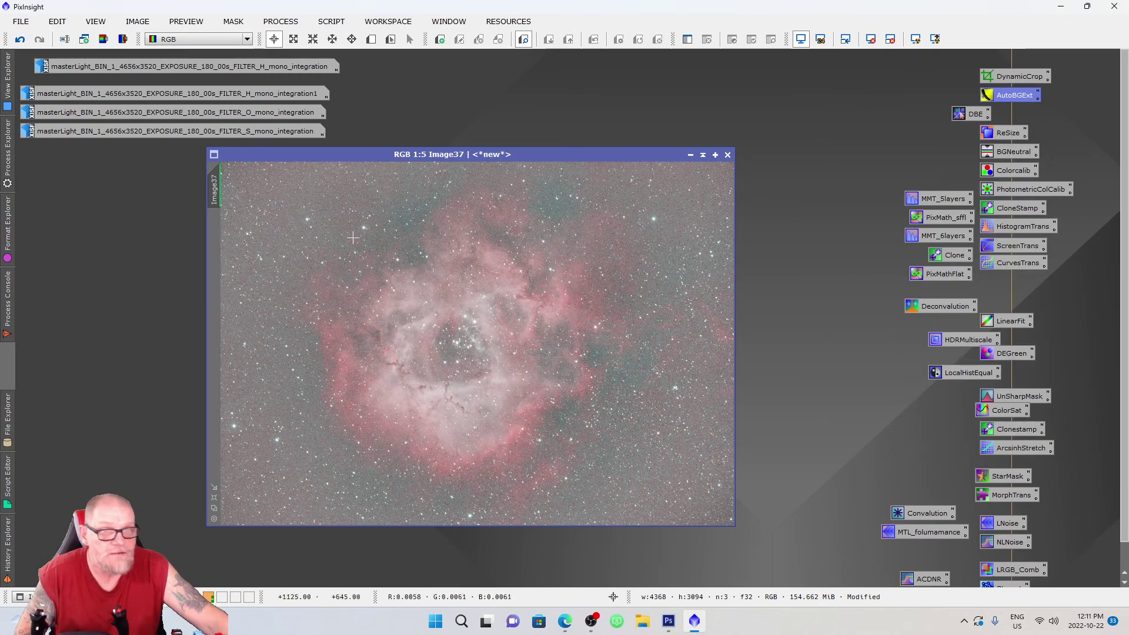
Define a preview of about 306 × 264 pixels over the starry background beside the nebula's lower right edge and open it at 2:1.
scroll(465, 289, "down", 1)
scroll(466, 288, "up", 1)
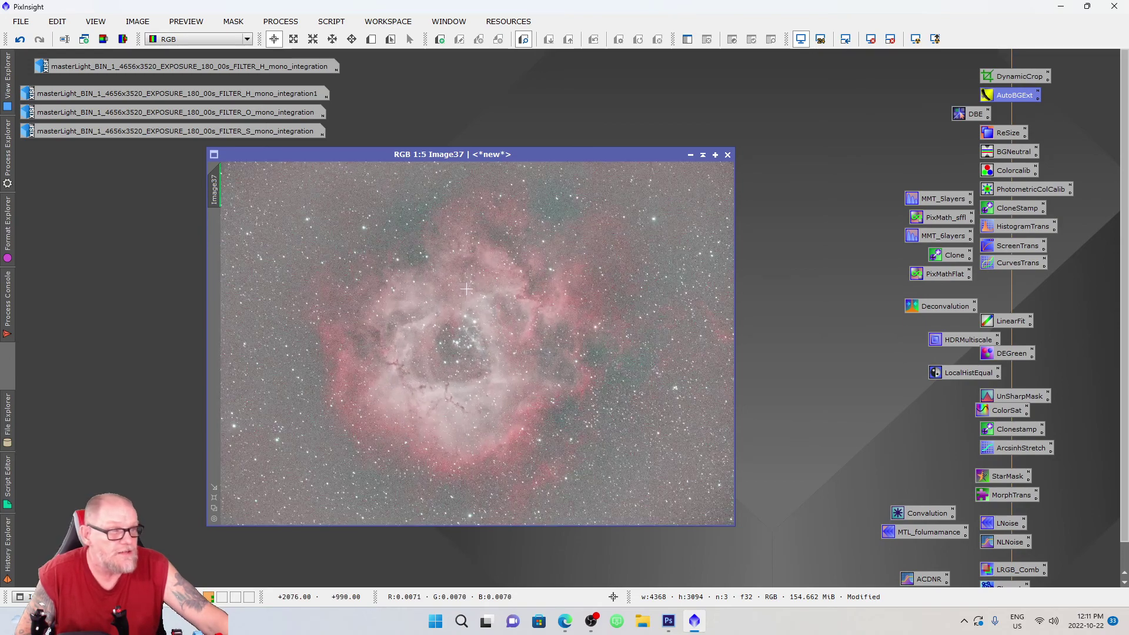
scroll(466, 288, "down", 1)
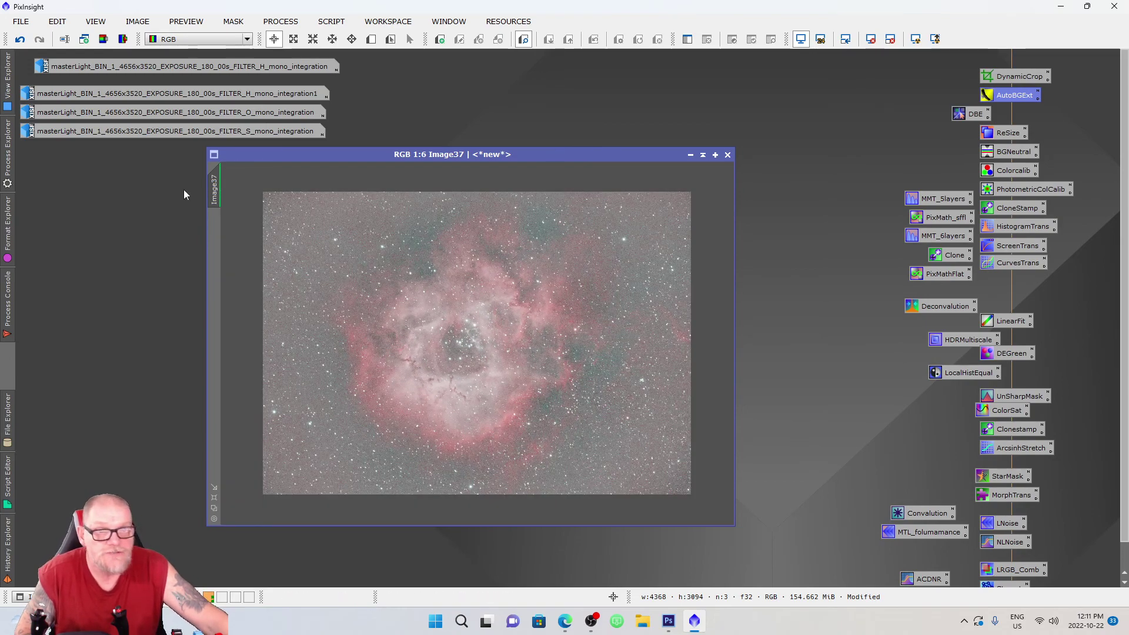
left_click(390, 40)
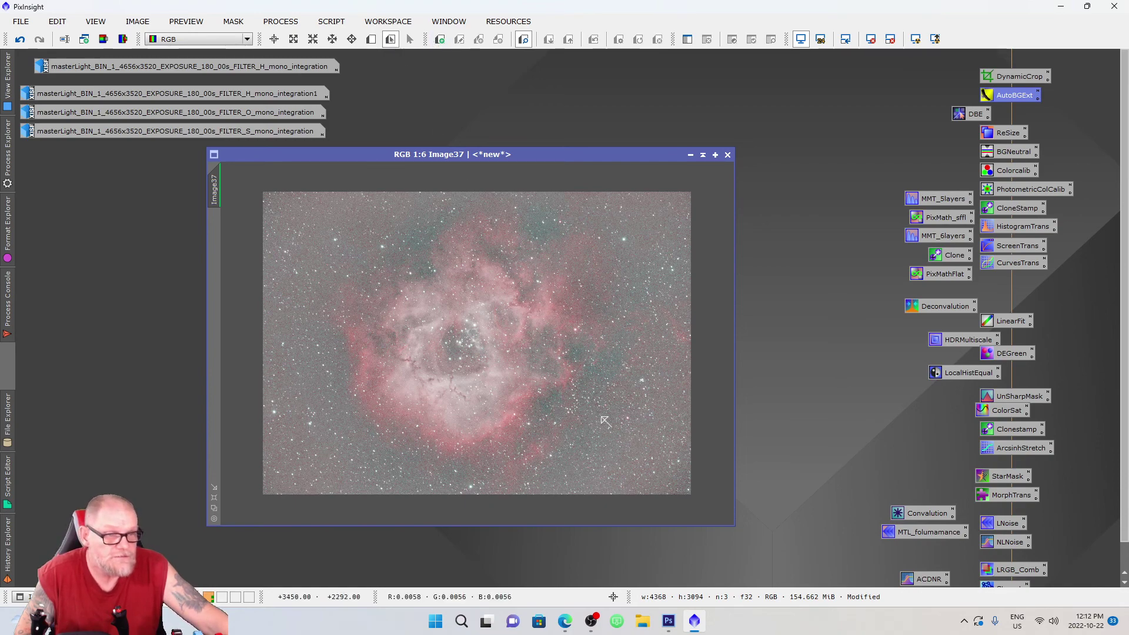
left_click(371, 39)
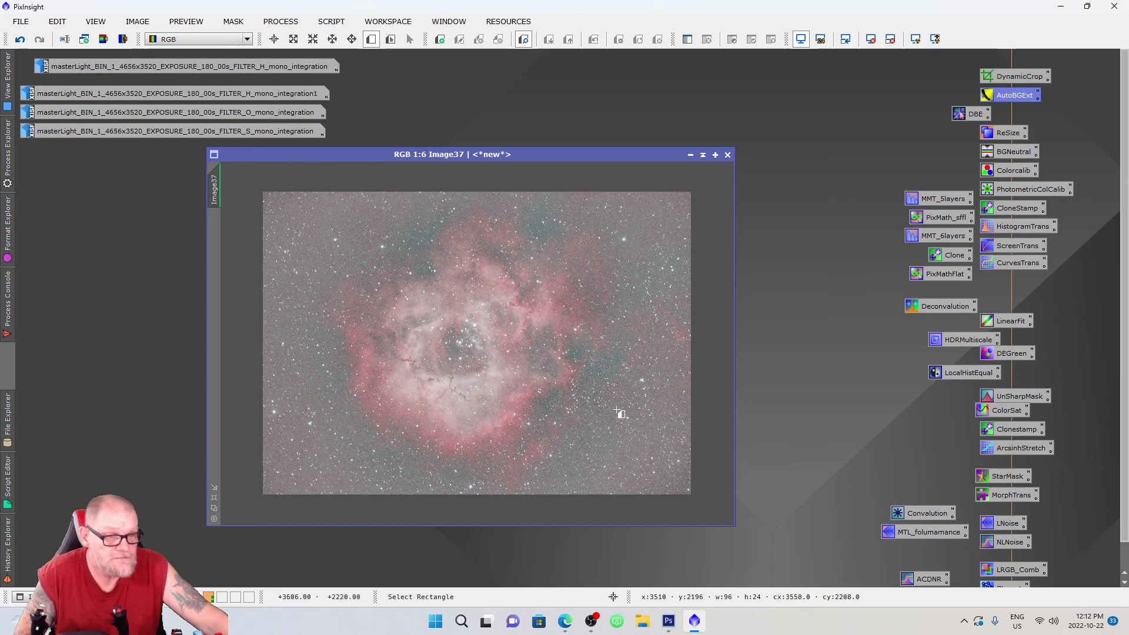
left_click_drag(619, 413, 640, 436)
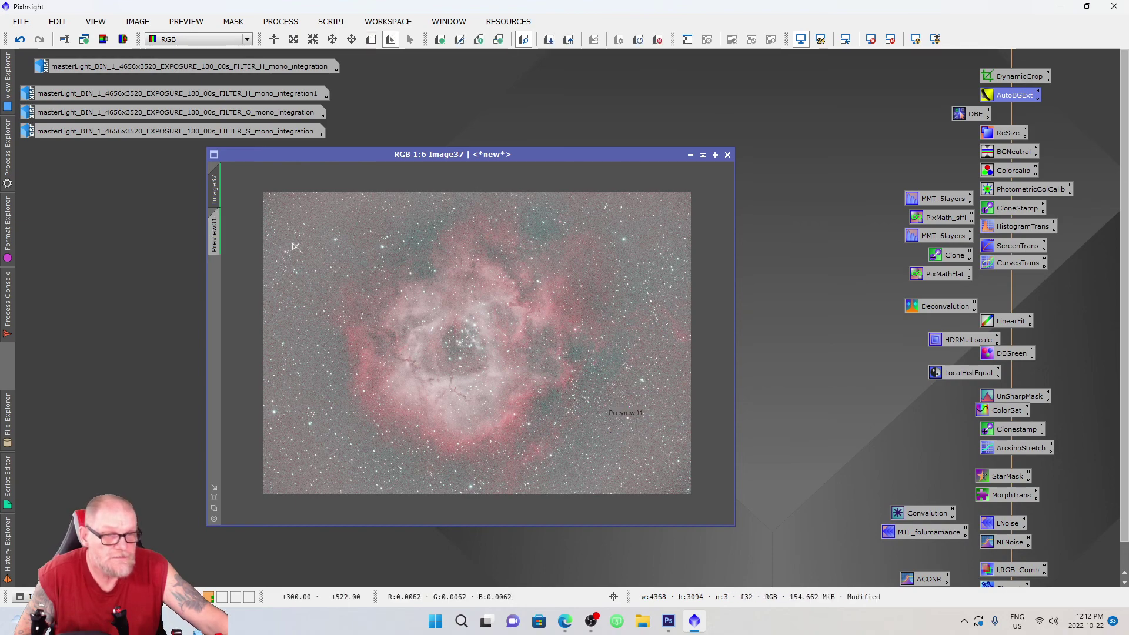
left_click(216, 228)
scroll(423, 305, "up", 2)
scroll(423, 305, "down", 1)
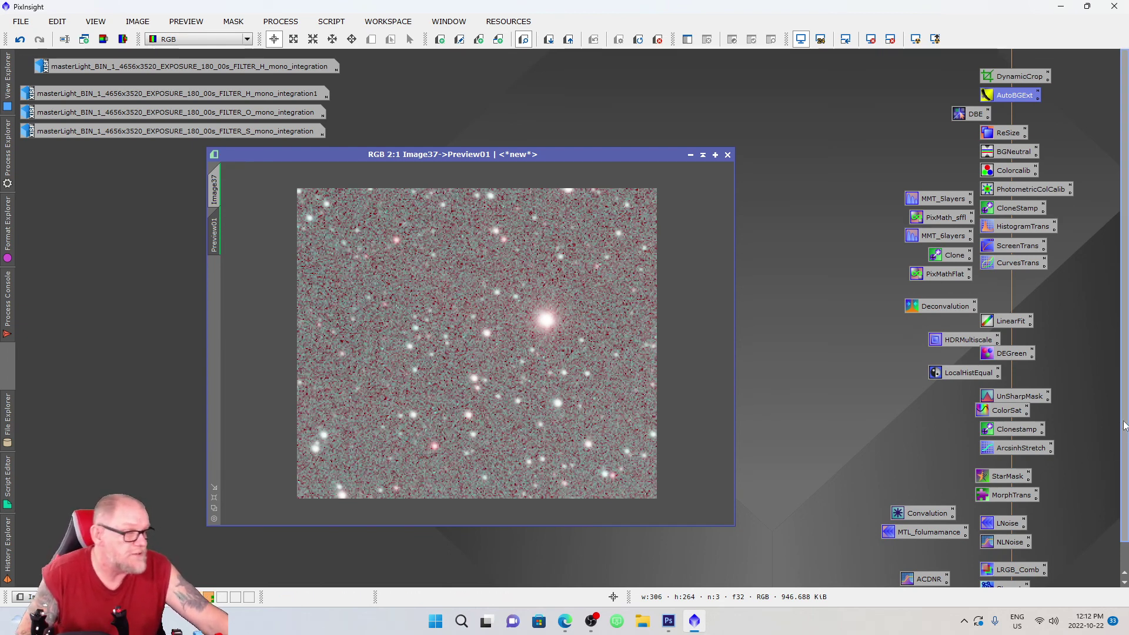
Open the LNoise preset of ATrousWaveletTransform and test its noise reduction on the preview, restoring the preview once and reapplying it.
left_click_drag(1123, 424, 1126, 473)
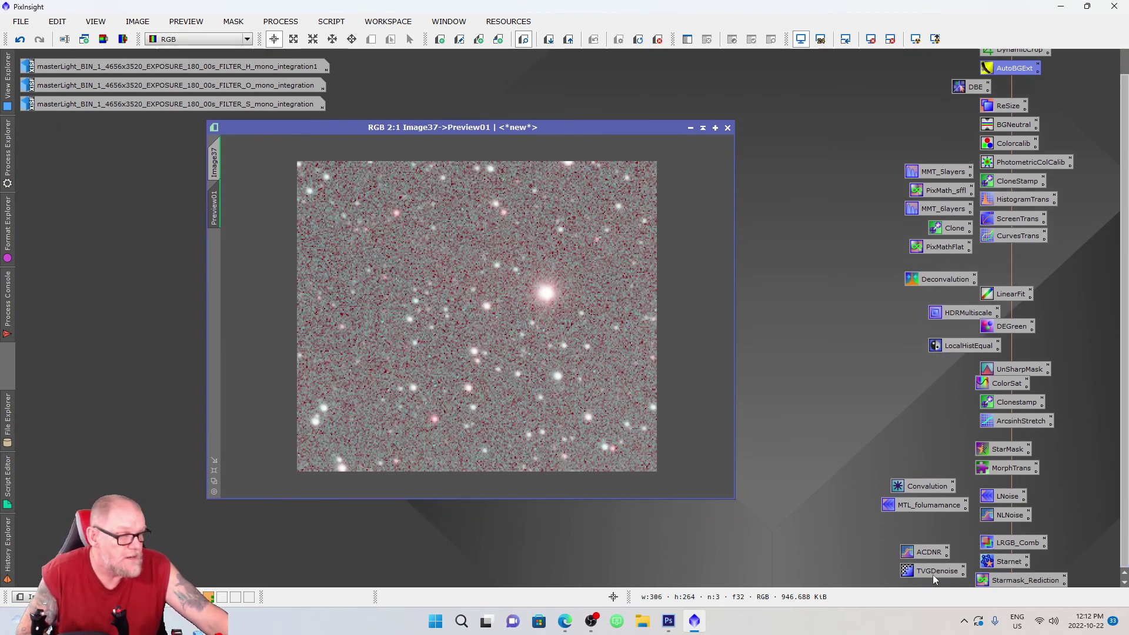
double_click(1004, 498)
left_click_drag(837, 120, 891, 108)
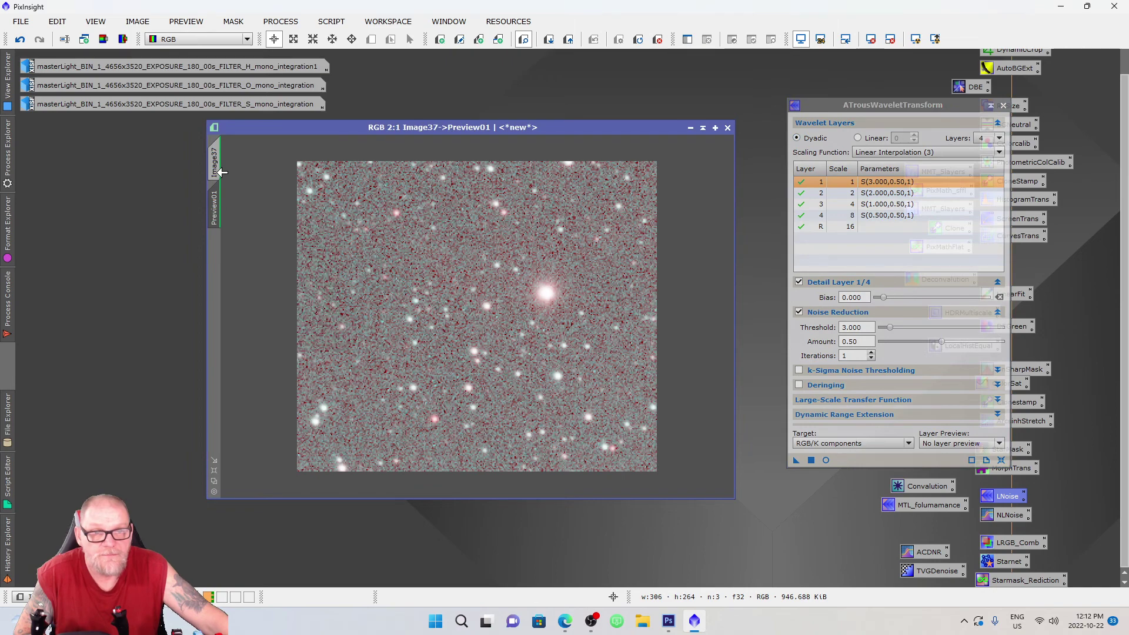
left_click(215, 168)
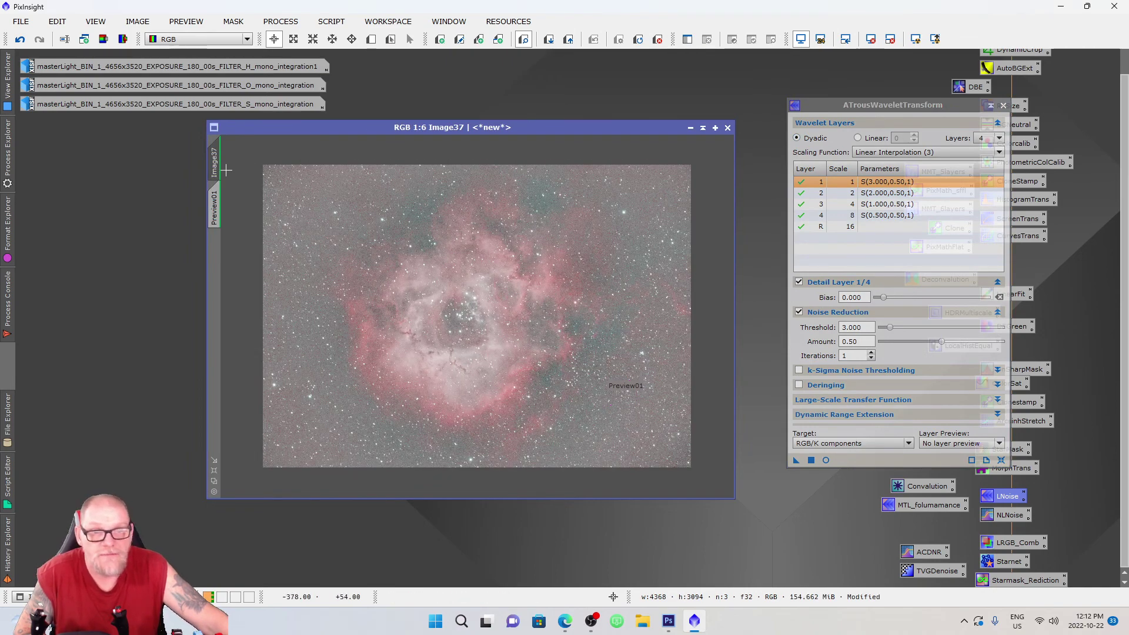
left_click(214, 207)
left_click(795, 459)
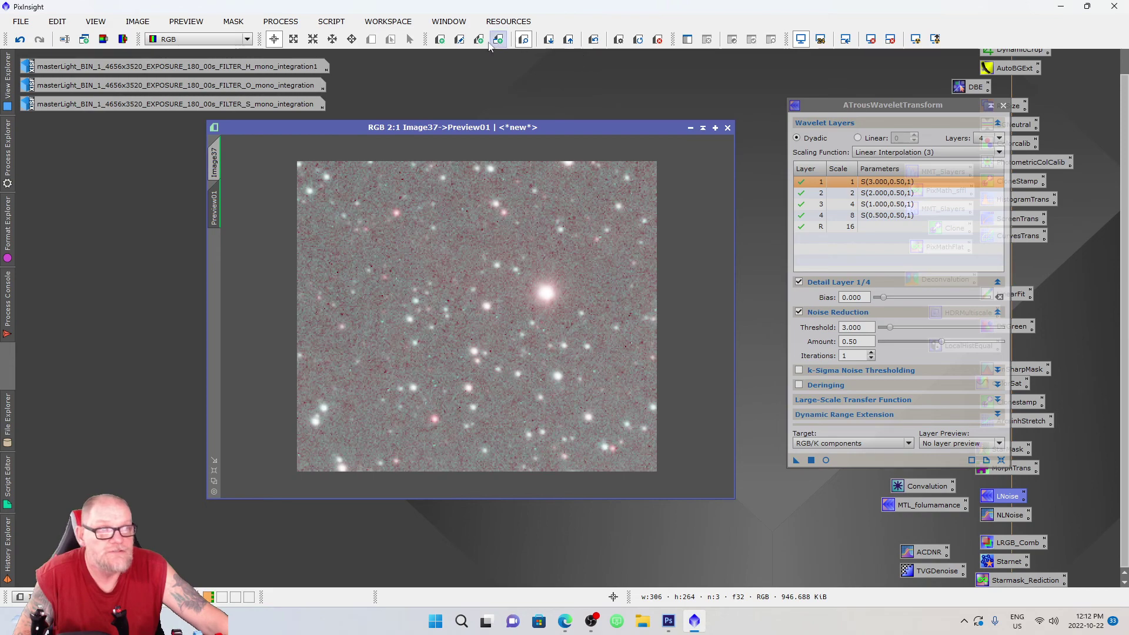
left_click(640, 40)
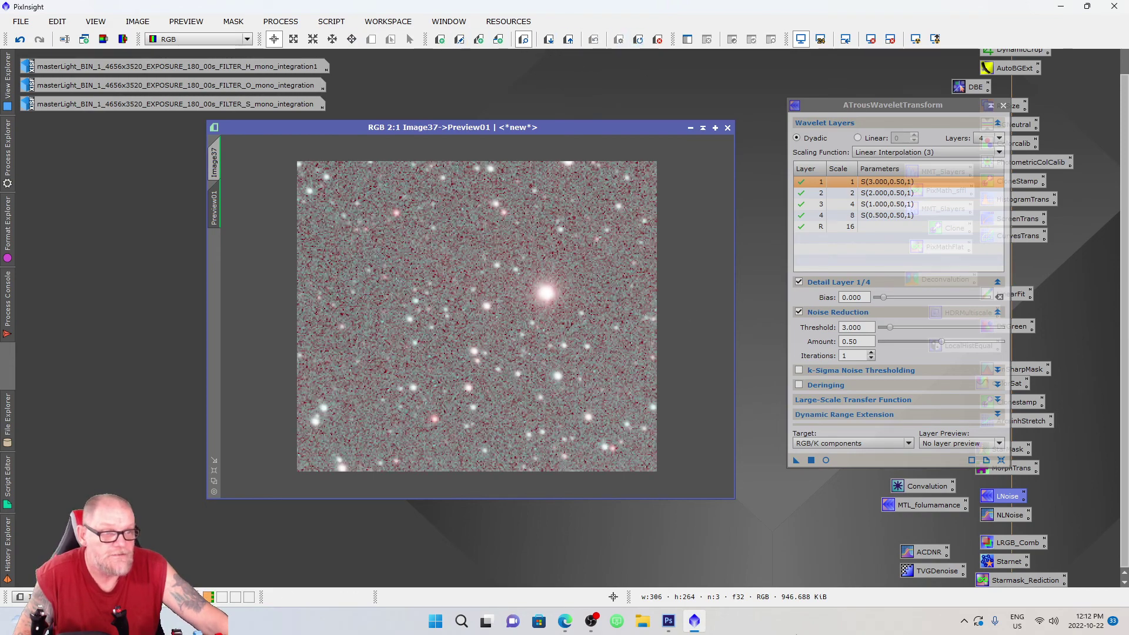
left_click_drag(795, 461, 627, 429)
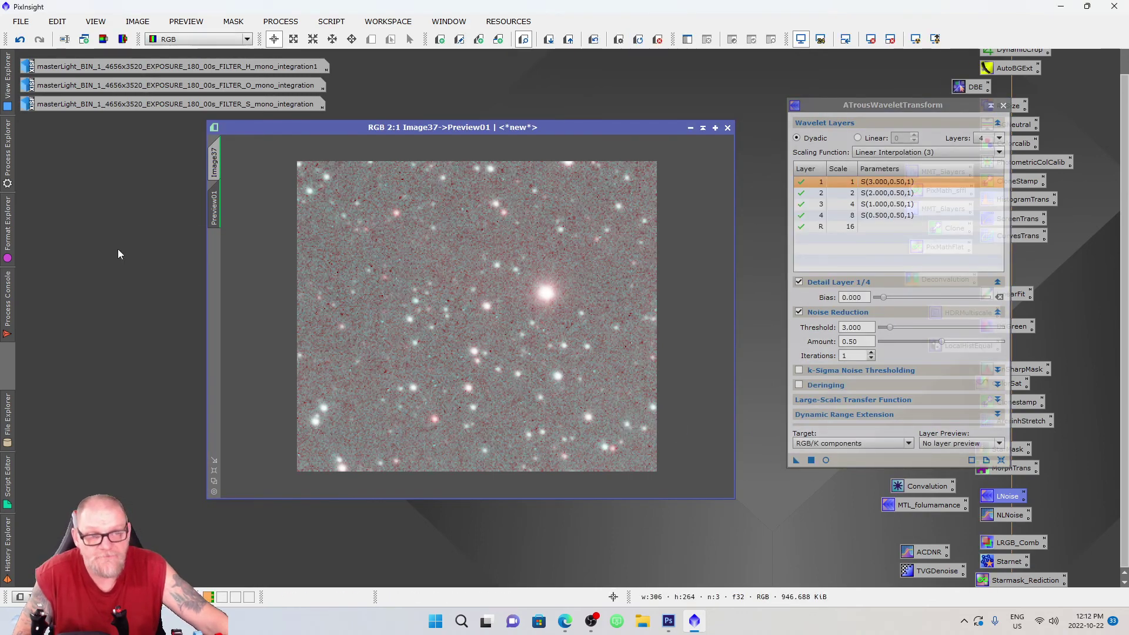
Apply the ATrousWaveletTransform noise reduction to the whole RGB image and compare it with the unreduced version at 1:1 and 3:1.
left_click(222, 163)
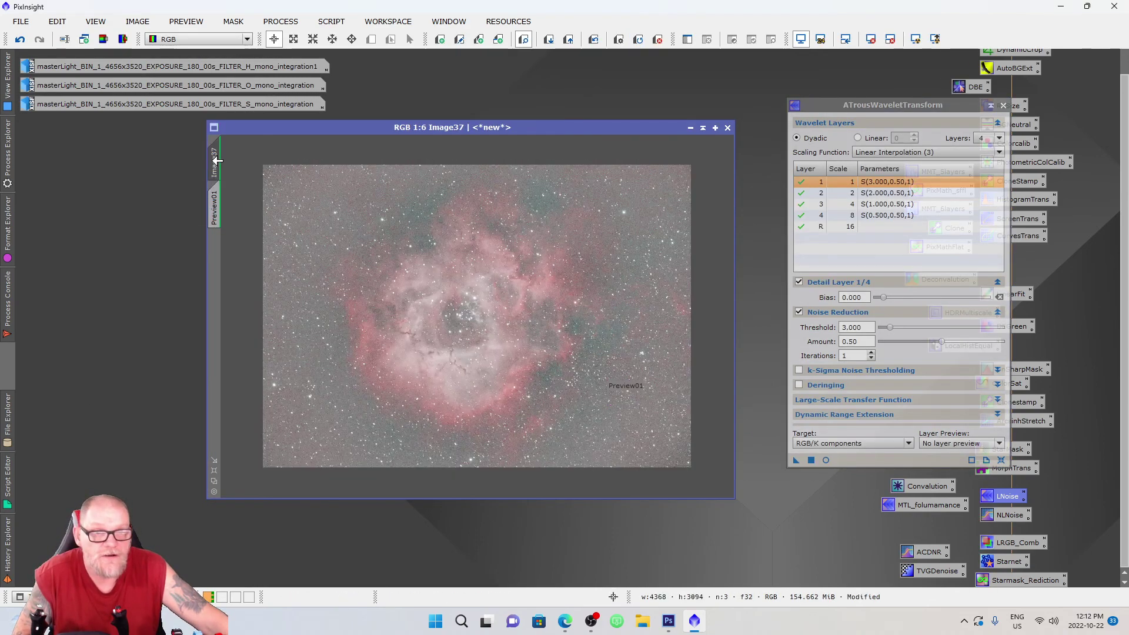
left_click_drag(792, 460, 532, 340)
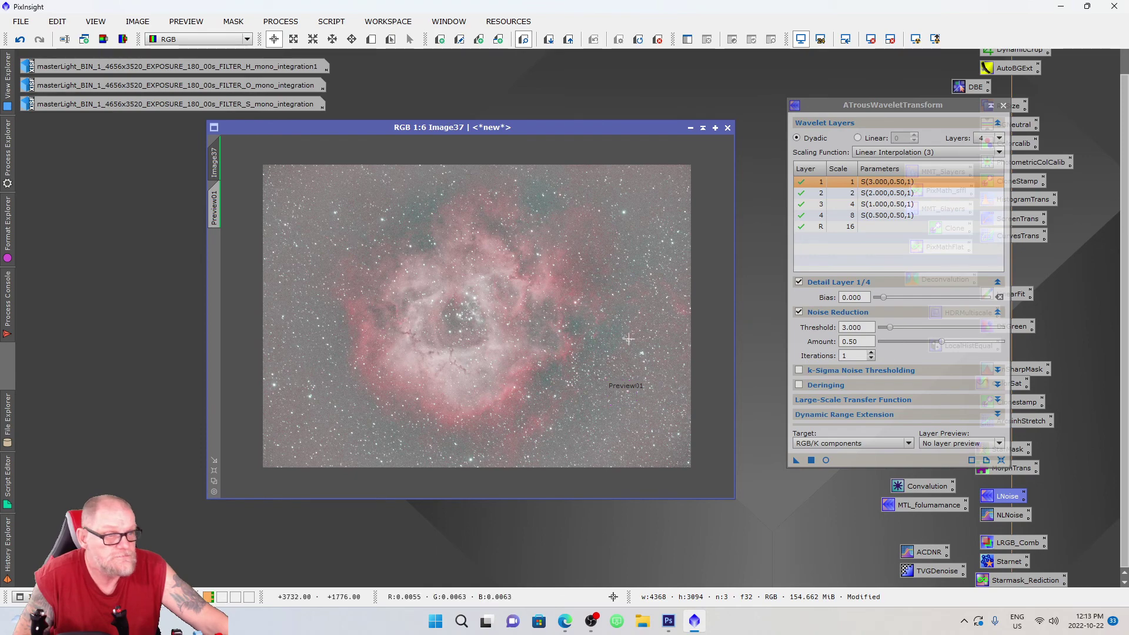
scroll(481, 353, "up", 5)
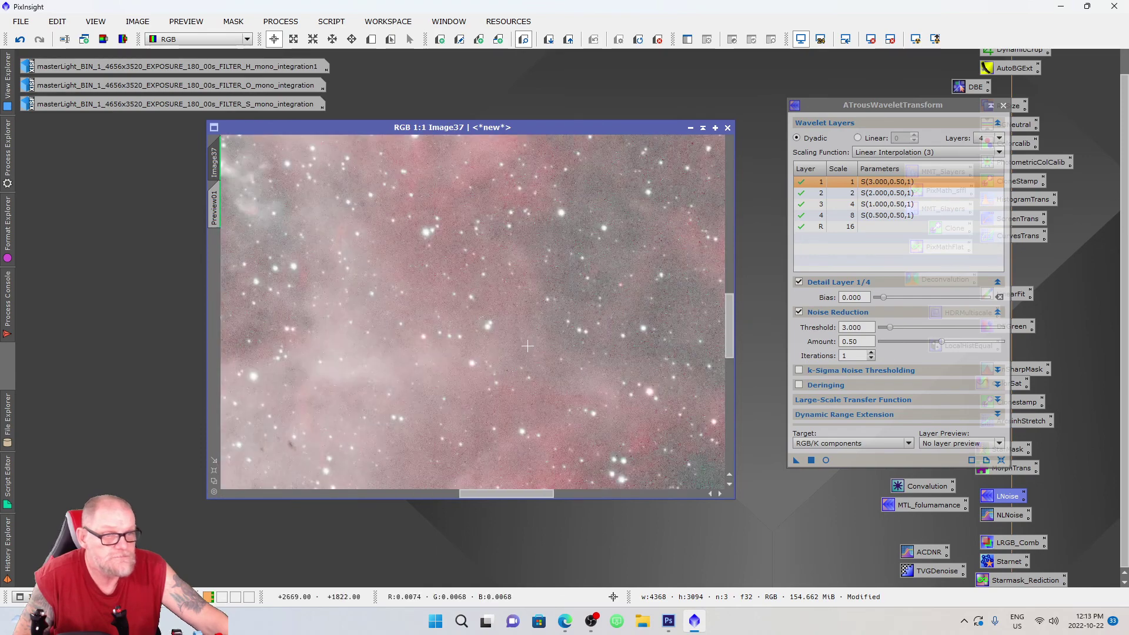
left_click(20, 40)
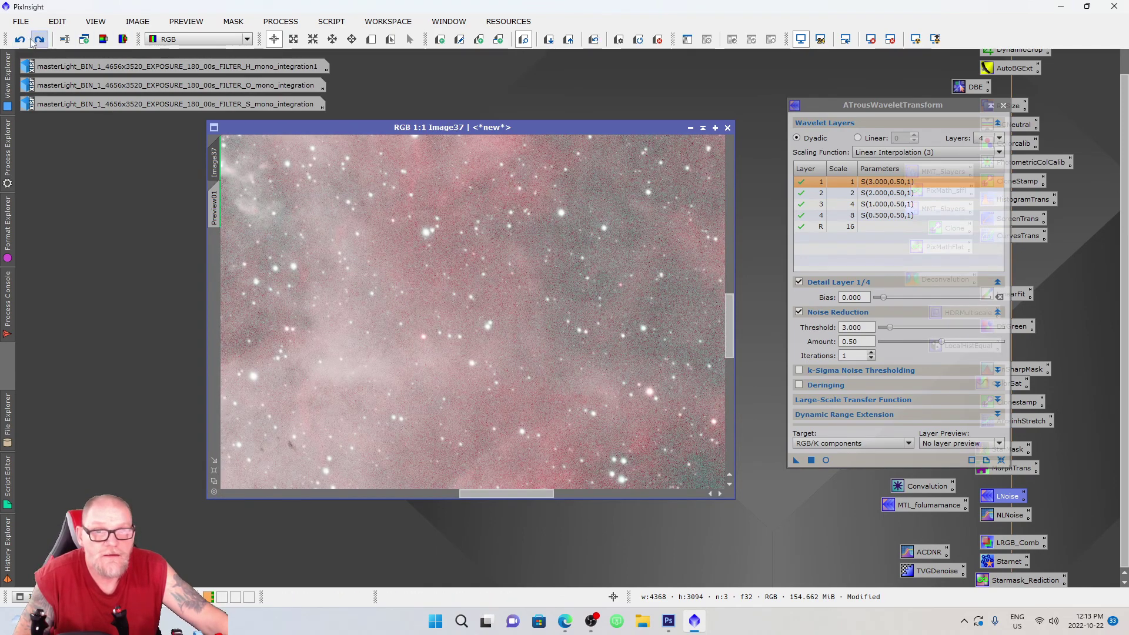
left_click(39, 40)
scroll(468, 301, "up", 2)
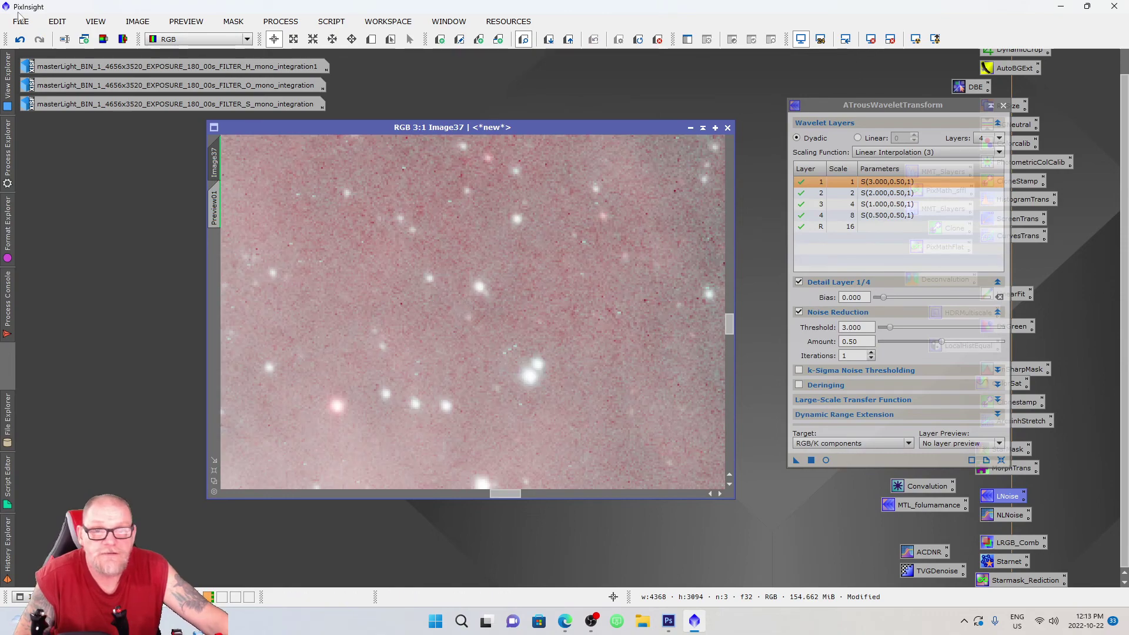
left_click(19, 41)
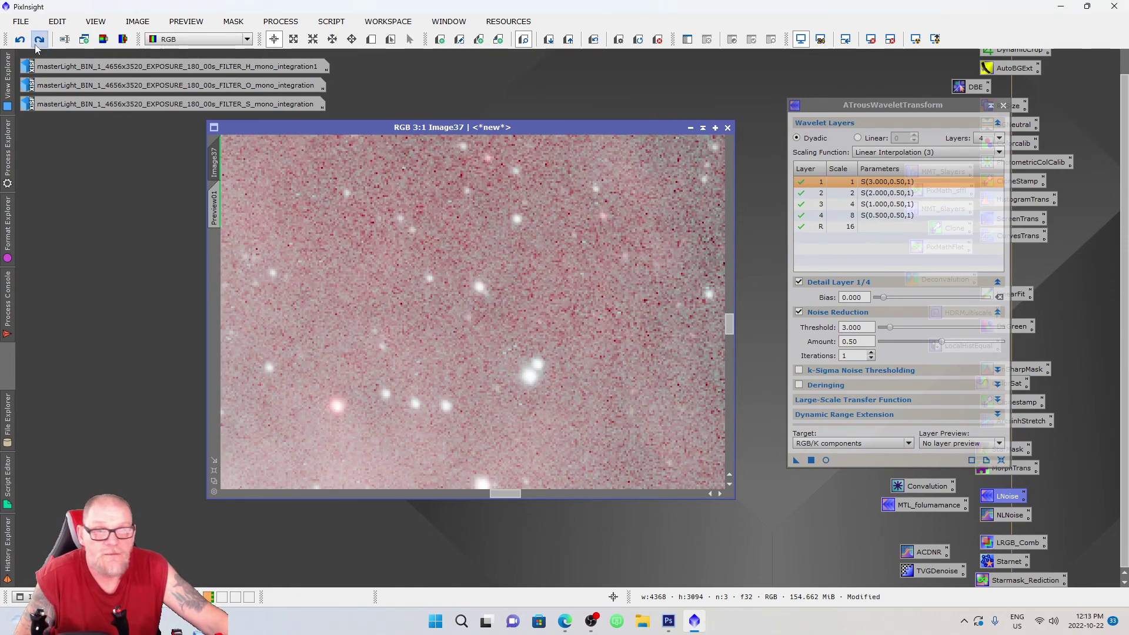
left_click(38, 42)
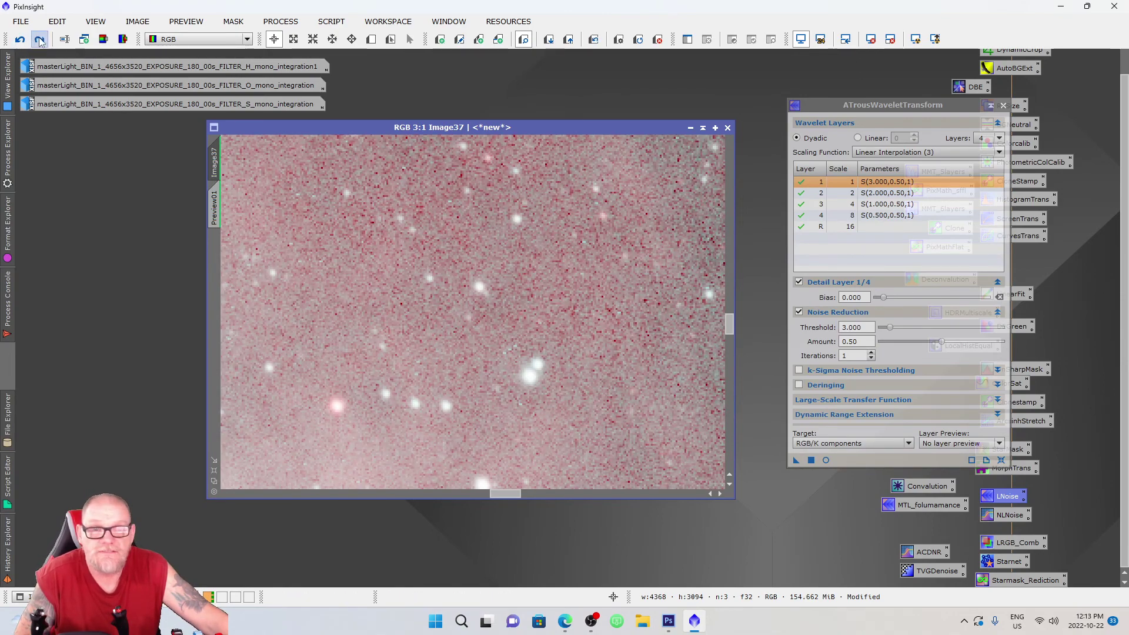
Return to the full view of the noise-reduced RGB image and close ATrousWaveletTransform.
scroll(582, 337, "down", 4)
scroll(582, 338, "down", 3)
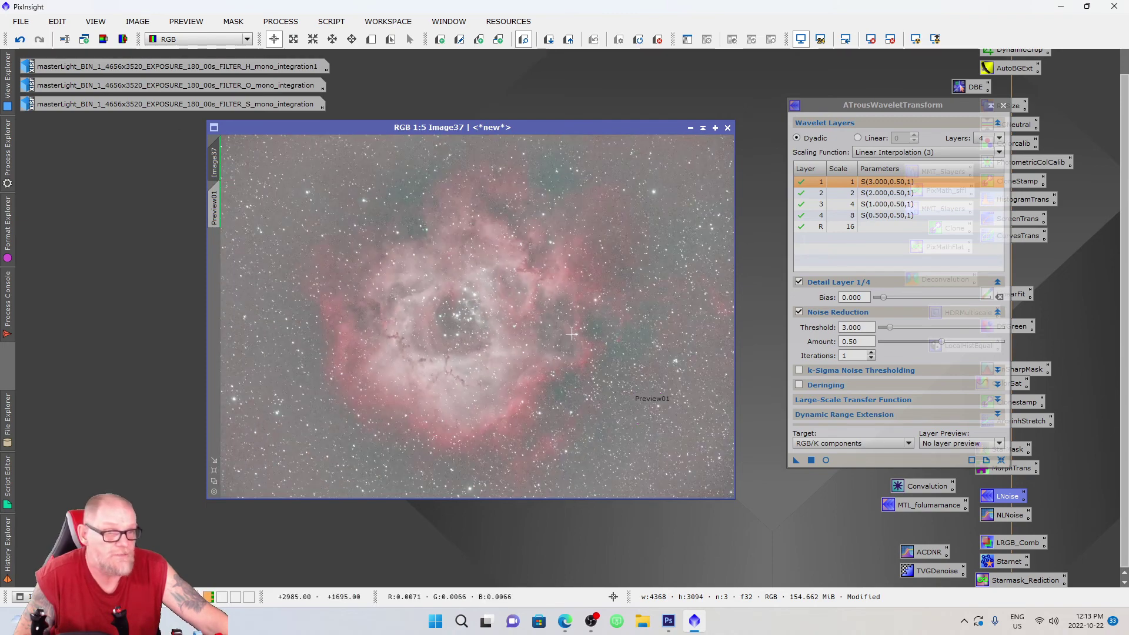
left_click(1004, 106)
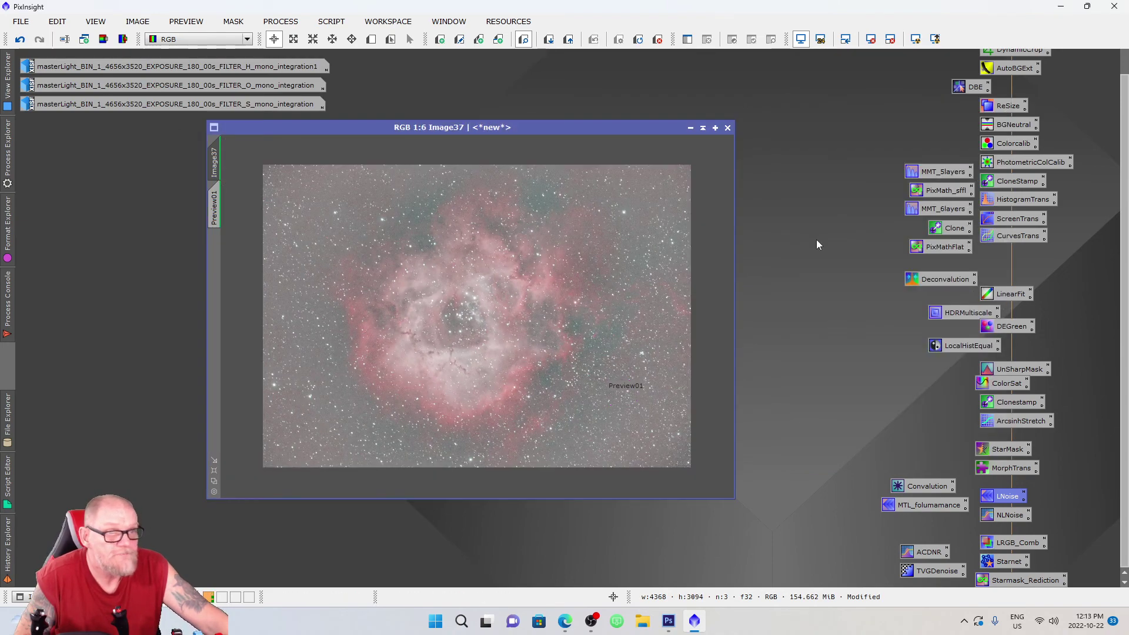
Clone the RGB image and apply BackgroundNeutralization to the clone with upper limit 0.1 and the Rescale as needed mode.
double_click(1014, 126)
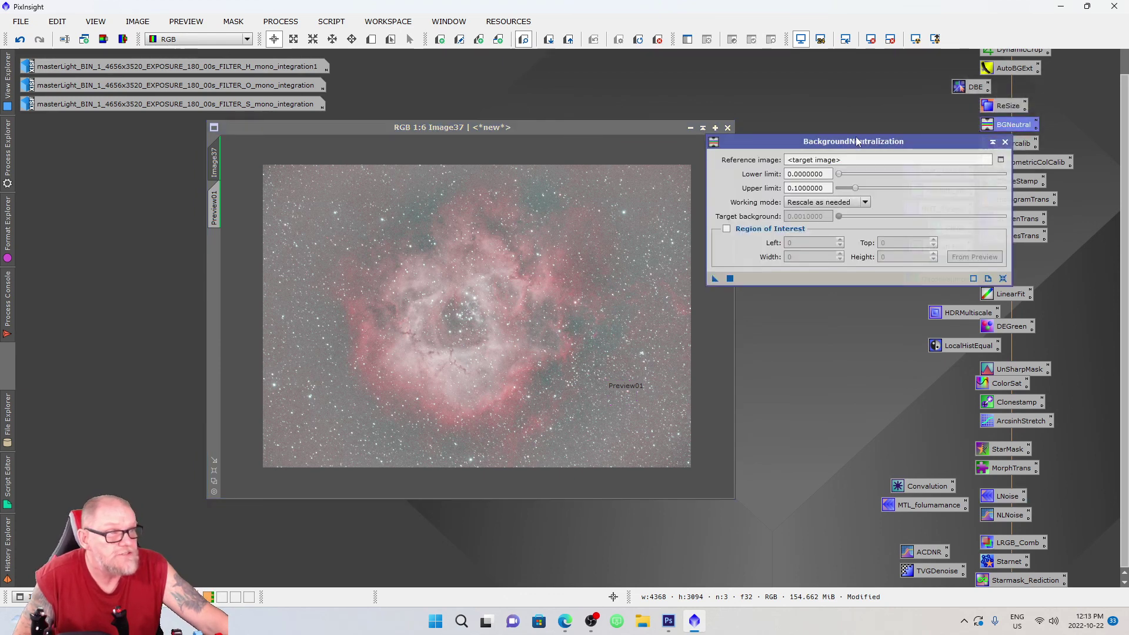
left_click_drag(857, 141, 879, 151)
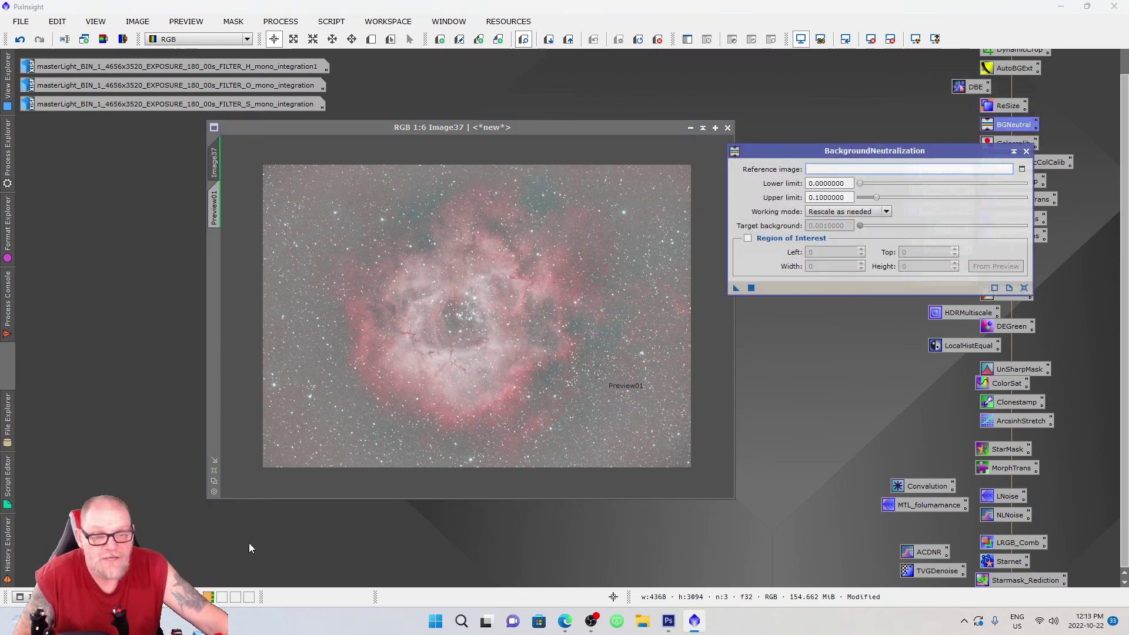
left_click_drag(215, 147, 247, 152)
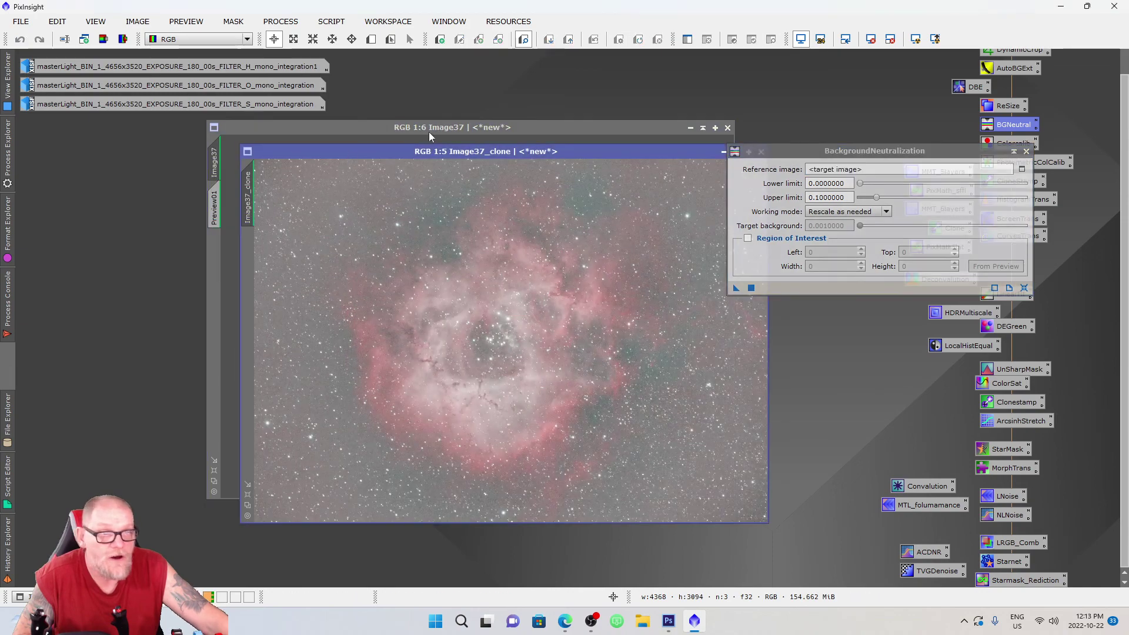
left_click_drag(496, 150, 462, 159)
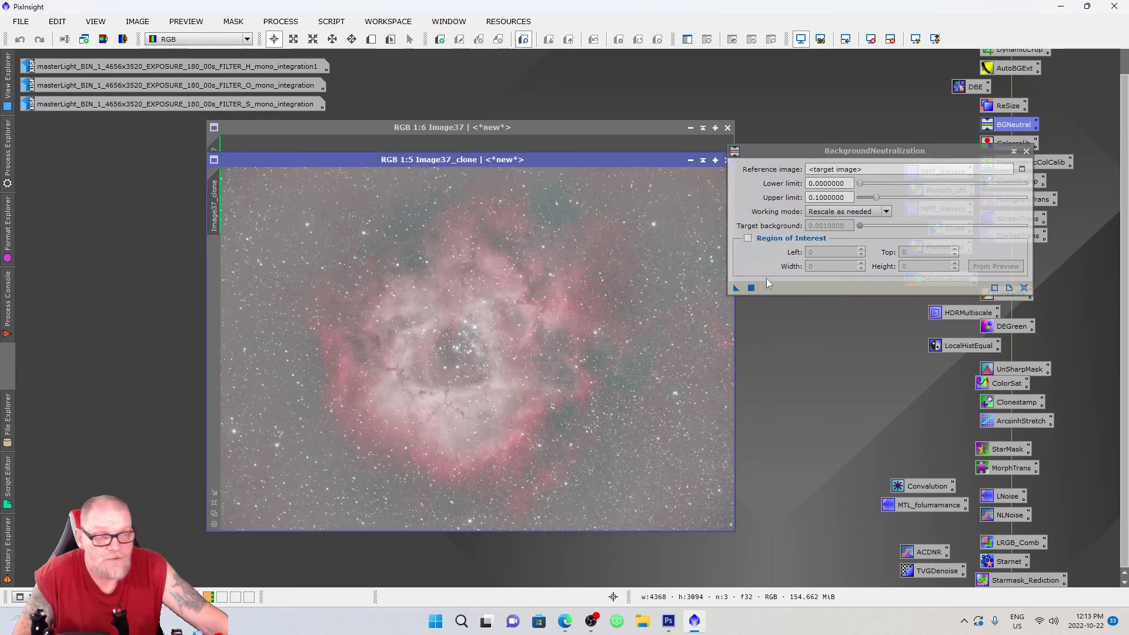
left_click_drag(735, 288, 618, 330)
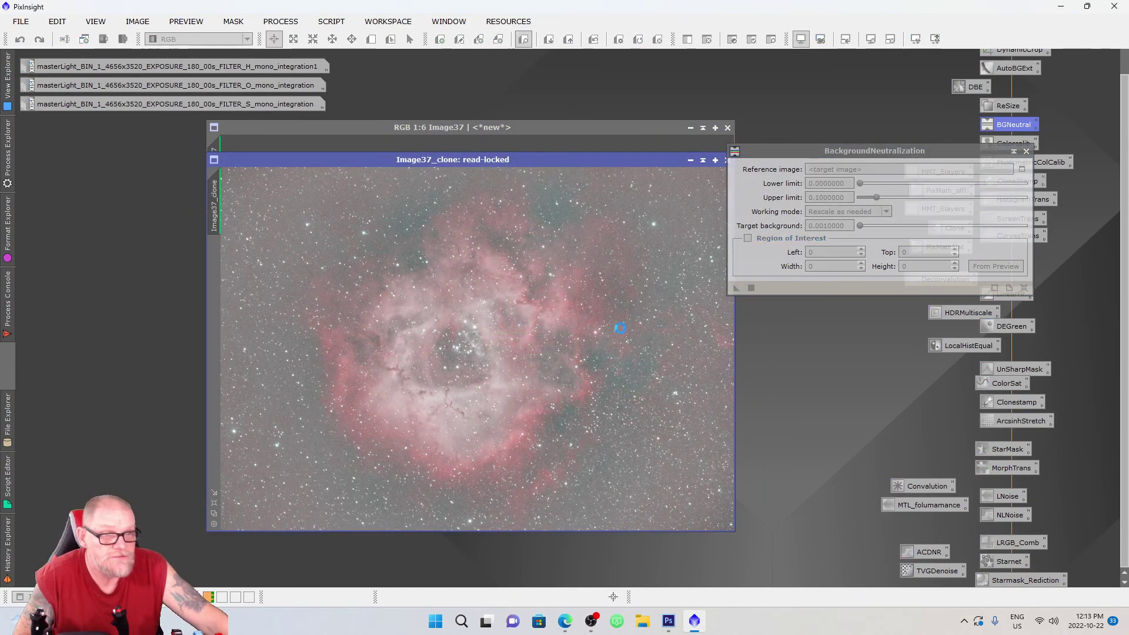
Try the boosted screen auto-stretch on the neutralized clone, set the standard one, and inspect the nebula at 1:2.
left_click(935, 39)
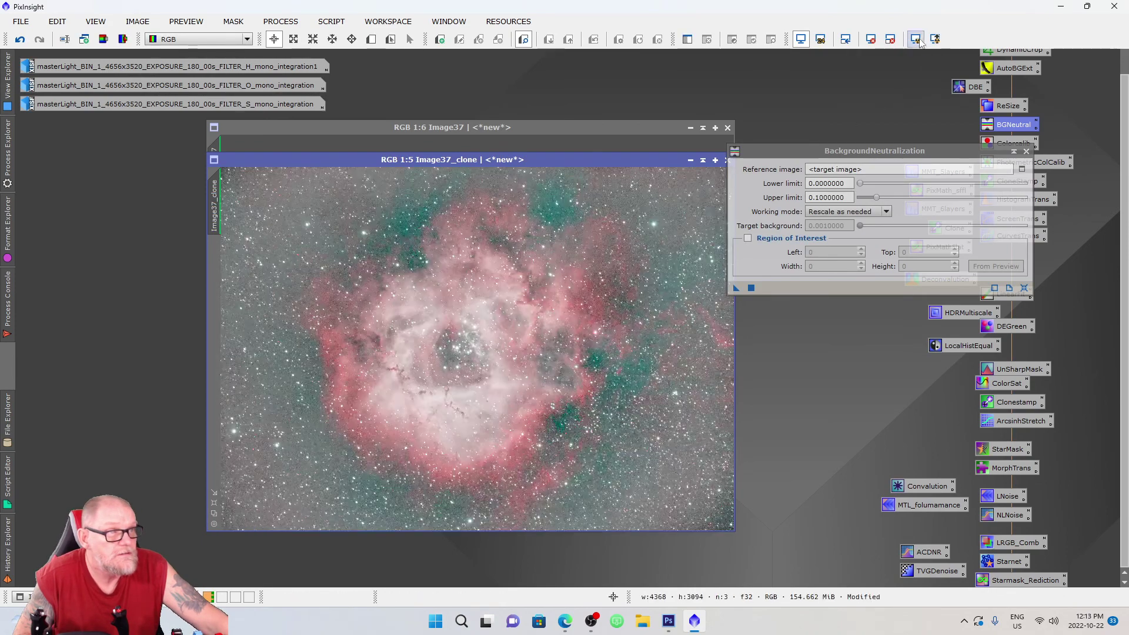
left_click(936, 44)
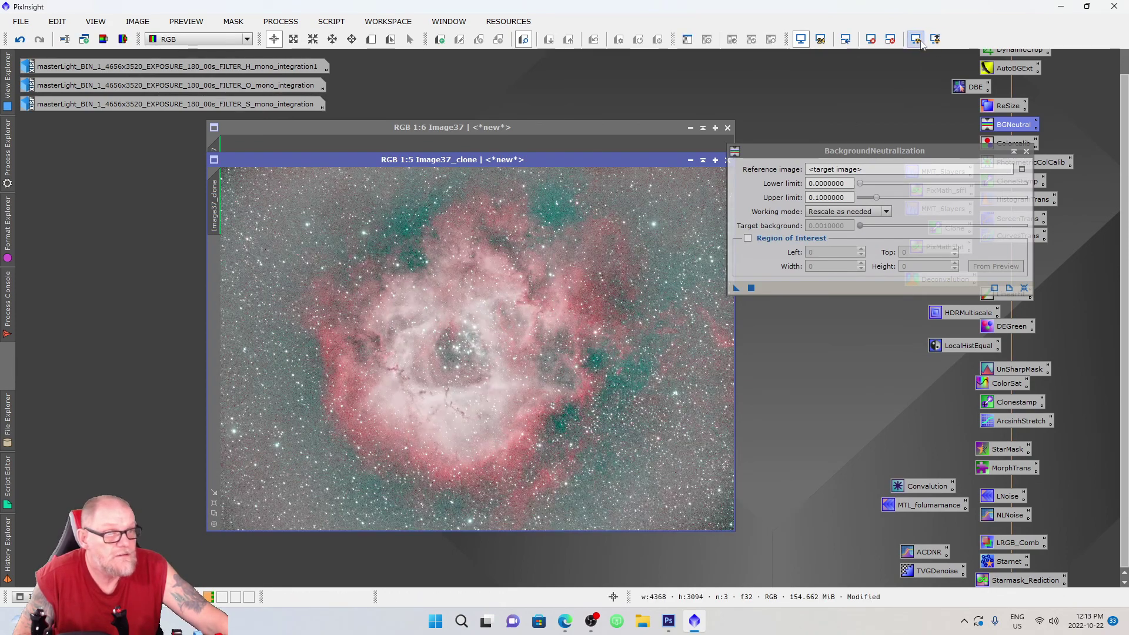
left_click(921, 43)
scroll(562, 307, "up", 3)
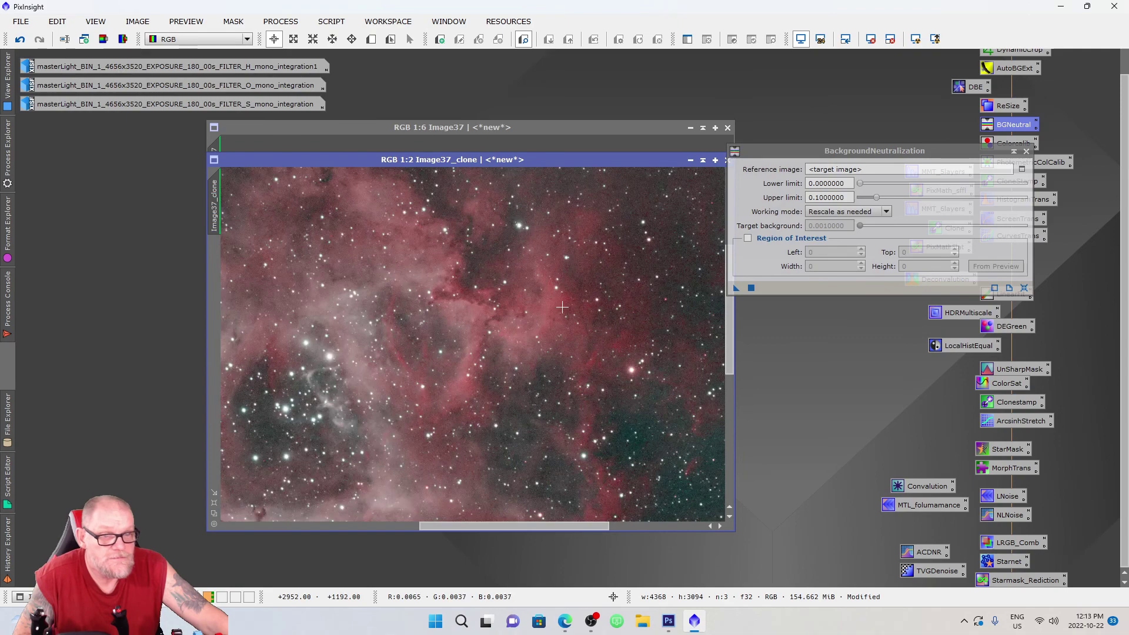
scroll(562, 307, "down", 3)
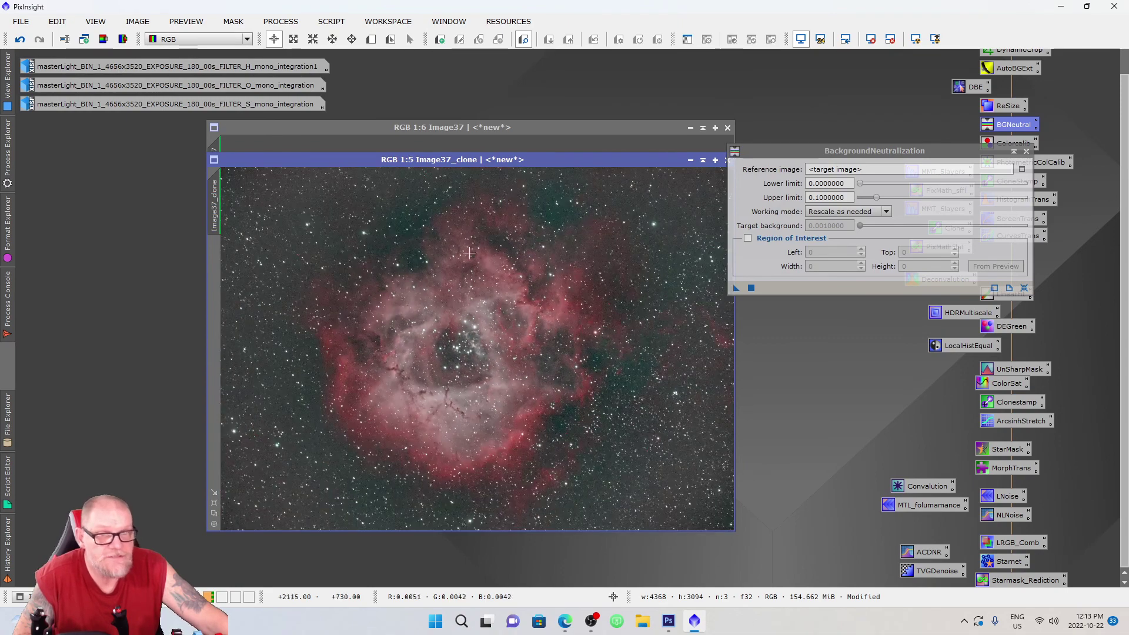
scroll(416, 198, "down", 1)
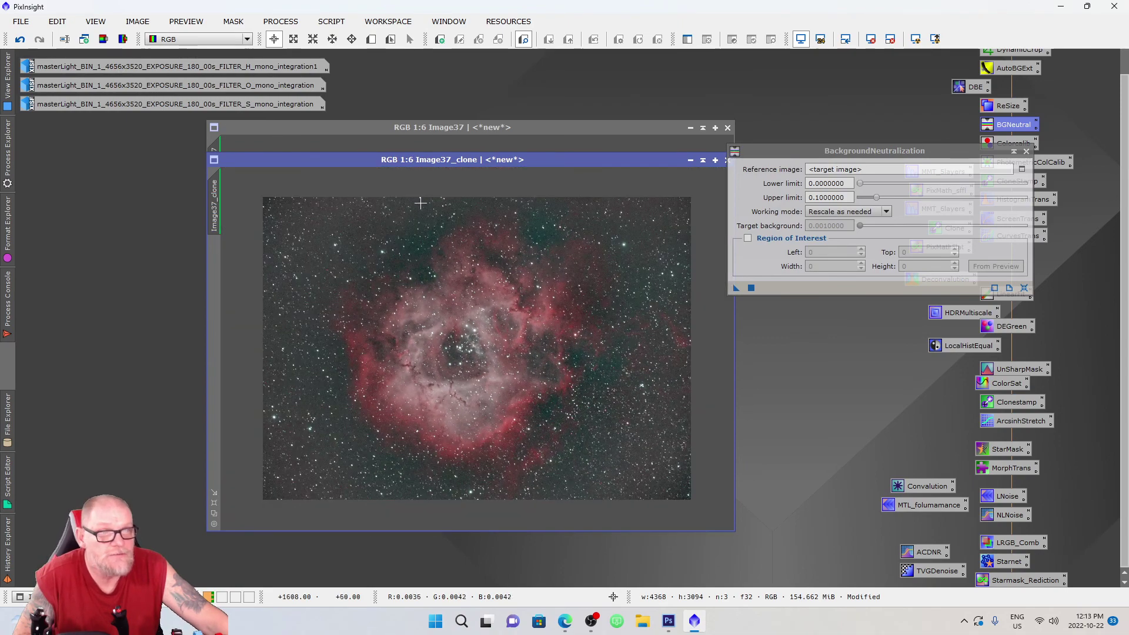
Close BackgroundNeutralization and separate the windows of the original image and its neutralized clone.
left_click(520, 132)
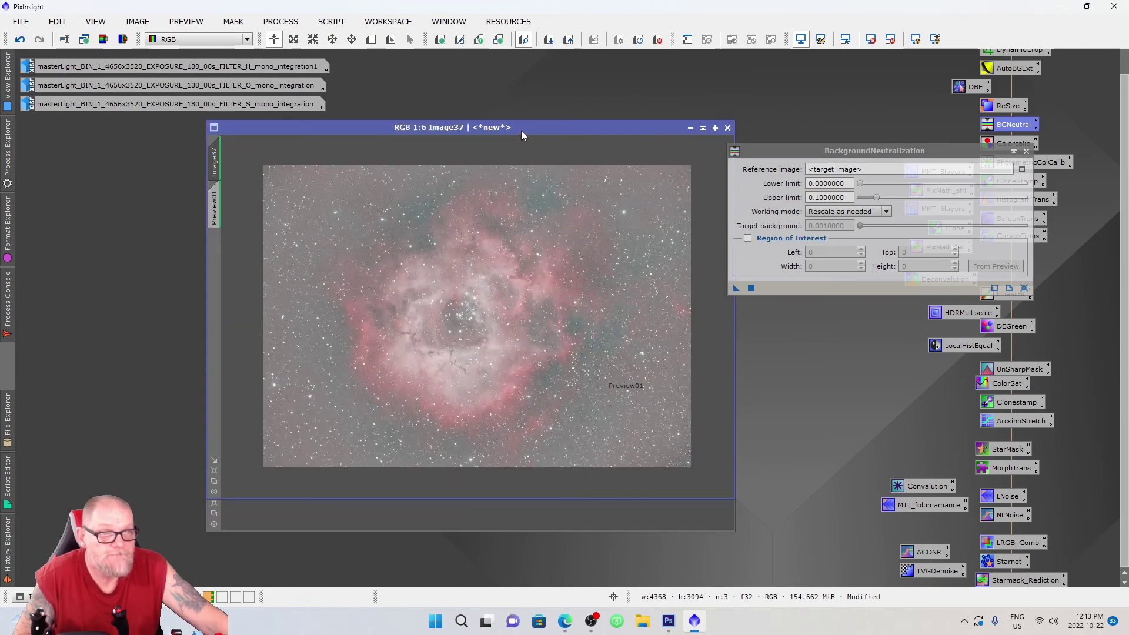
left_click(1027, 151)
left_click_drag(628, 128, 523, 161)
left_click(641, 191)
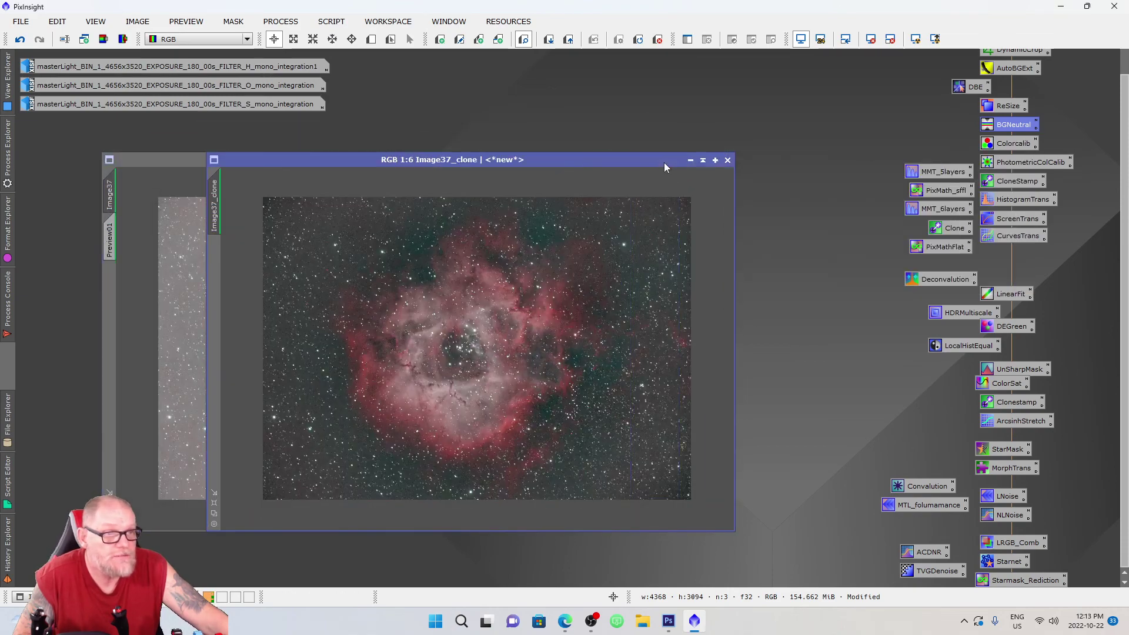
left_click_drag(665, 162, 733, 139)
Examine the background noise and star field in the neutralized clone and the original image at several magnifications.
scroll(588, 264, "up", 1)
scroll(588, 265, "up", 2)
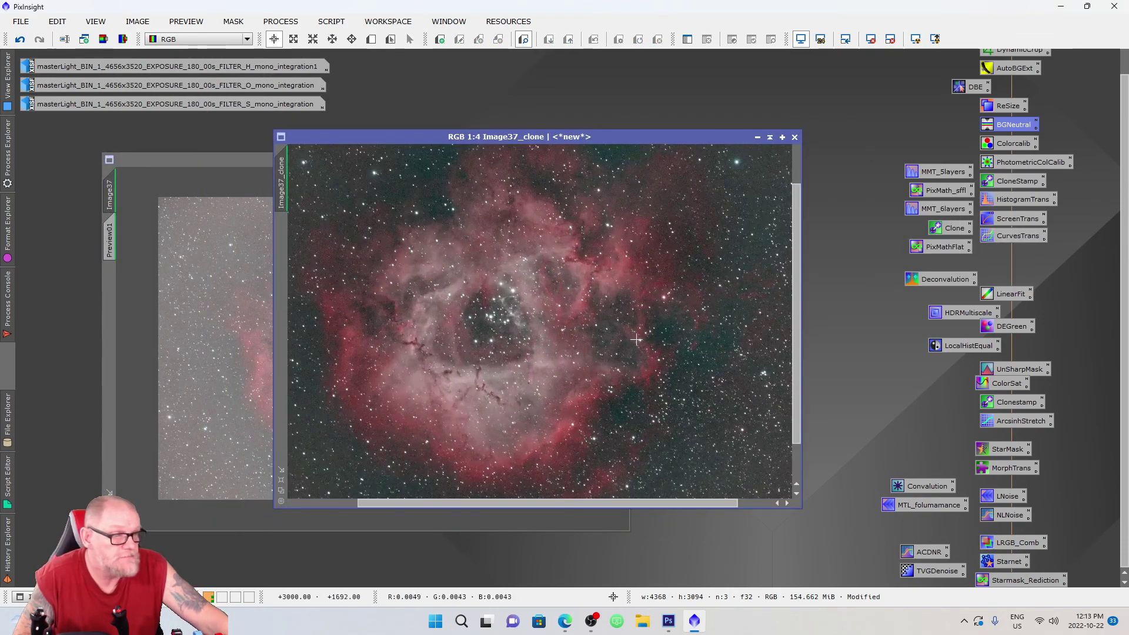
scroll(757, 441, "up", 3)
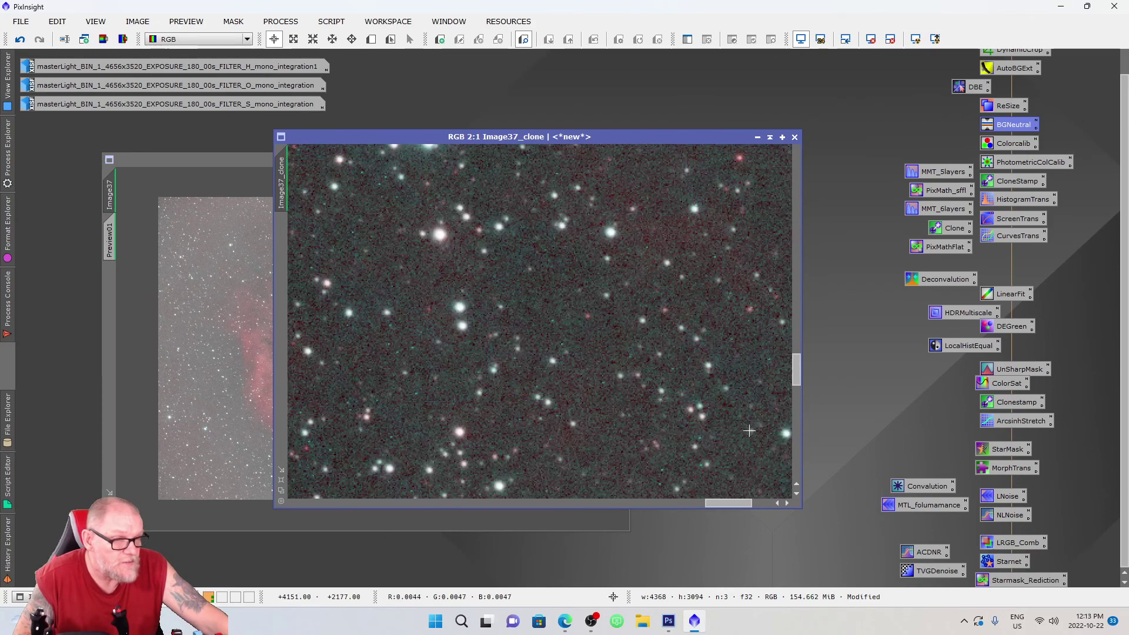
left_click(251, 383)
left_click(640, 419)
scroll(622, 428, "up", 3)
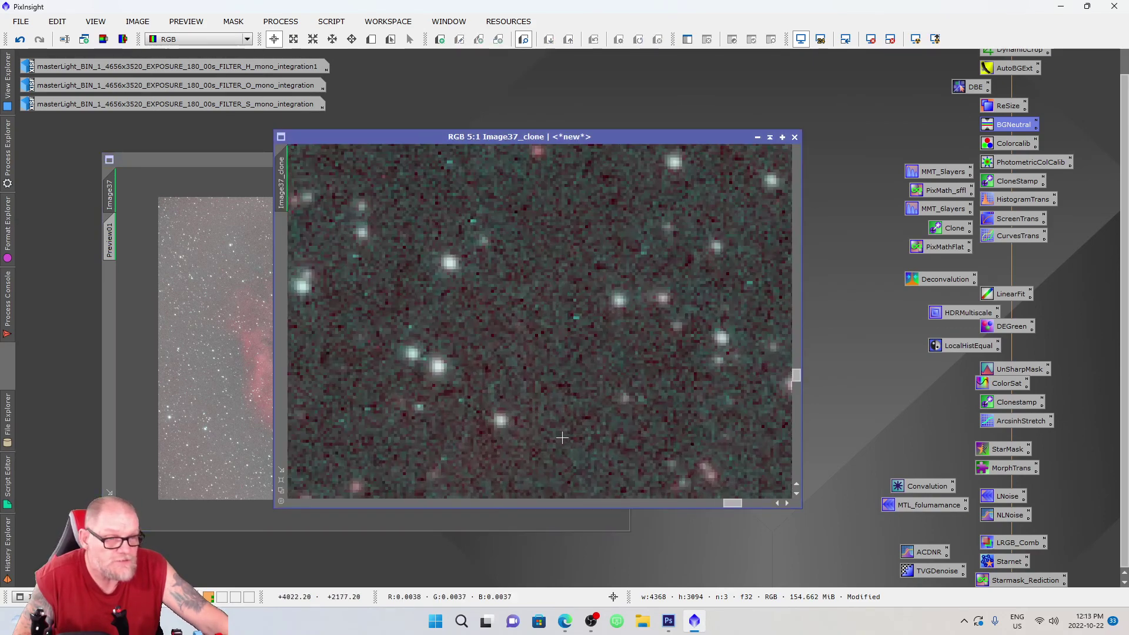
scroll(563, 433, "down", 2)
left_click(247, 382)
scroll(547, 432, "up", 3)
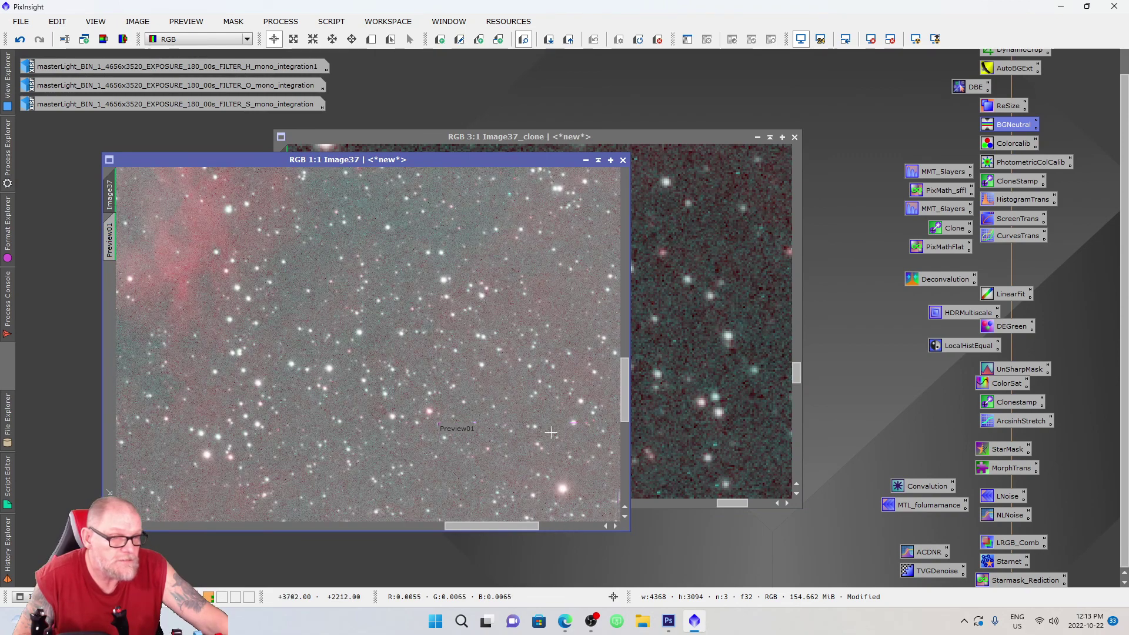
scroll(551, 432, "down", 3)
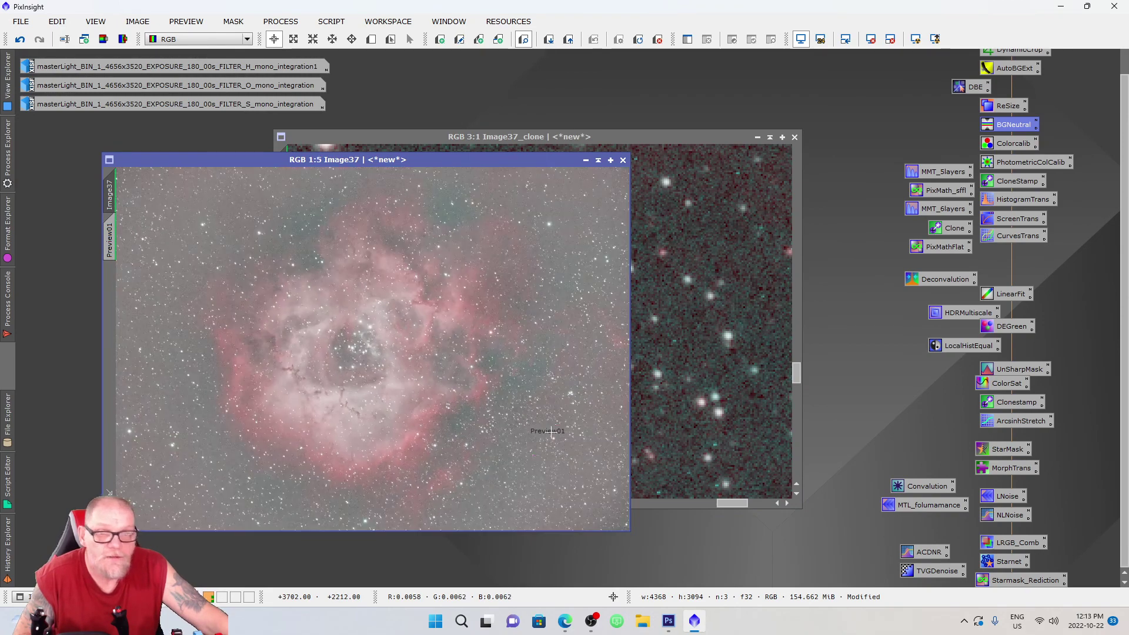
left_click(685, 305)
scroll(689, 305, "down", 2)
scroll(690, 306, "down", 5)
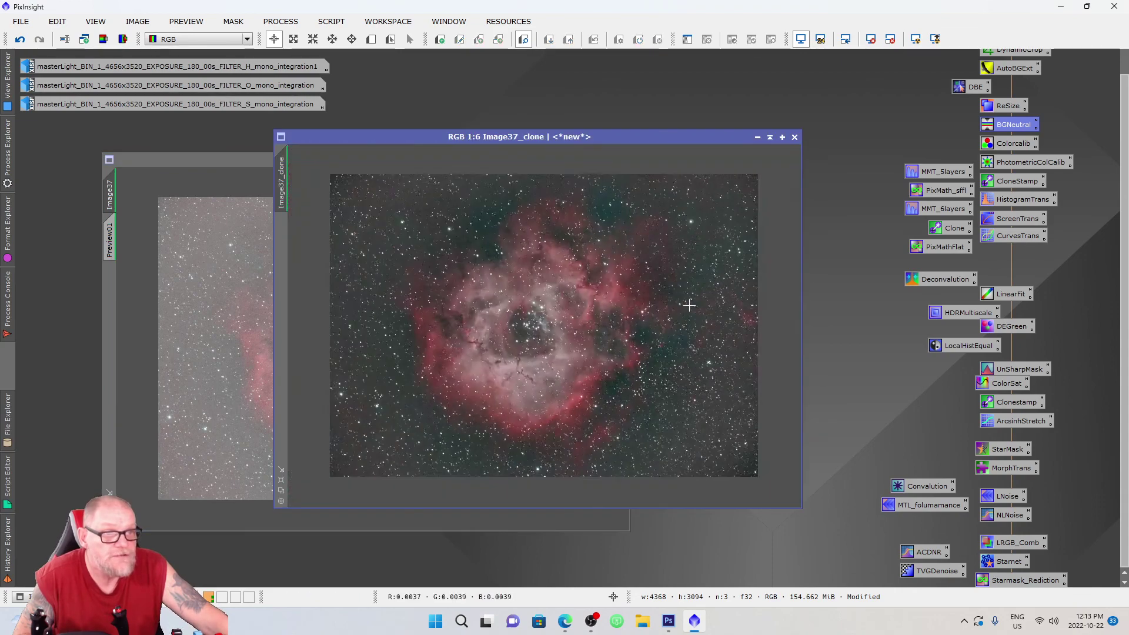
Shrink the windows of the original and the neutralized clone and arrange them side by side for comparison.
left_click_drag(655, 138, 745, 104)
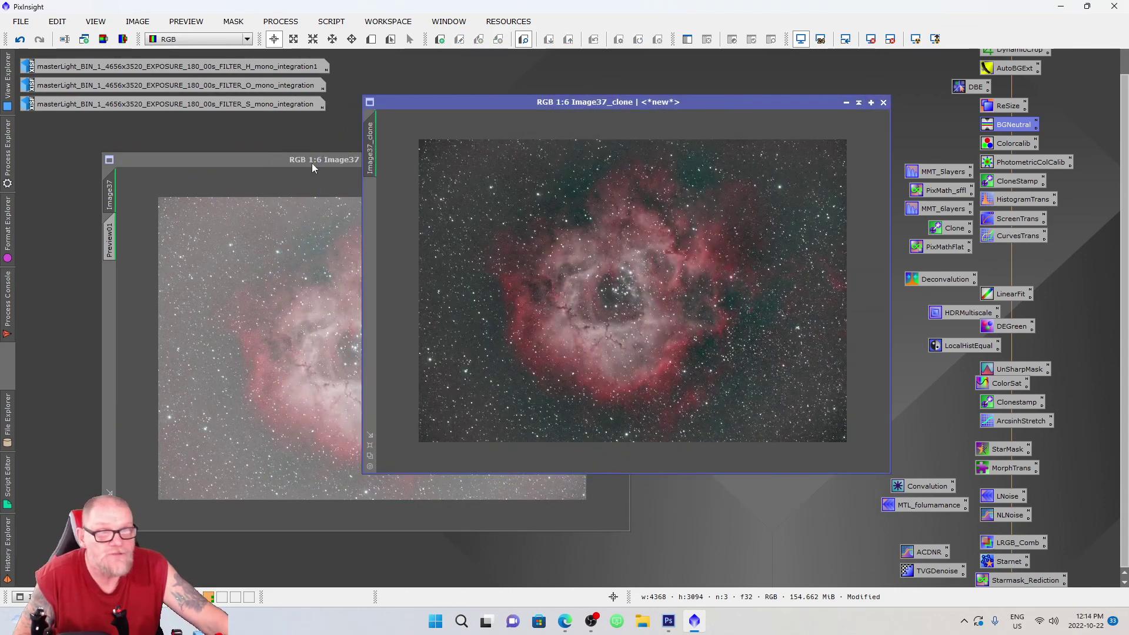
left_click_drag(311, 163, 253, 146)
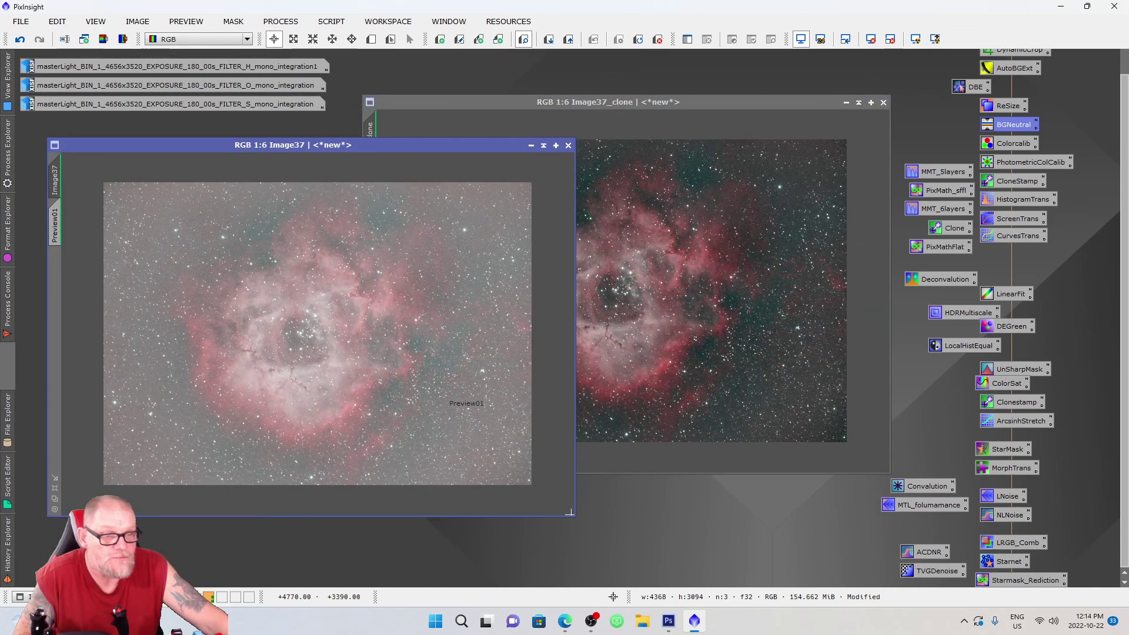
left_click_drag(575, 515, 491, 512)
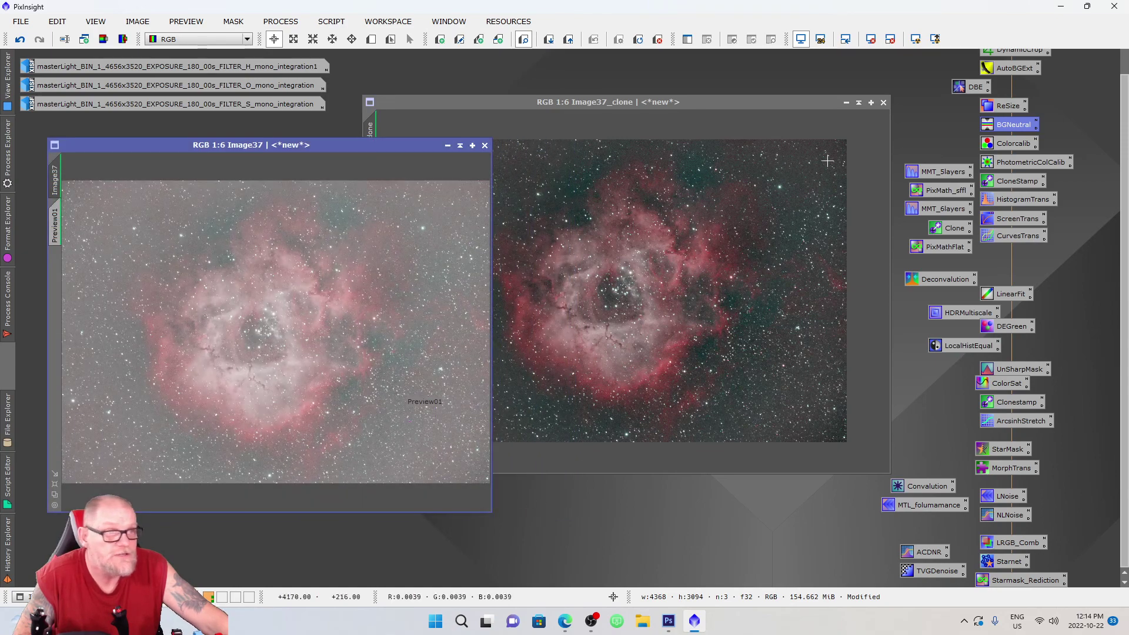
left_click_drag(892, 471, 849, 452)
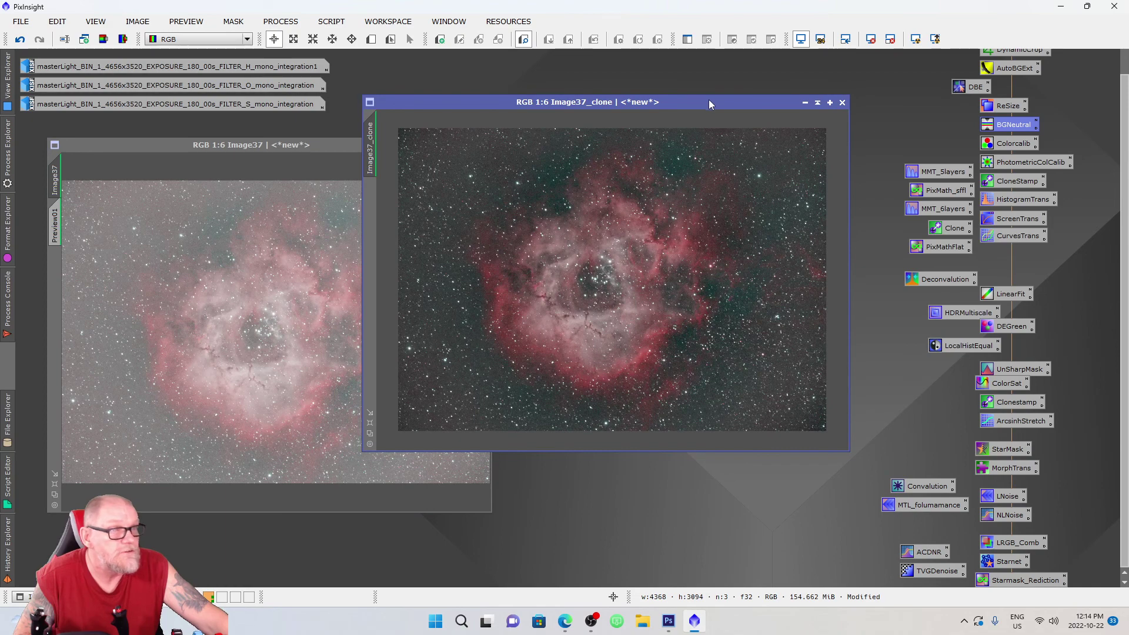
left_click_drag(710, 104, 788, 112)
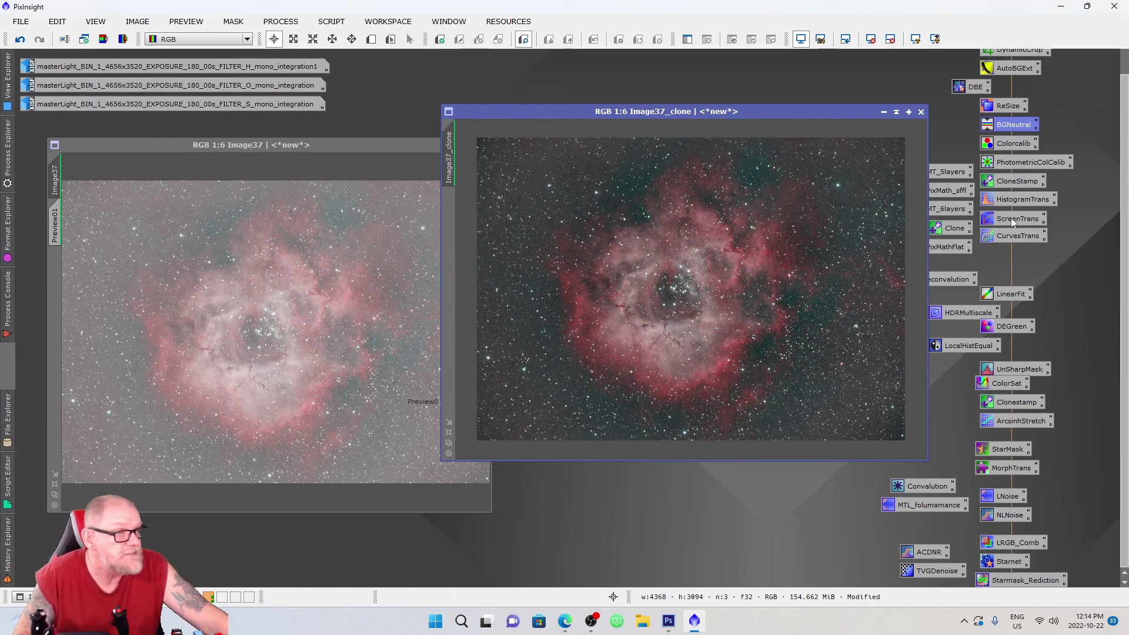
Open HistogramTransformation and ScreenTransferFunction and place them clear of the original image.
double_click(1020, 200)
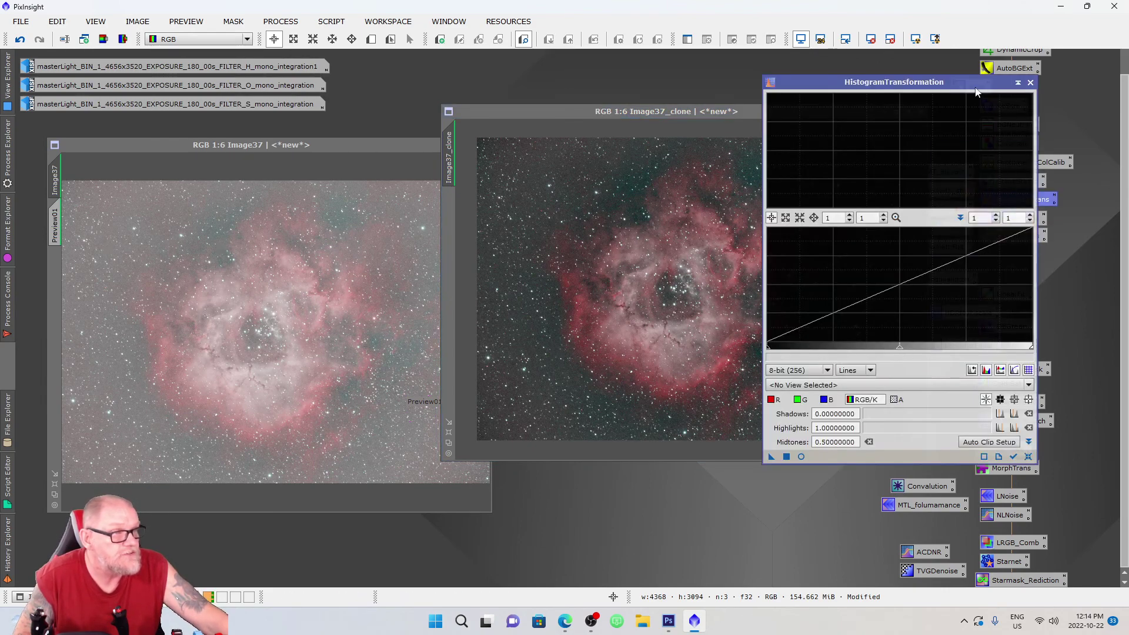
left_click_drag(960, 79, 923, 59)
double_click(1023, 219)
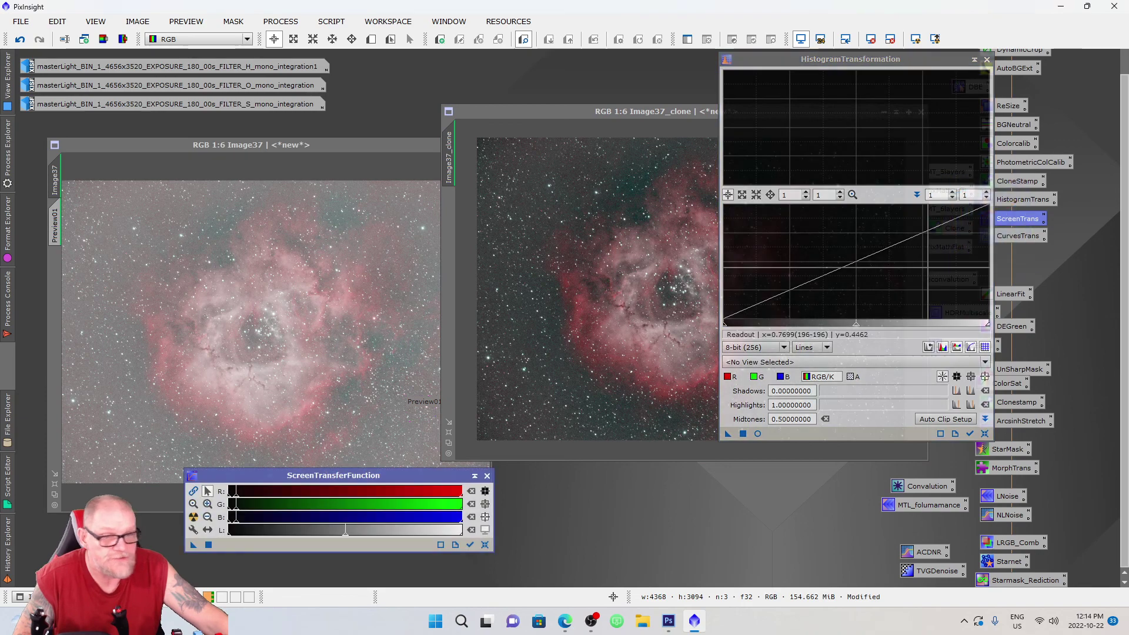
left_click_drag(263, 479, 236, 524)
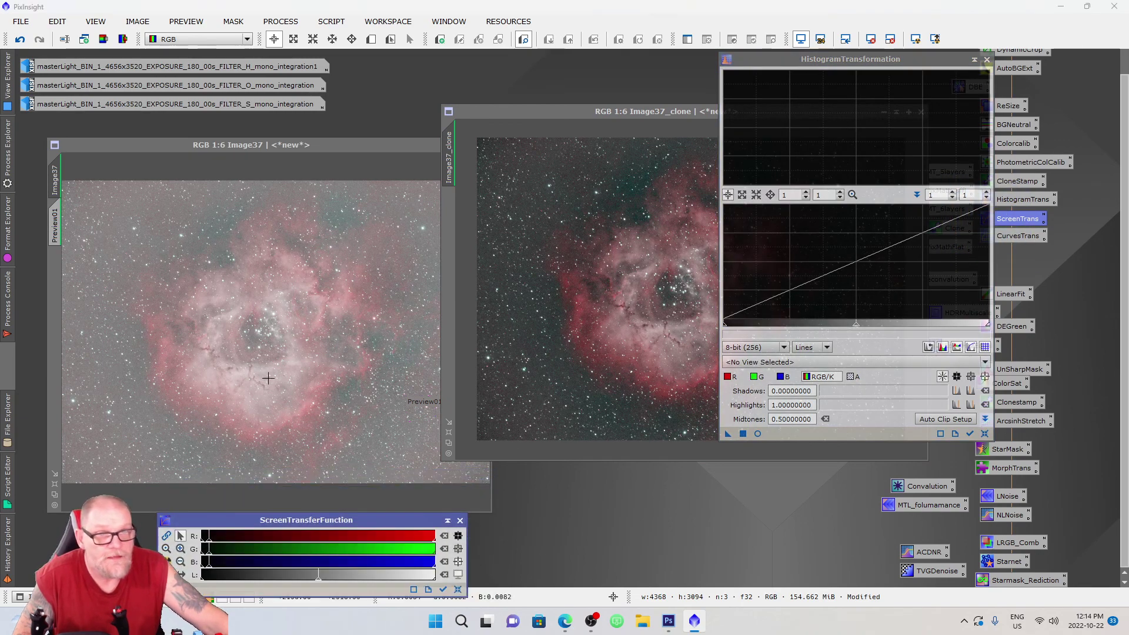
Apply the ScreenTransferFunction stretch to Image37 through HistogramTransformation with midtones 0.03415, and reset its screen stretch.
left_click(275, 148)
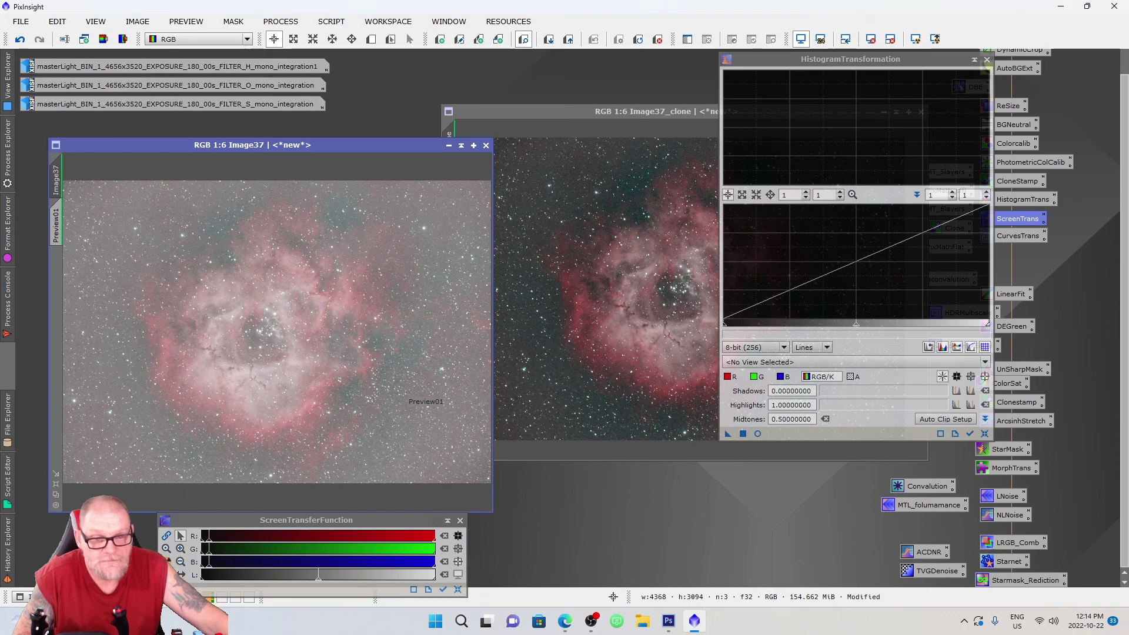
left_click_drag(165, 589, 791, 434)
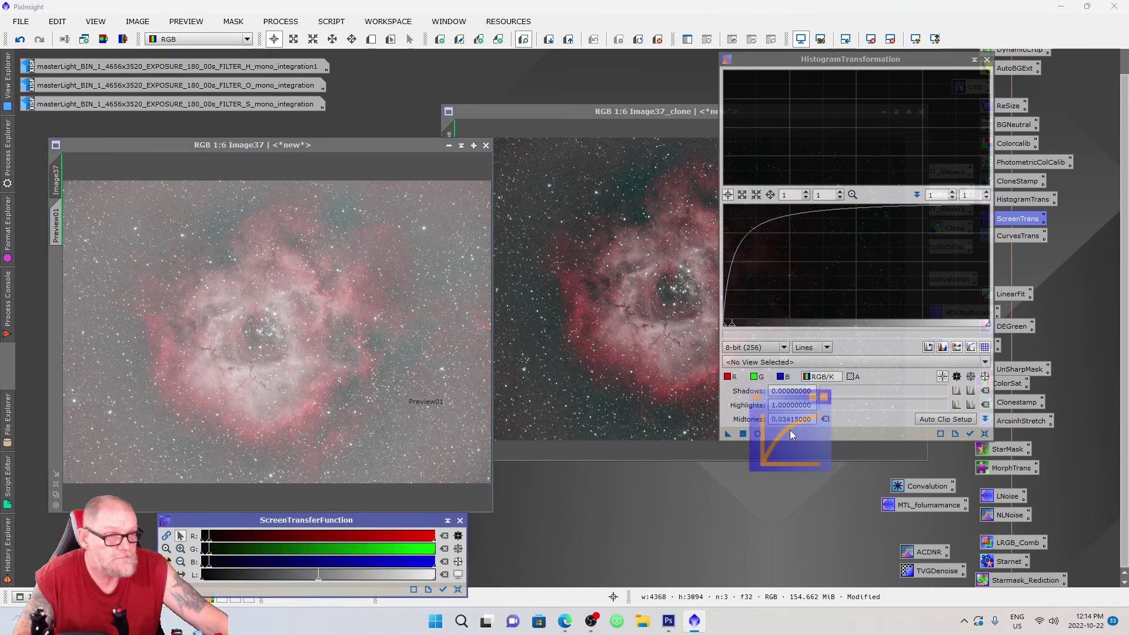
left_click(743, 434)
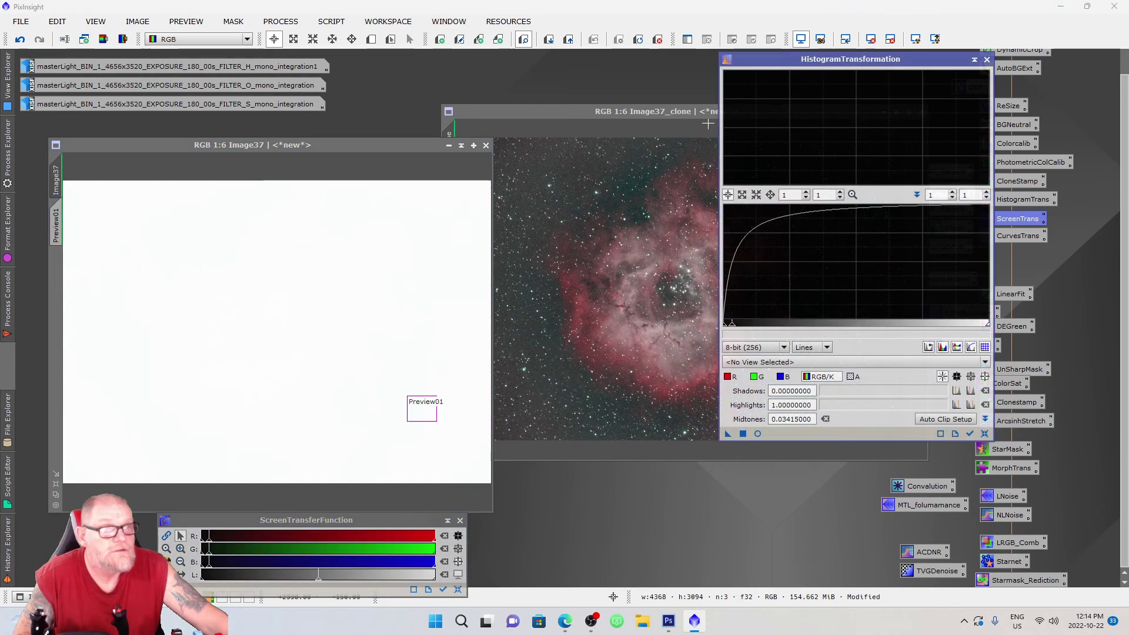
left_click(891, 39)
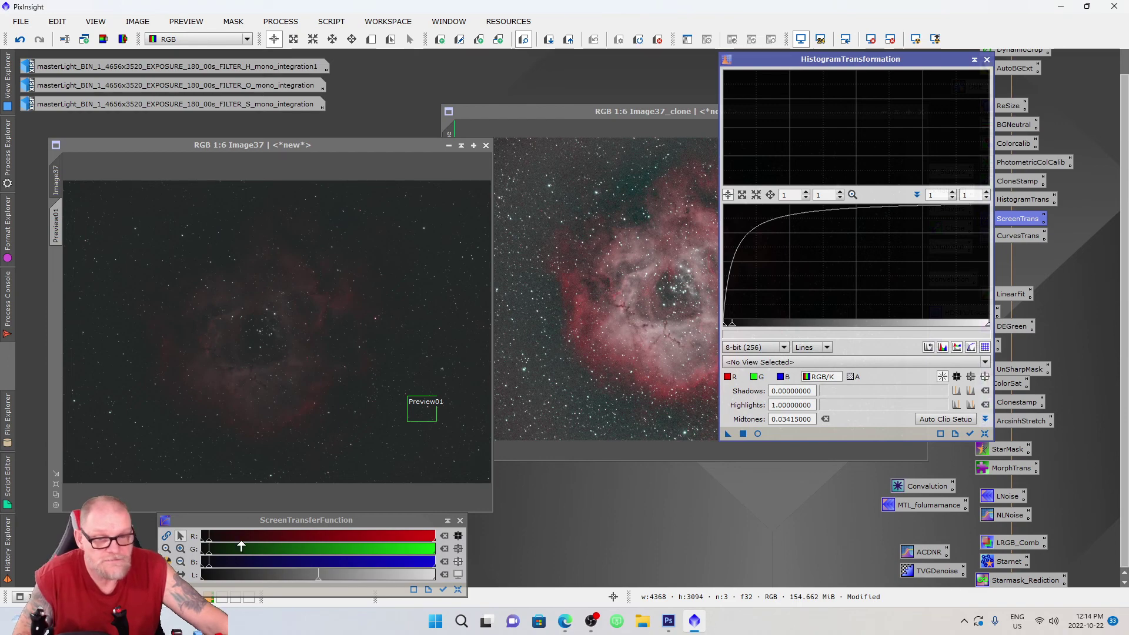
Undo and restore the histogram stretch on Image37, and clear its automatic screen stretch.
key("ctrl+z")
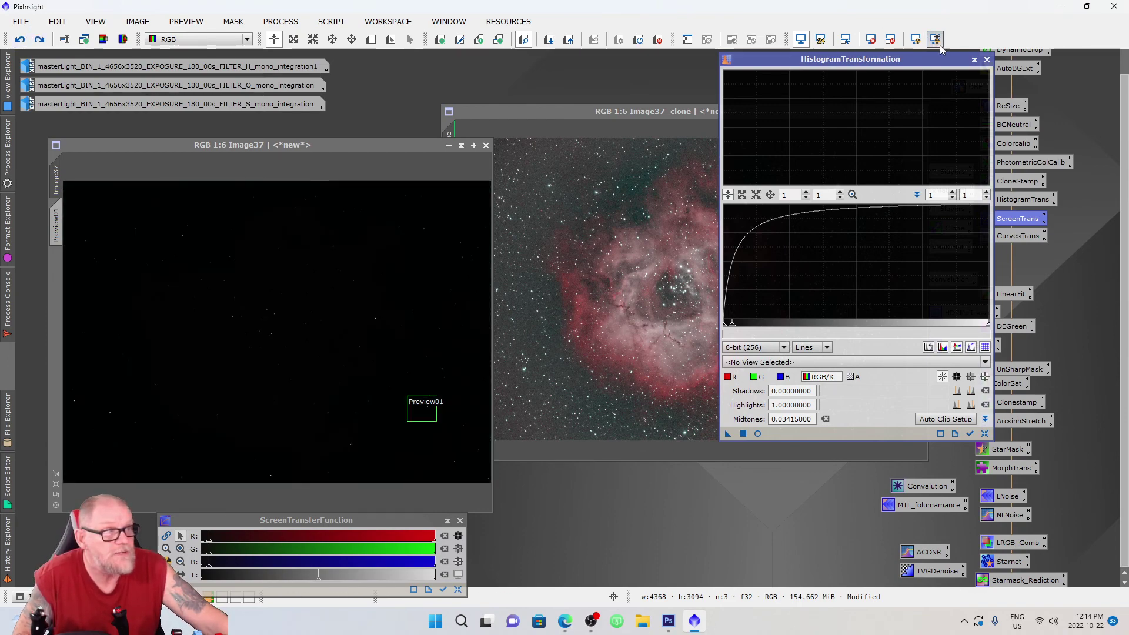
key("ctrl+y")
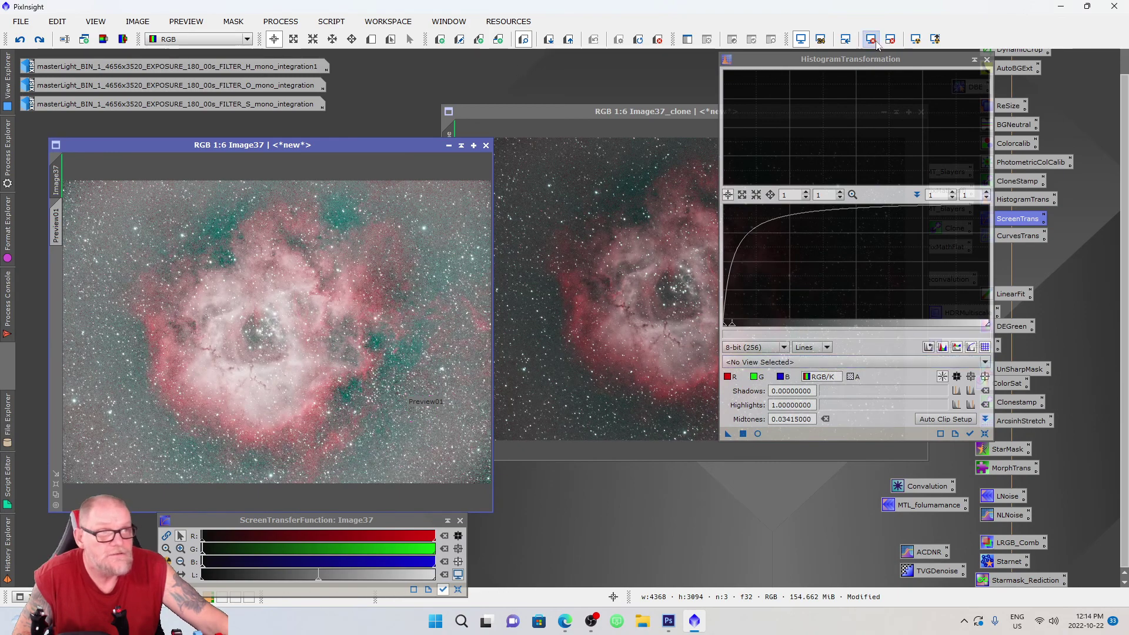
left_click(40, 39)
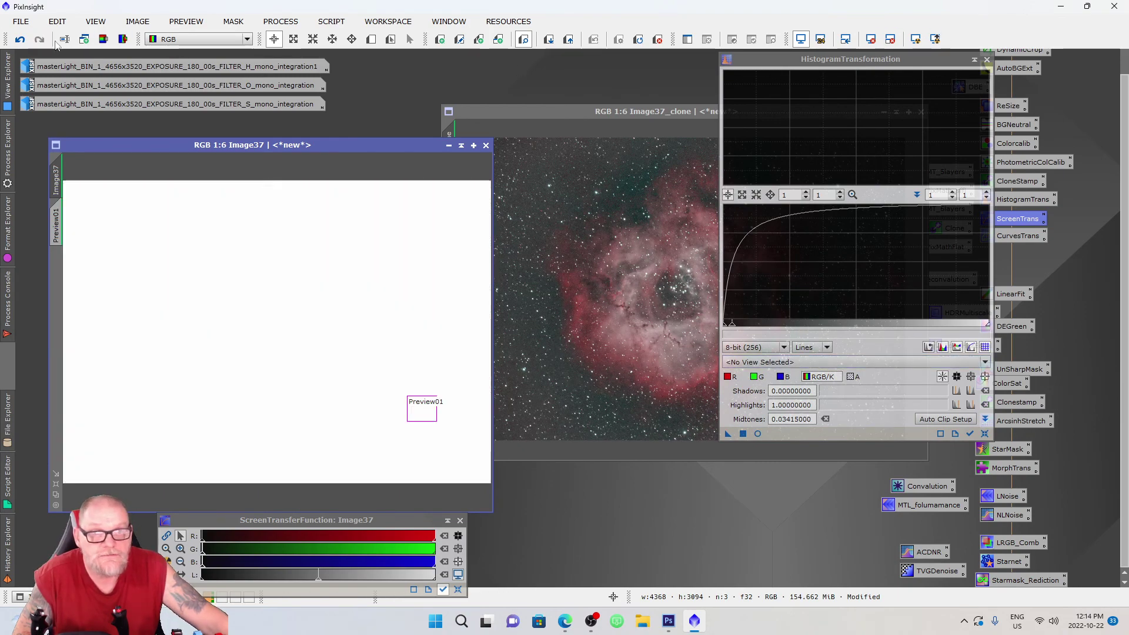
left_click(935, 39)
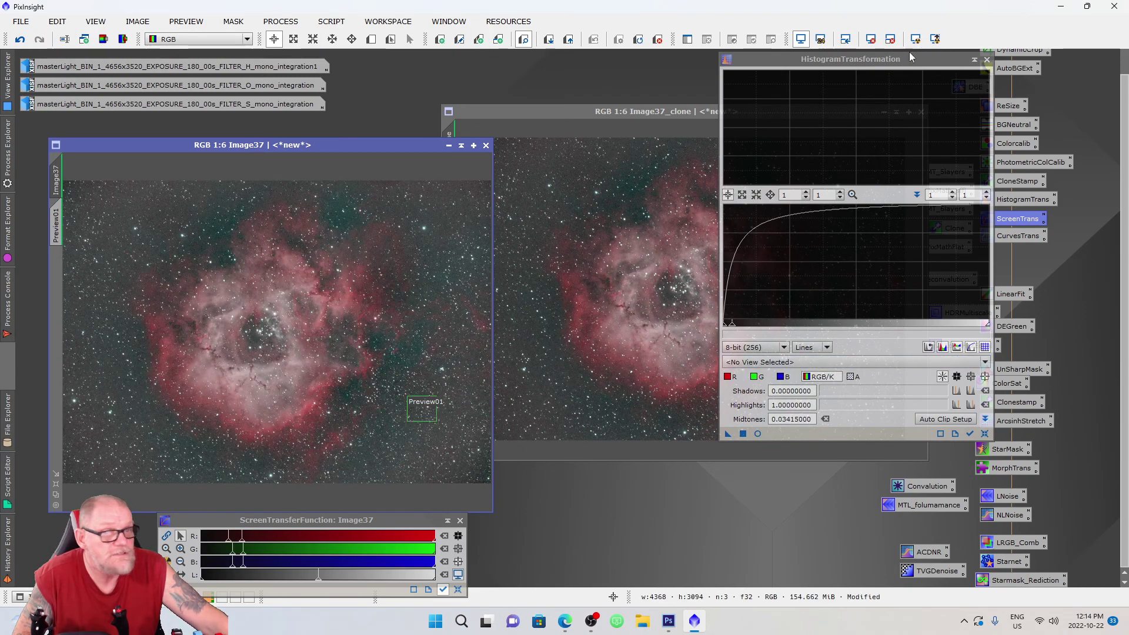
scroll(366, 338, "down", 1)
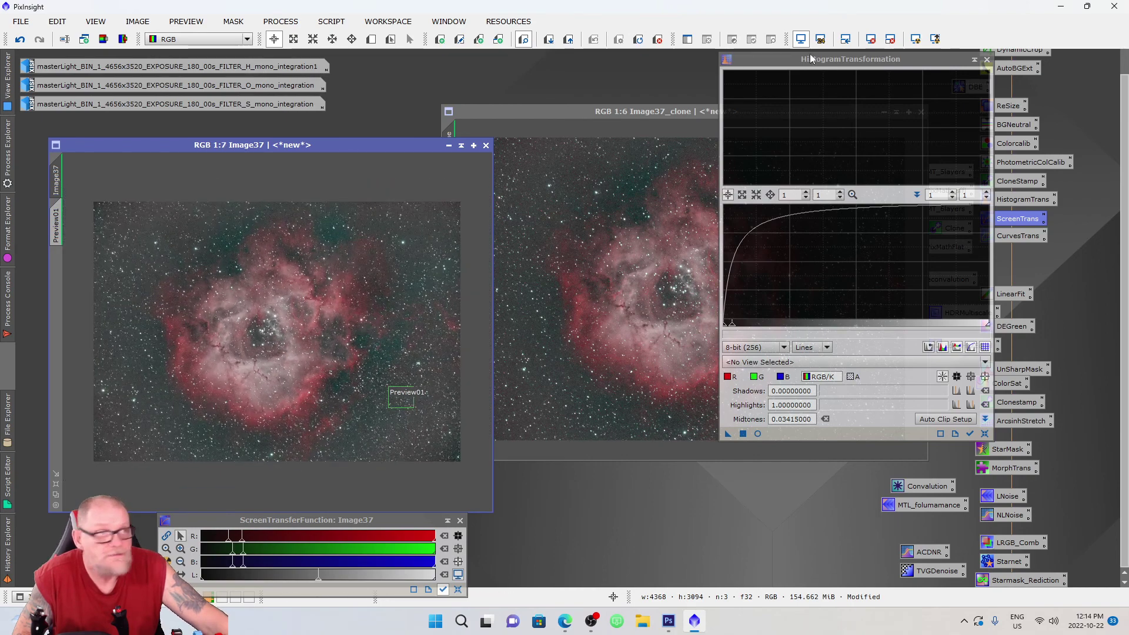
left_click(890, 39)
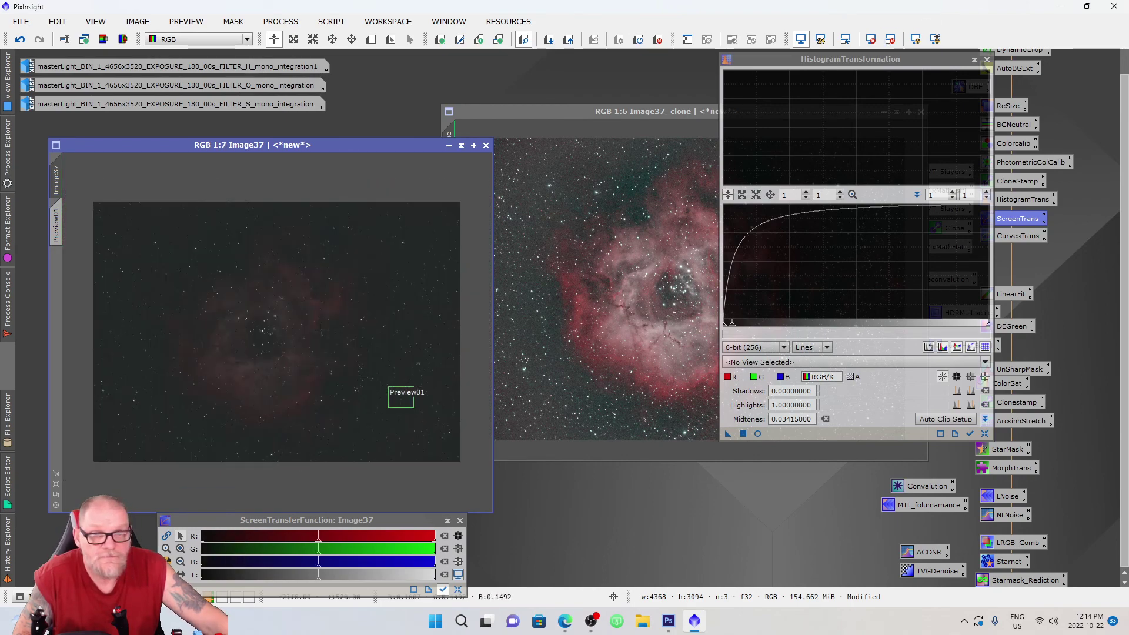
Reset HistogramTransformation, make Image37_clone its active view and load the clone's screen stretch into it.
left_click(613, 141)
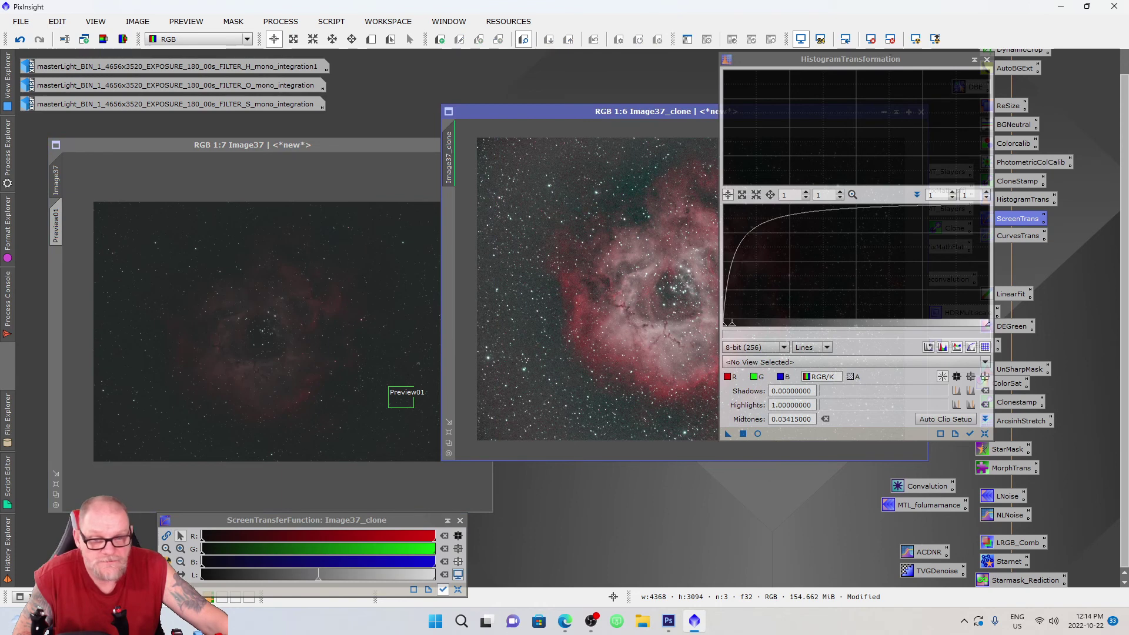
left_click_drag(728, 433, 776, 435)
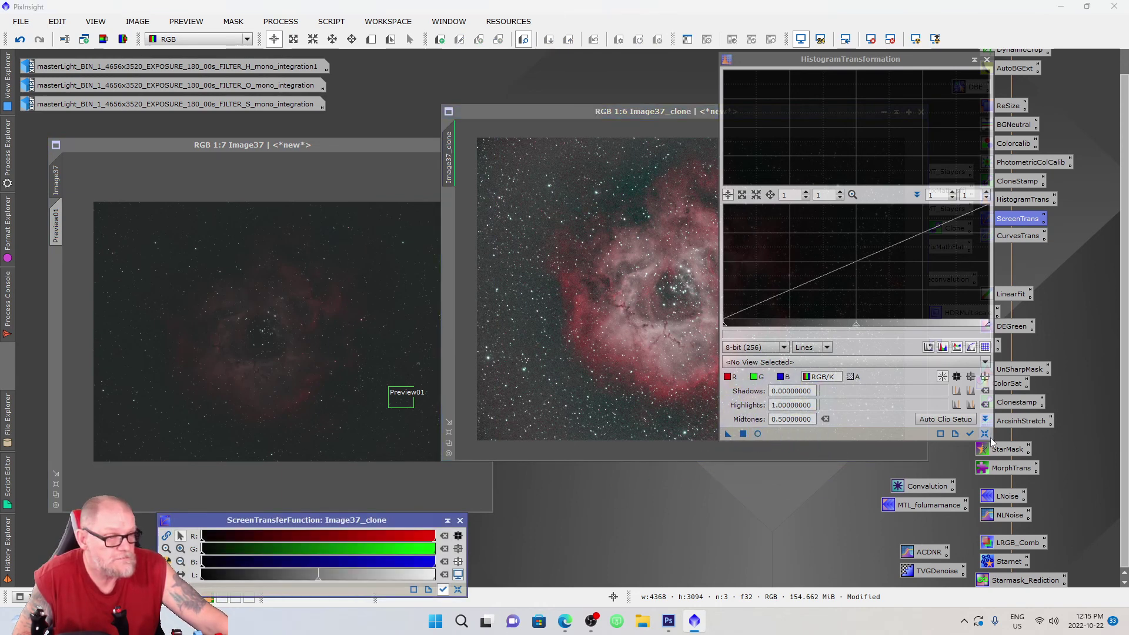
left_click(613, 120)
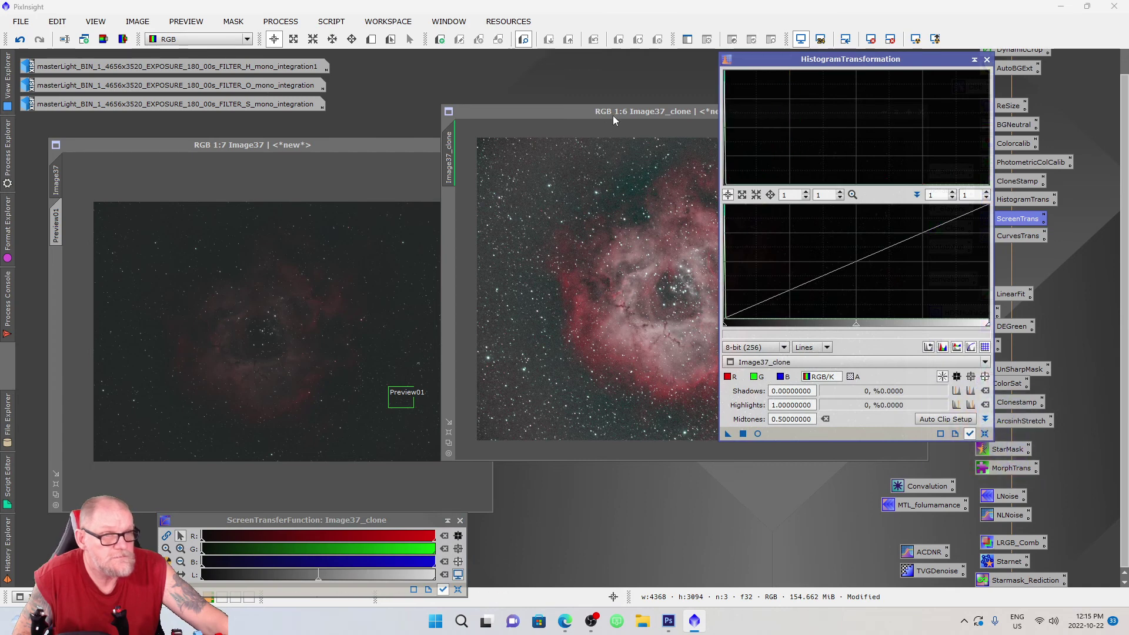
left_click(613, 119)
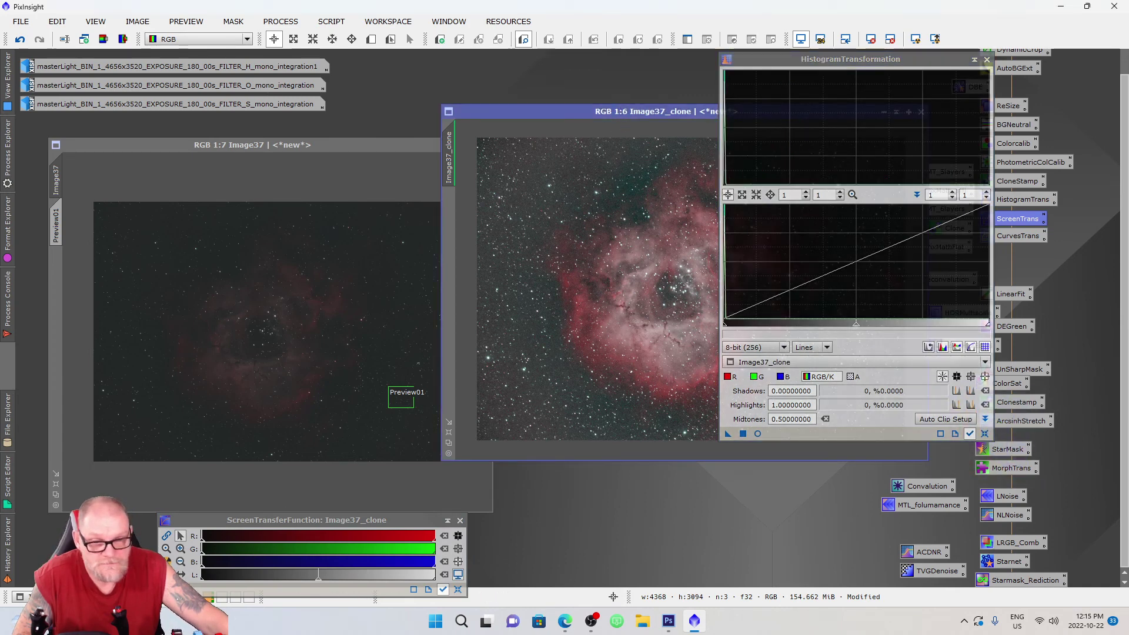
left_click(775, 434)
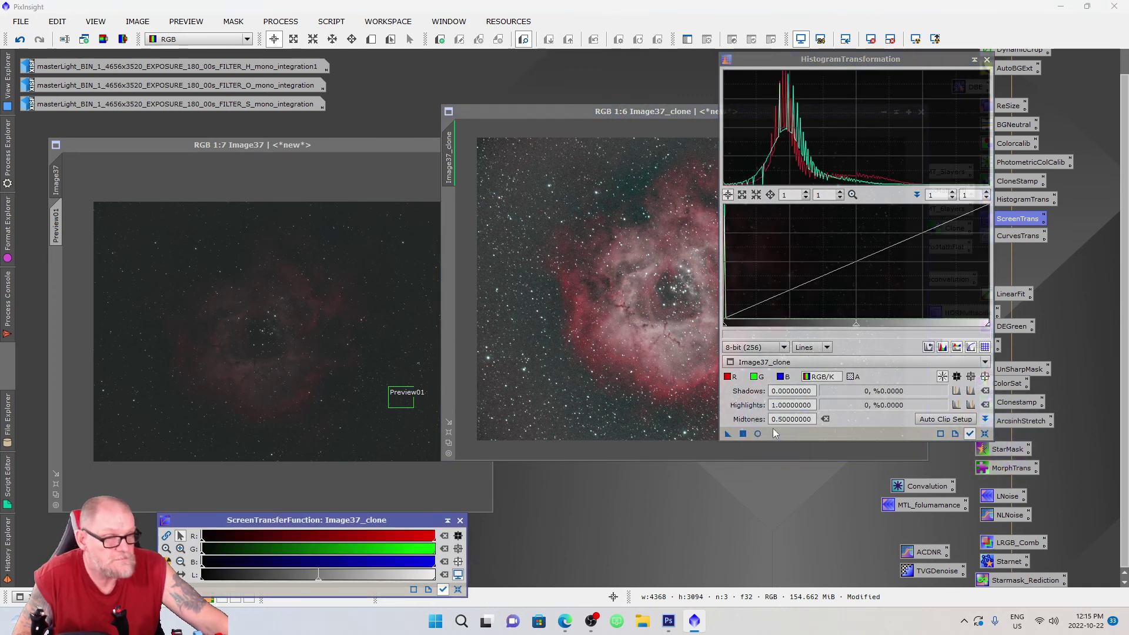
scroll(735, 259, "up", 2)
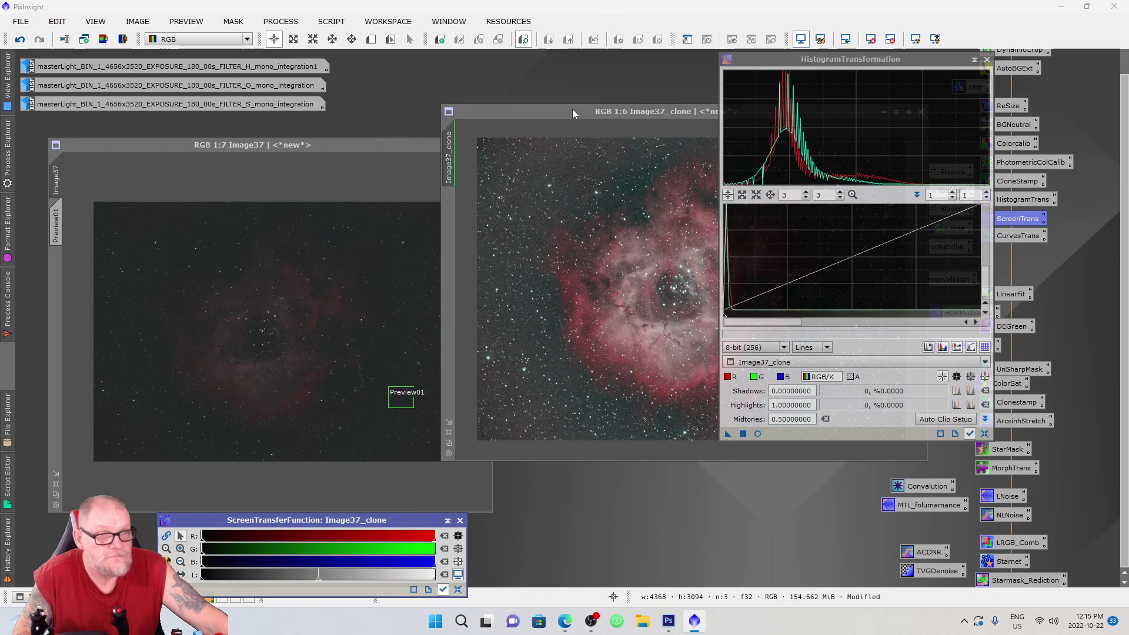
Apply the clone's linked screen stretch through HistogramTransformation with shadows 0.00283571 and midtones 0.00278498, and reset its screen stretch.
left_click_drag(573, 108, 308, 99)
left_click_drag(218, 524, 390, 453)
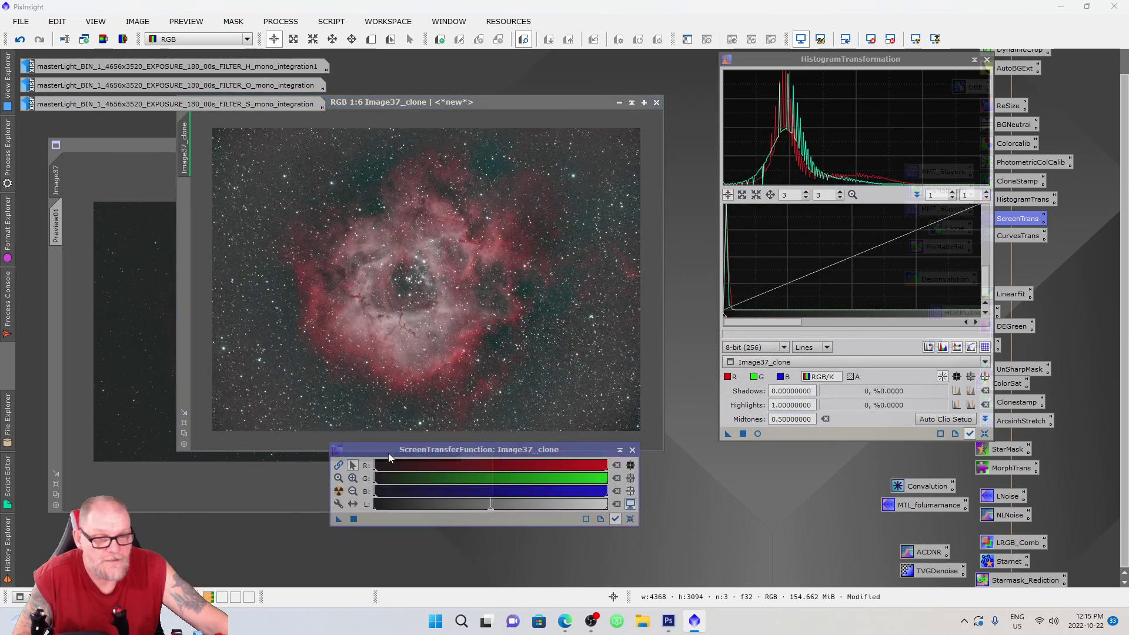
left_click(340, 504)
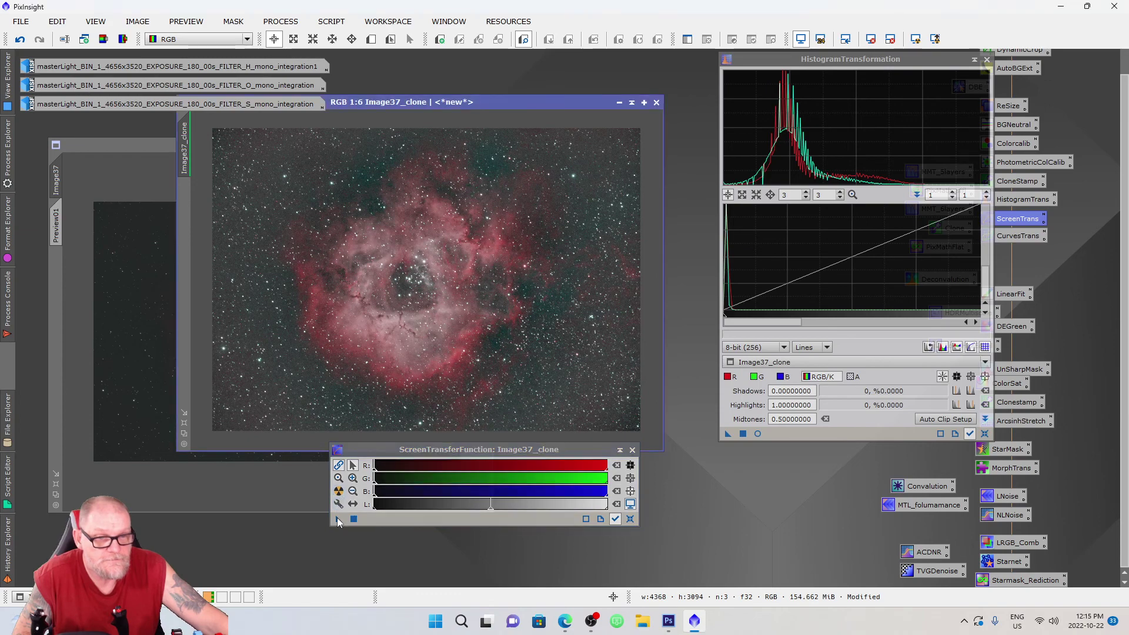
left_click_drag(338, 521, 775, 433)
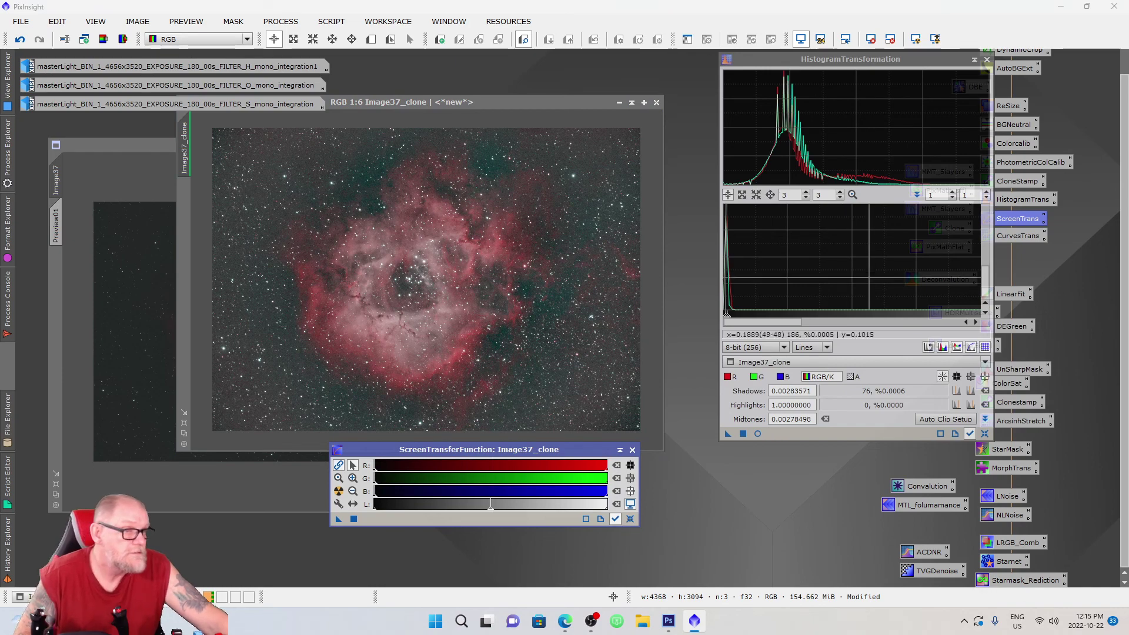
scroll(792, 306, "down", 2)
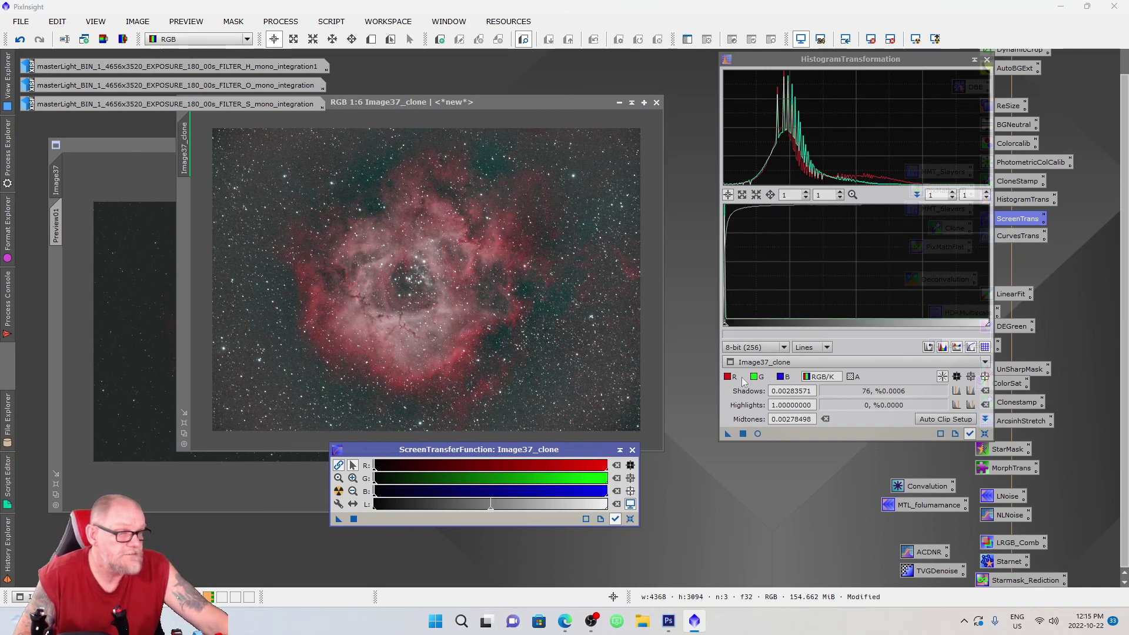
left_click(742, 434)
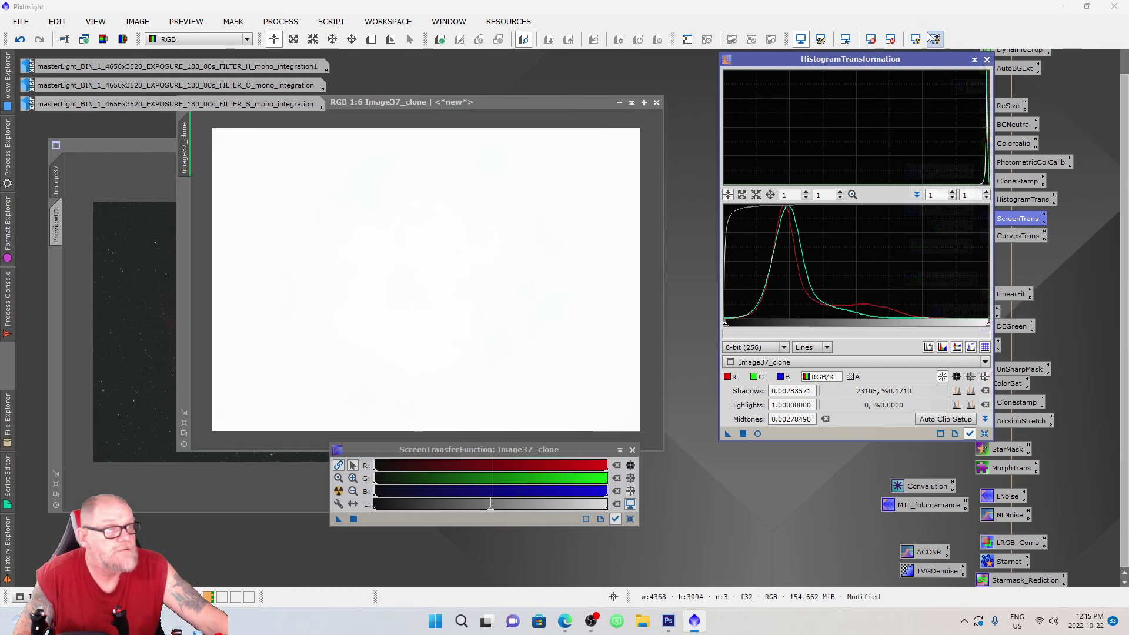
left_click(892, 39)
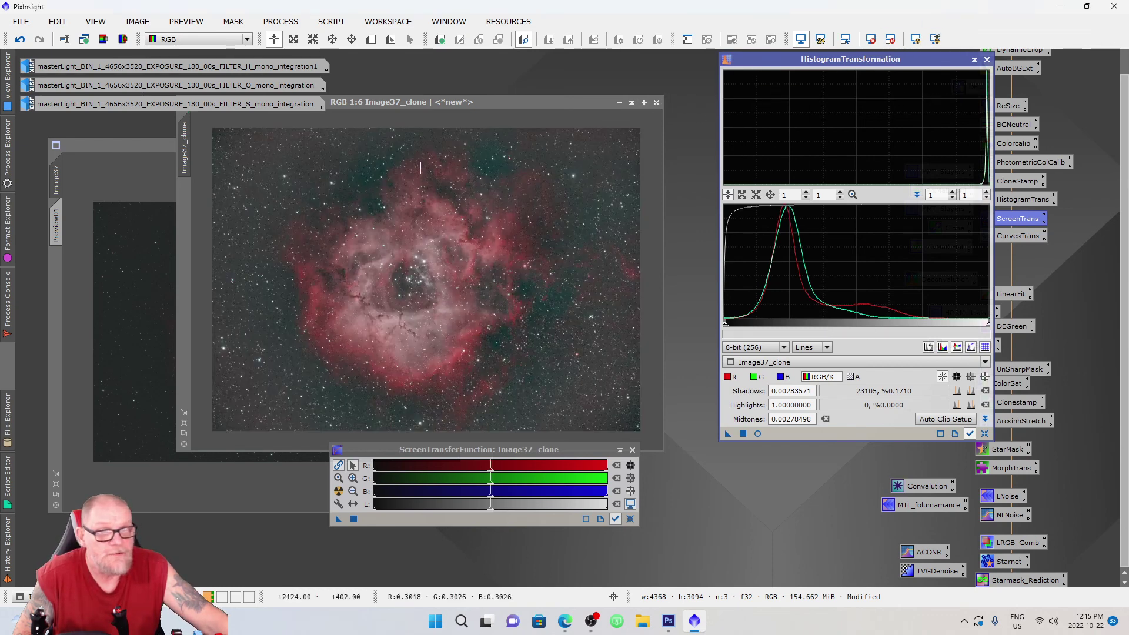
Bring Image37 in front of the clone and reopen HistogramTransformation with default values for it.
left_click_drag(382, 104, 616, 107)
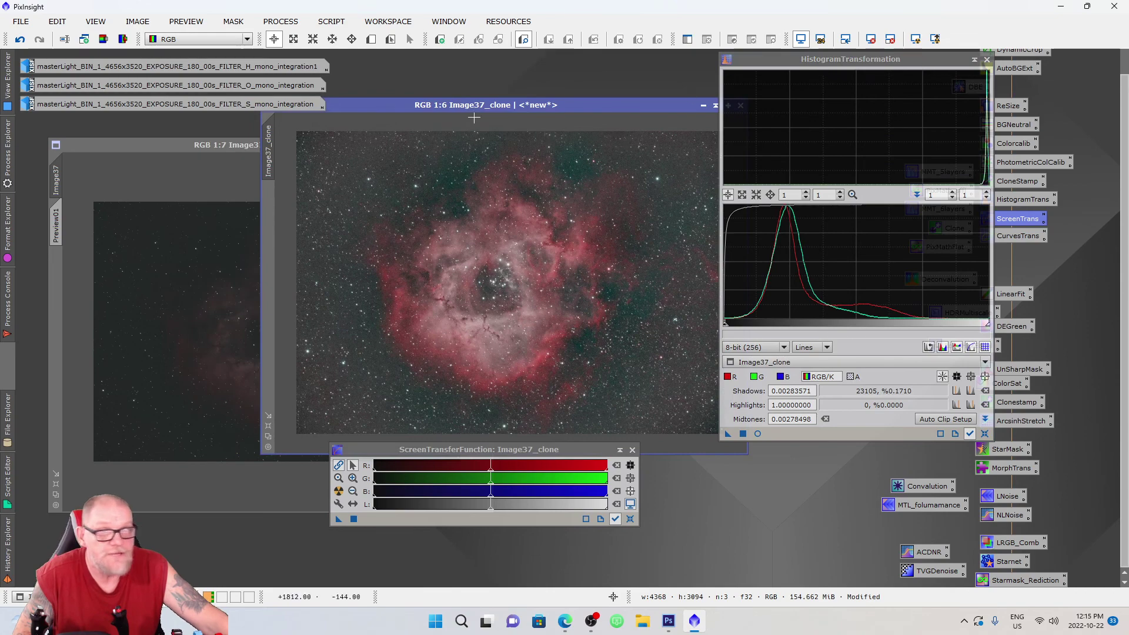
left_click(987, 60)
mouse_move(200, 147)
left_mouse_down()
mouse_move(385, 166)
mouse_move(438, 129)
left_mouse_up()
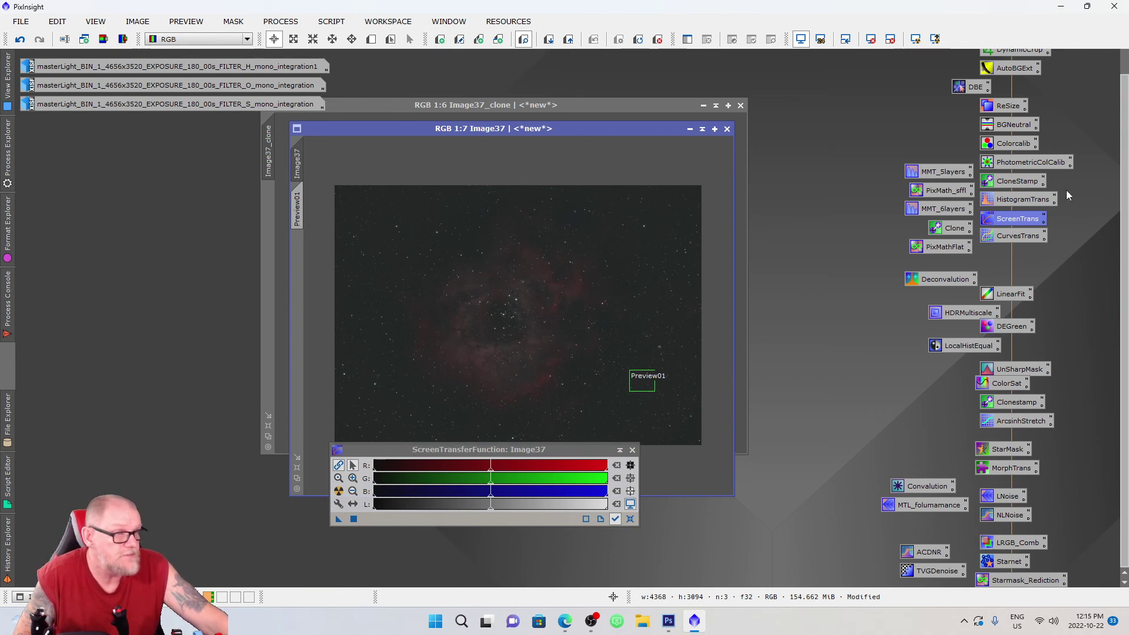
left_click(998, 202)
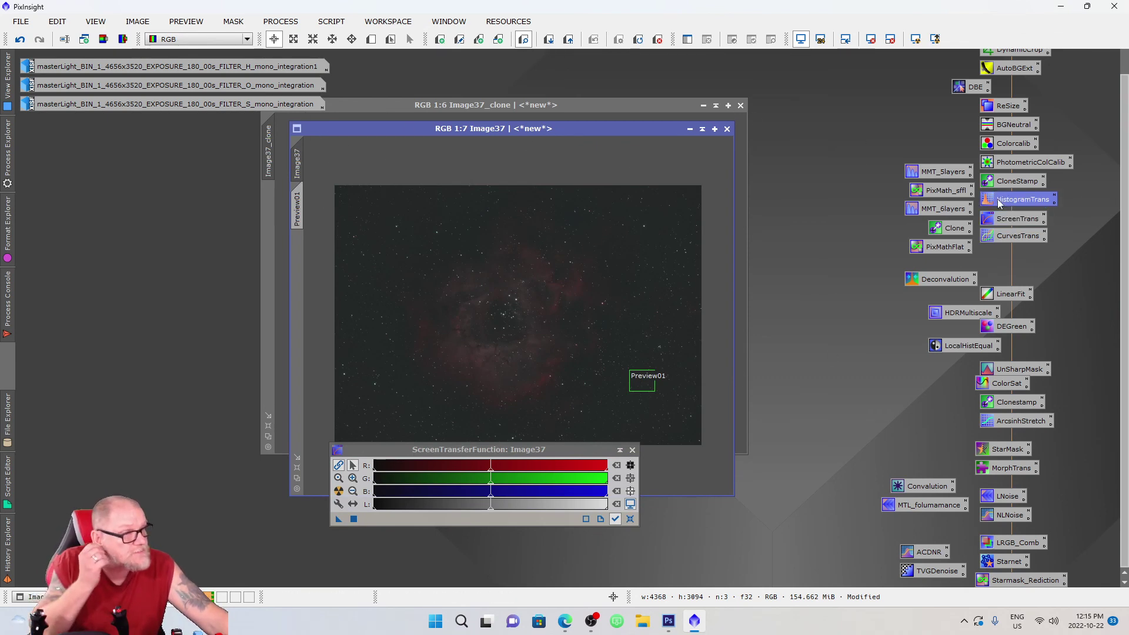
double_click(999, 202)
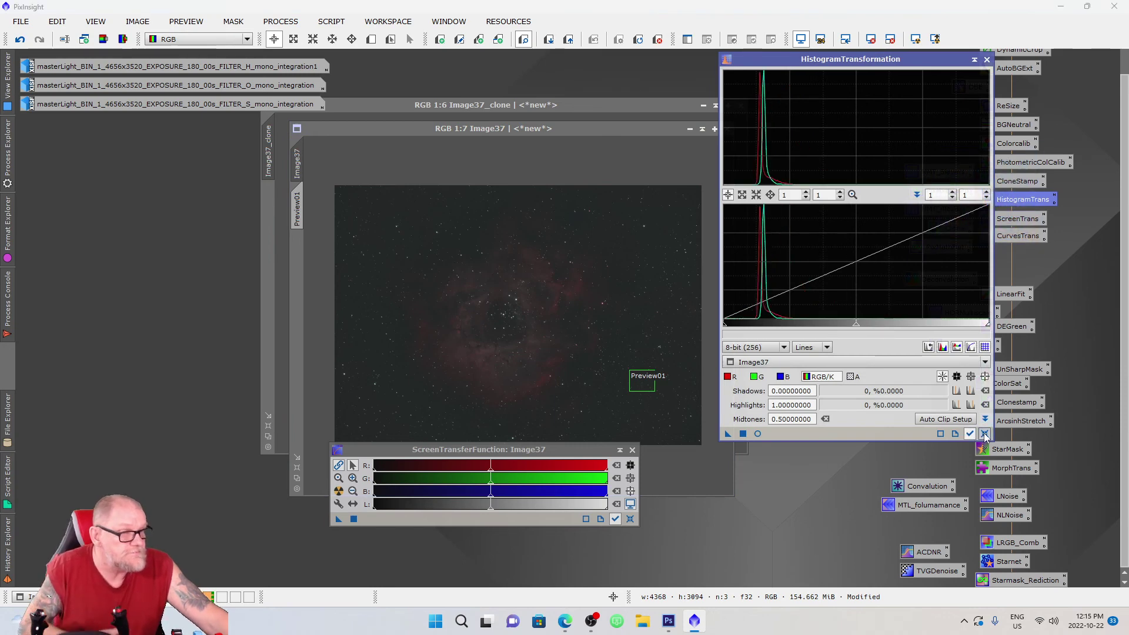
Stretch Image37 manually with HistogramTransformation in real-time preview, using shadows 0.10840708 and midtones 0.19602978.
mouse_move(724, 323)
left_mouse_down()
mouse_move(746, 330)
mouse_move(737, 327)
left_mouse_up()
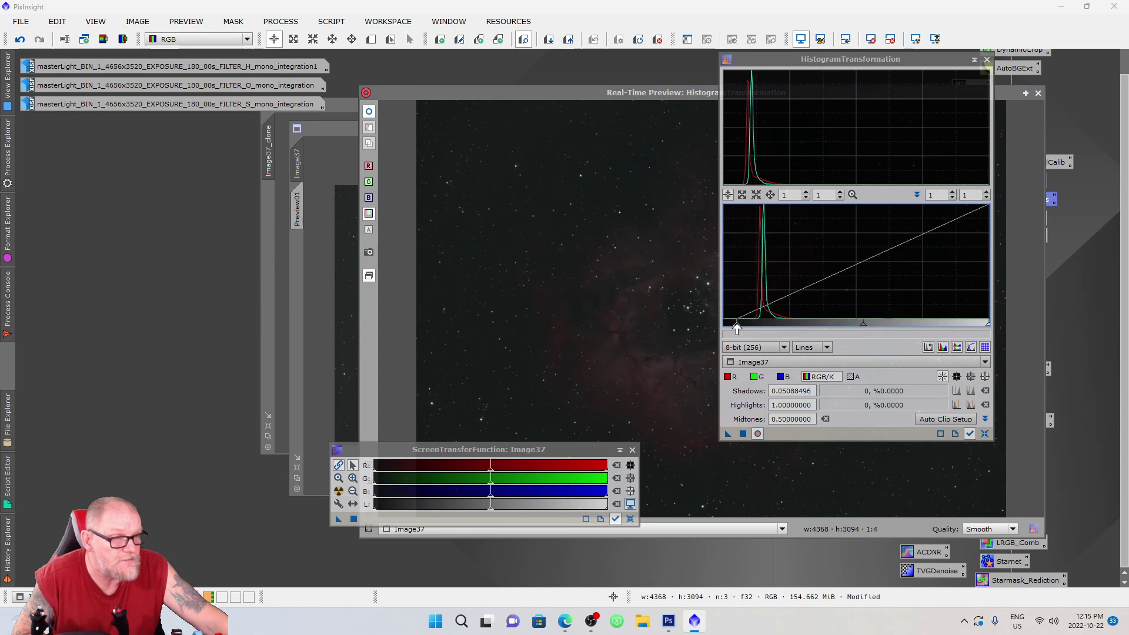
left_click_drag(737, 323, 748, 323)
left_click_drag(868, 323, 799, 330)
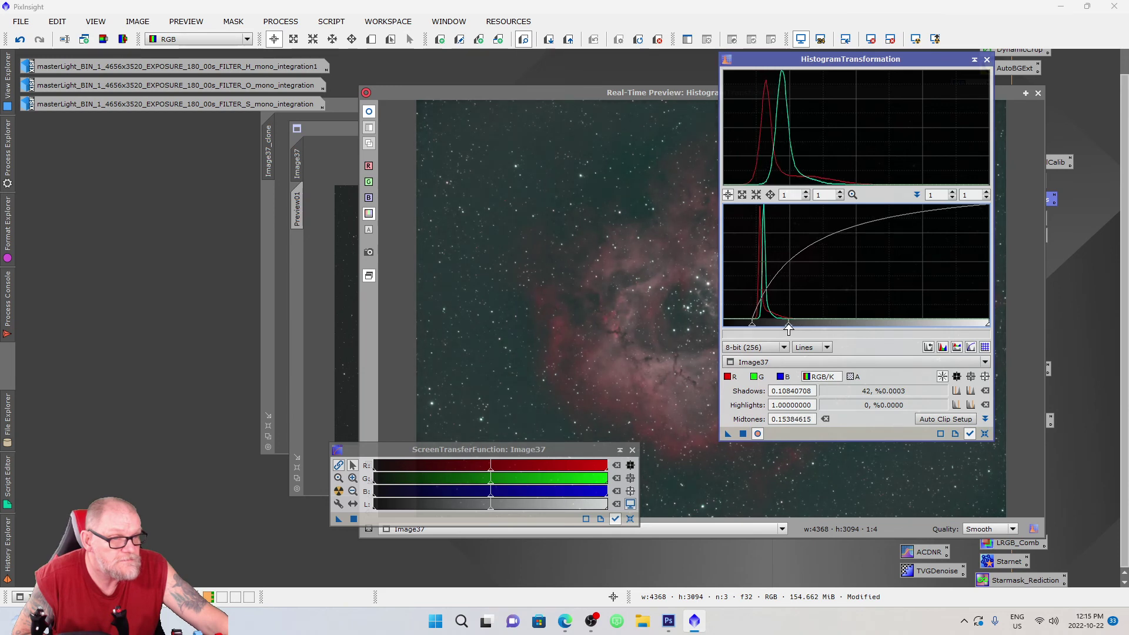
left_click(744, 434)
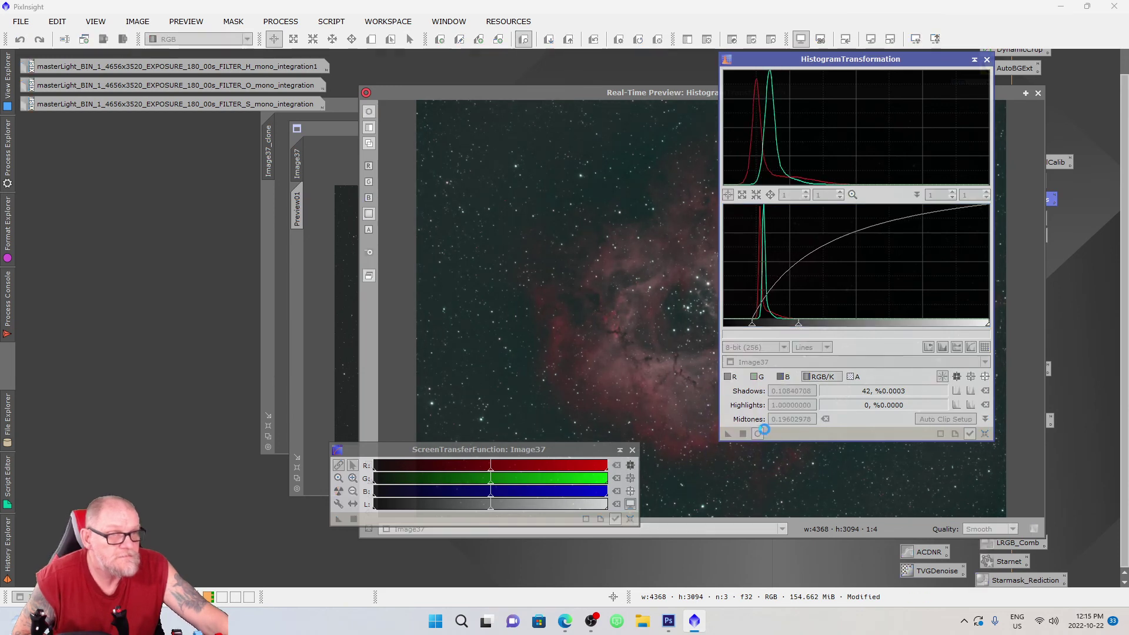
Reset HistogramTransformation and apply a second, gentler stretch to Image37 with shadows 0.04867257 and midtones 0.41395349.
left_click(985, 434)
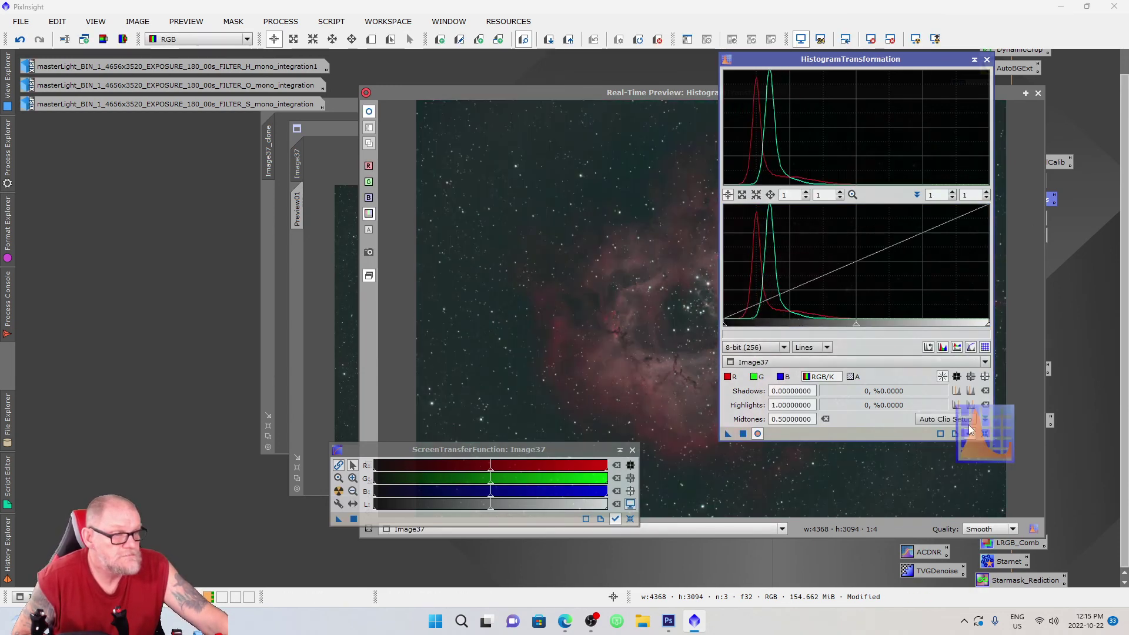
left_click_drag(727, 328, 735, 328)
left_click_drag(858, 326, 842, 327)
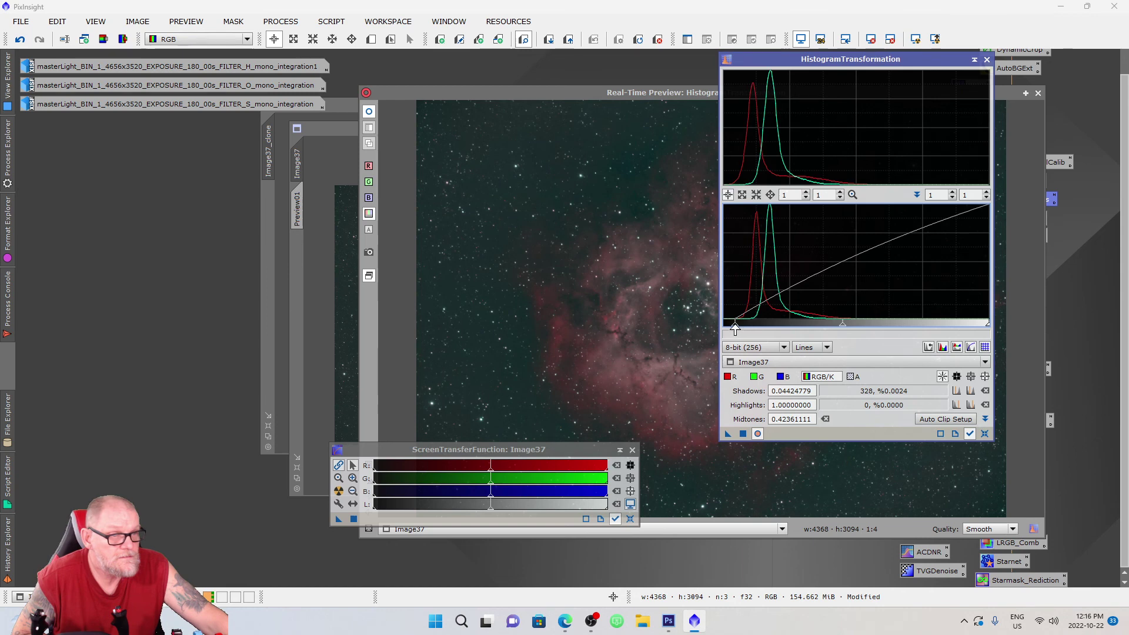
left_click_drag(735, 328, 736, 328)
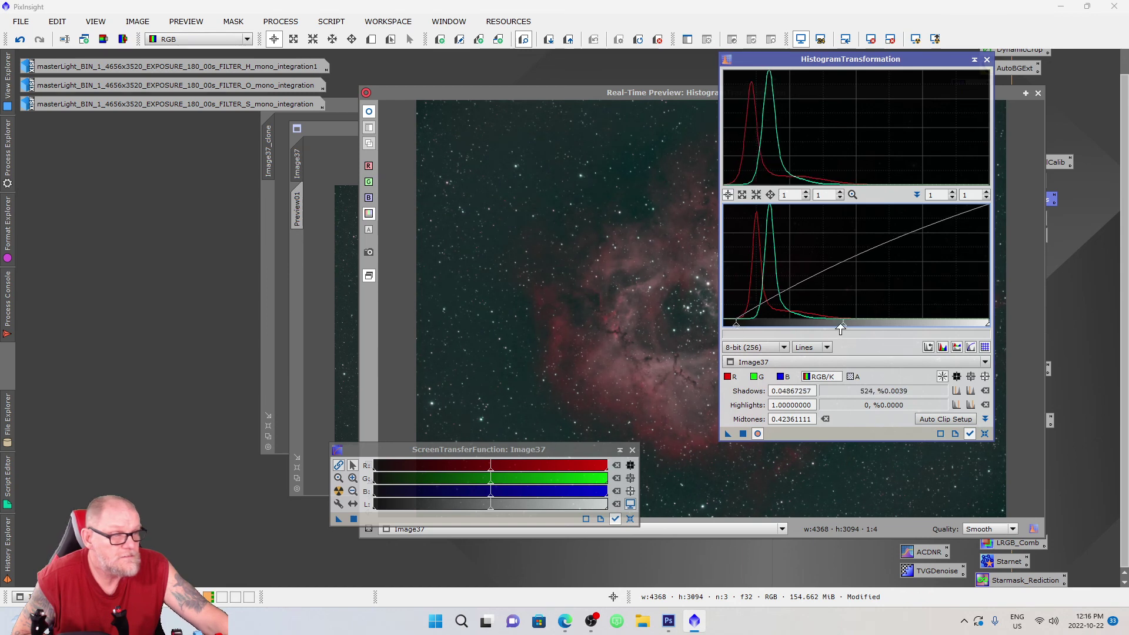
left_click_drag(841, 328, 841, 328)
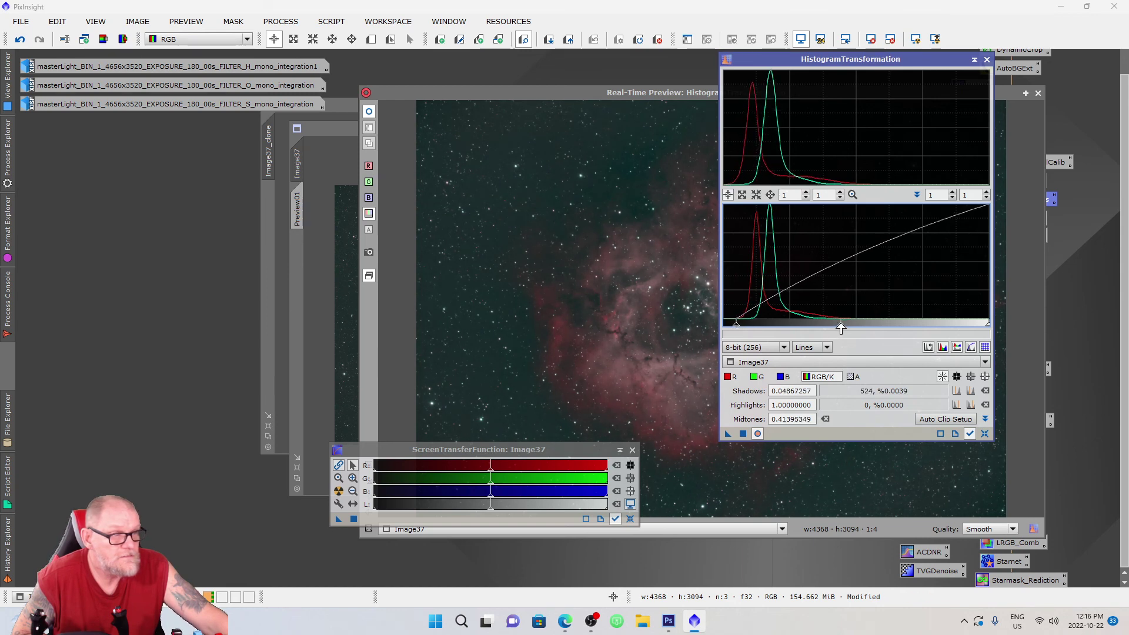
left_click(742, 433)
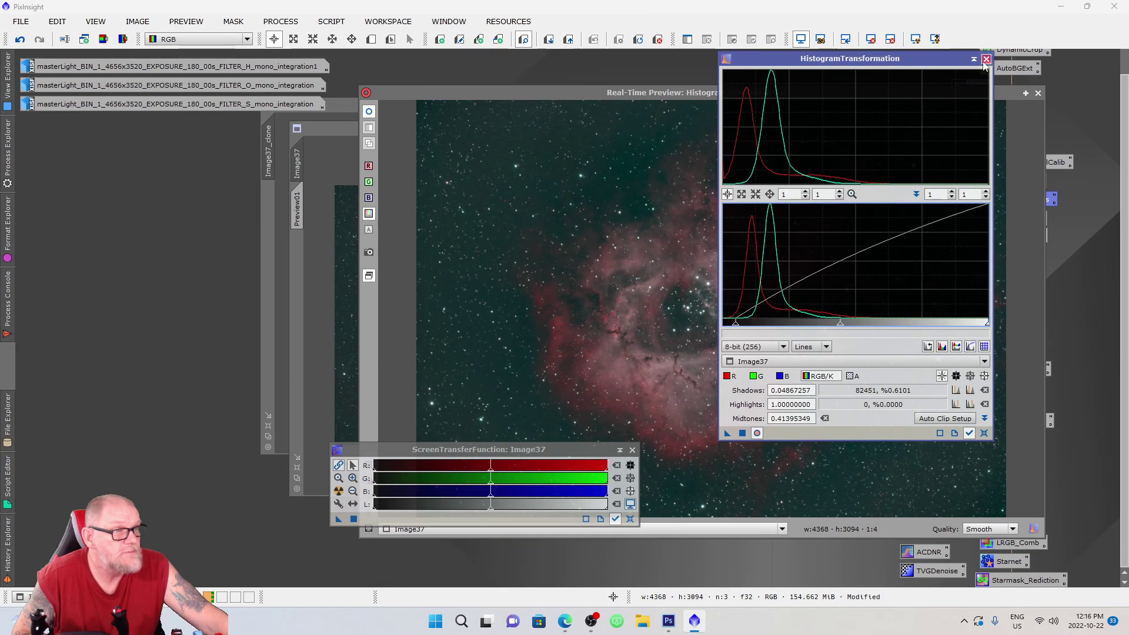
Close HistogramTransformation and the real-time preview, and place Image37 and the clone side by side.
left_click(985, 60)
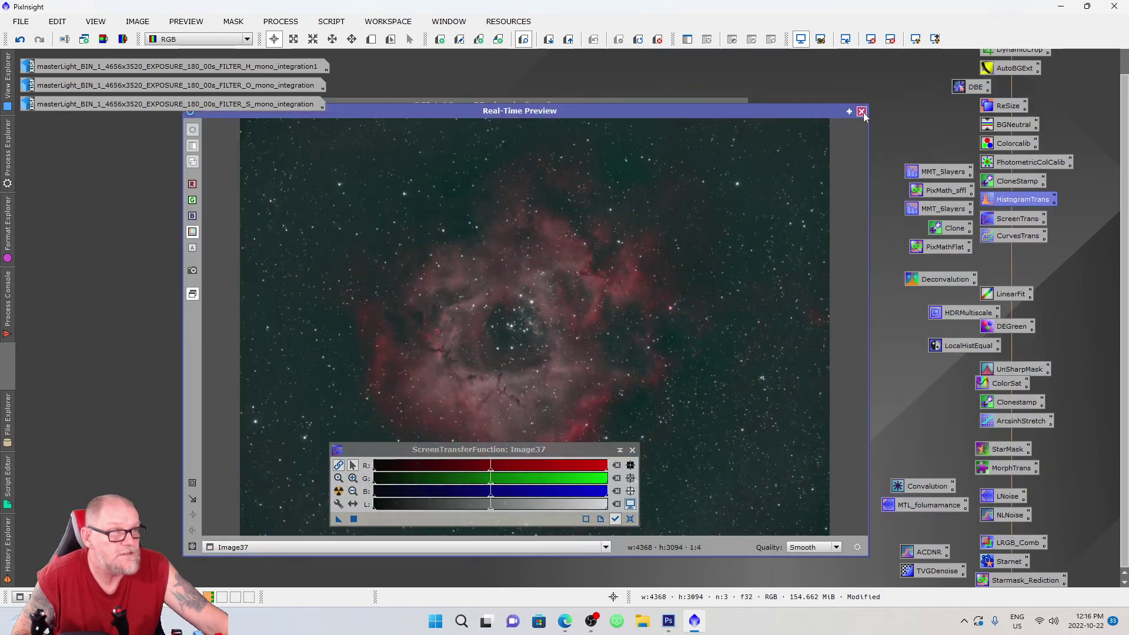
left_click(861, 112)
left_click_drag(606, 127, 413, 161)
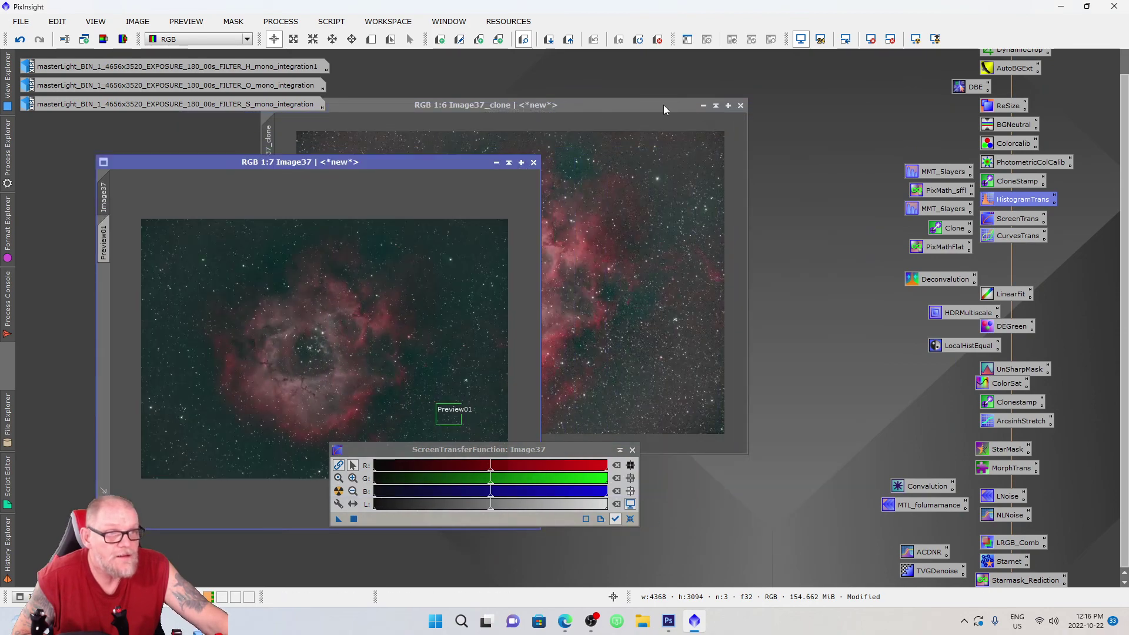
left_click_drag(653, 107, 856, 148)
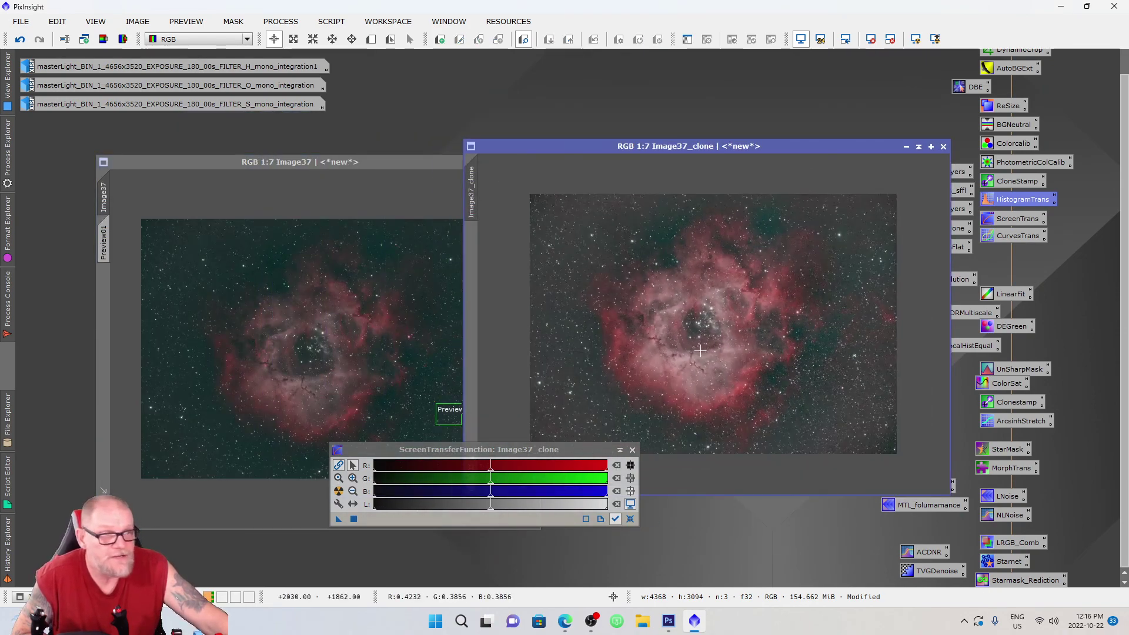
Compare the background noise and stars in Image37 and its clone at close zoom, including the outer regions beside the nebula.
scroll(771, 264, "up", 1)
left_click(383, 349)
scroll(382, 349, "up", 2)
scroll(382, 349, "up", 2)
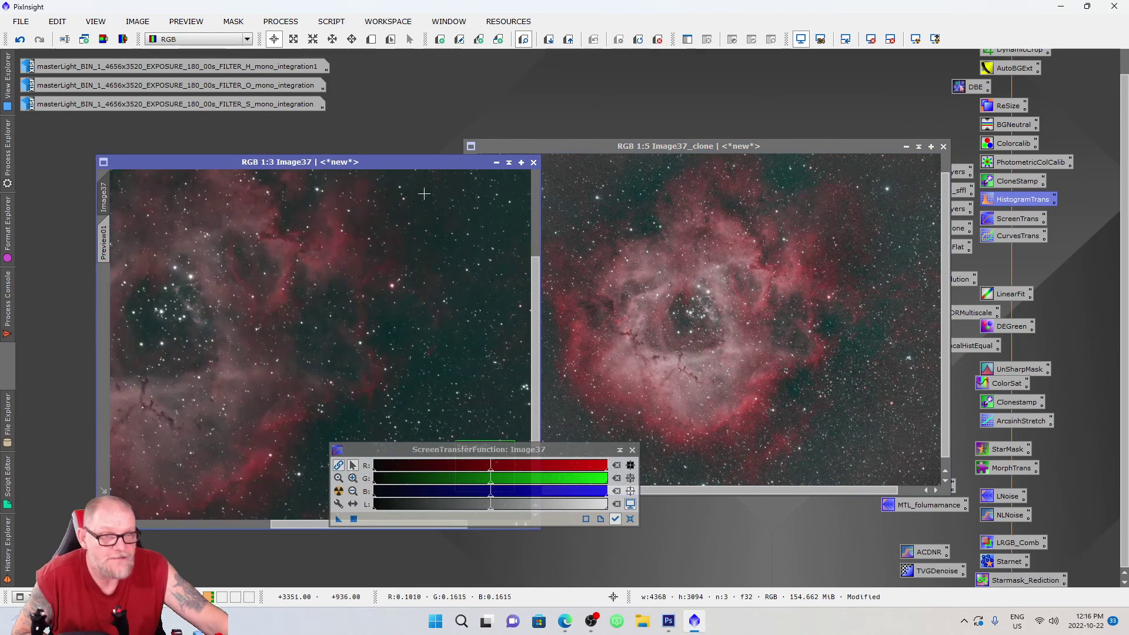
left_click_drag(426, 161, 376, 86)
scroll(449, 288, "up", 1)
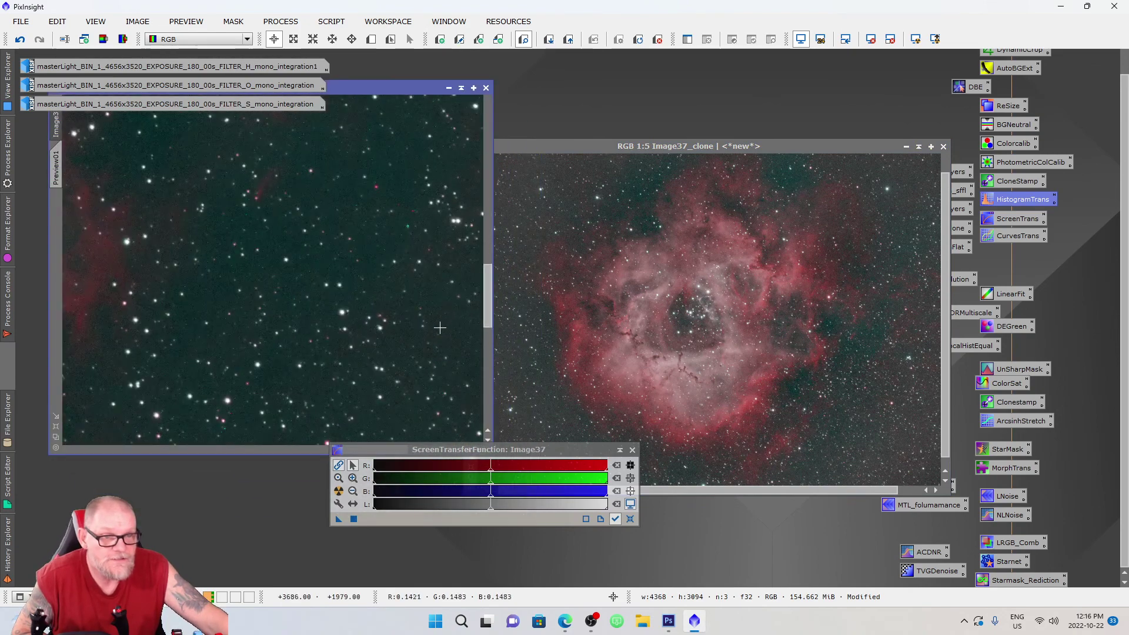
left_click(786, 354)
scroll(786, 355, "up", 3)
left_click_drag(806, 490, 874, 487)
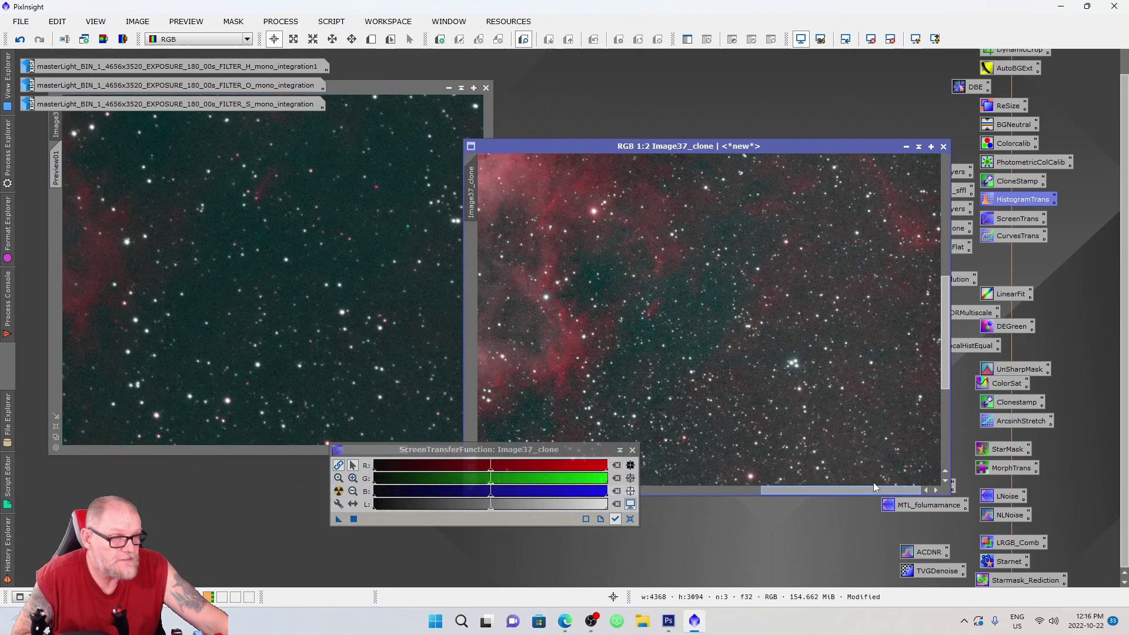
scroll(846, 397, "up", 1)
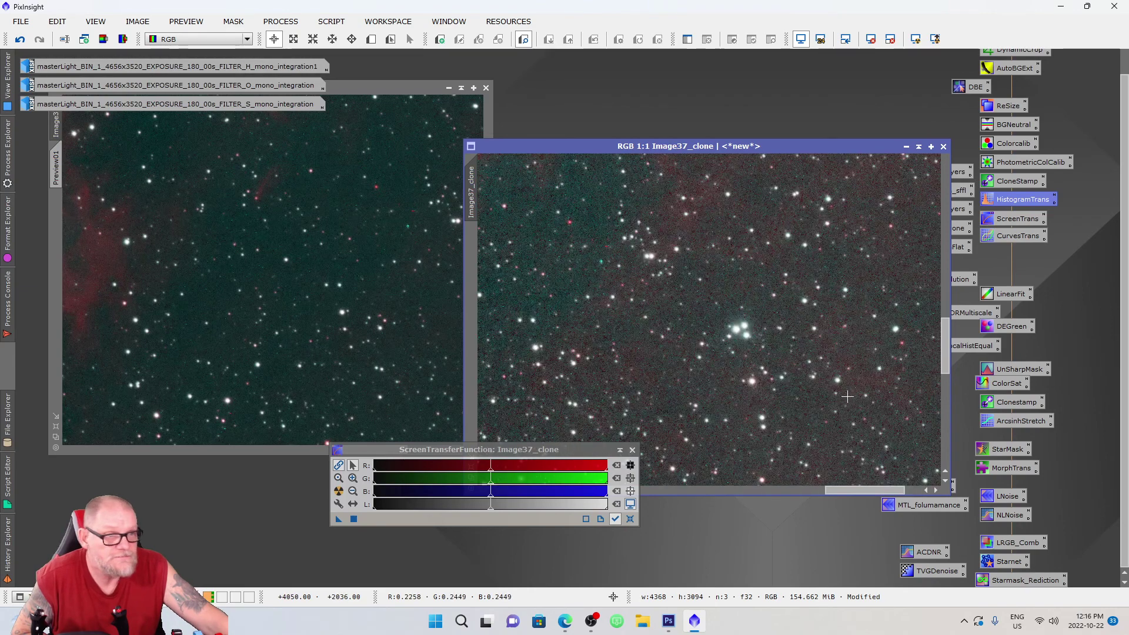
scroll(846, 397, "down", 6)
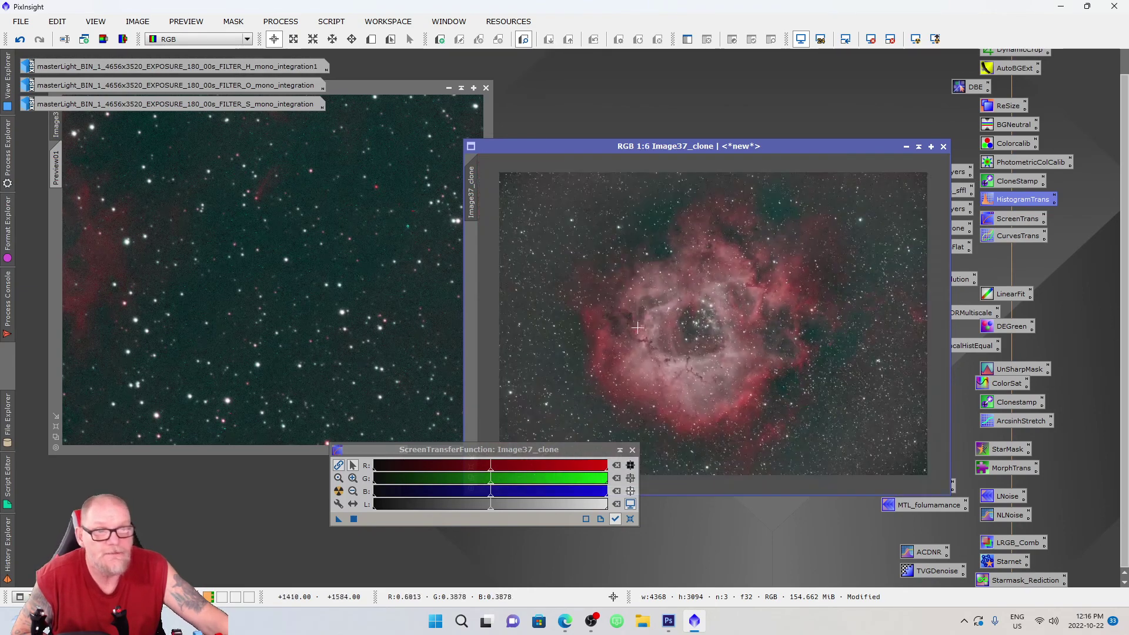
left_click(249, 227)
scroll(249, 227, "down", 3)
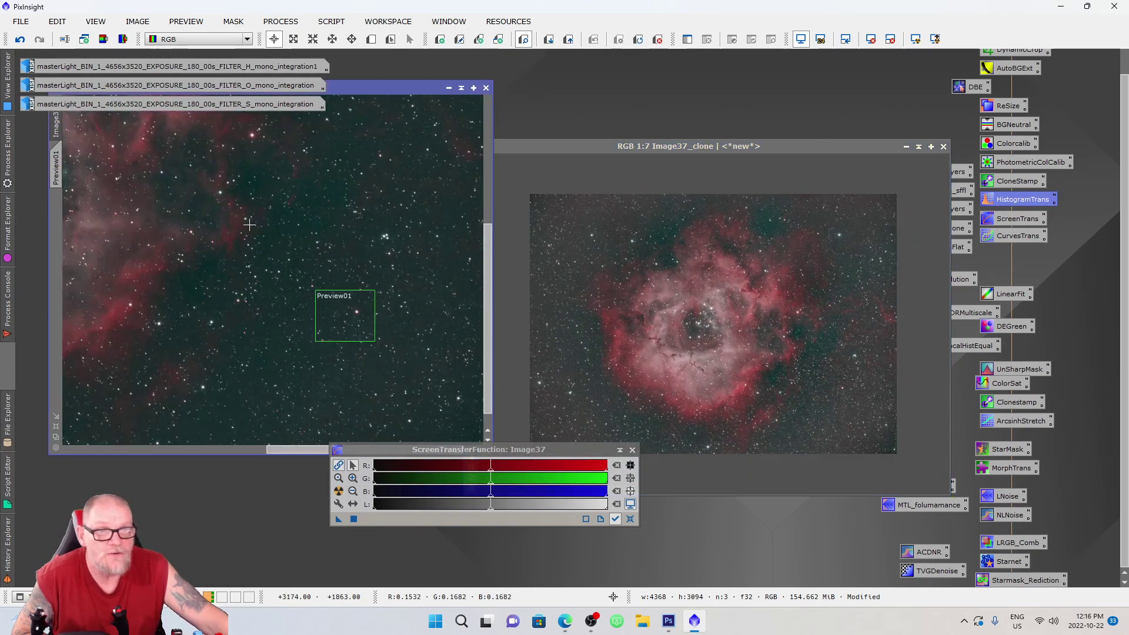
scroll(249, 227, "down", 1)
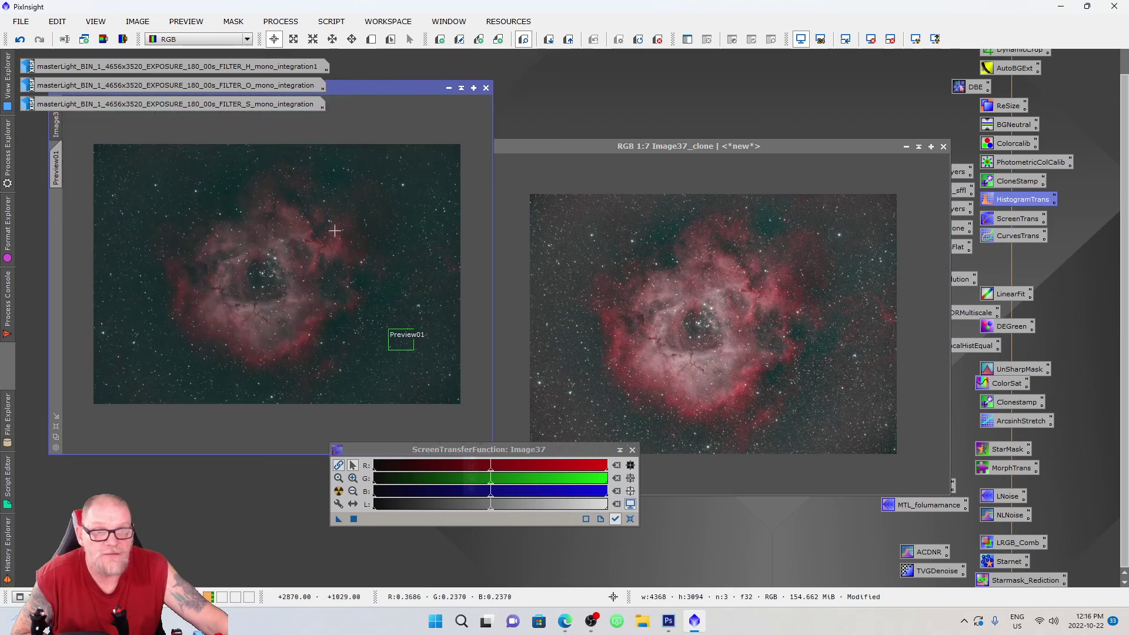
Close ScreenTransferFunction, show Image37 and the clone at 1:5 in fitted windows, and rearrange them for comparison.
left_click(632, 450)
left_click_drag(351, 91, 415, 131)
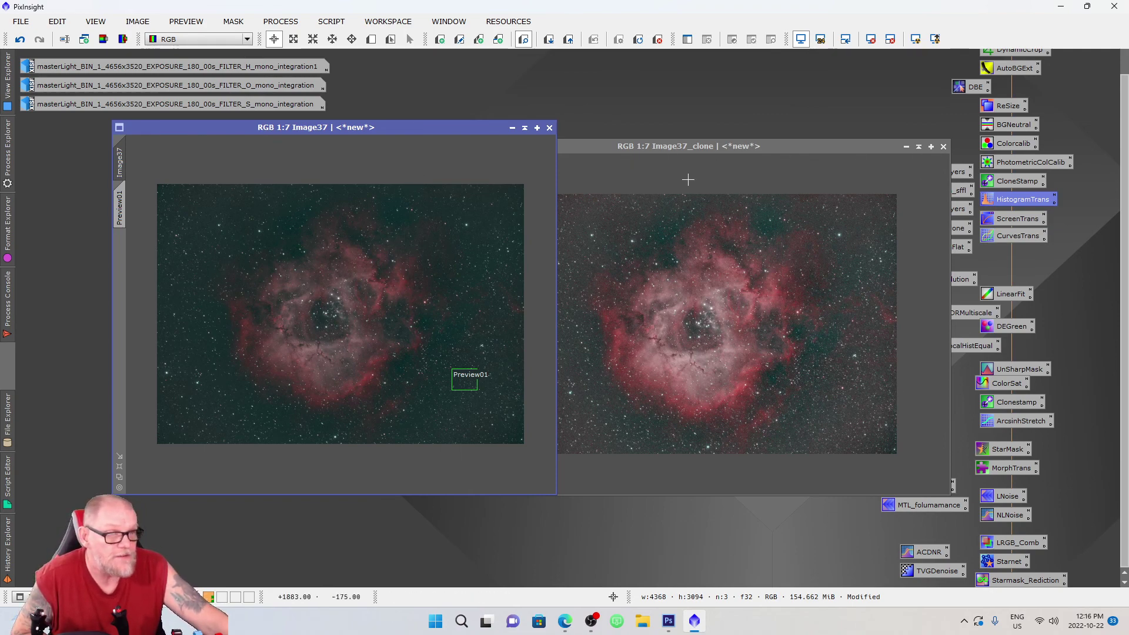
left_click_drag(695, 148, 725, 137)
key("ctrl+shift+z")
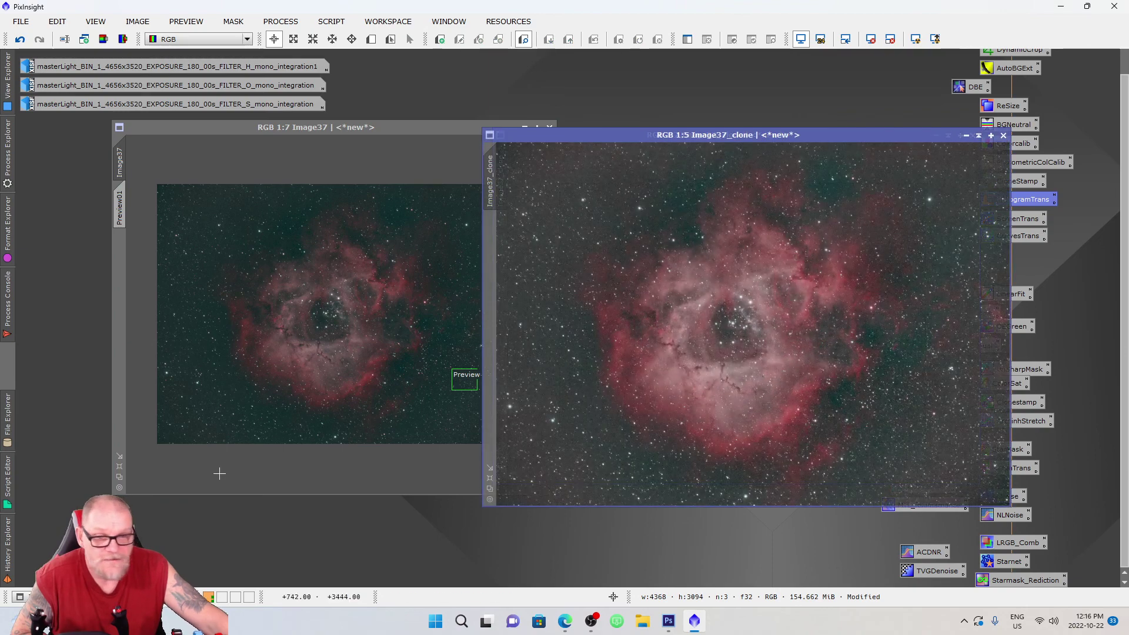
left_click(119, 477)
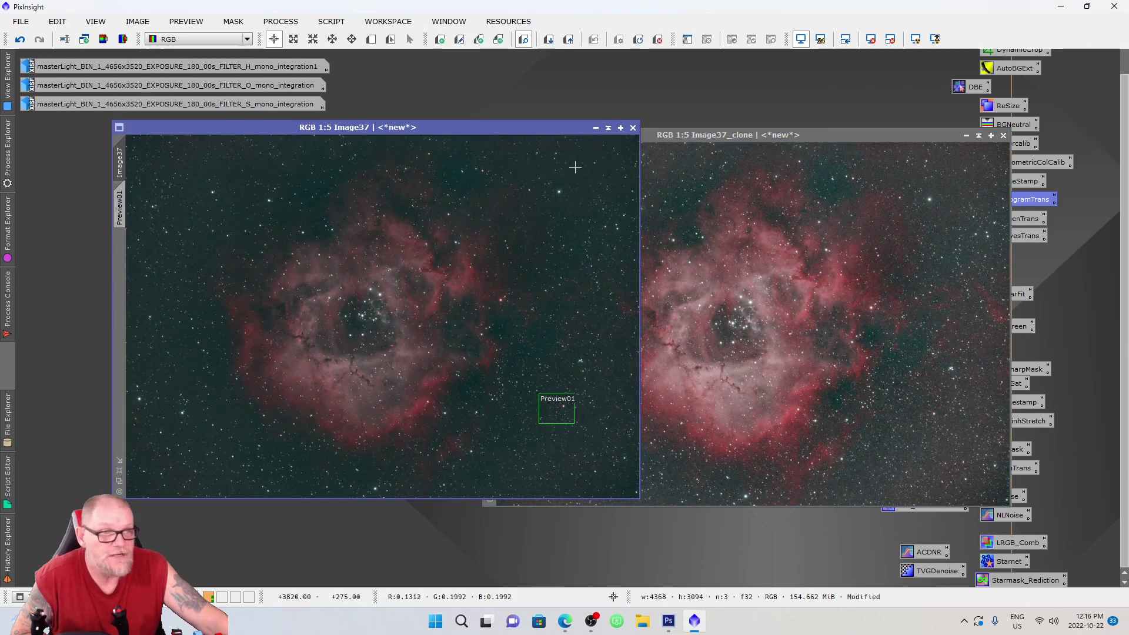
left_click_drag(537, 139, 420, 146)
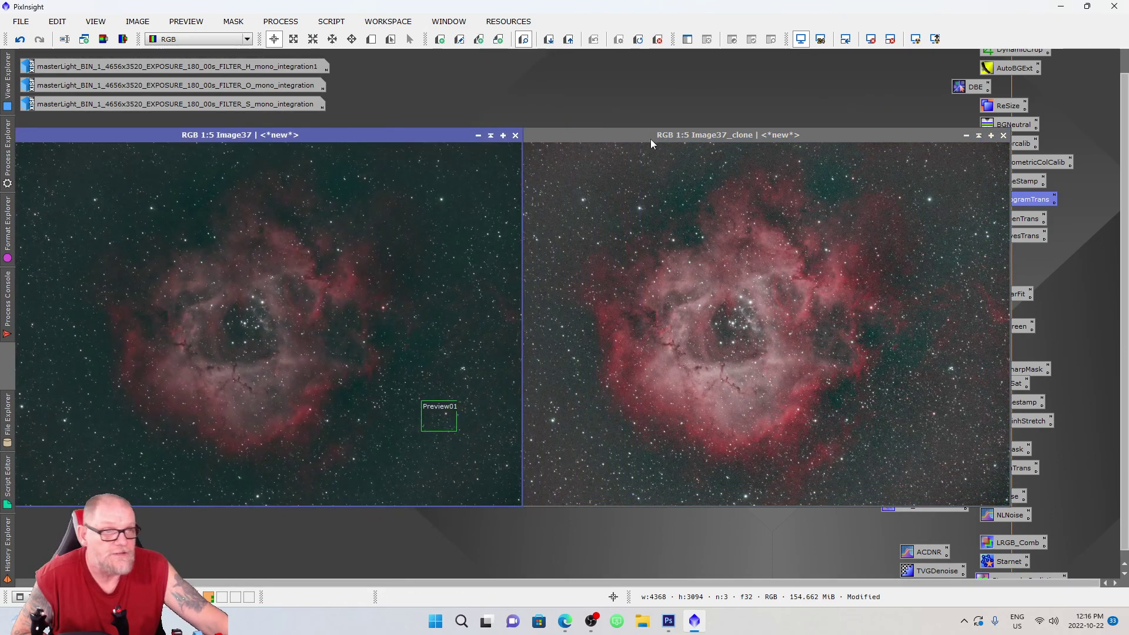
mouse_move(661, 138)
left_mouse_down()
mouse_move(669, 130)
mouse_move(623, 80)
mouse_move(533, 83)
left_mouse_up()
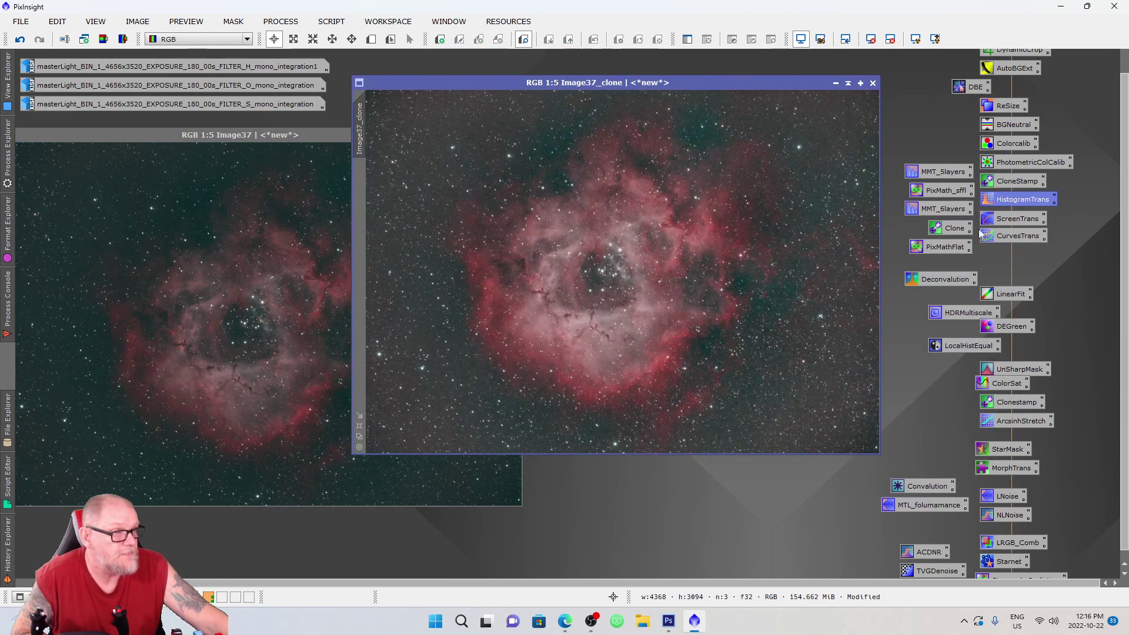
Try a CurvesTransformation on Image37 in real-time preview, raising the saturation curve at input 0.46512 to output 0.65633.
left_click(320, 137)
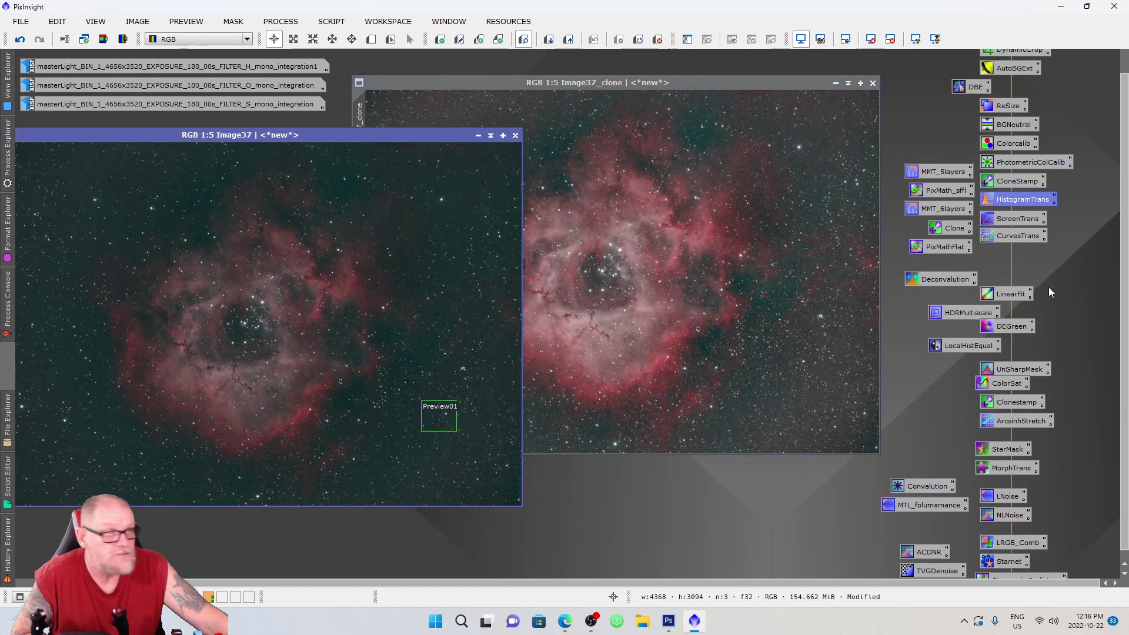
double_click(1018, 236)
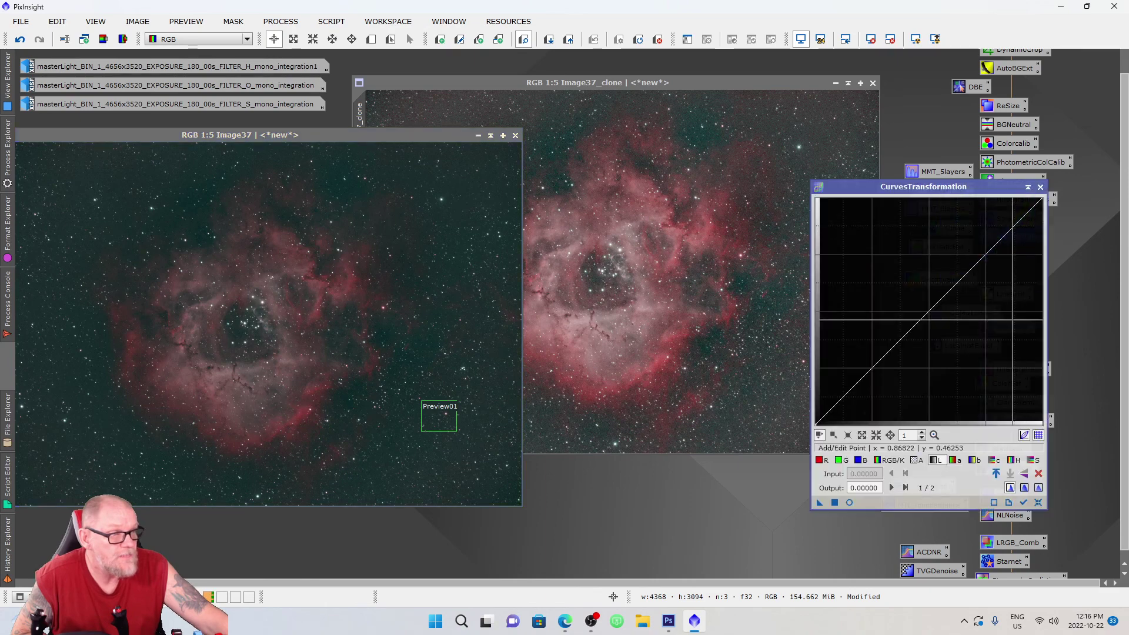
left_click(849, 503)
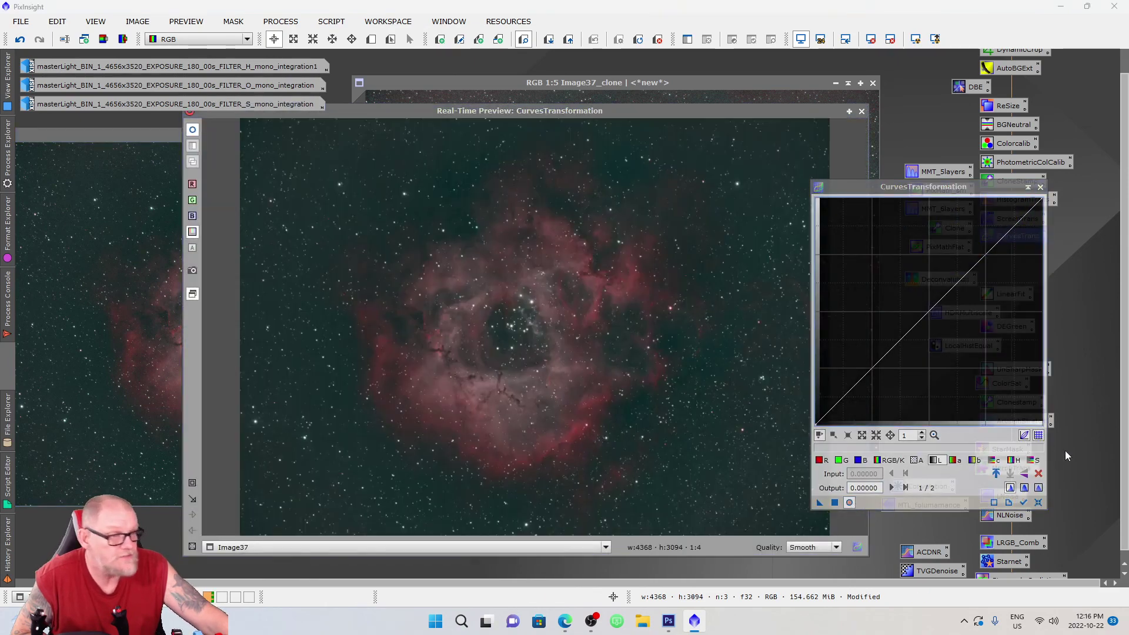
left_click(1033, 460)
left_click_drag(922, 317, 921, 276)
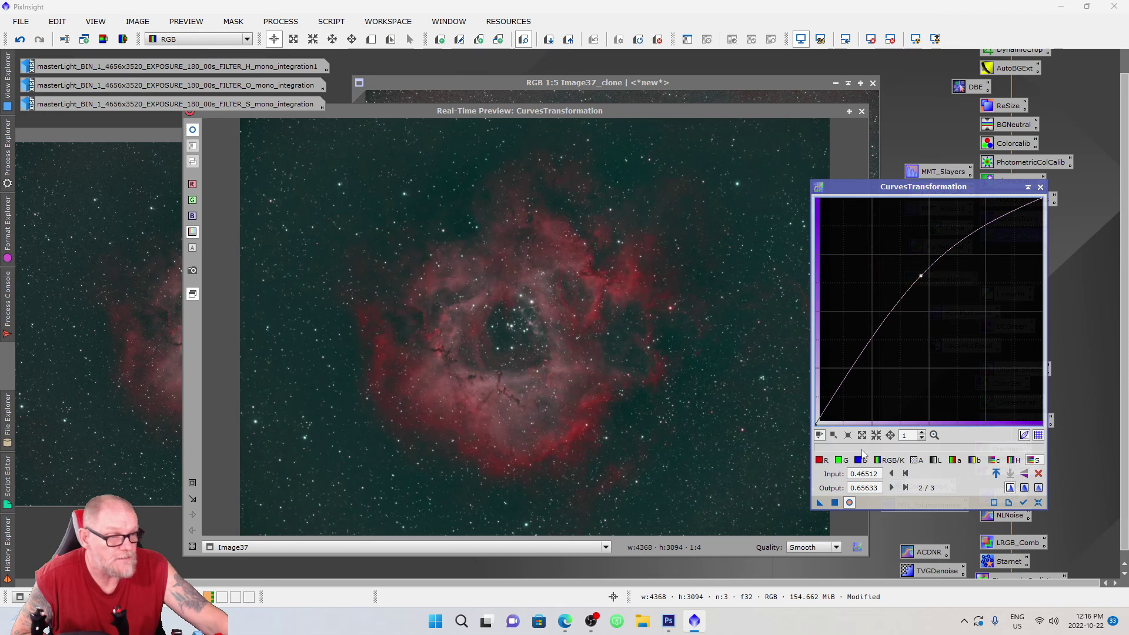
Try shaping the red channel curve with a midpoint anchor and a lower point at input 0.24548, output 0.22997.
left_click(826, 460)
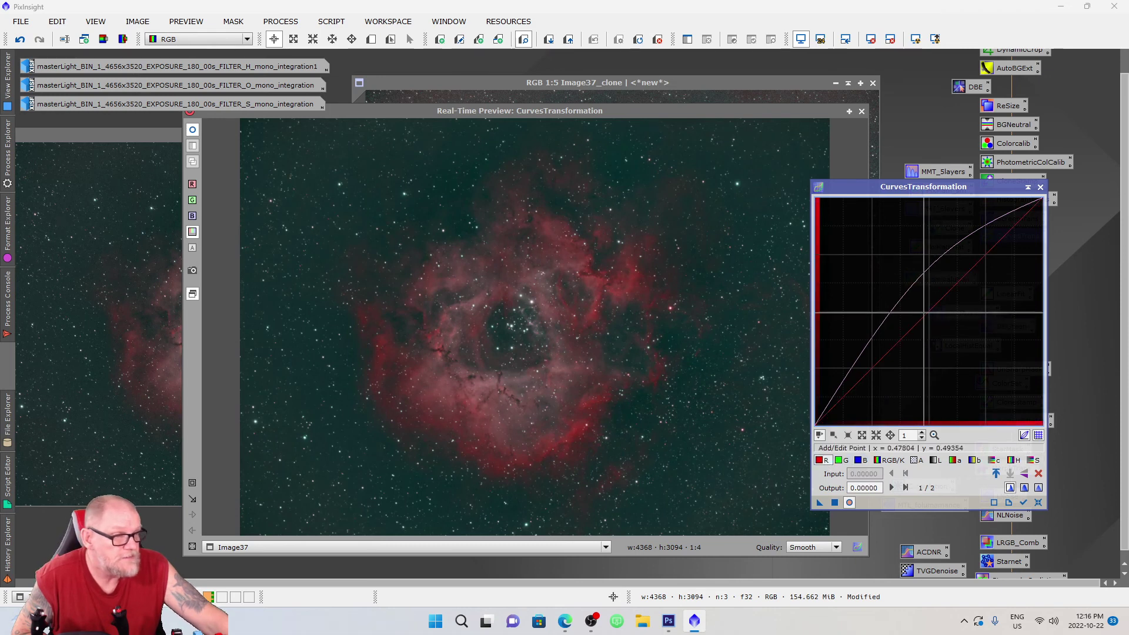
left_click(931, 312)
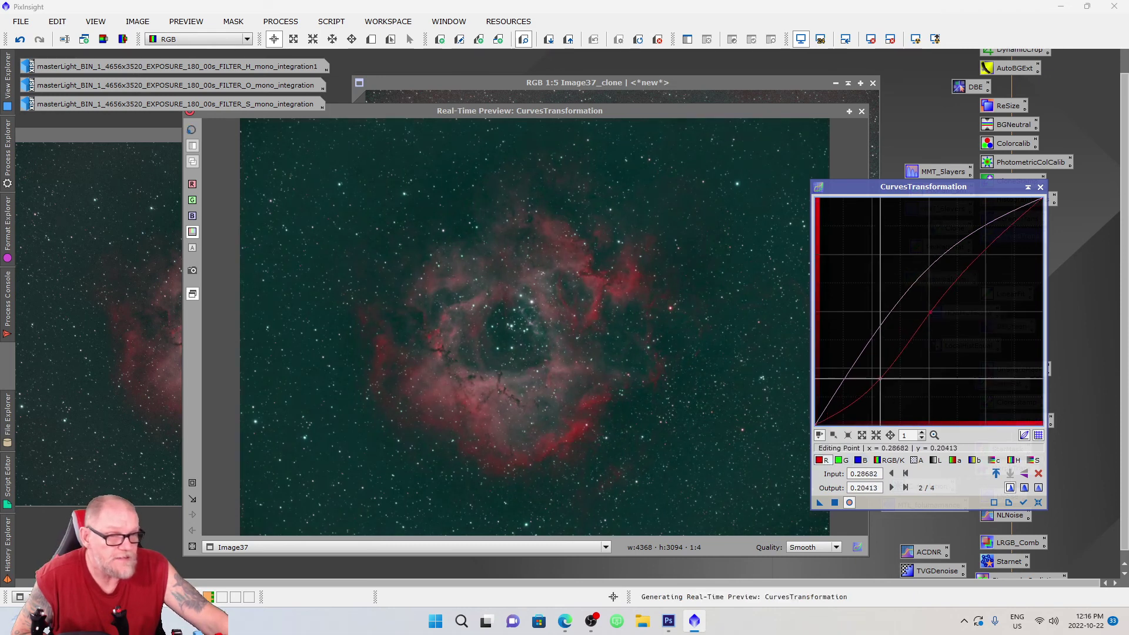
left_click(869, 373)
left_click_drag(870, 371, 871, 372)
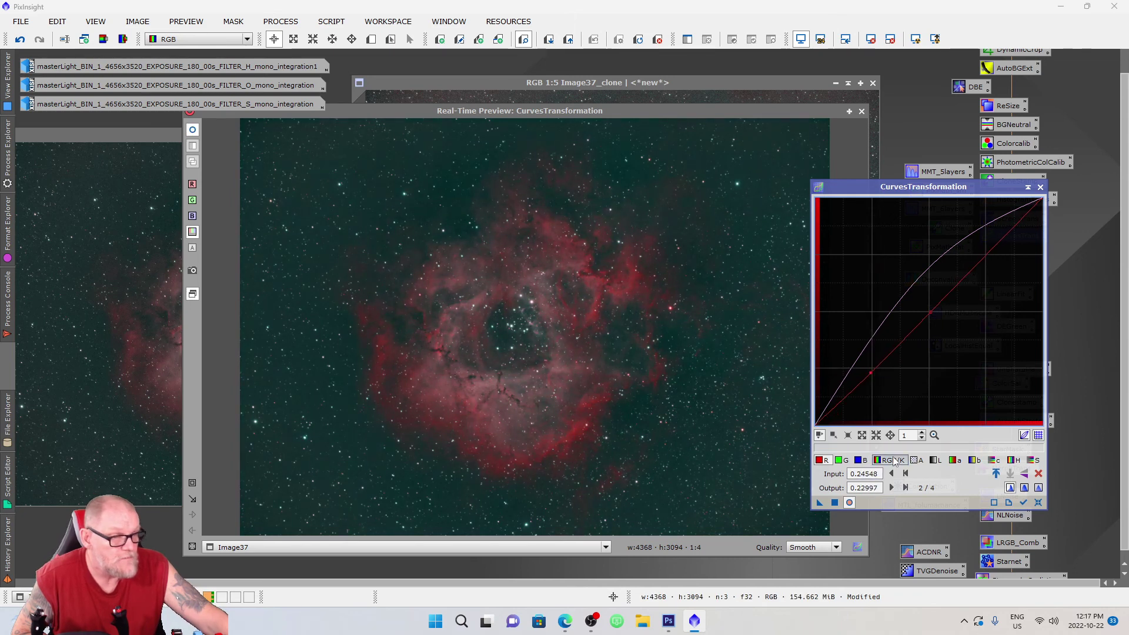
Try RGB/K curve points at 0.45736/0.54005 and 0.27390/0.30233, and close CurvesTransformation and its preview without applying the curves.
left_click(889, 461)
left_click(918, 305)
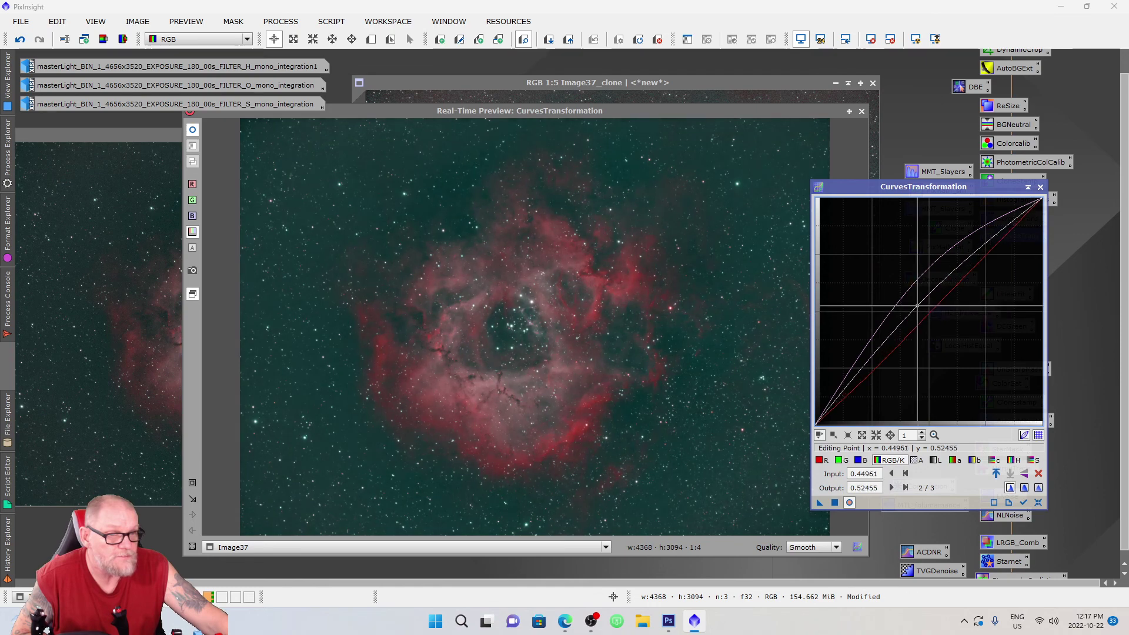
left_click_drag(917, 306, 919, 303)
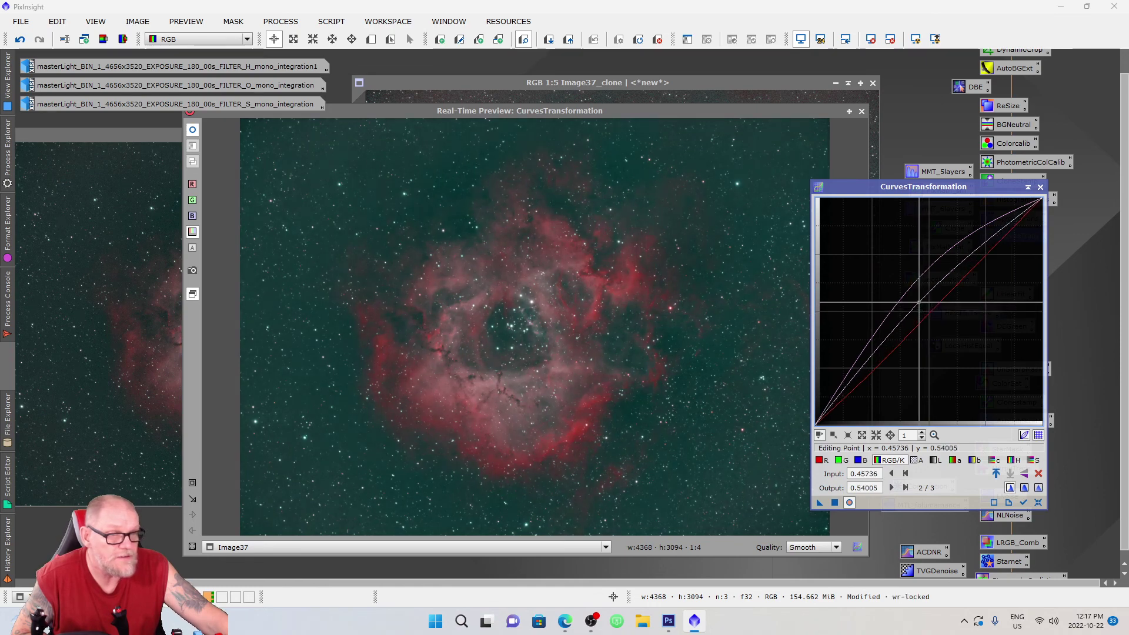
left_click(879, 357)
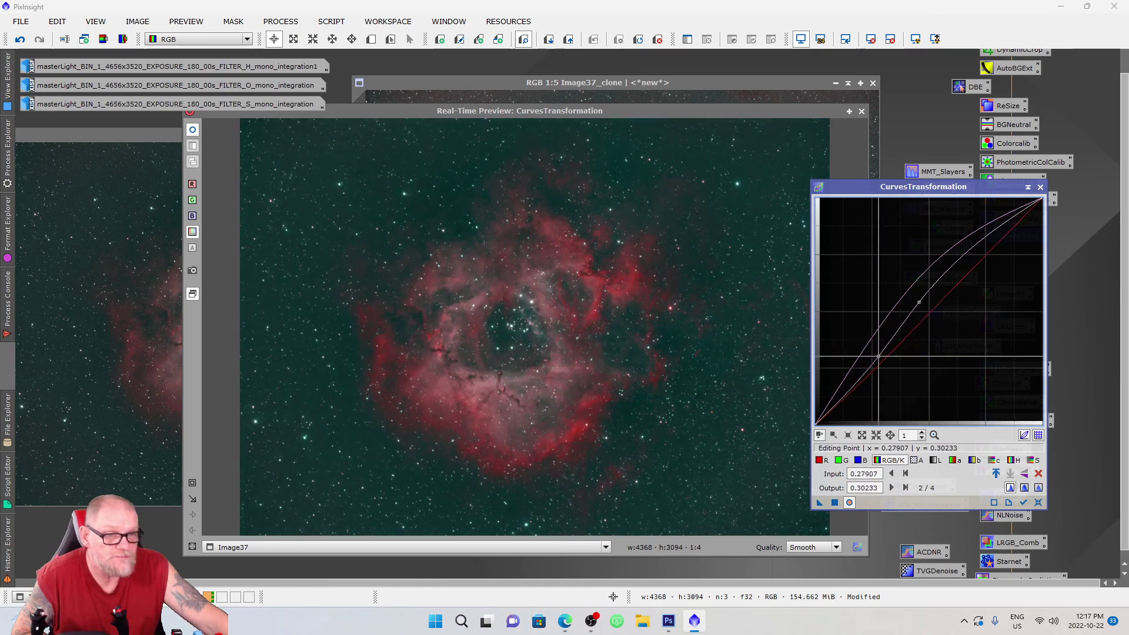
left_click_drag(878, 357, 877, 356)
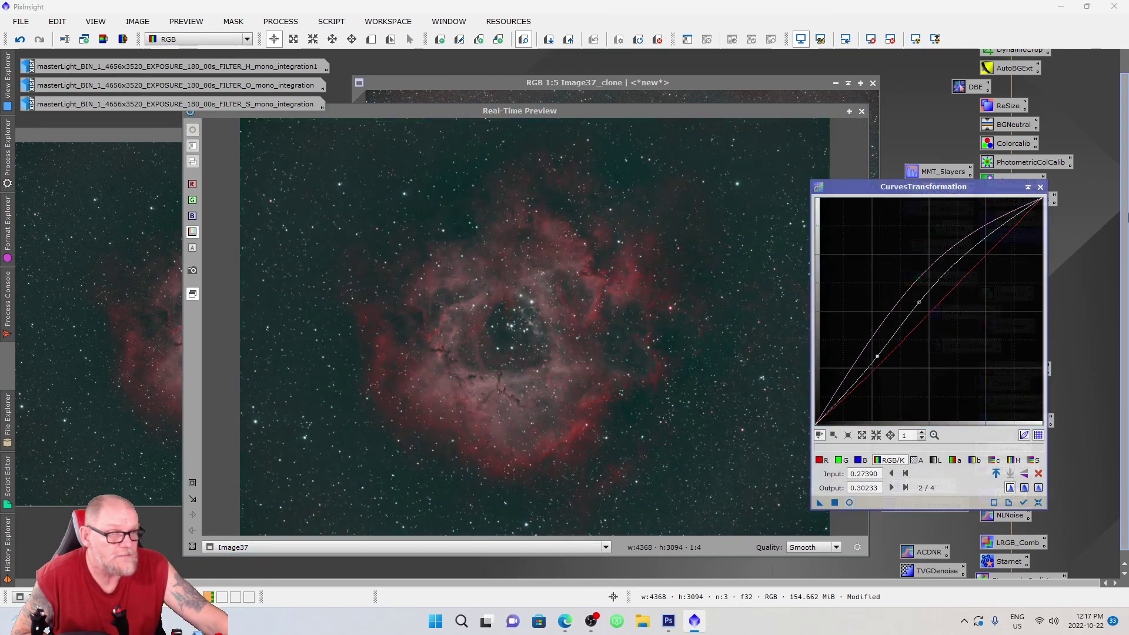
left_click(1040, 187)
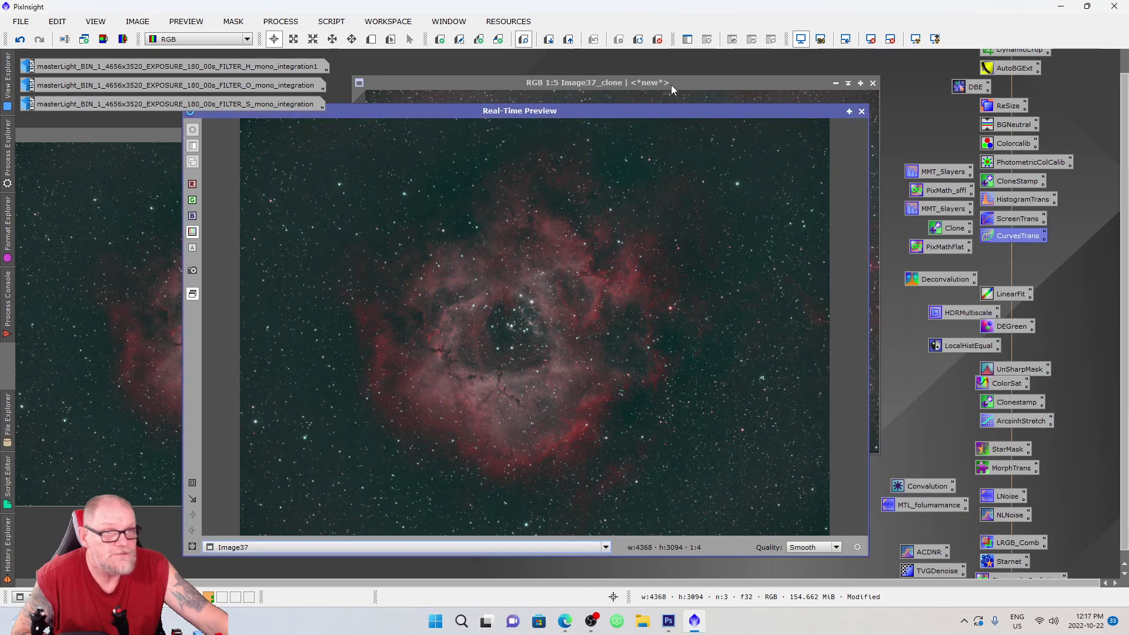
left_click(861, 112)
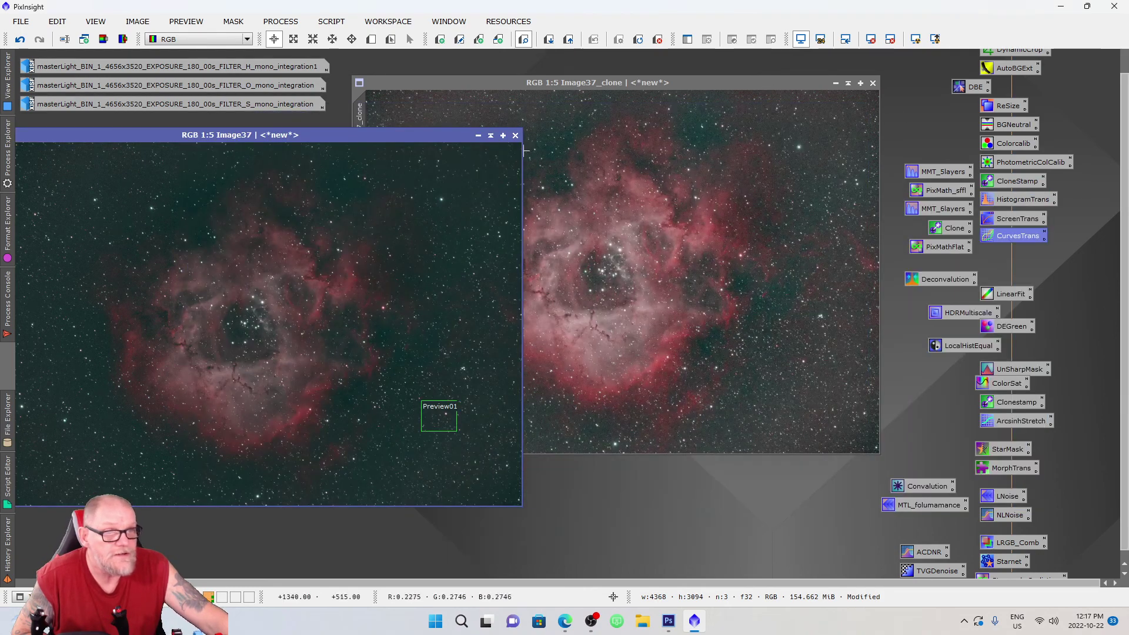
Iconize Image37, reposition the clone, and open HistogramTransformation with view tracking on Image37_clone.
left_click(490, 136)
mouse_move(554, 83)
left_mouse_down()
mouse_move(598, 123)
mouse_move(647, 143)
mouse_move(479, 105)
left_mouse_up()
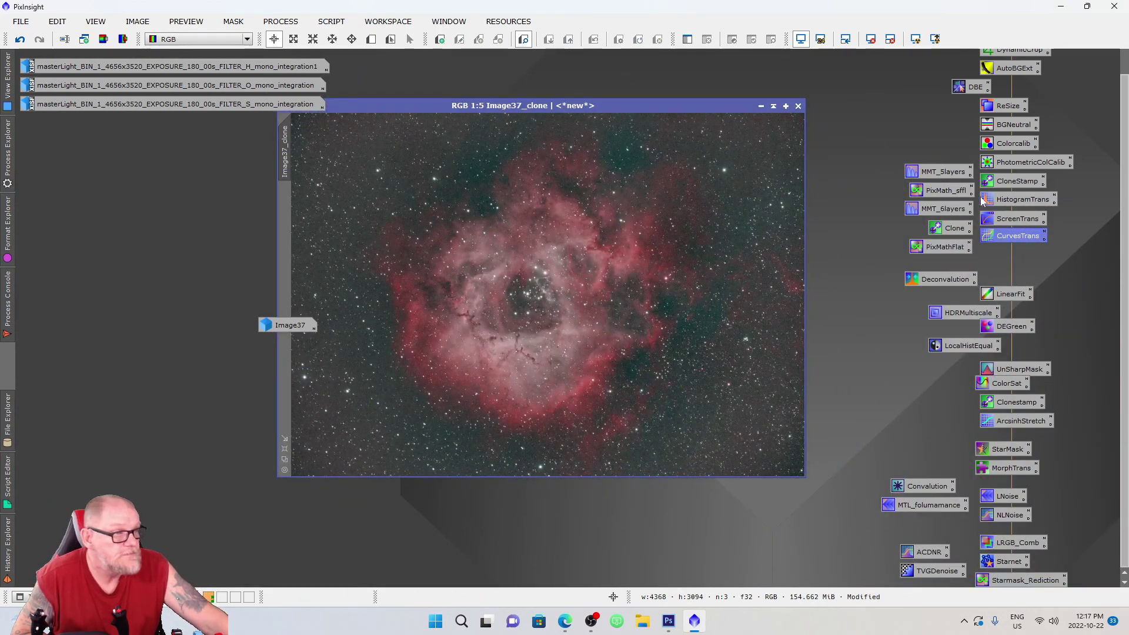
left_click(1021, 202)
double_click(1021, 201)
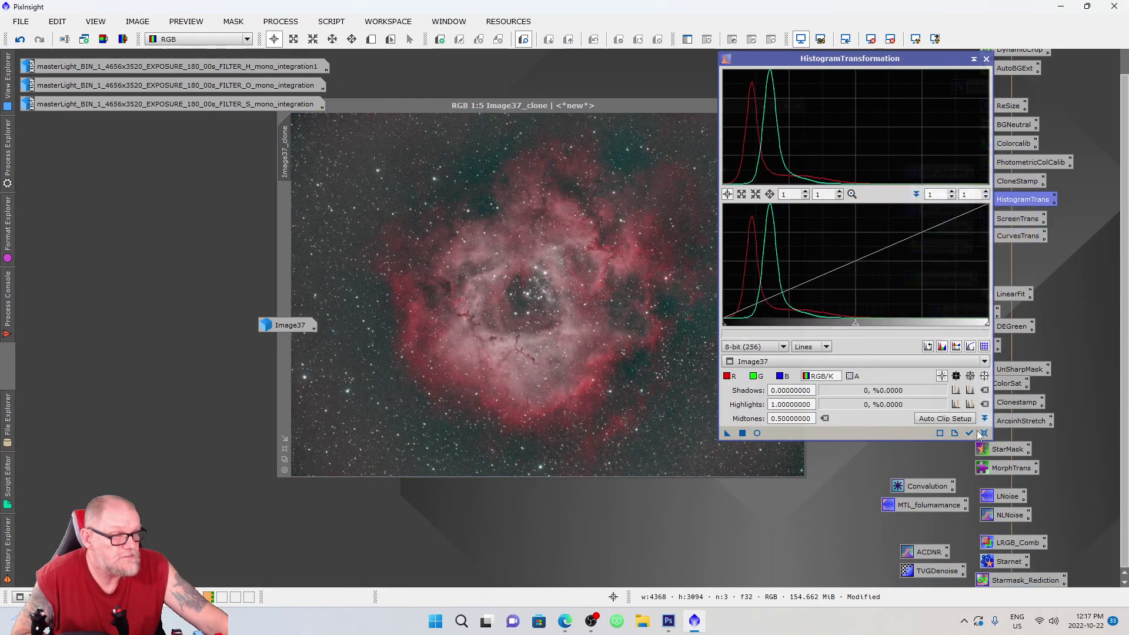
left_click(979, 433)
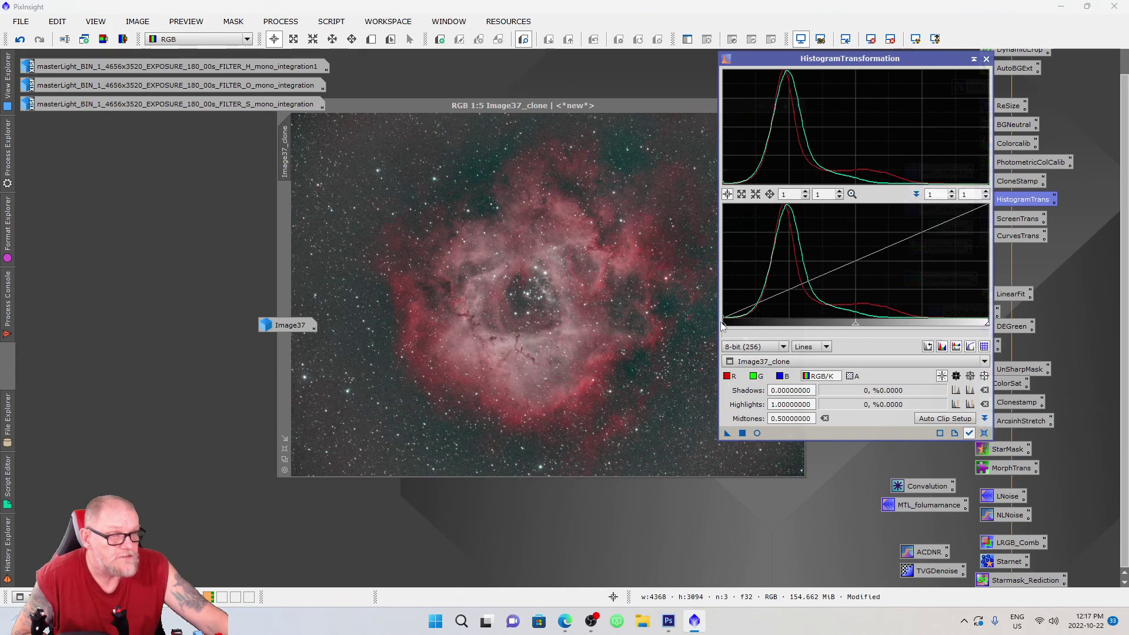
Apply HistogramTransformation to the clone with shadows 0.05309735 and midtones 0.53255814, close it, and reposition the clone and the Image37 icon.
left_click_drag(723, 323, 730, 324)
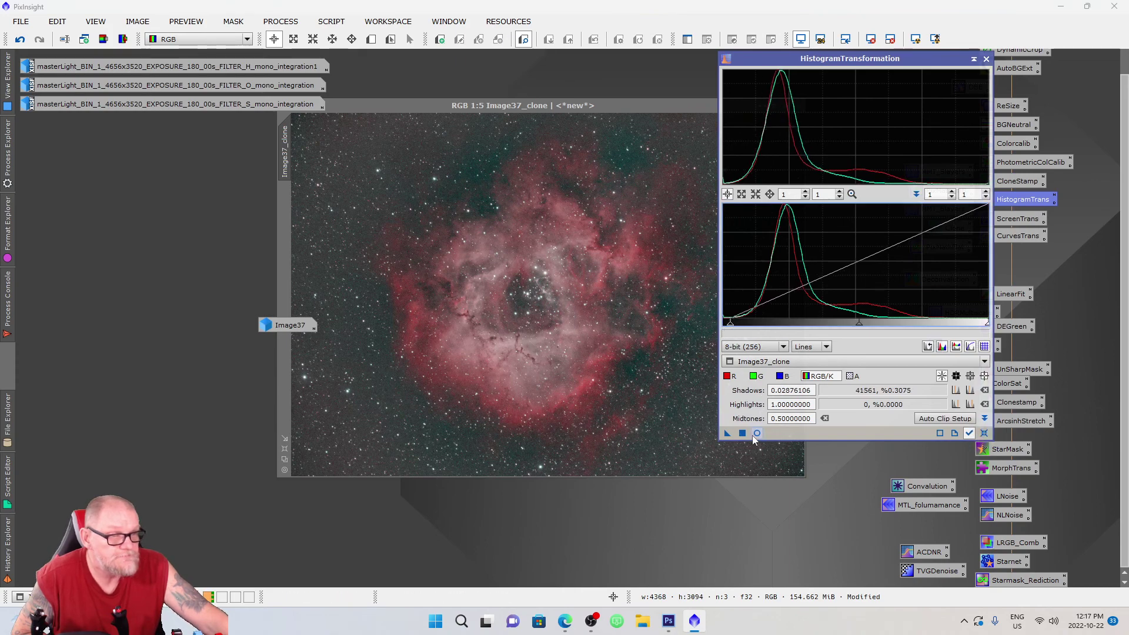
left_click(756, 434)
left_click_drag(729, 324, 735, 327)
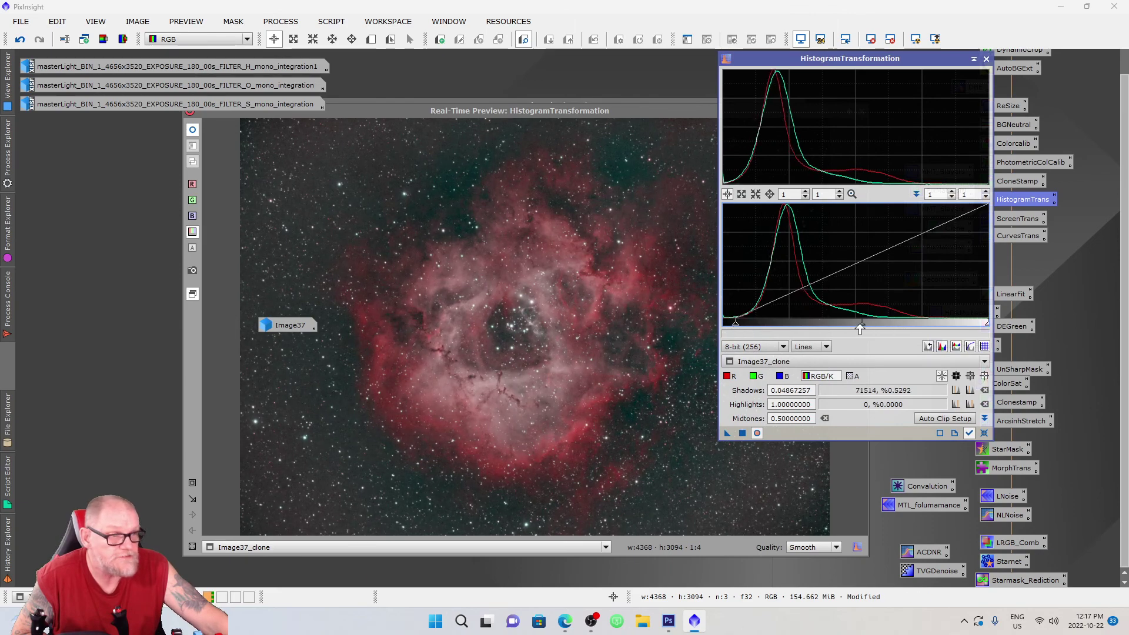
left_click_drag(862, 328, 871, 327)
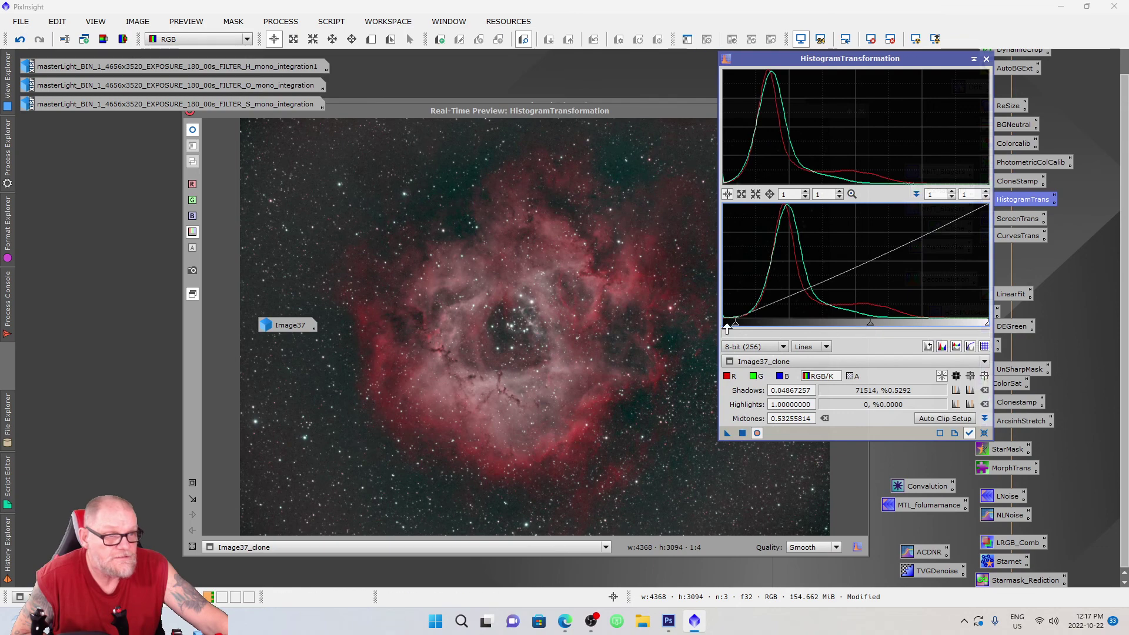
left_click_drag(736, 327, 737, 328)
left_click(742, 433)
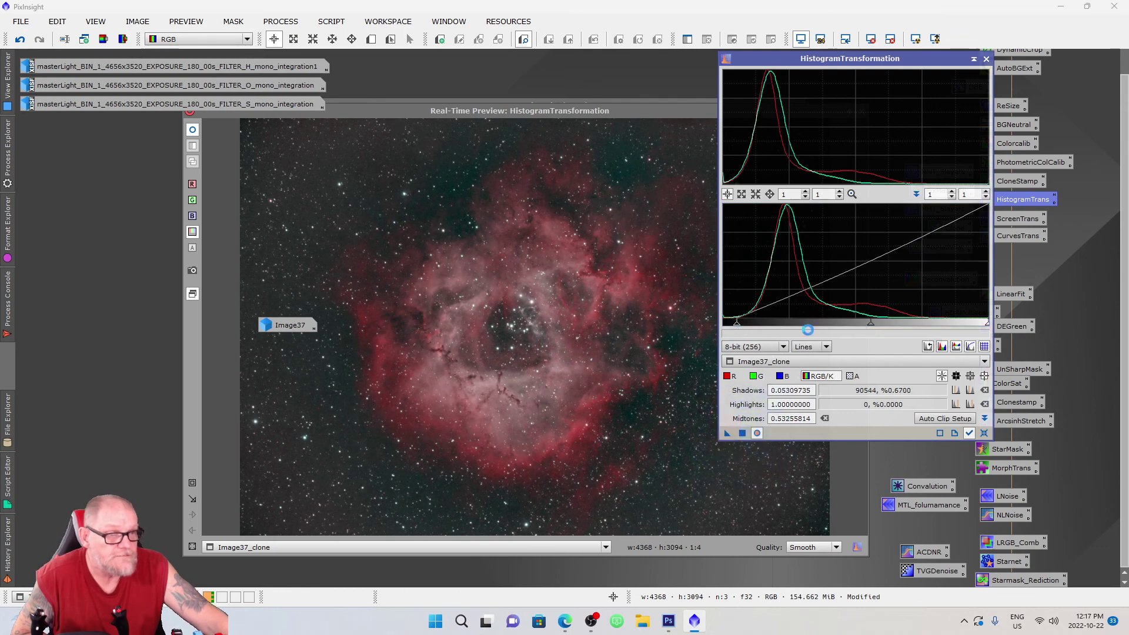
left_click(987, 59)
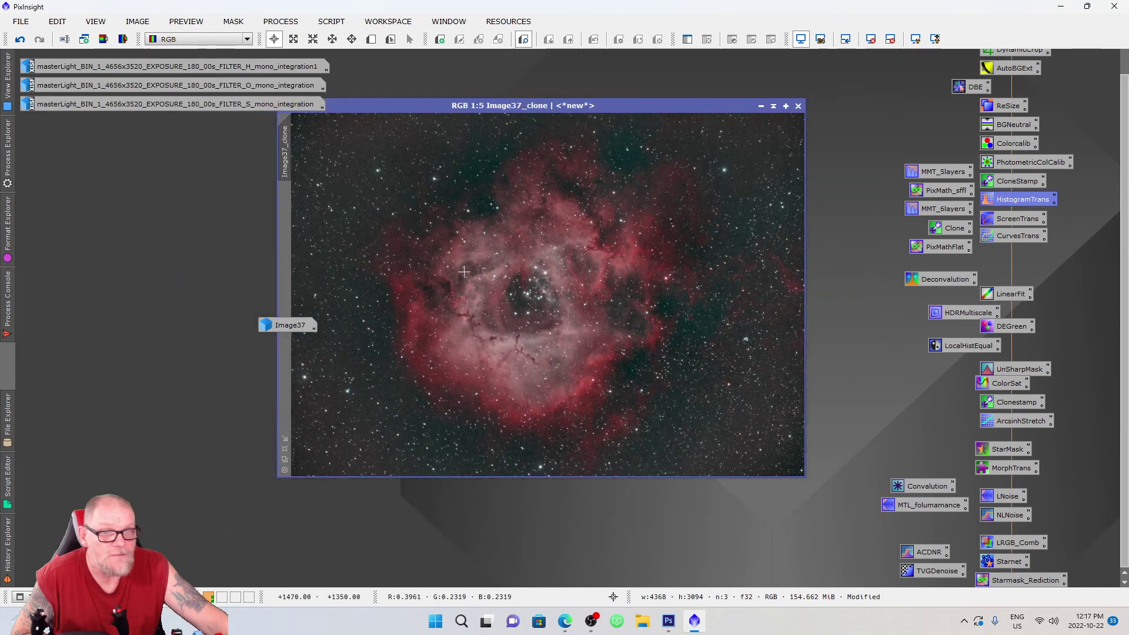
left_click_drag(305, 321, 185, 323)
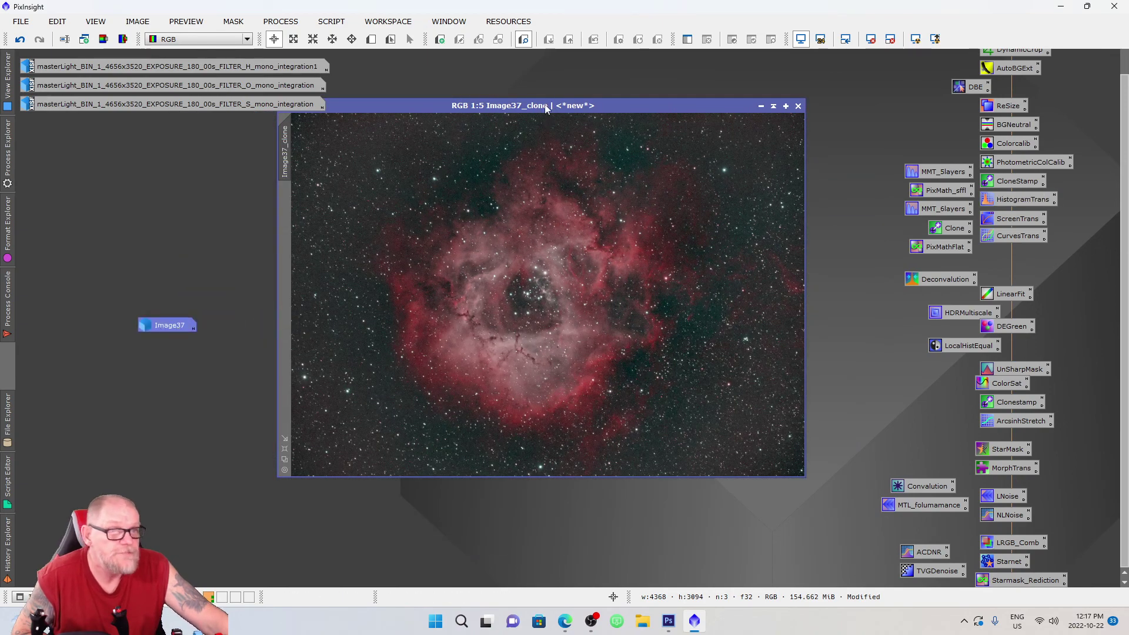
left_click_drag(546, 108, 493, 136)
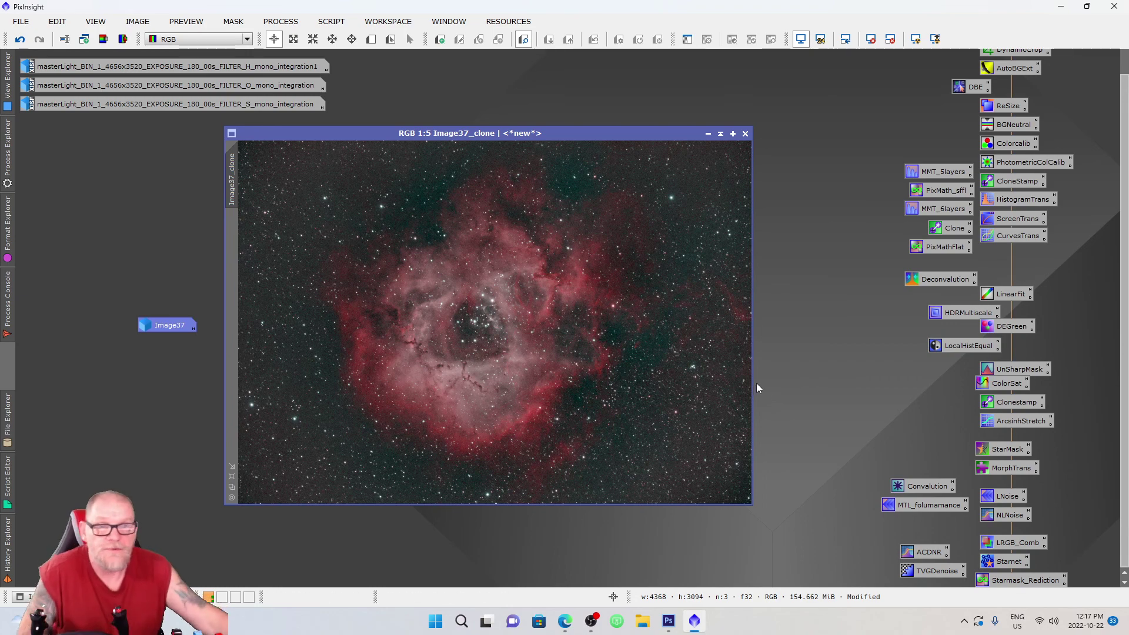
Reposition the Image37 icon, then open the ACDNR noise reduction process and place it beside the clone.
left_click_drag(153, 335, 106, 368)
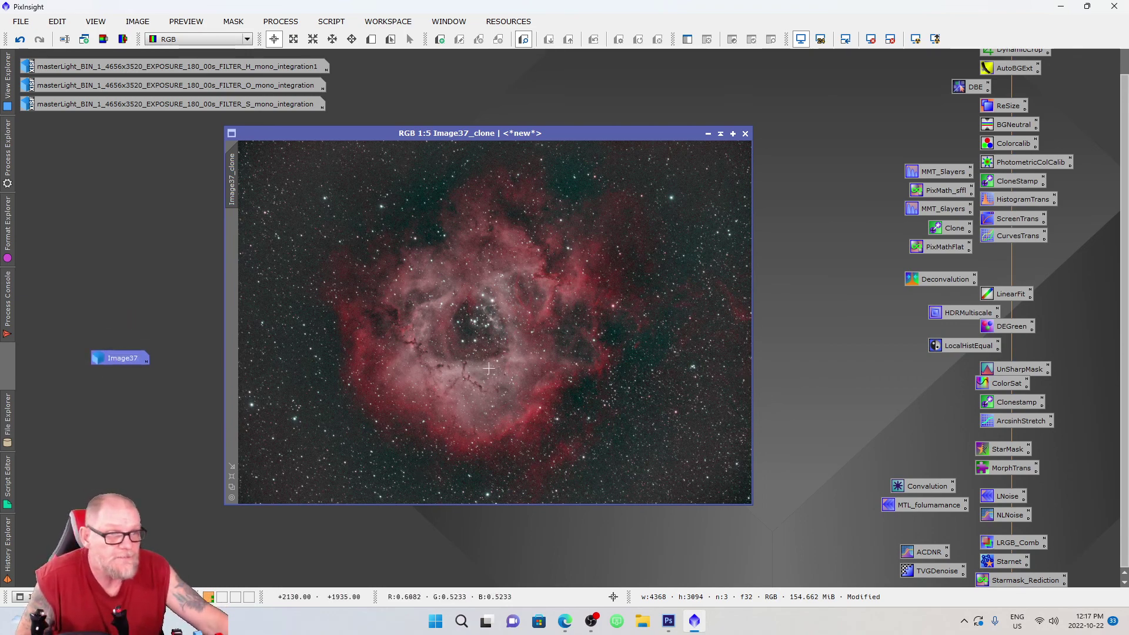
scroll(284, 305, "up", 3)
scroll(284, 304, "down", 4)
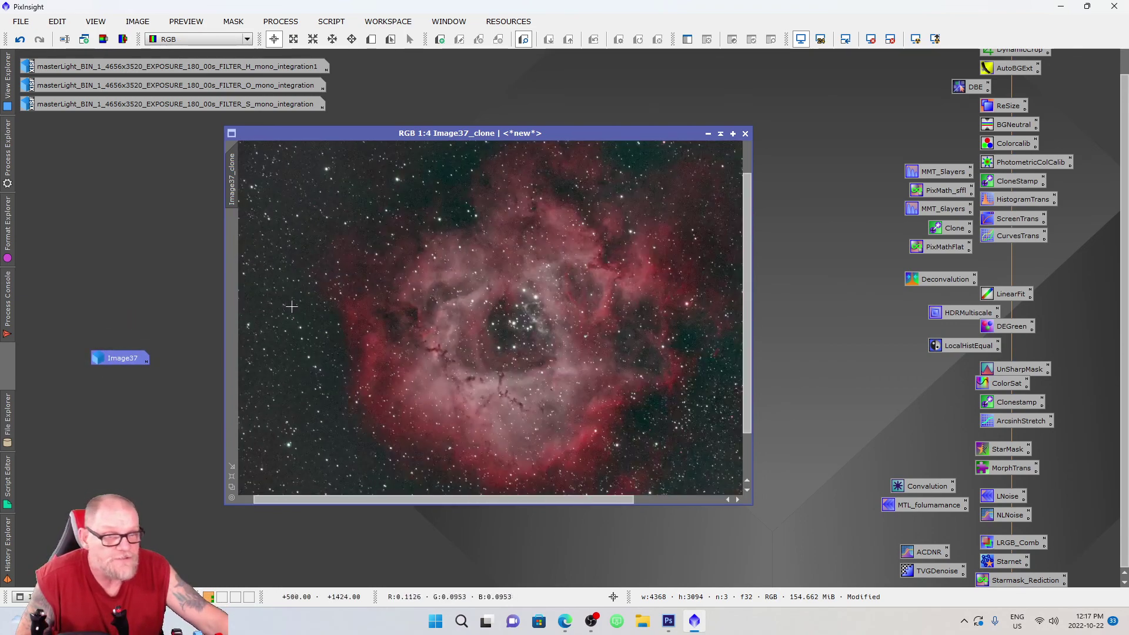
double_click(928, 553)
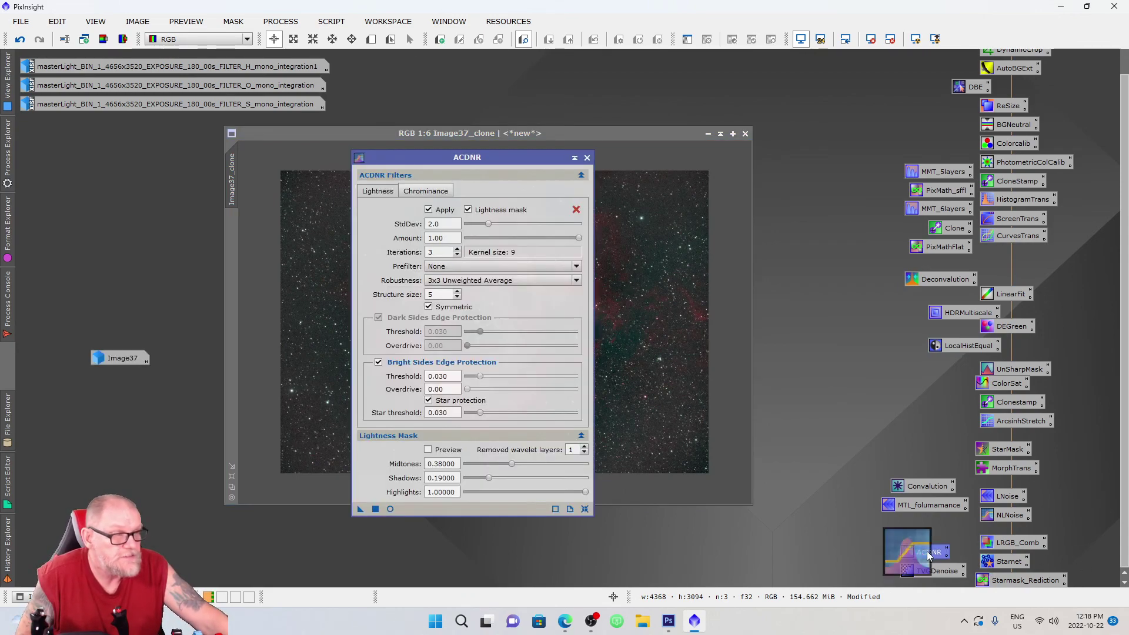
left_click_drag(495, 160, 893, 117)
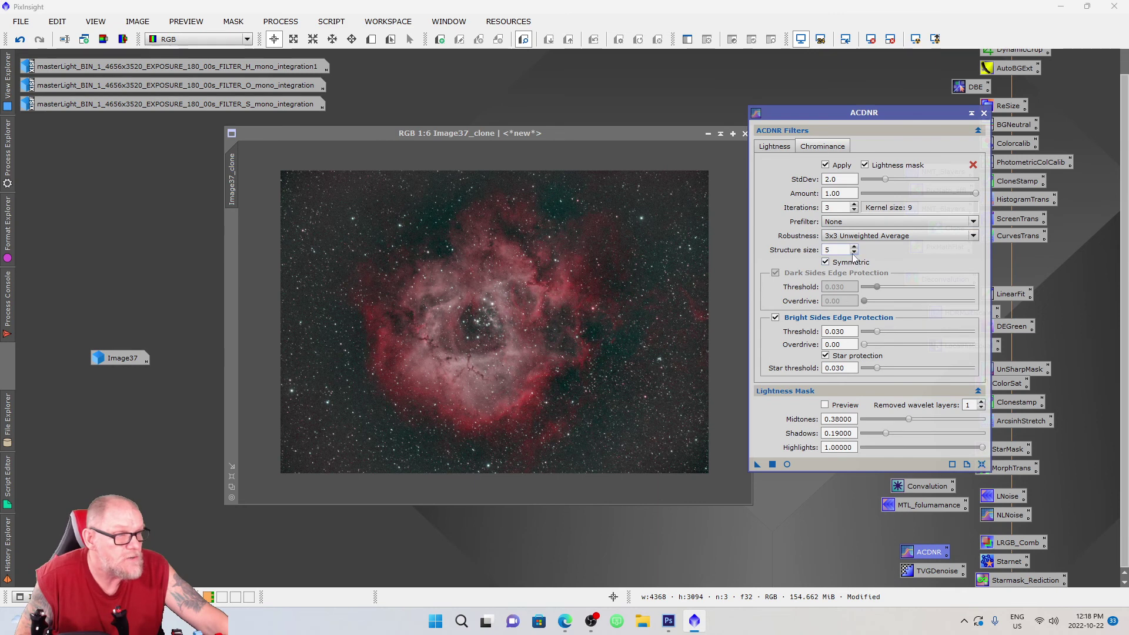
Configure ACDNR lightness with 3 iterations and structure size 4, and chrominance with amount 0.90 and structure size 4.
left_click(774, 147)
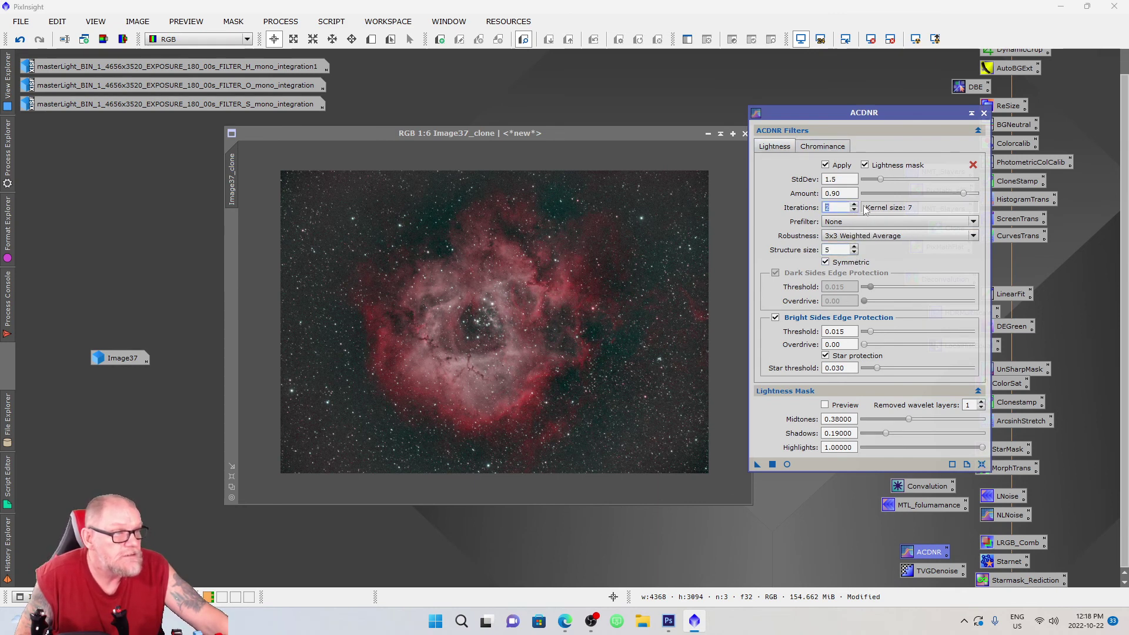
left_click(854, 205)
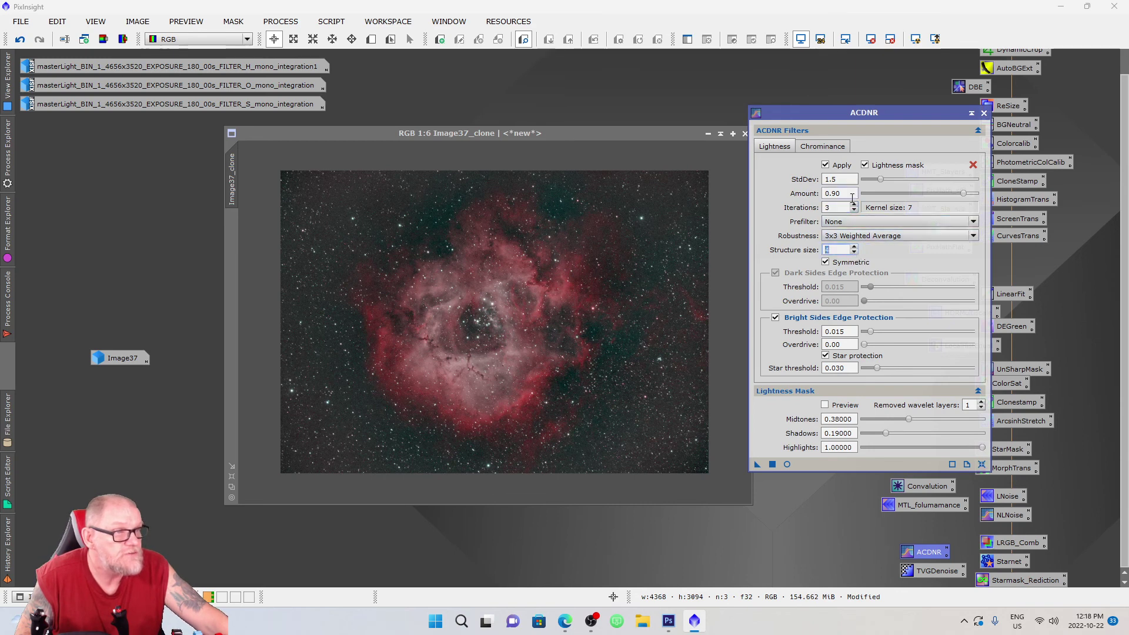
left_click(811, 147)
left_click(775, 148)
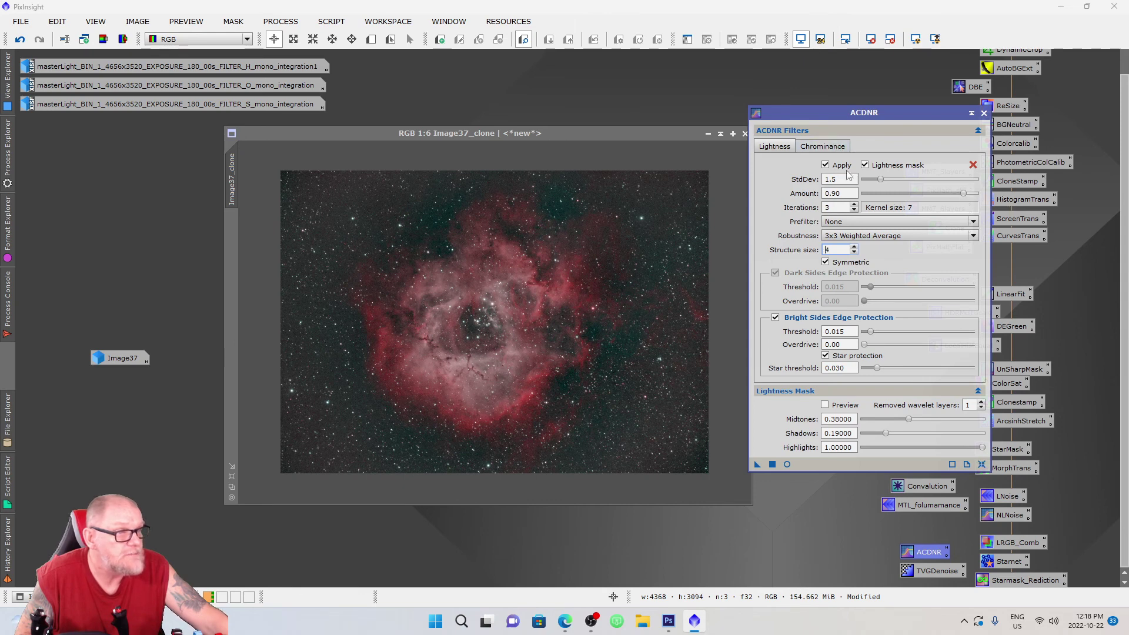
left_click(827, 148)
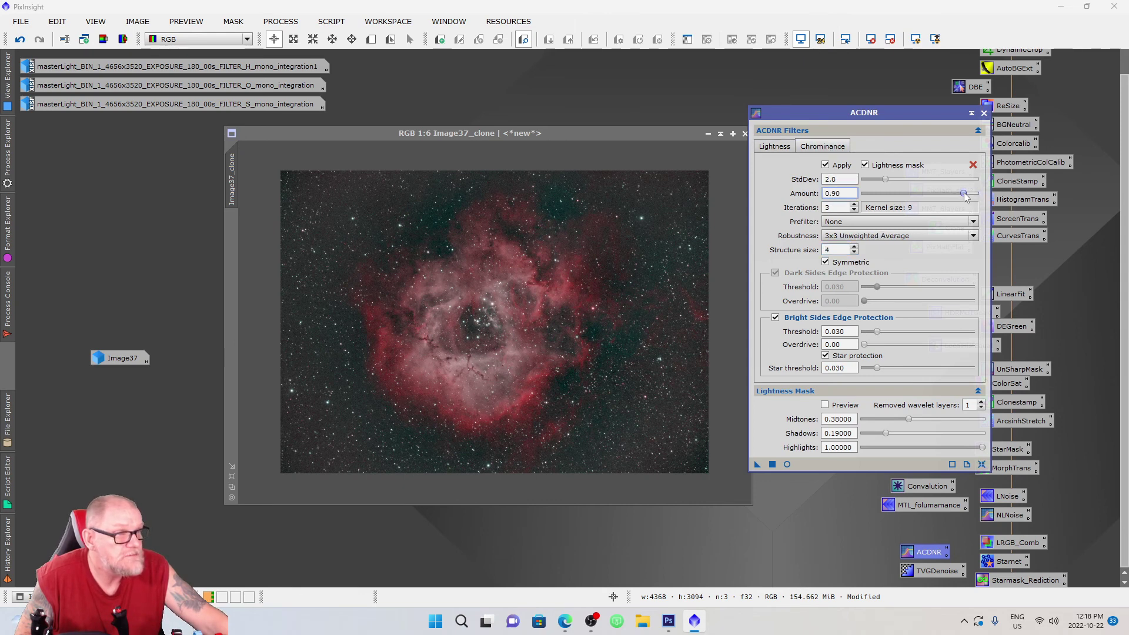
left_click(775, 147)
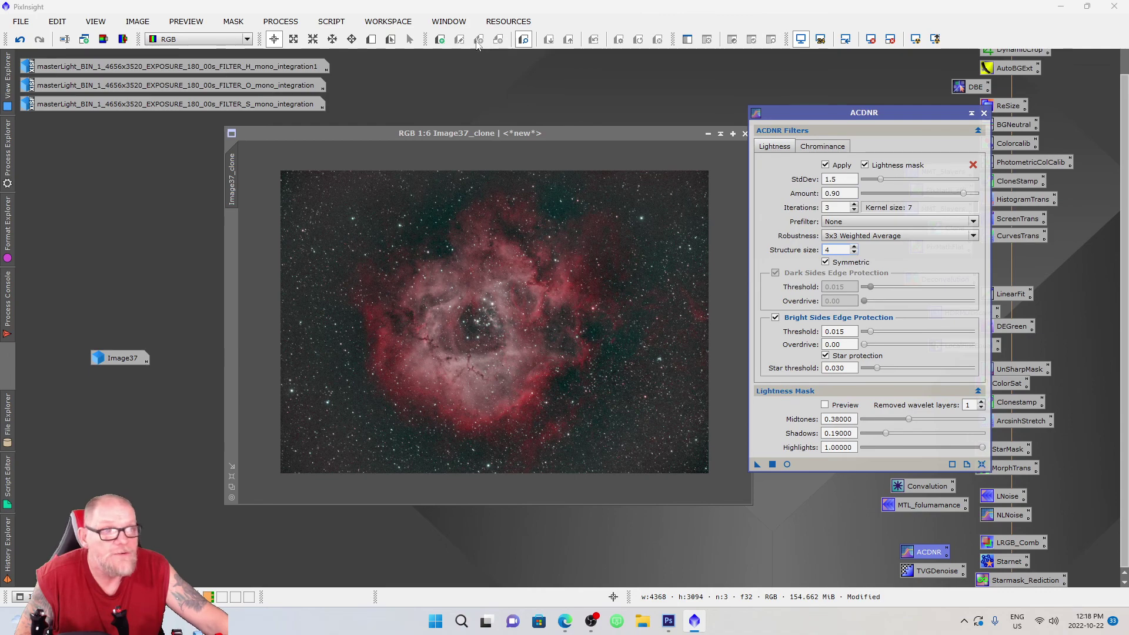
Create a small preview over the dark starfield in the clone's upper-left area and apply ACDNR to it.
left_click(369, 41)
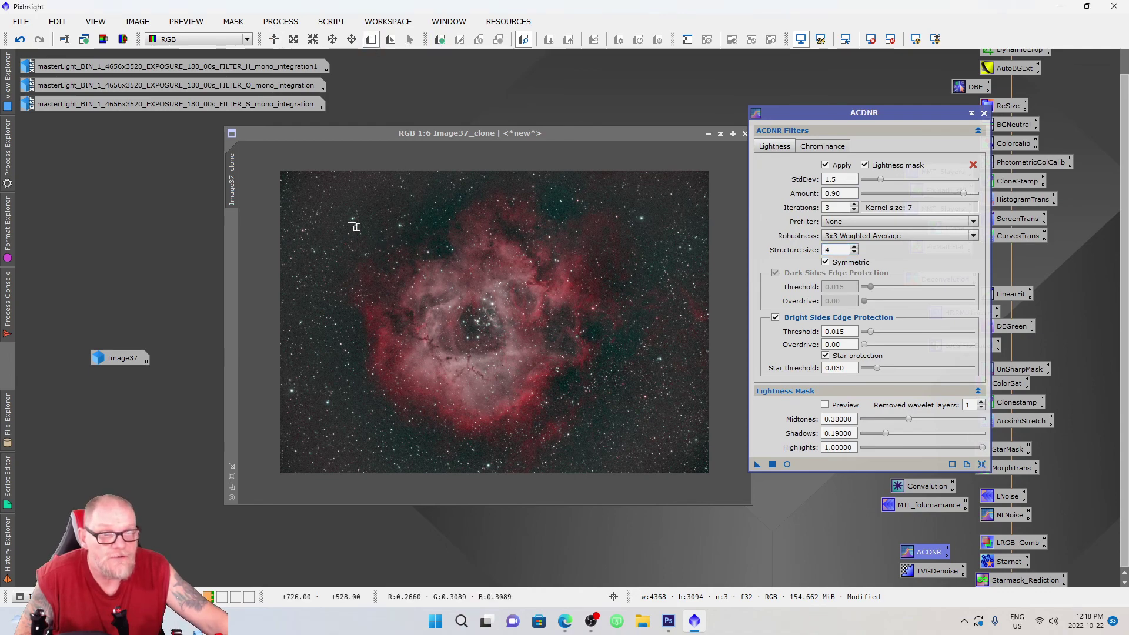
left_click_drag(352, 221, 376, 239)
left_click(232, 236)
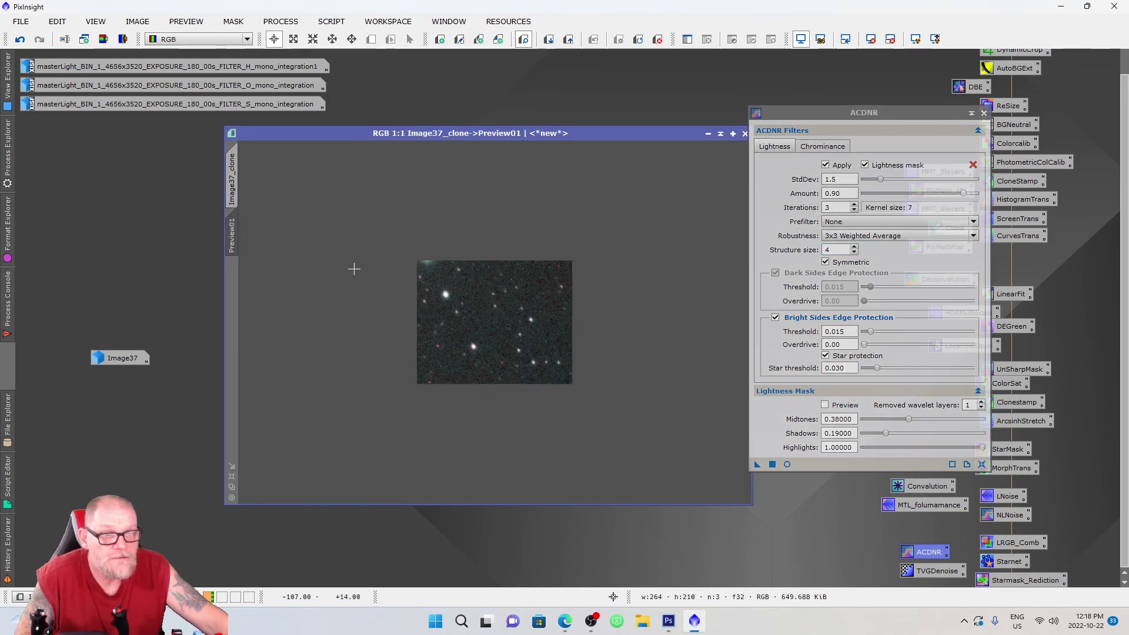
scroll(473, 314, "up", 2)
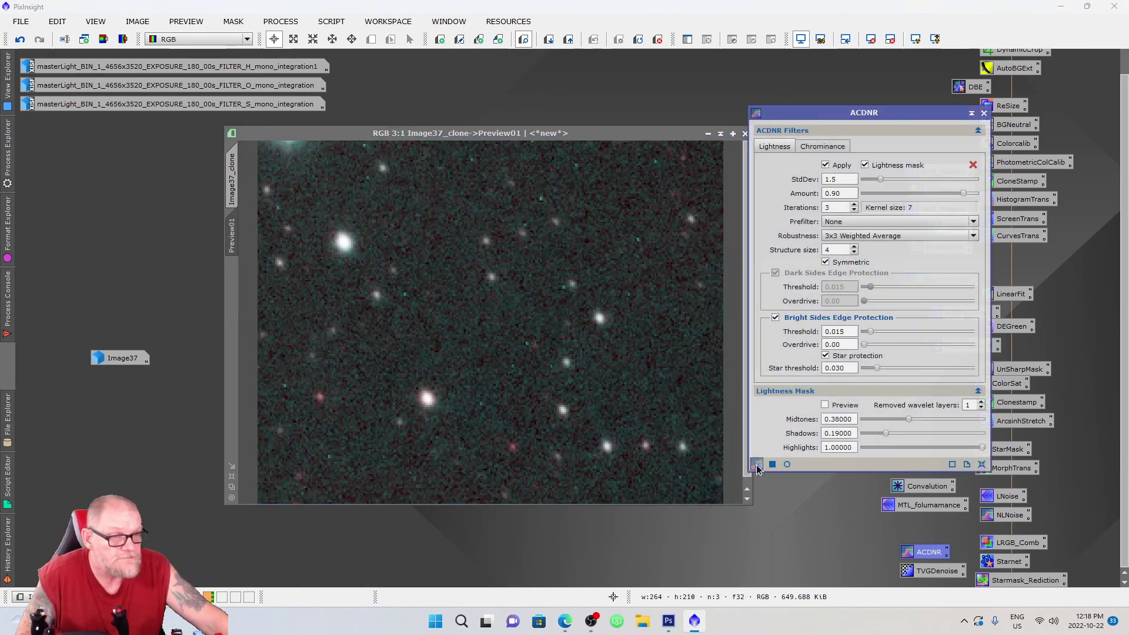
left_click_drag(585, 361, 585, 363)
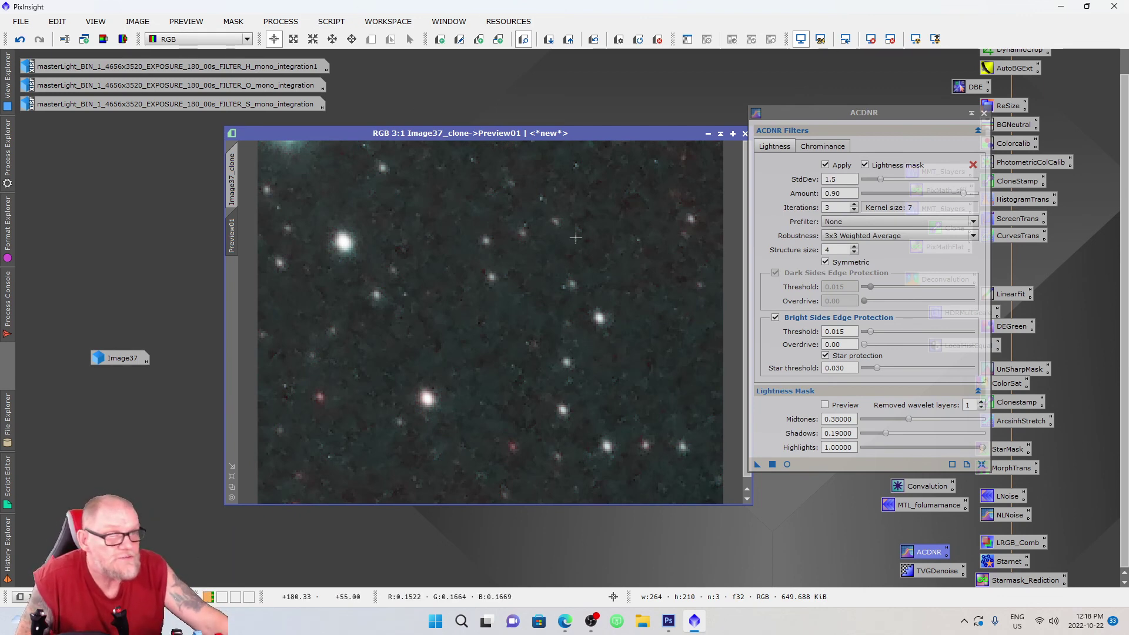
Try ACDNR on the preview with the chrominance structure size reduced to 3.
left_click(855, 253)
left_click(808, 149)
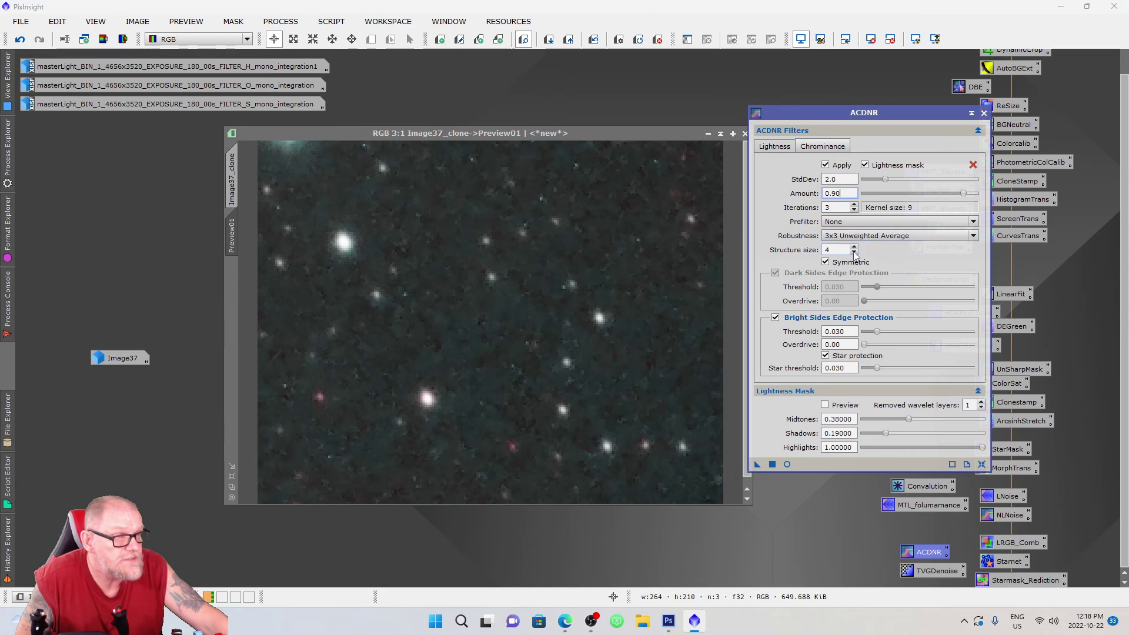
left_click_drag(707, 442, 599, 376)
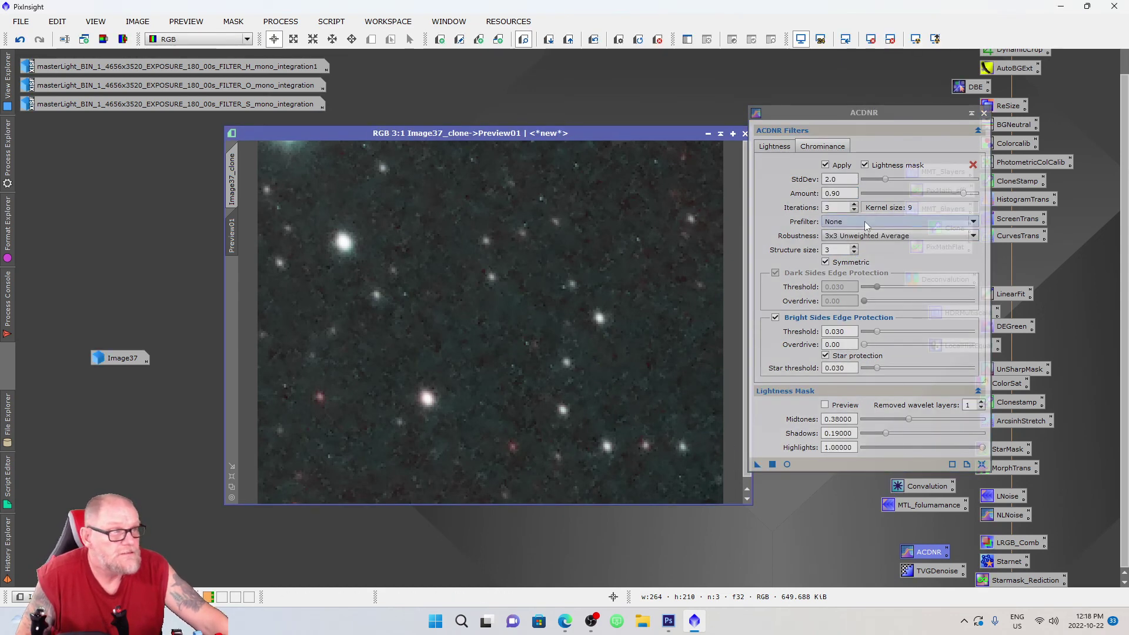
Raise the ACDNR chrominance structure size, set the lightness structure size to 6, and reapply it to the preview.
double_click(856, 204)
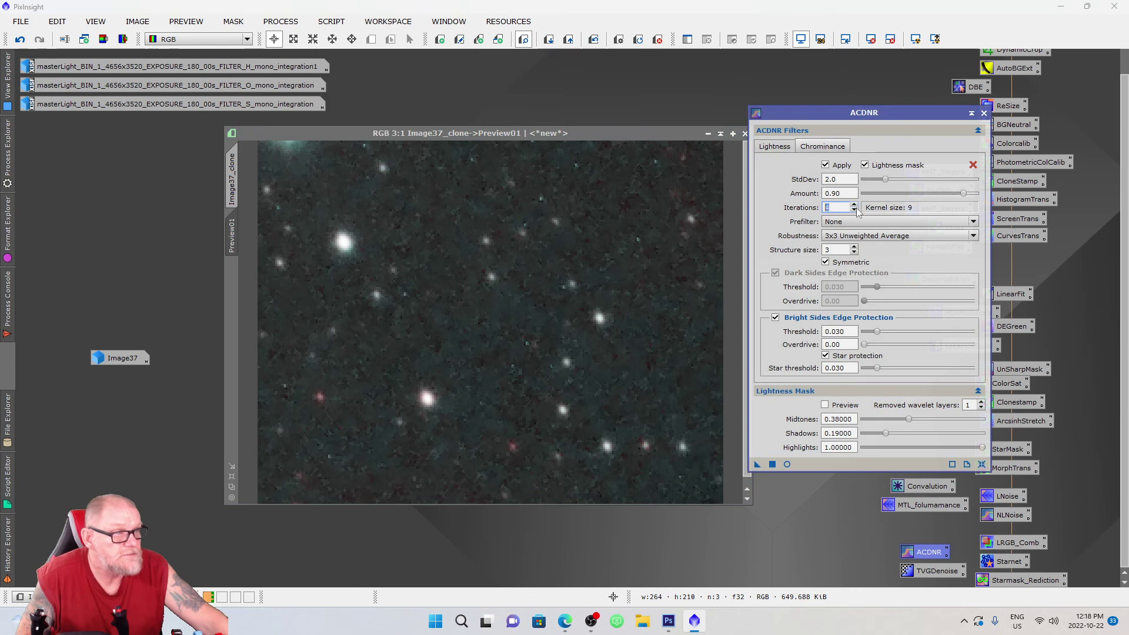
left_click(855, 247)
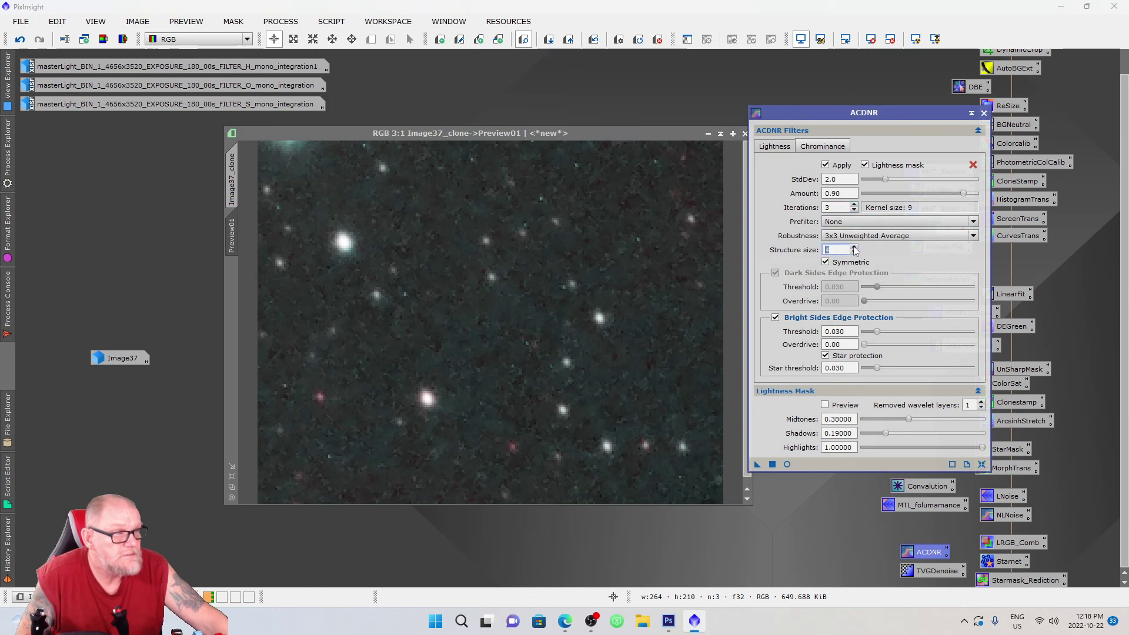
left_click(791, 147)
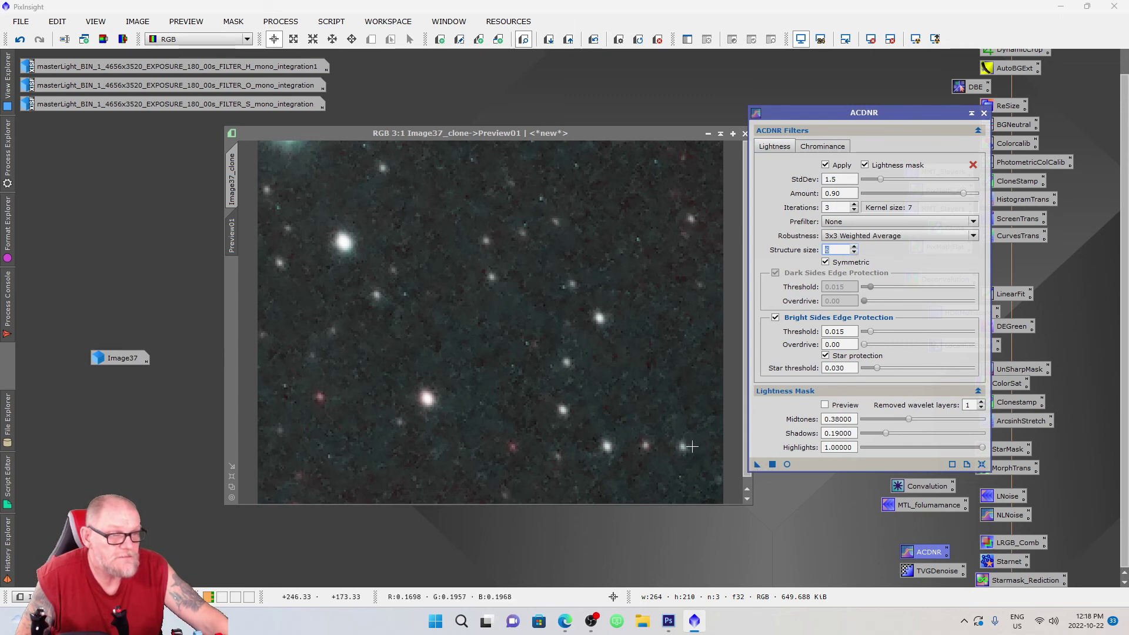
left_click_drag(691, 441, 692, 442)
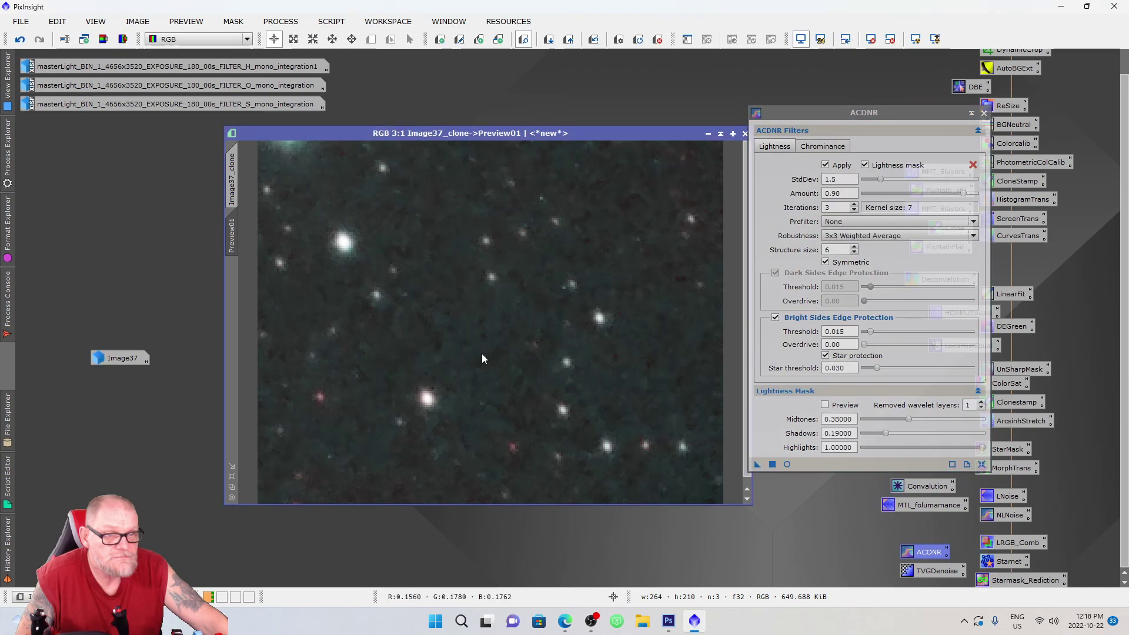
Compare Preview01 before and after noise reduction by resetting it and reapplying ACDNR.
left_click(232, 181)
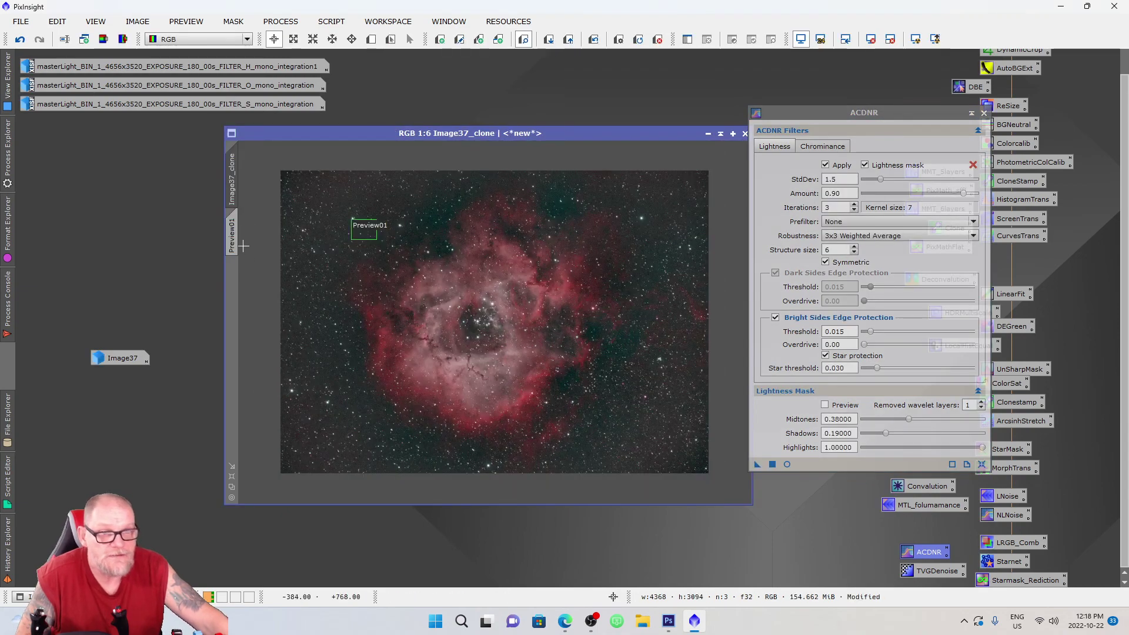
left_click(233, 230)
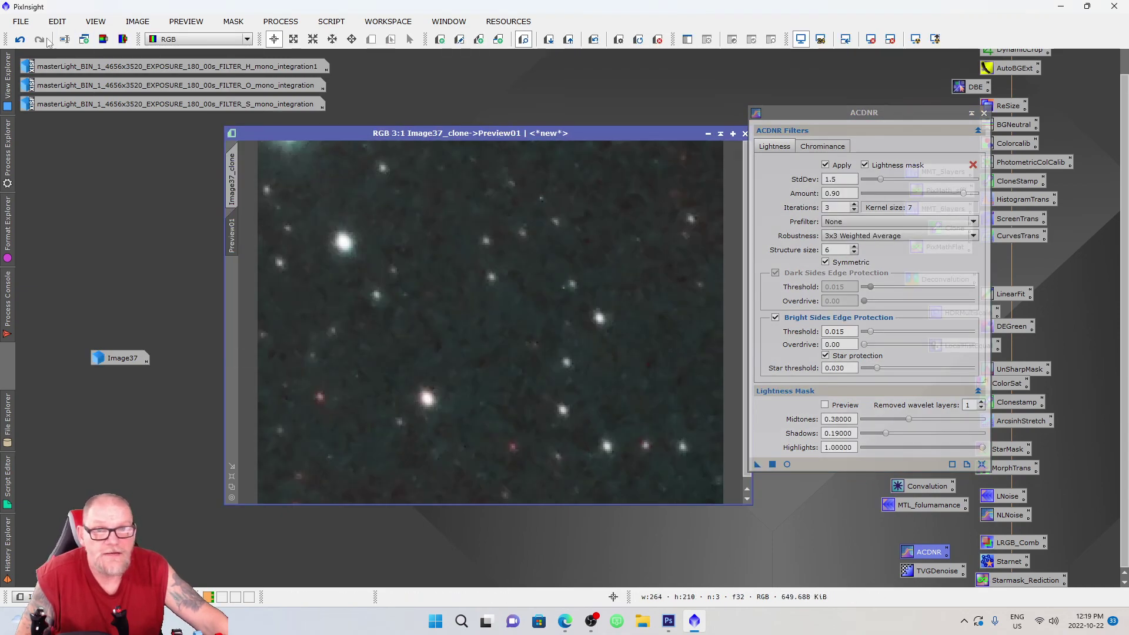
left_click(638, 40)
scroll(542, 231, "up", 2)
scroll(543, 250, "up", 1)
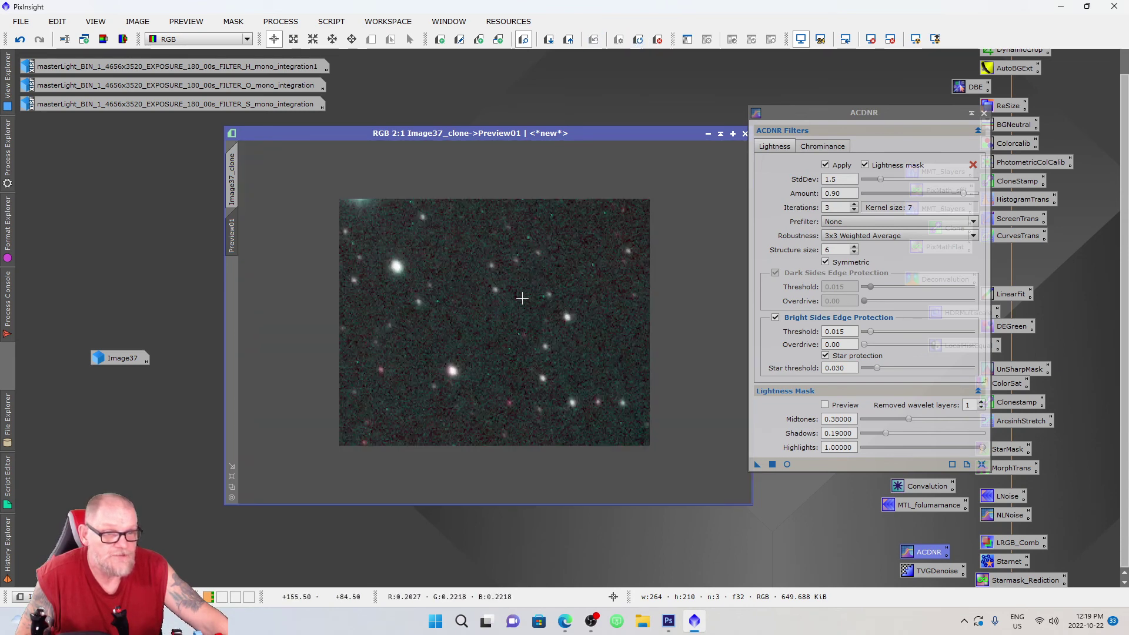
left_click(760, 465)
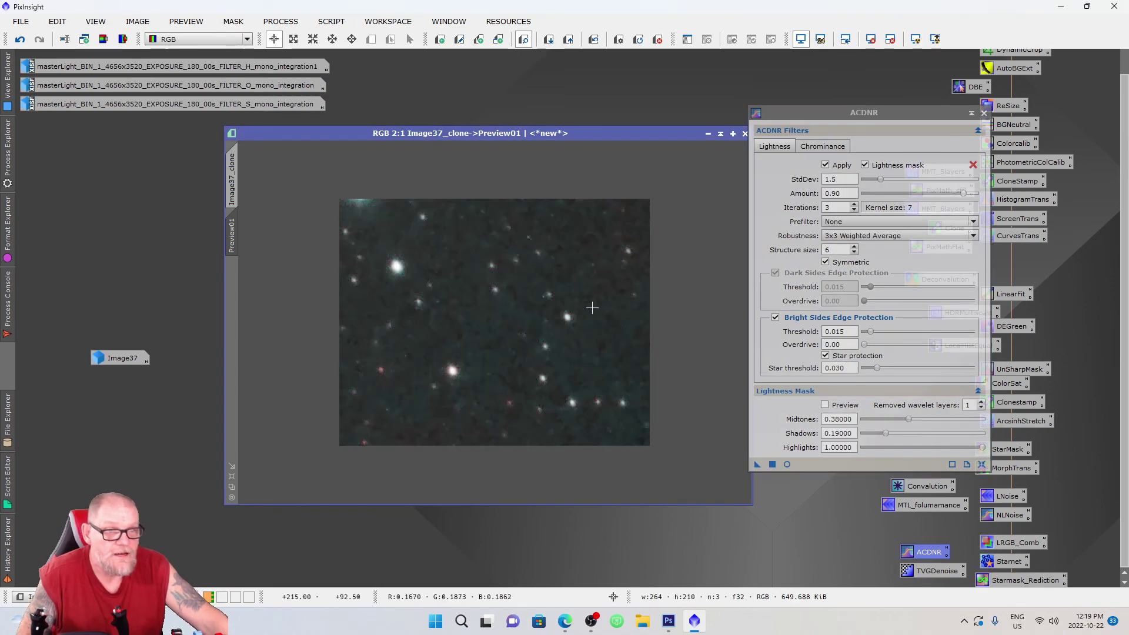
Apply ACDNR to the full Image37_clone, check the denoised nebula, close the process, and reposition the clone.
left_click(233, 187)
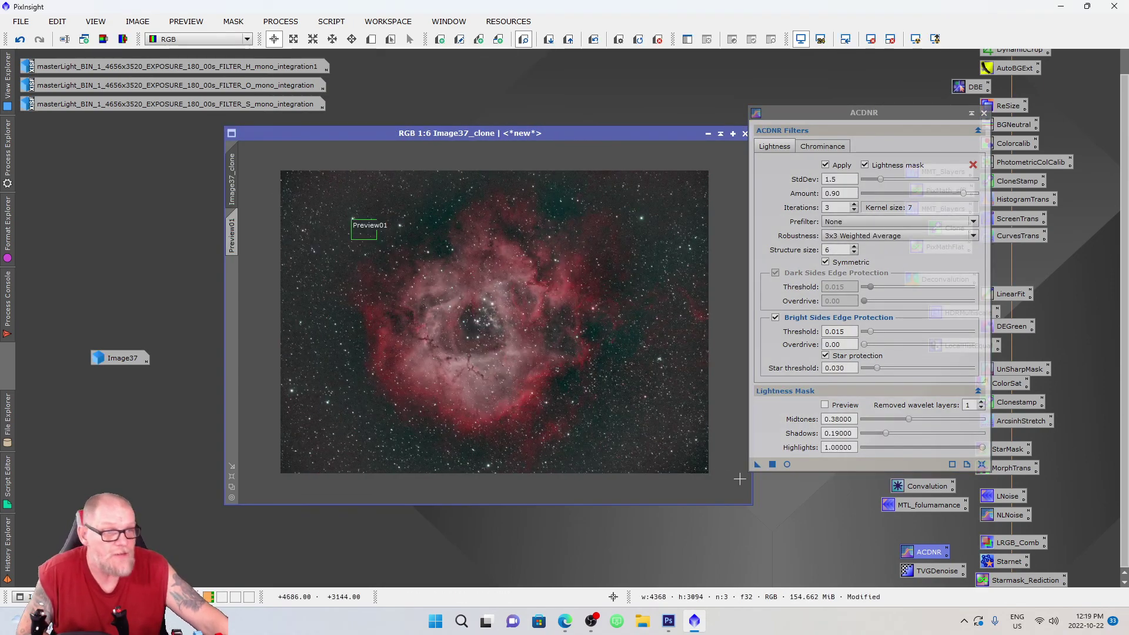
left_click(758, 464)
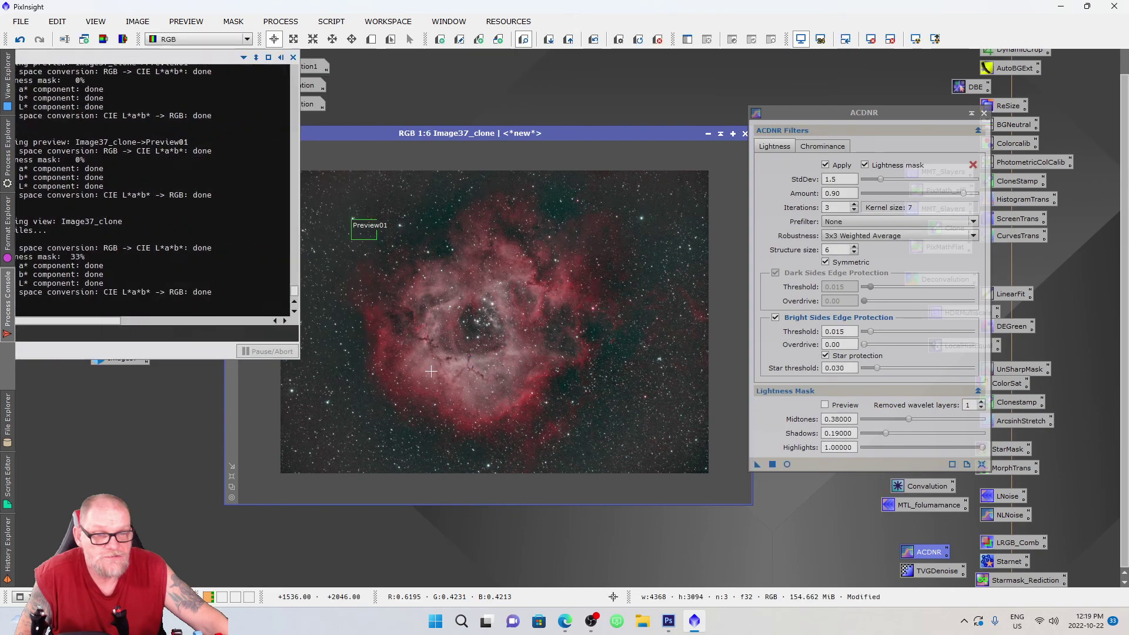
scroll(435, 355, "up", 2)
scroll(434, 356, "up", 1)
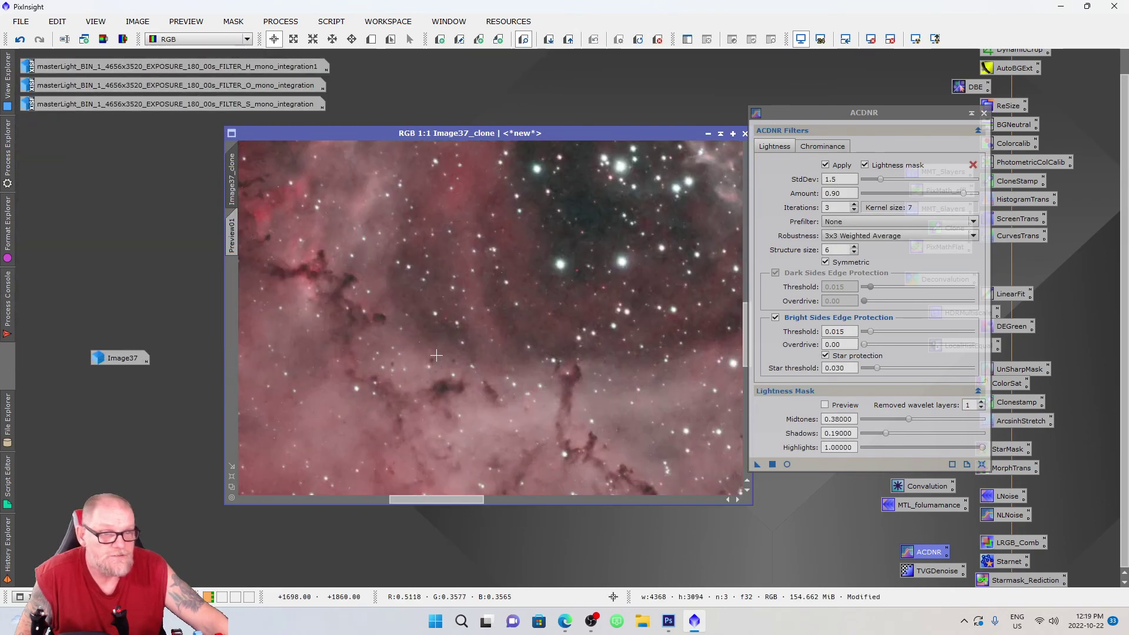
left_click_drag(518, 499, 564, 499)
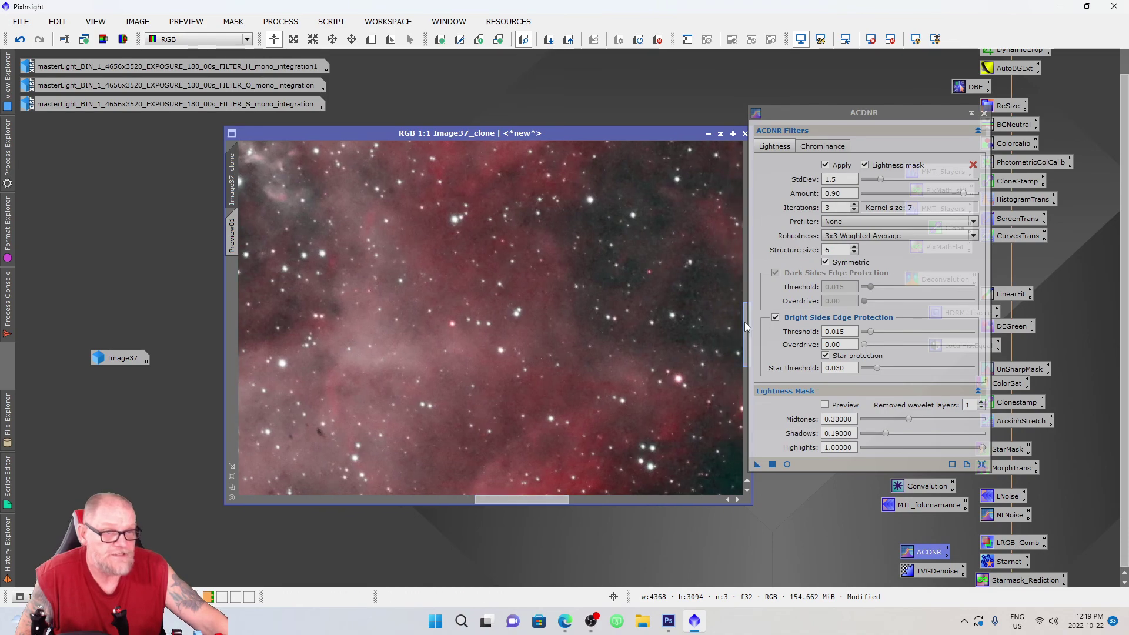
scroll(504, 323, "down", 1)
scroll(504, 323, "down", 3)
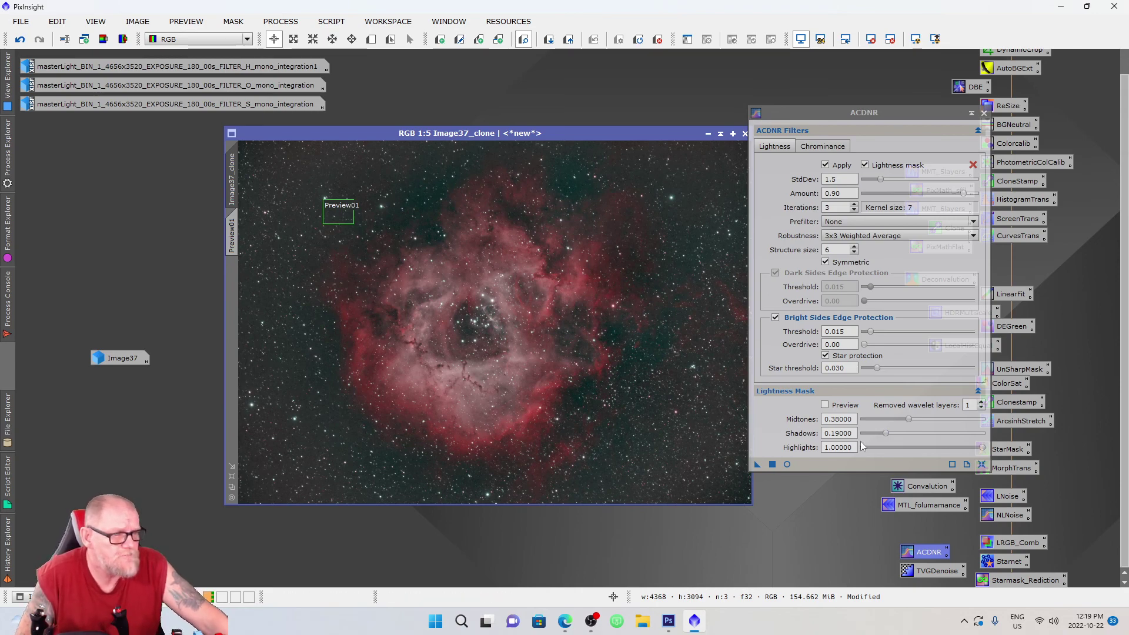
left_click(983, 113)
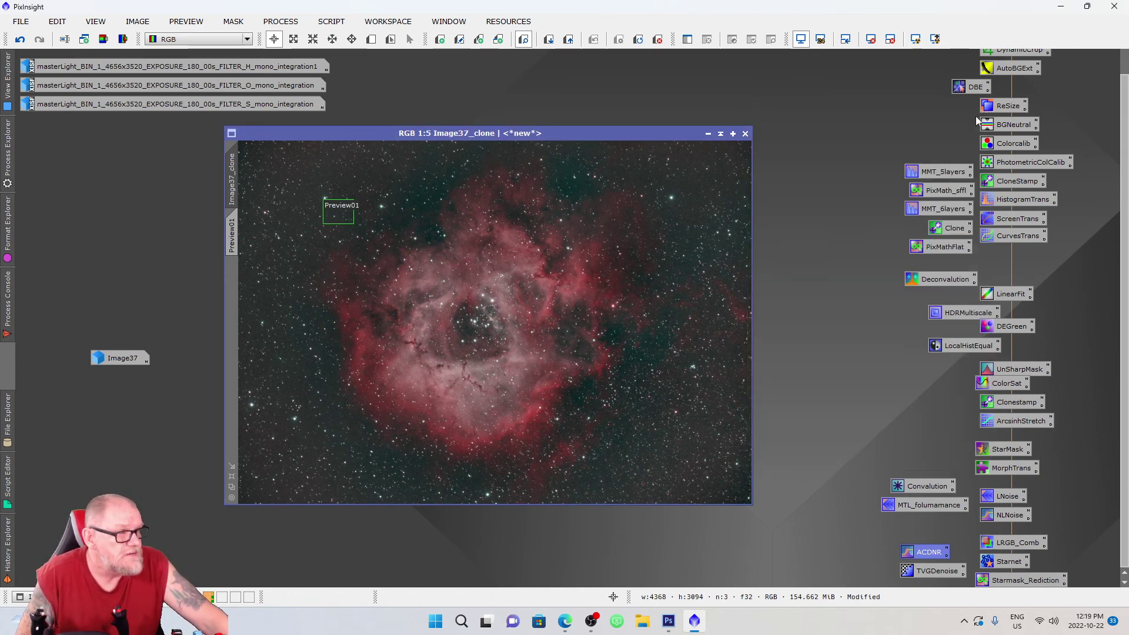
mouse_move(614, 134)
left_mouse_down()
mouse_move(625, 135)
mouse_move(604, 130)
left_mouse_up()
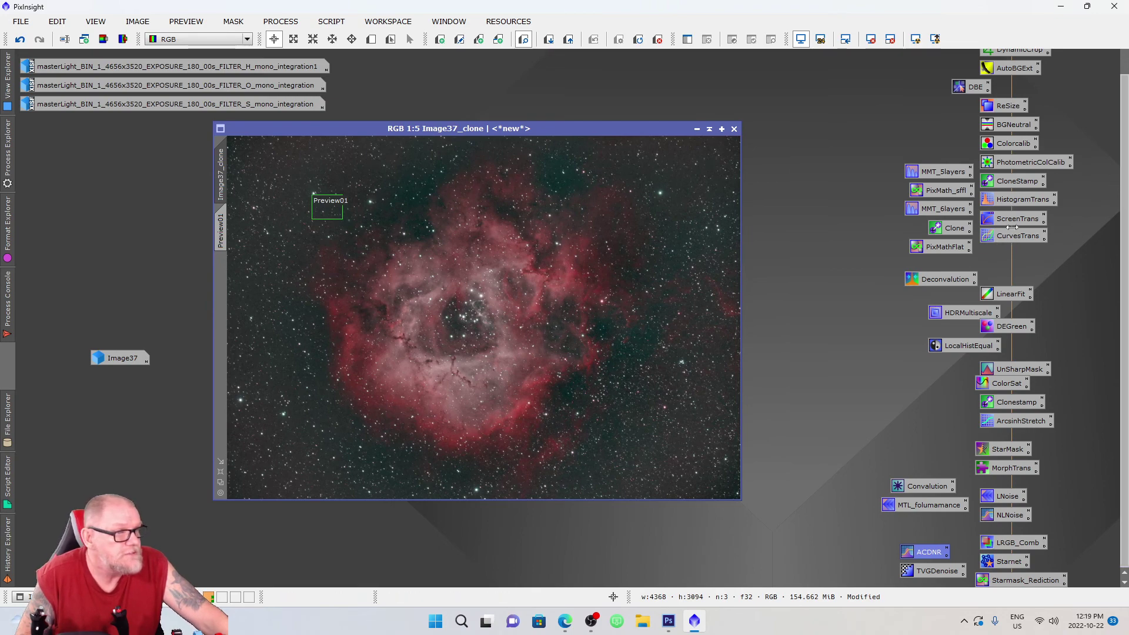
Apply HistogramTransformation to the clone with shadows 0.07964602 and midtones 0.47355769 using a real-time preview, and close the process.
double_click(1014, 200)
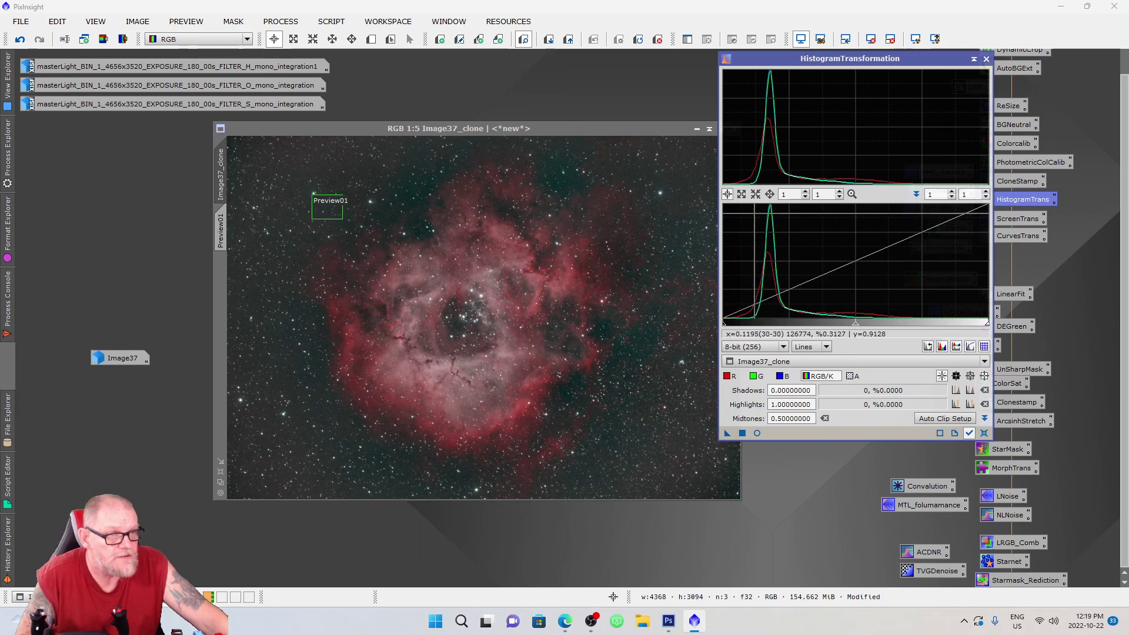
left_click(757, 433)
left_click_drag(724, 327, 744, 334)
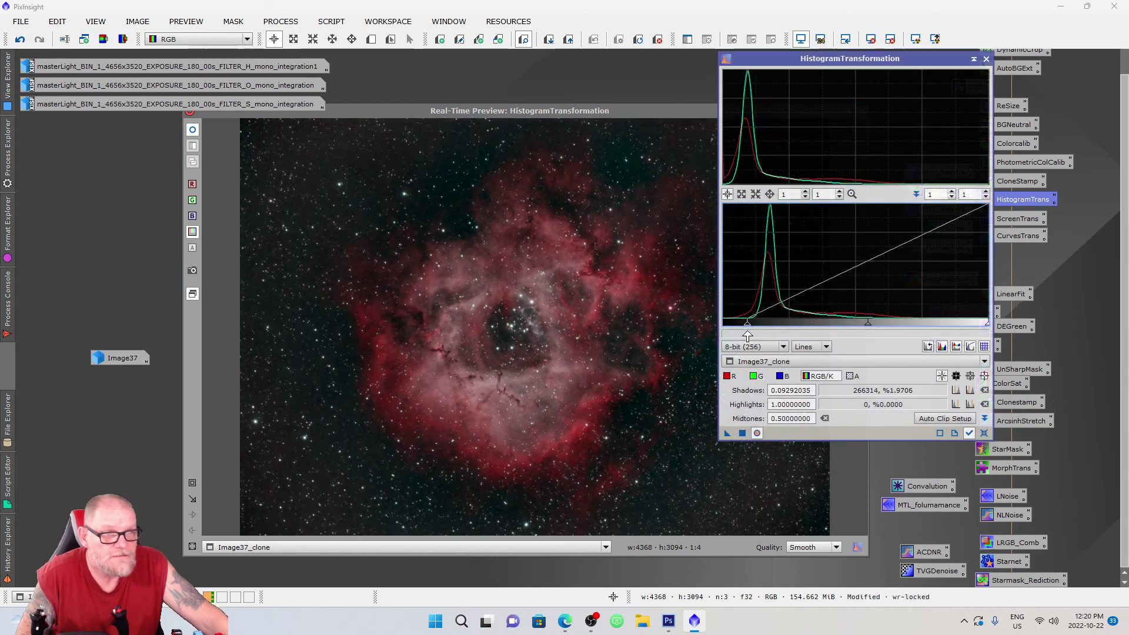
left_click_drag(865, 324, 860, 329)
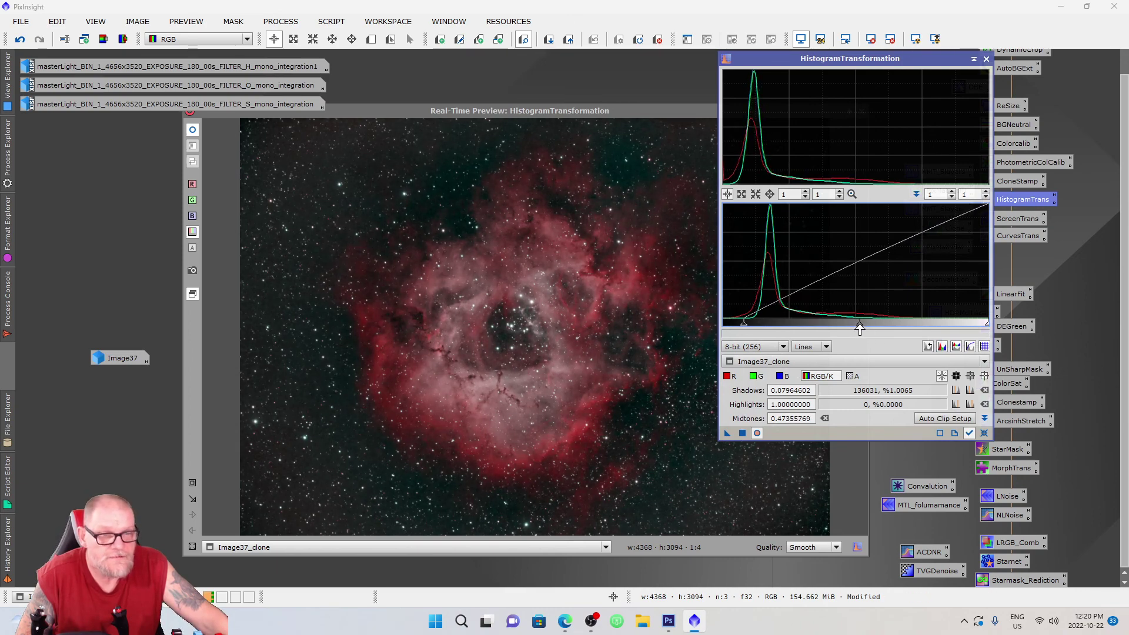
left_click(742, 433)
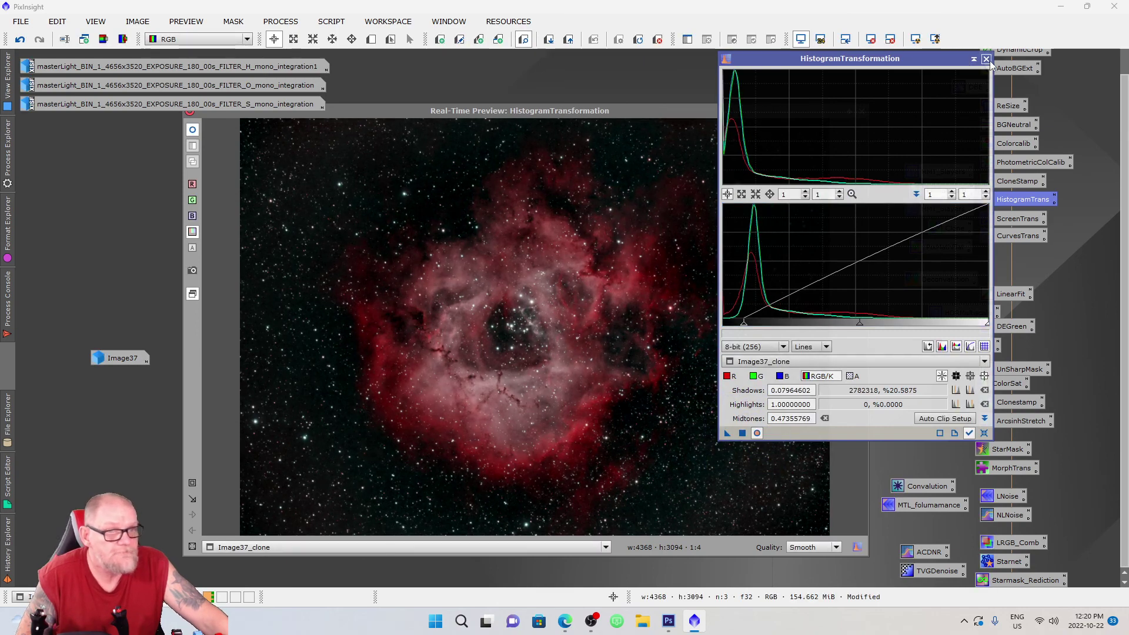
left_click(986, 59)
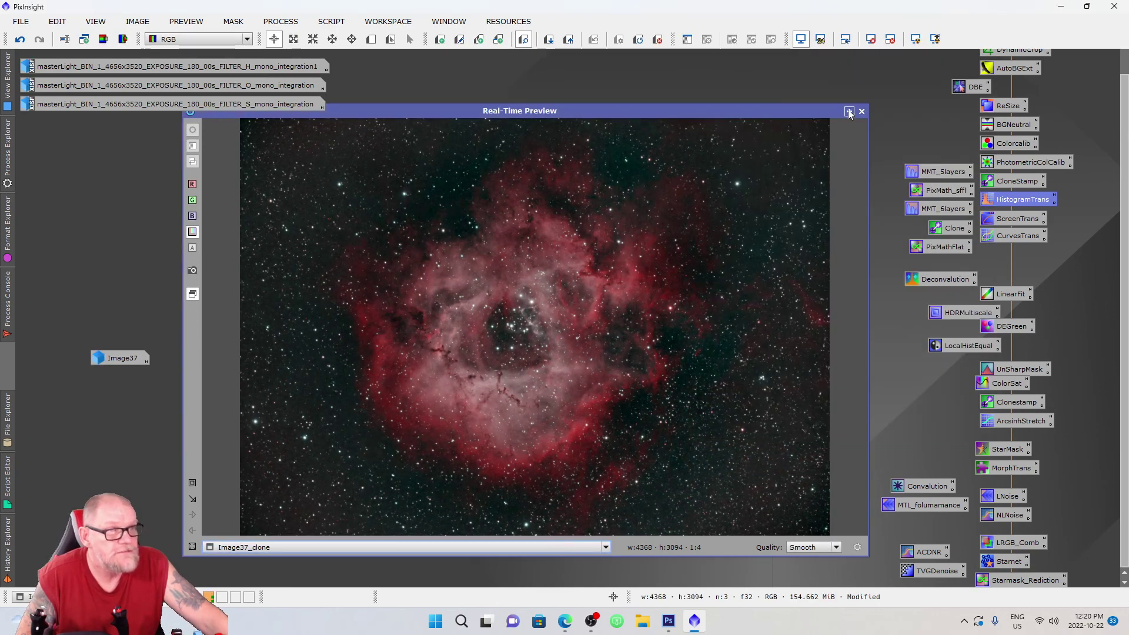
Close the real-time preview, check the adjusted nebula, and reposition the Image37_clone window.
left_click(862, 111)
scroll(378, 423, "down", 1)
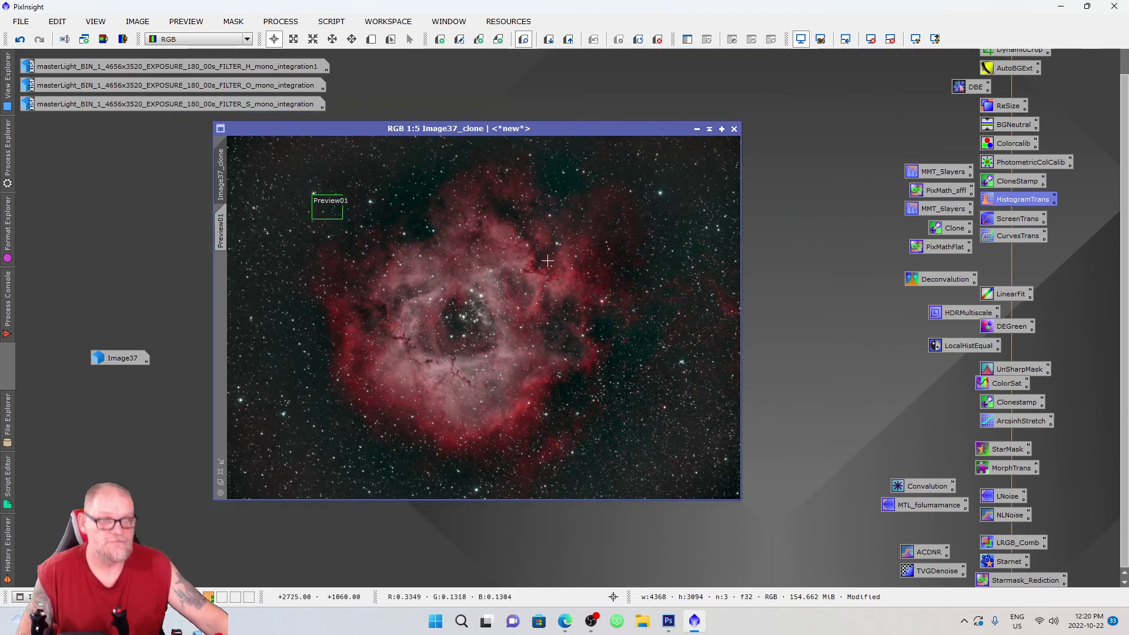
scroll(379, 423, "up", 2)
scroll(379, 424, "down", 2)
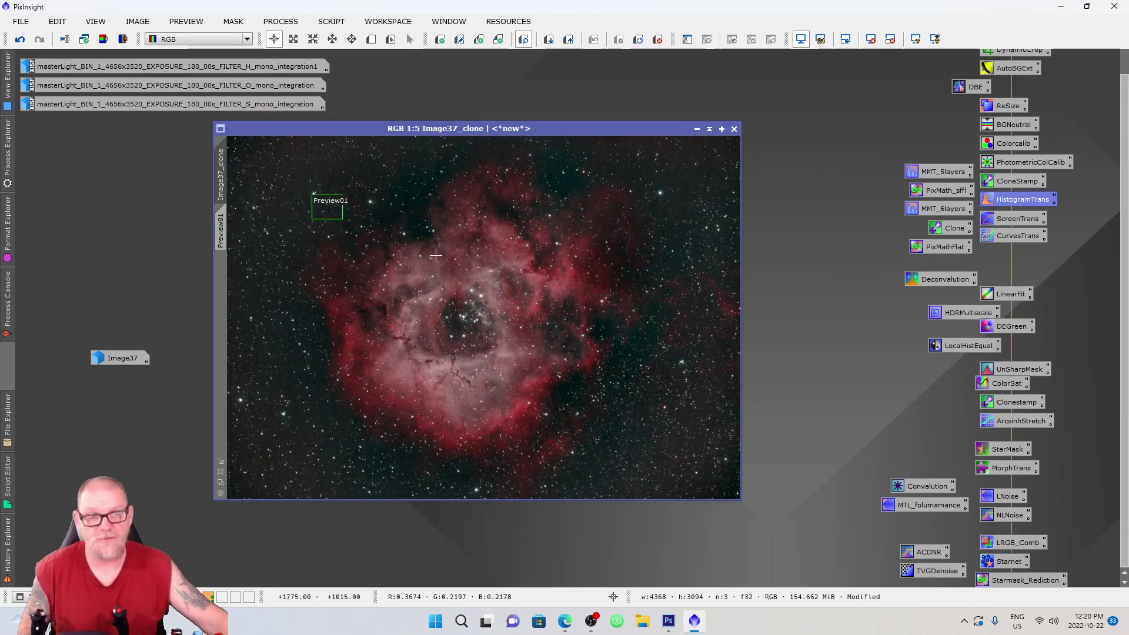
left_click_drag(471, 138, 521, 154)
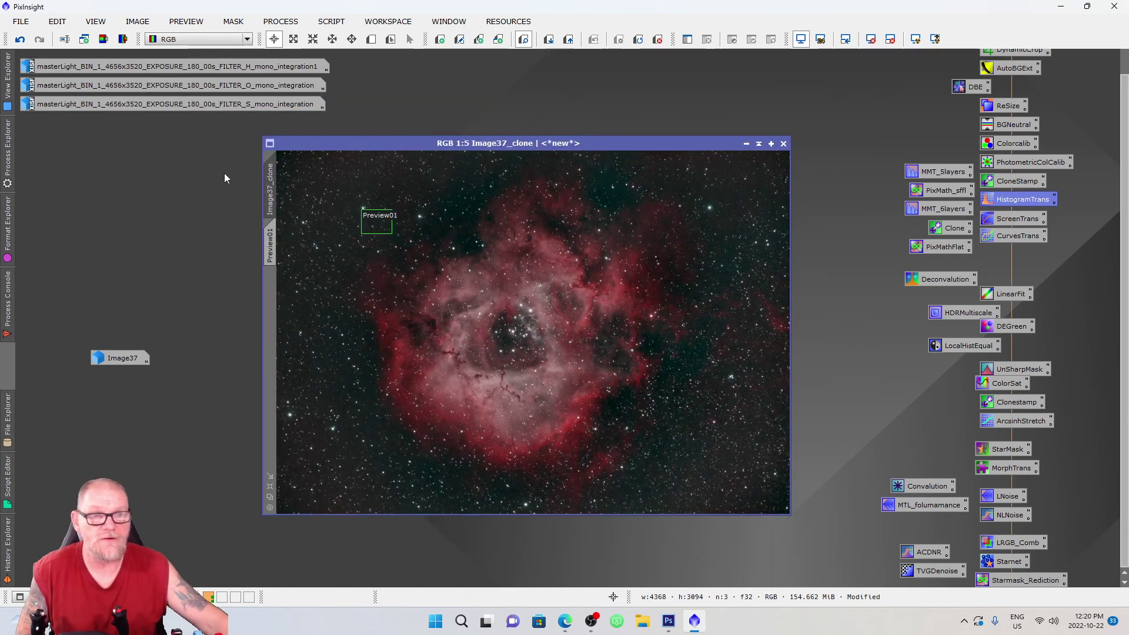
Restore the minimized O filter master to view its nebula signal, and minimize it again.
double_click(235, 87)
left_click_drag(782, 77, 822, 126)
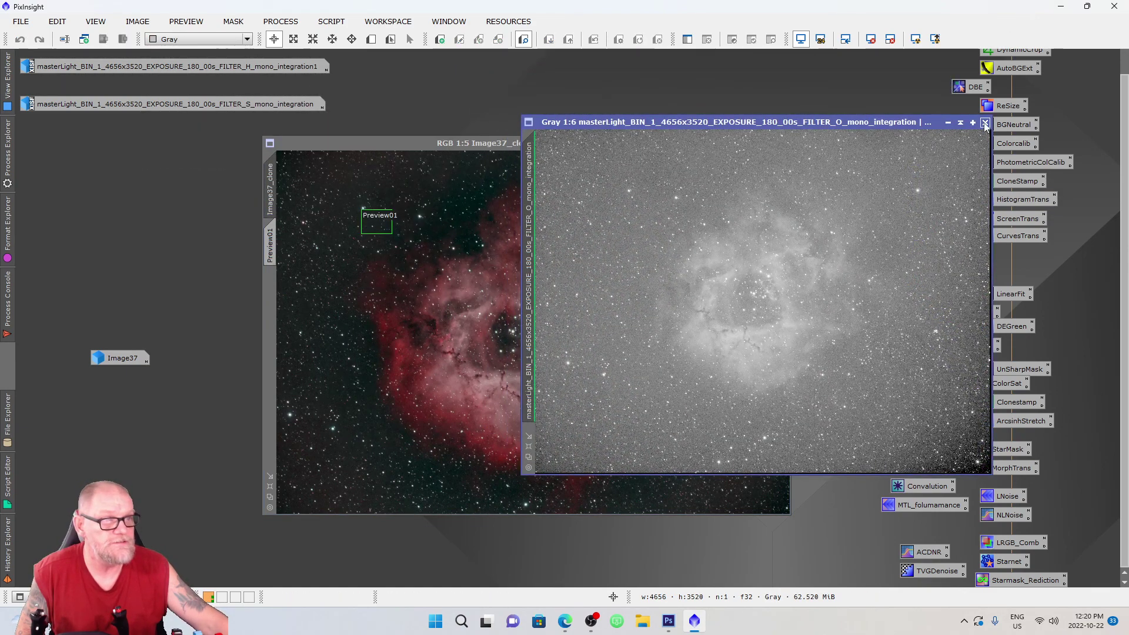
left_click(948, 128)
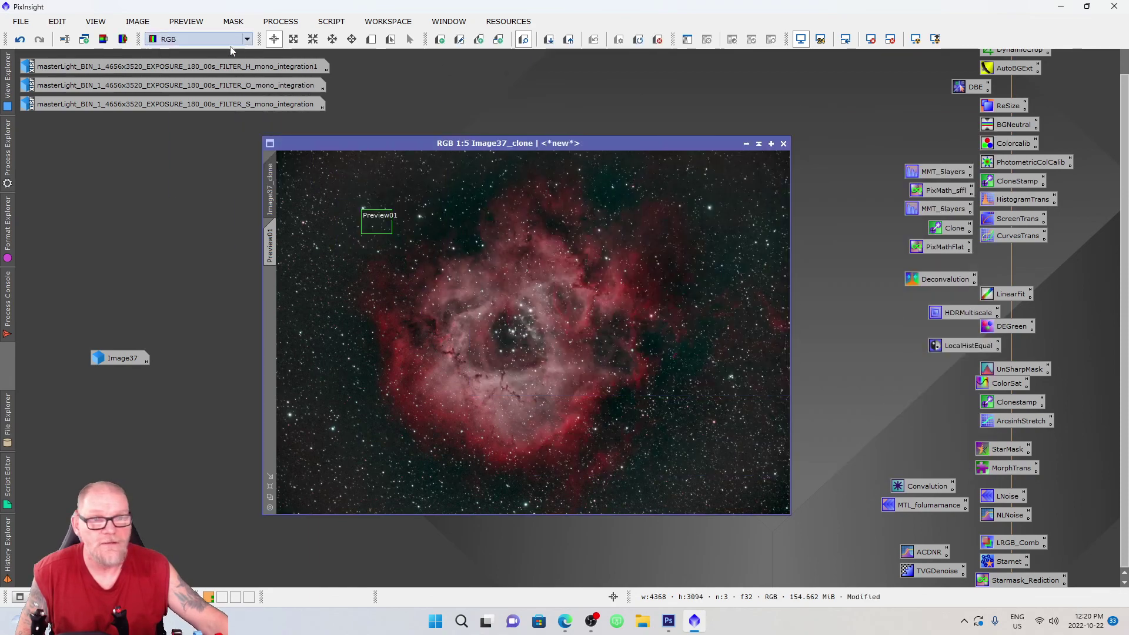
Restore the H filter master, examine its noise and nebula detail up close, and minimize it again.
double_click(206, 71)
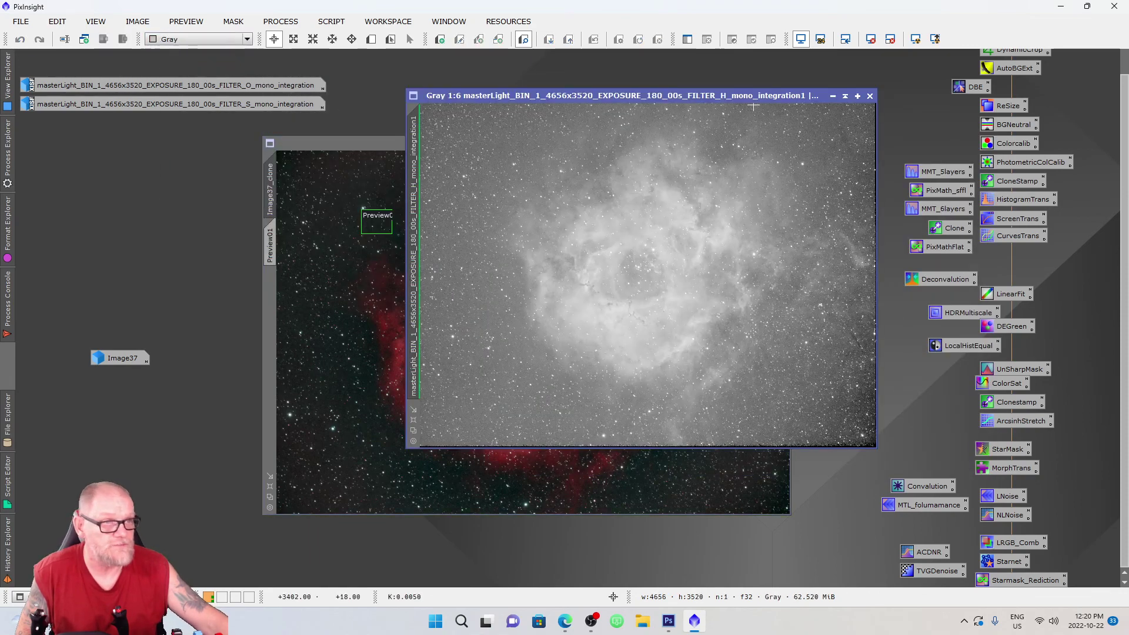
scroll(676, 235, "up", 5)
scroll(641, 271, "up", 2)
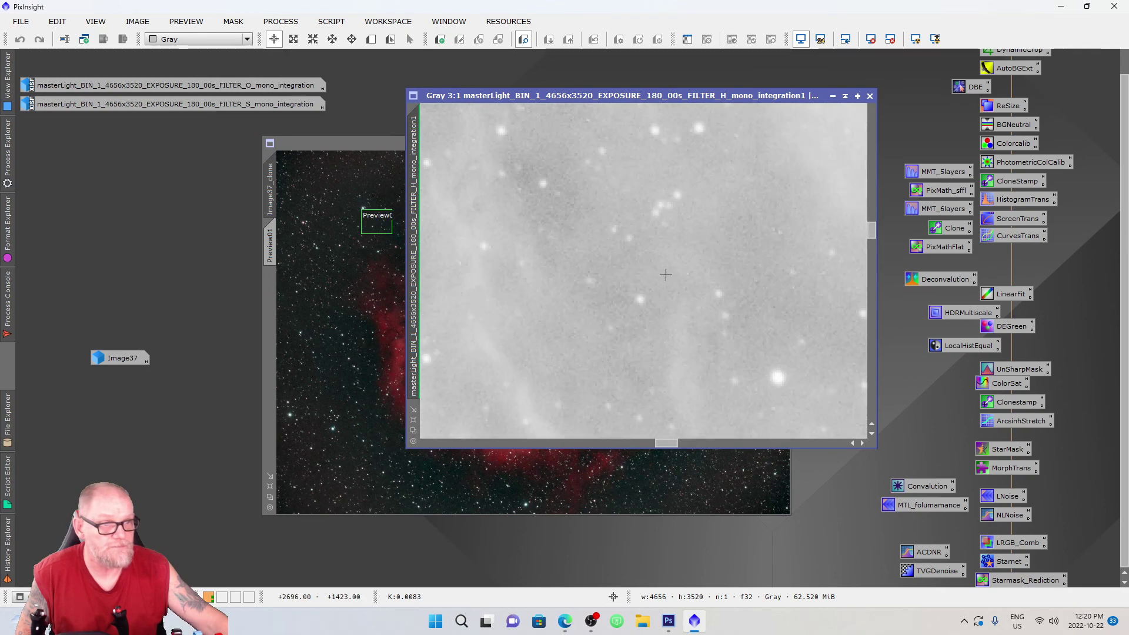
left_click_drag(665, 442, 635, 442)
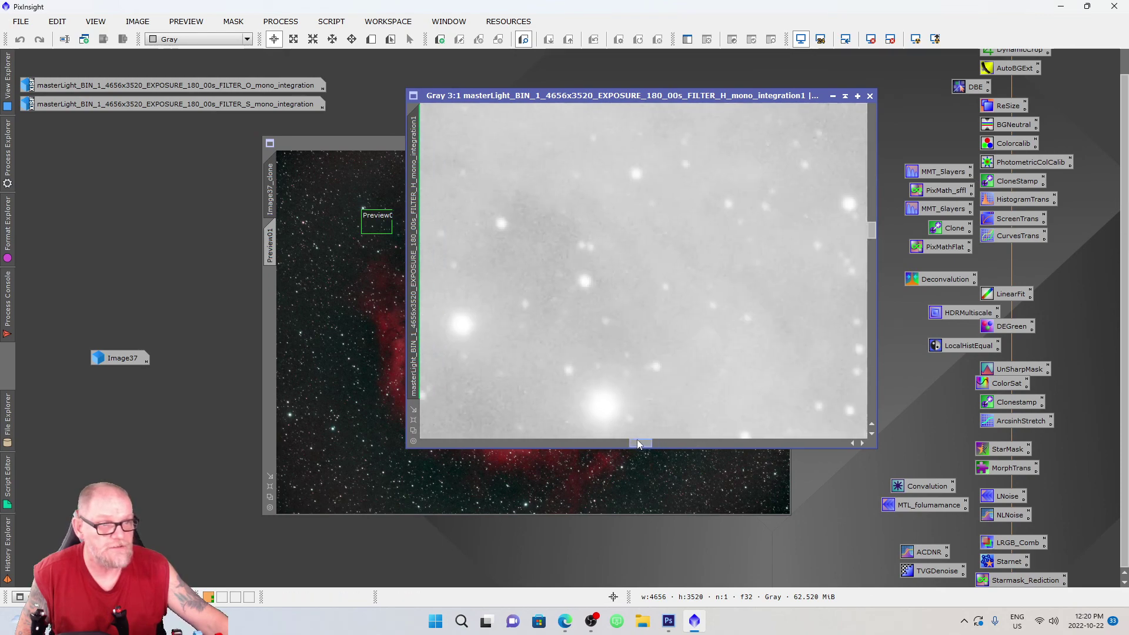
scroll(707, 261, "down", 1)
scroll(708, 261, "down", 5)
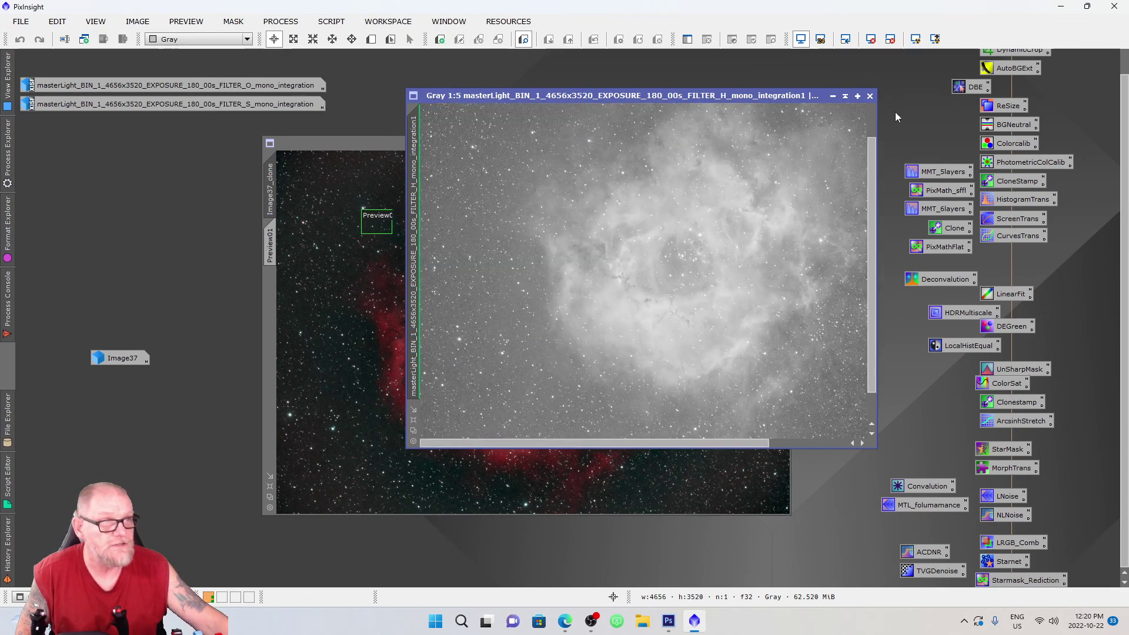
left_click(833, 96)
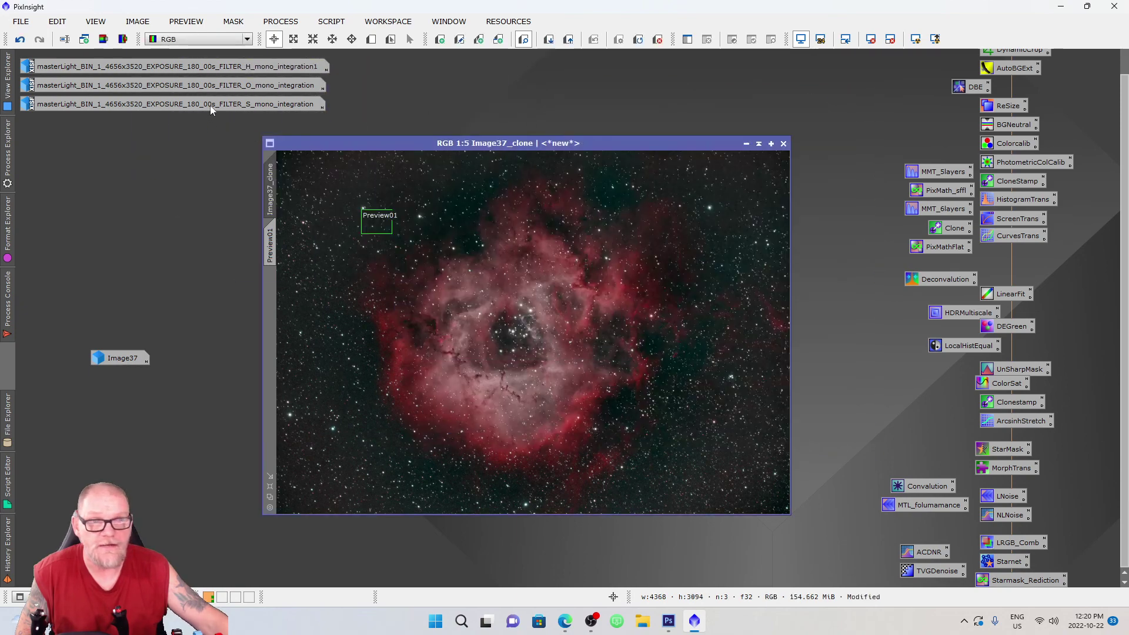
Restore the S filter master to view its nebula signal, and minimize it again.
double_click(210, 104)
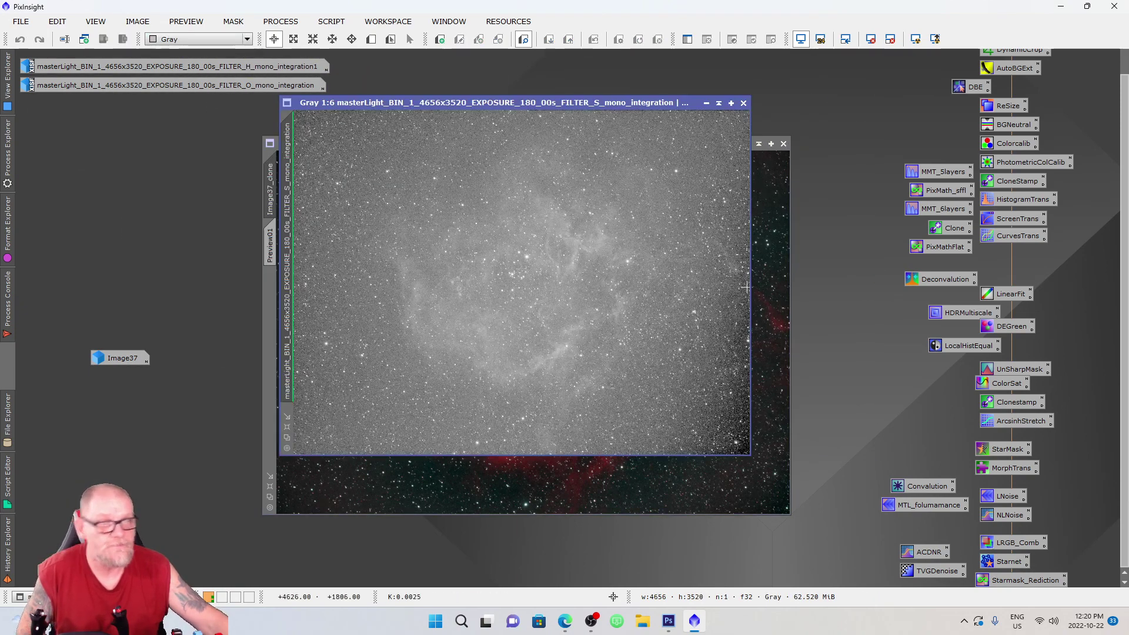
left_click(706, 104)
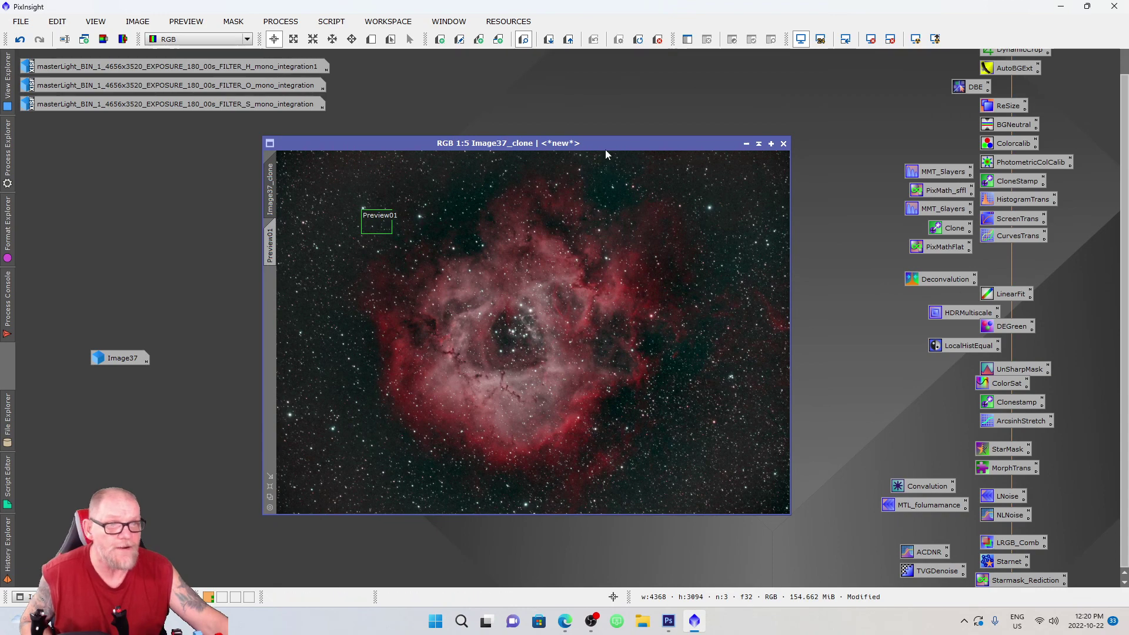
Examine the stars, dark lanes and core of the nebula in Image37_clone up close and as a whole.
left_click(605, 147)
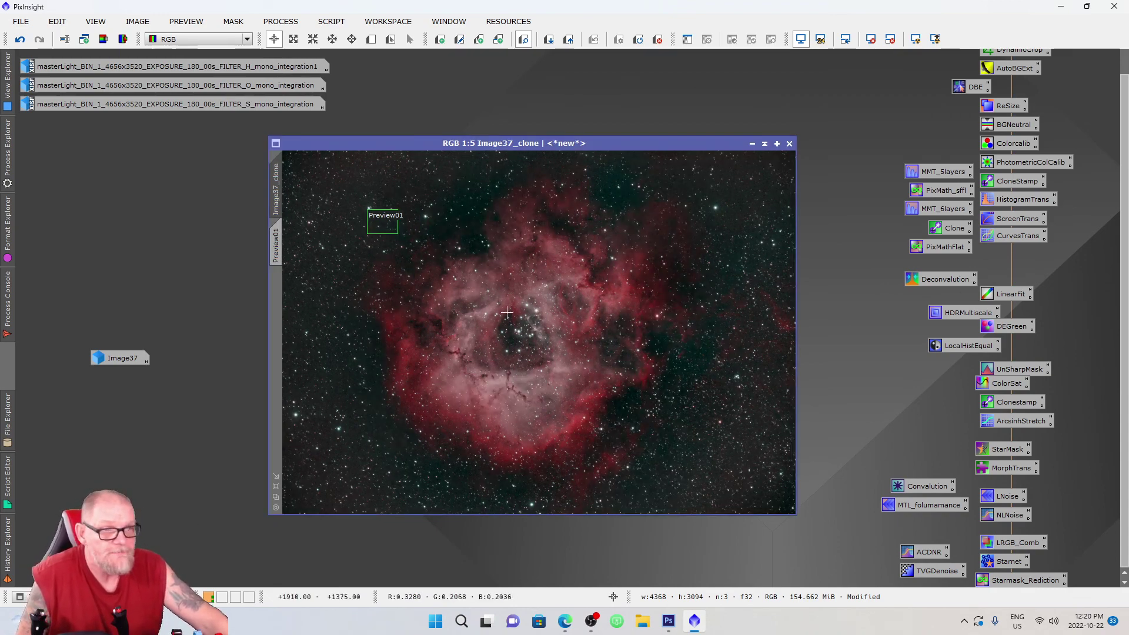
key("ctrl+z")
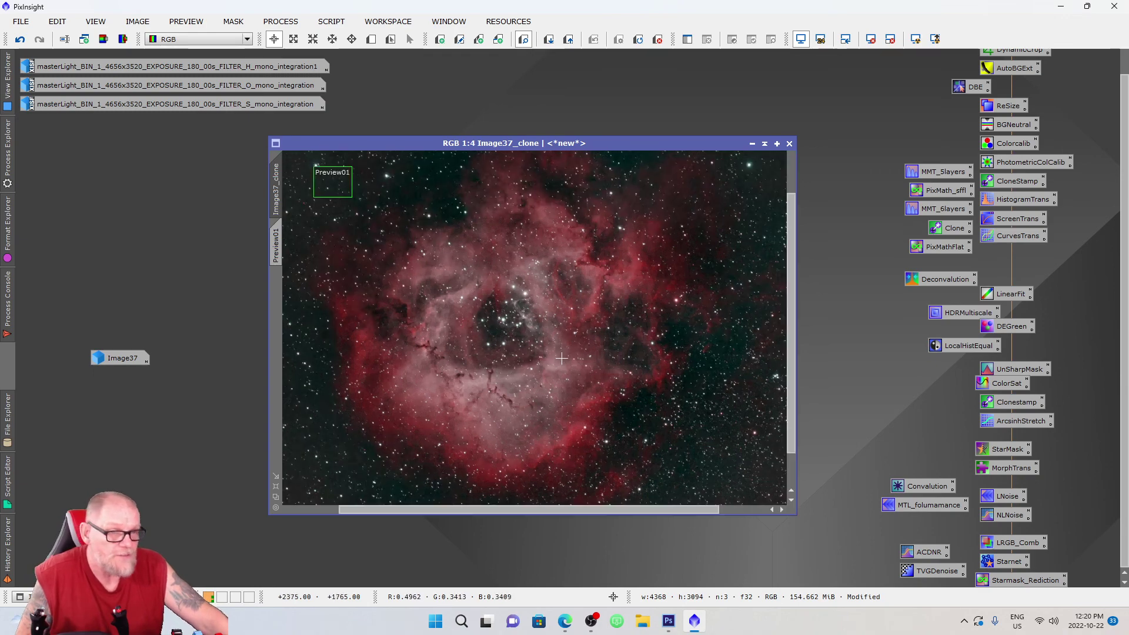
key("ctrl+y")
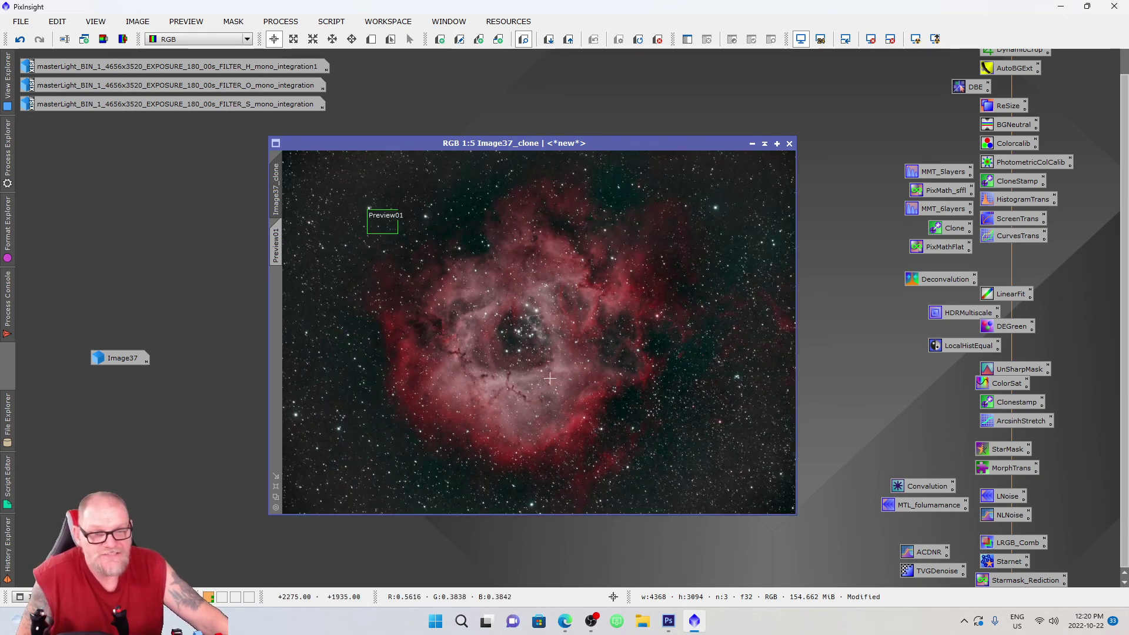
scroll(547, 390, "up", 2)
scroll(548, 390, "down", 2)
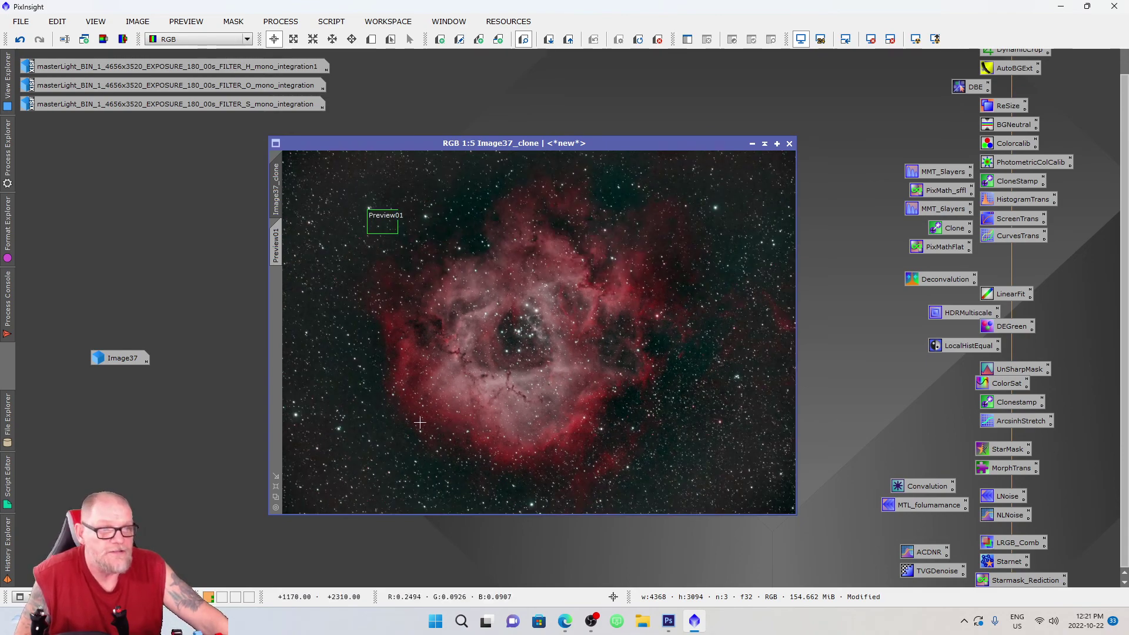
scroll(420, 422, "up", 4)
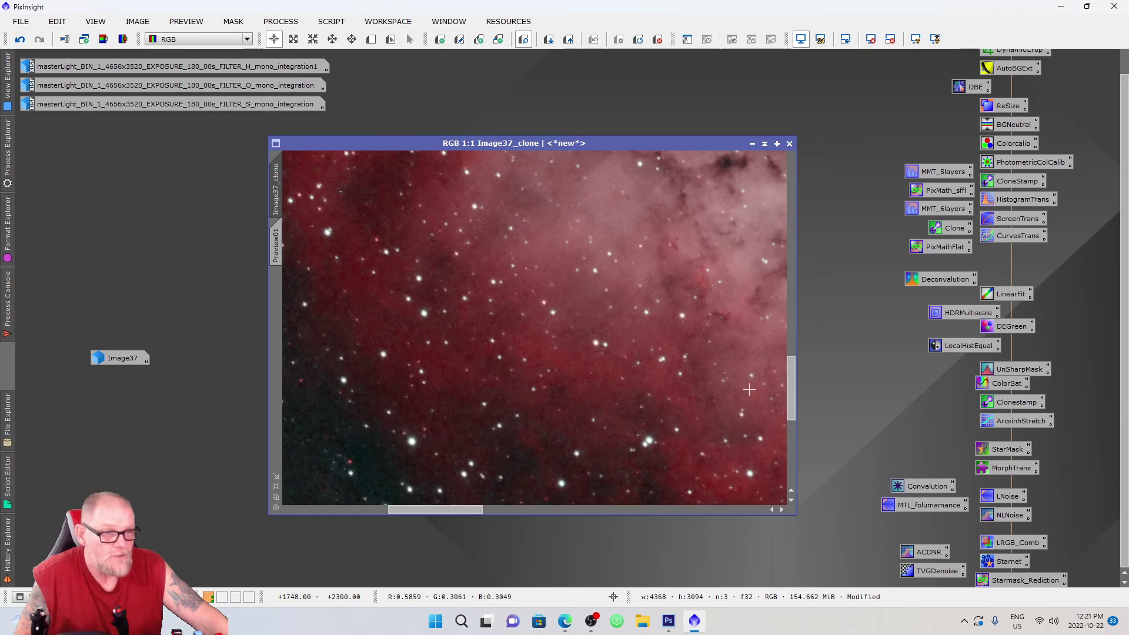
left_click_drag(791, 394, 788, 333)
scroll(564, 333, "down", 3)
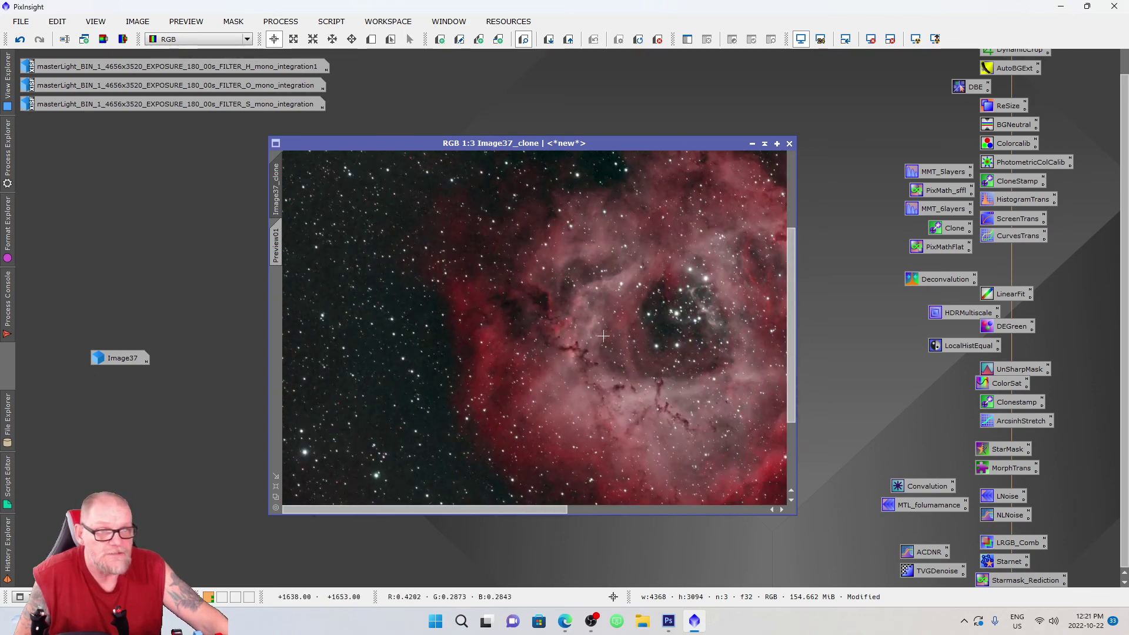
scroll(565, 334, "down", 2)
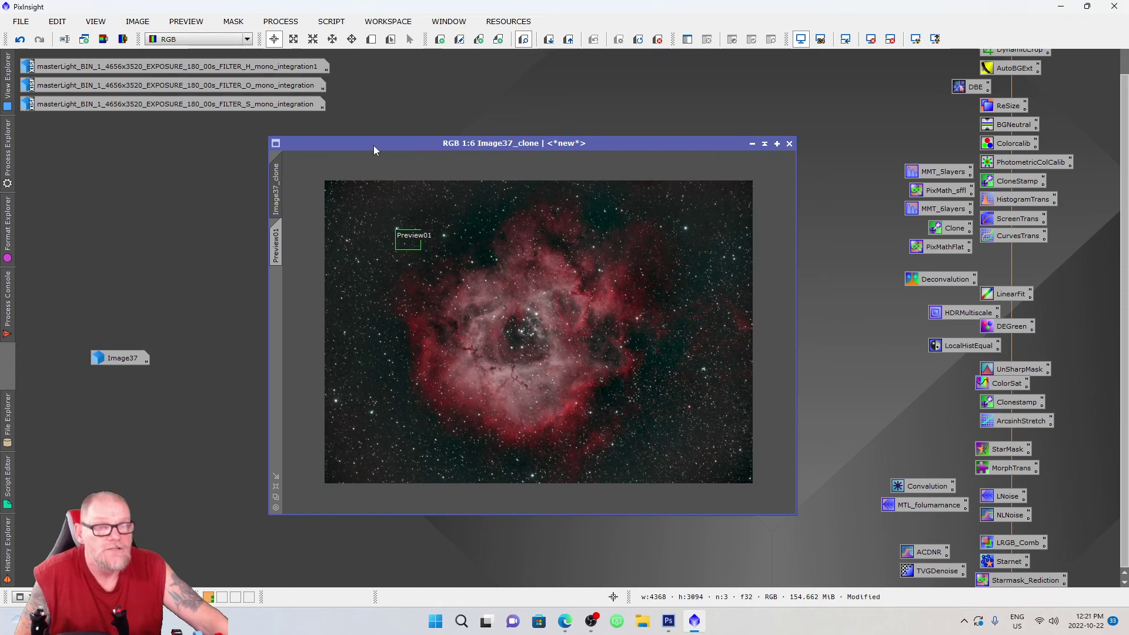
left_click_drag(373, 146, 351, 142)
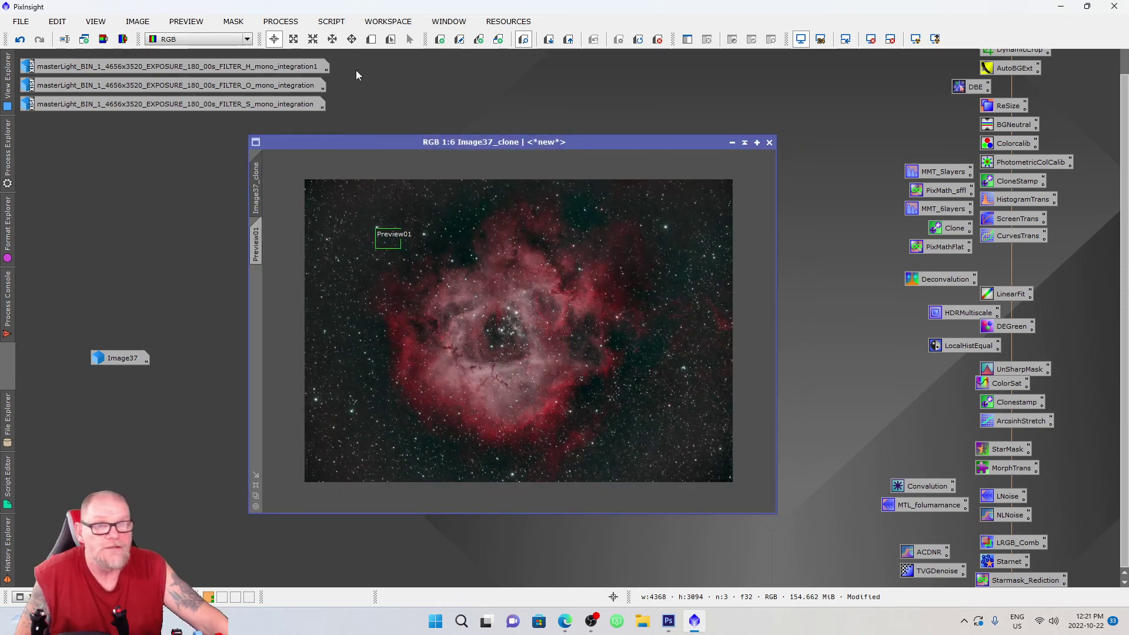
Enlarge the Image37_clone window and apply StarNet2 to the clone with stride 256 and starmask creation enabled.
left_click(324, 22)
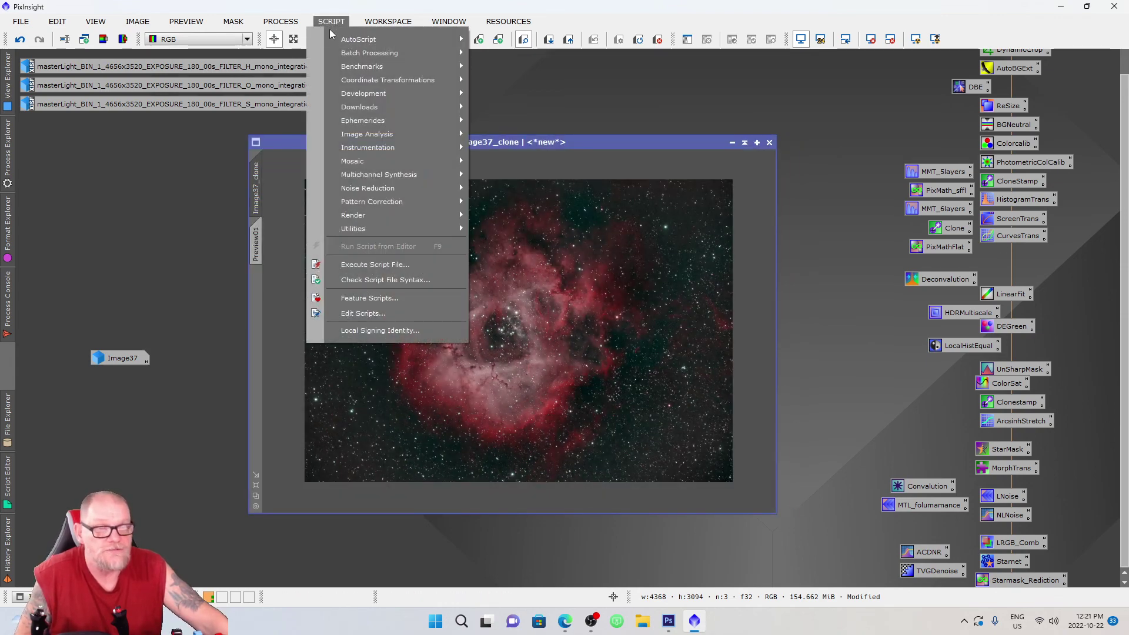
mouse_move(281, 21)
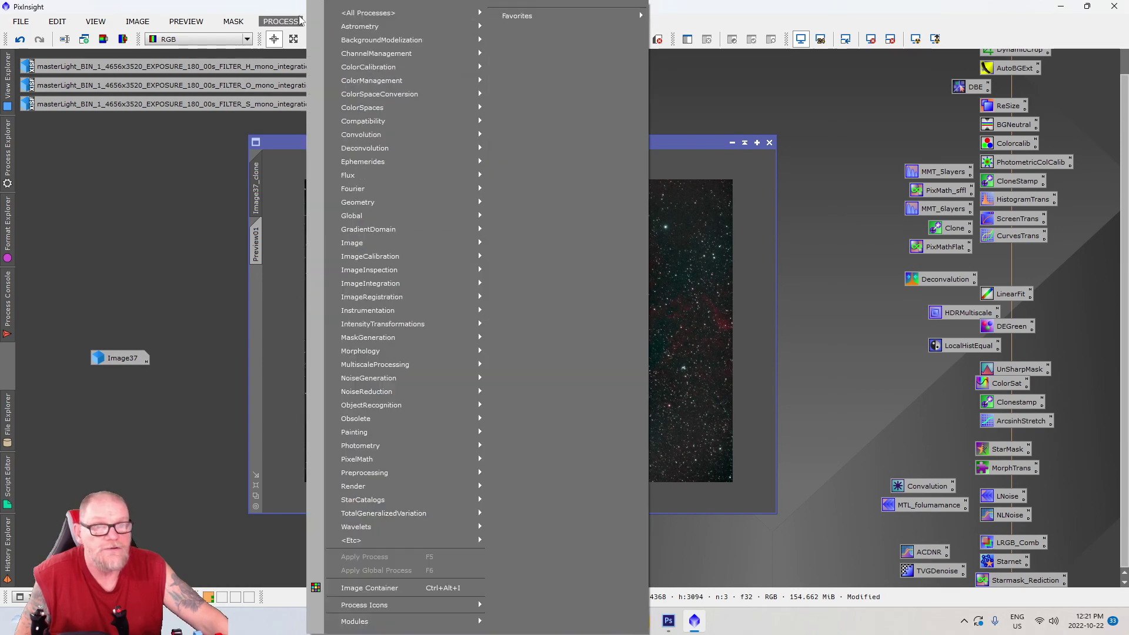
mouse_move(346, 16)
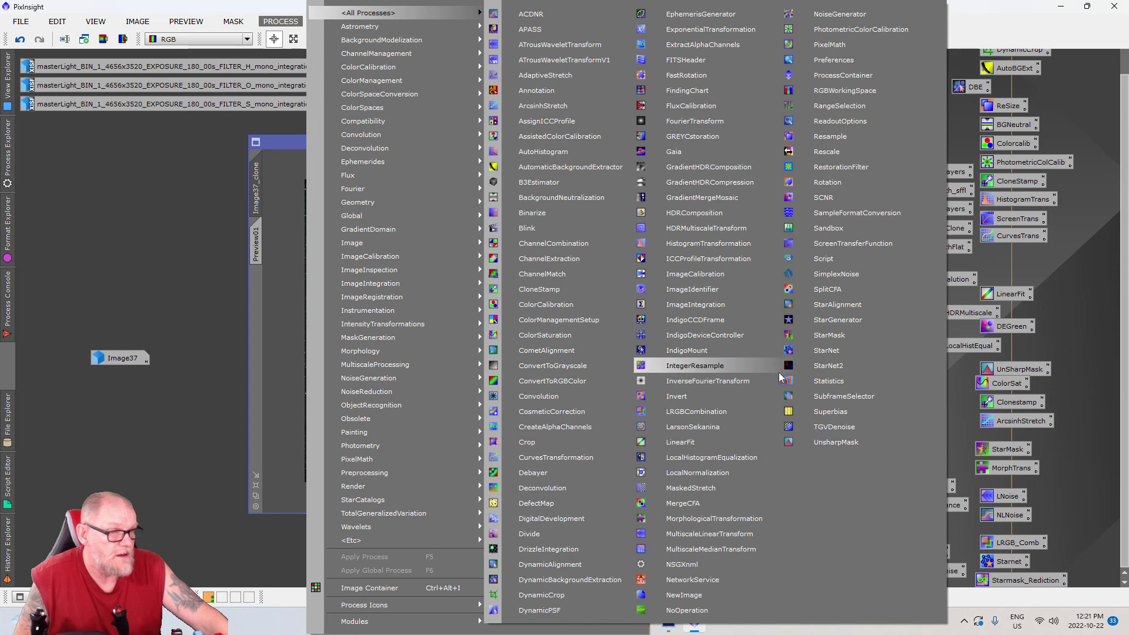
left_click(827, 366)
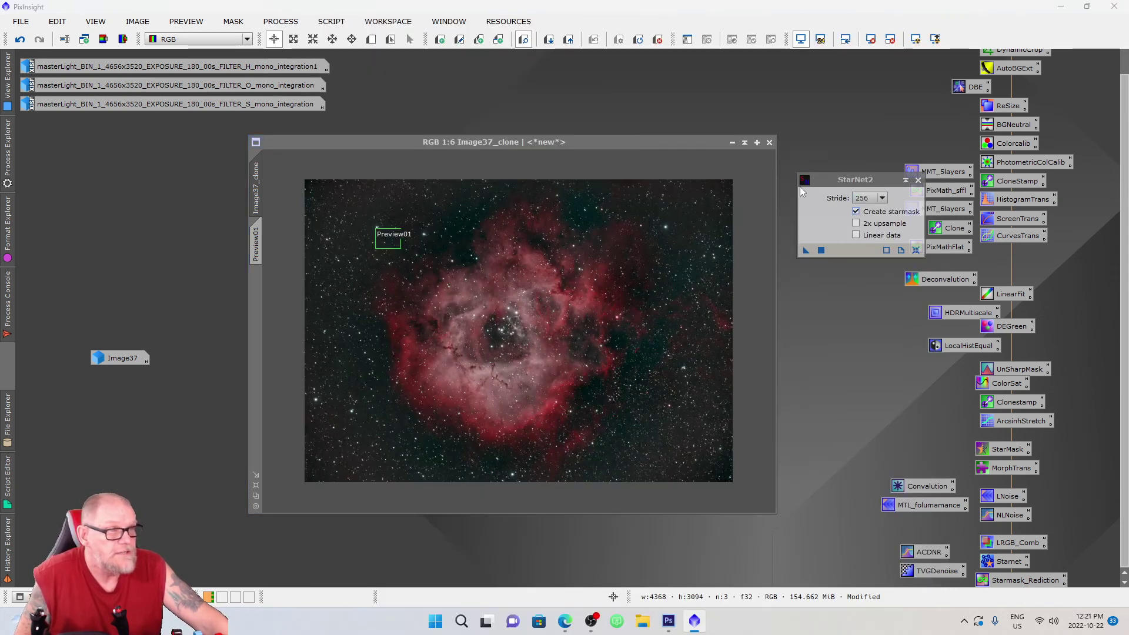
left_click_drag(248, 514, 191, 531)
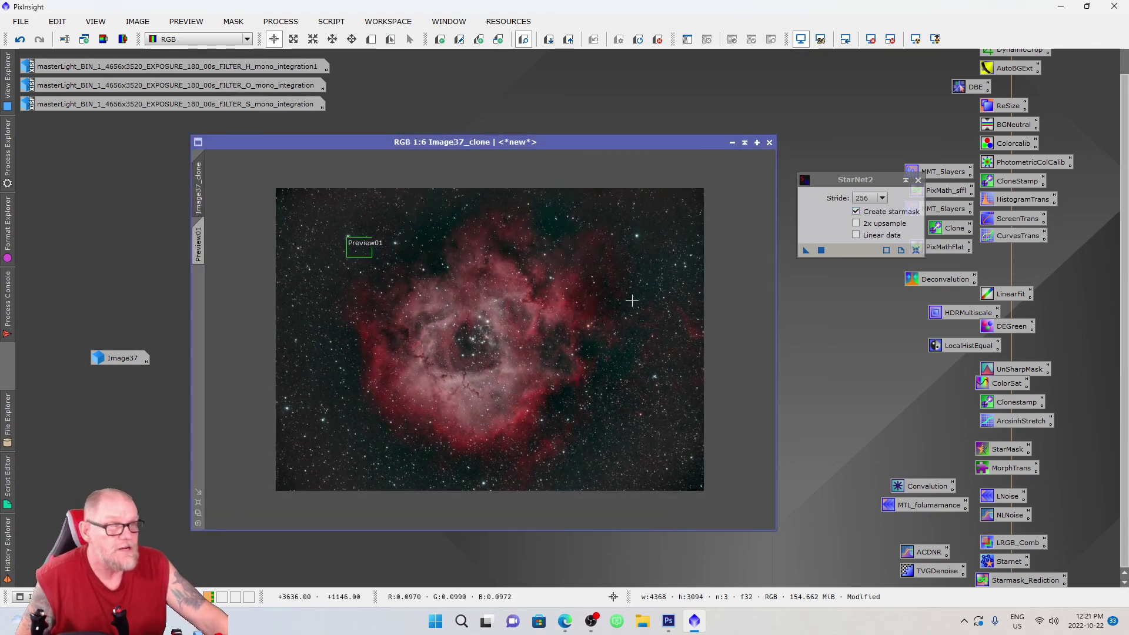
scroll(631, 301, "up", 1)
scroll(631, 301, "down", 1)
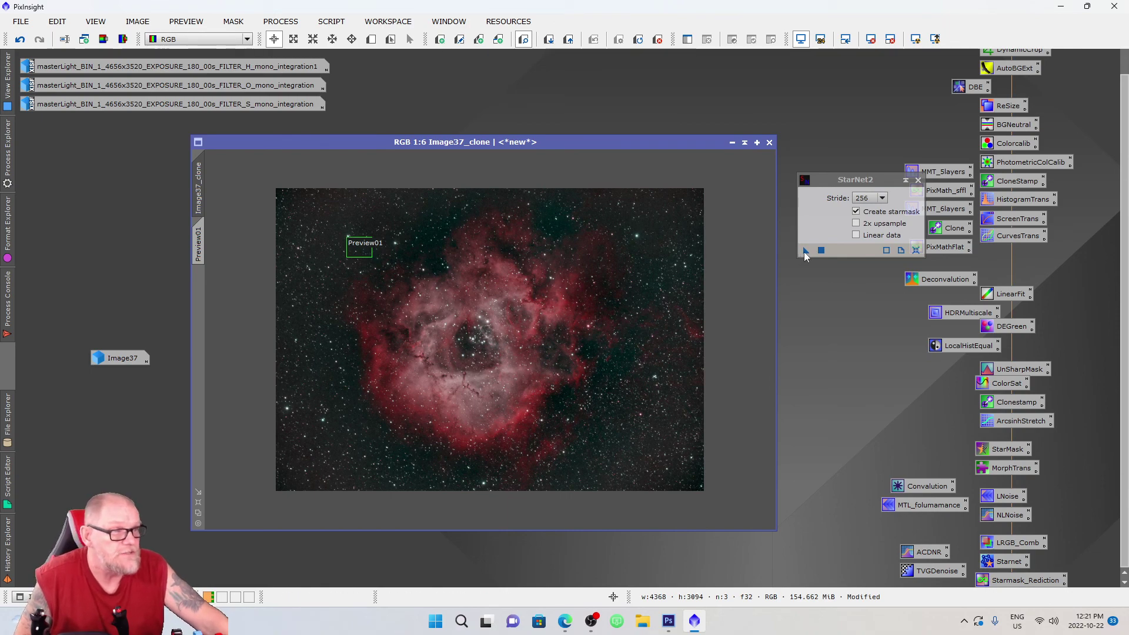
left_click_drag(806, 250, 603, 299)
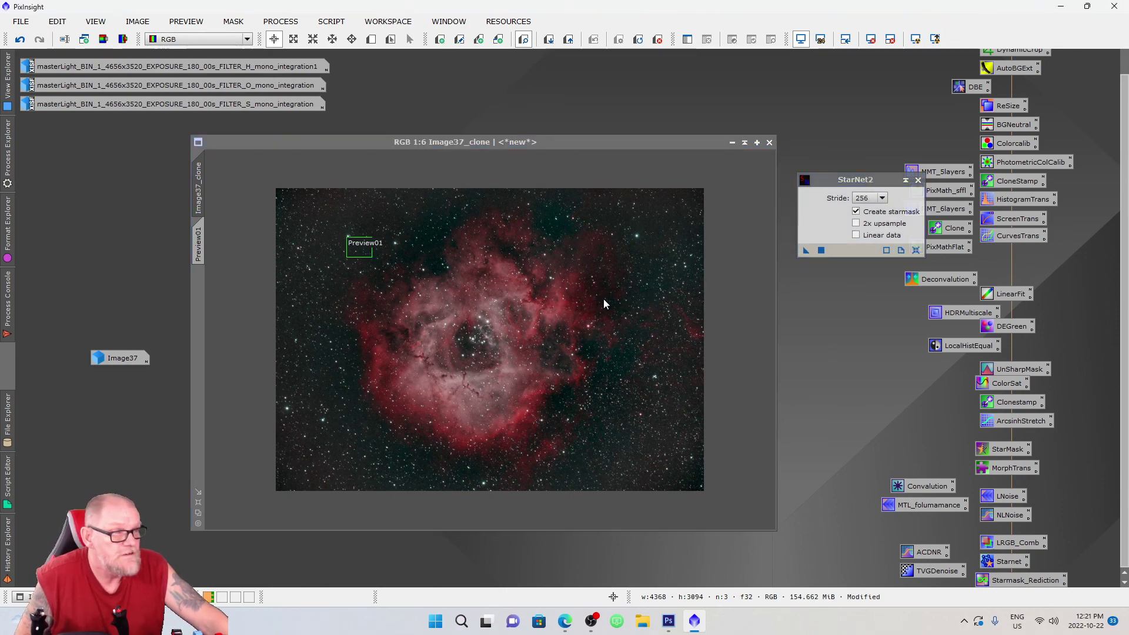
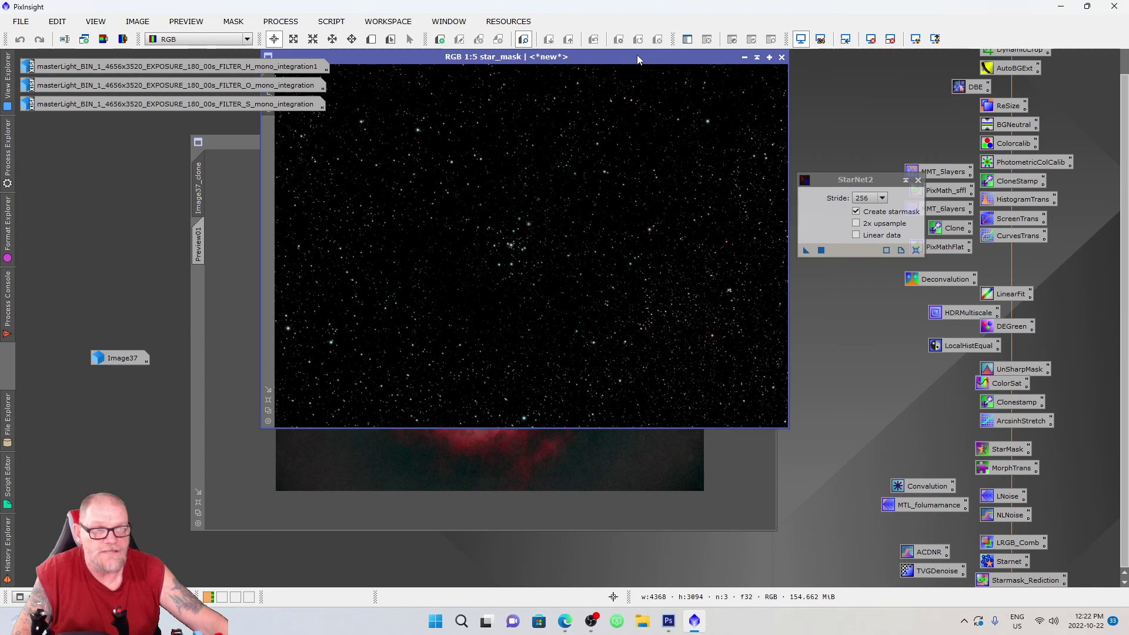
Move the generated star_mask image aside and check its extracted stars.
left_click_drag(622, 58, 420, 160)
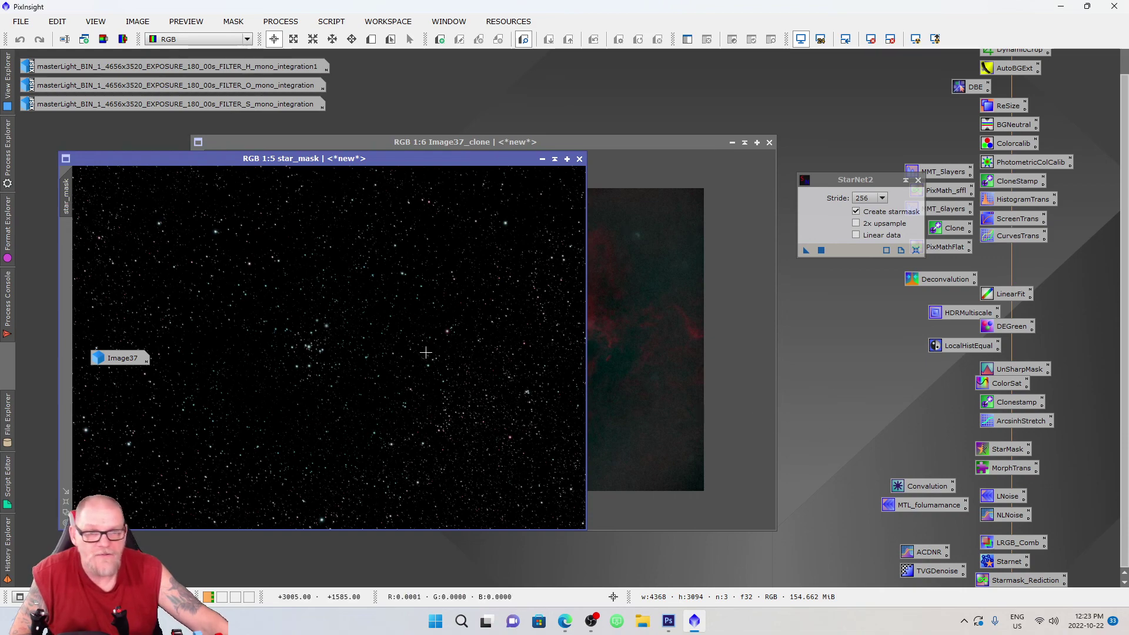
scroll(426, 352, "up", 1)
scroll(424, 352, "down", 1)
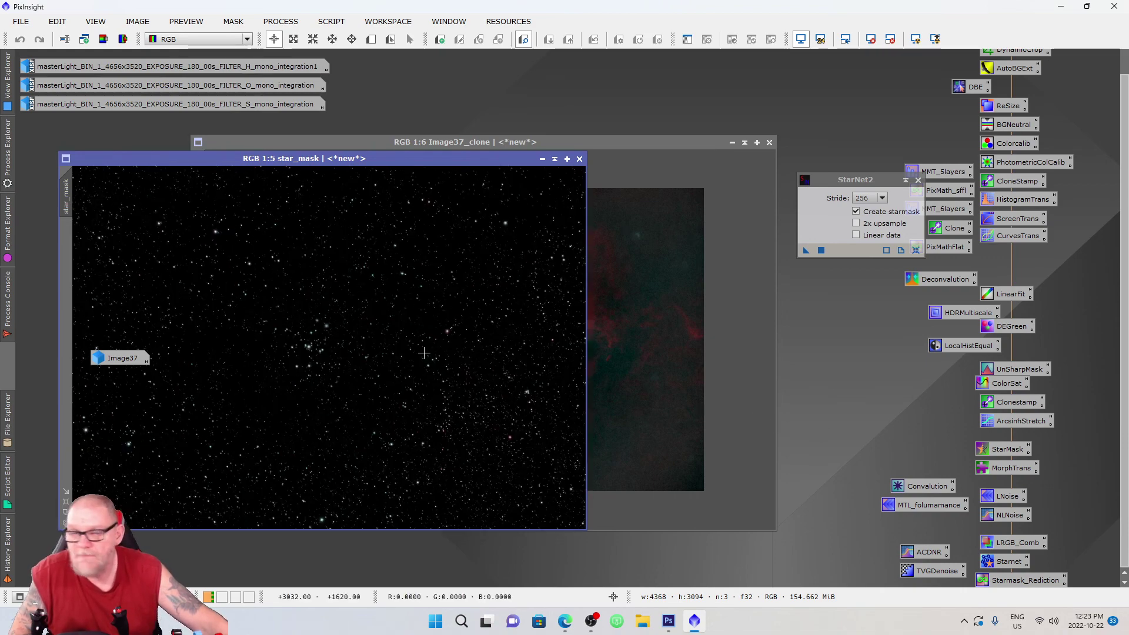
left_click_drag(478, 159, 509, 160)
Bring the starless Image37_clone to the front and examine the nebula at different magnifications.
left_click(676, 320)
scroll(543, 357, "up", 3)
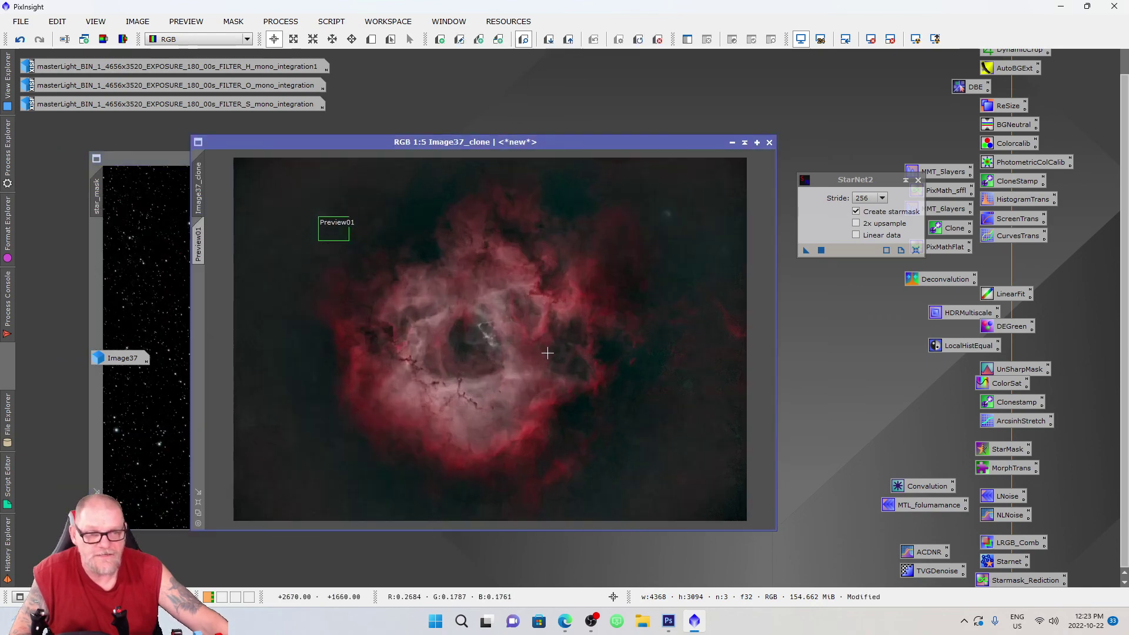
scroll(543, 356, "down", 1)
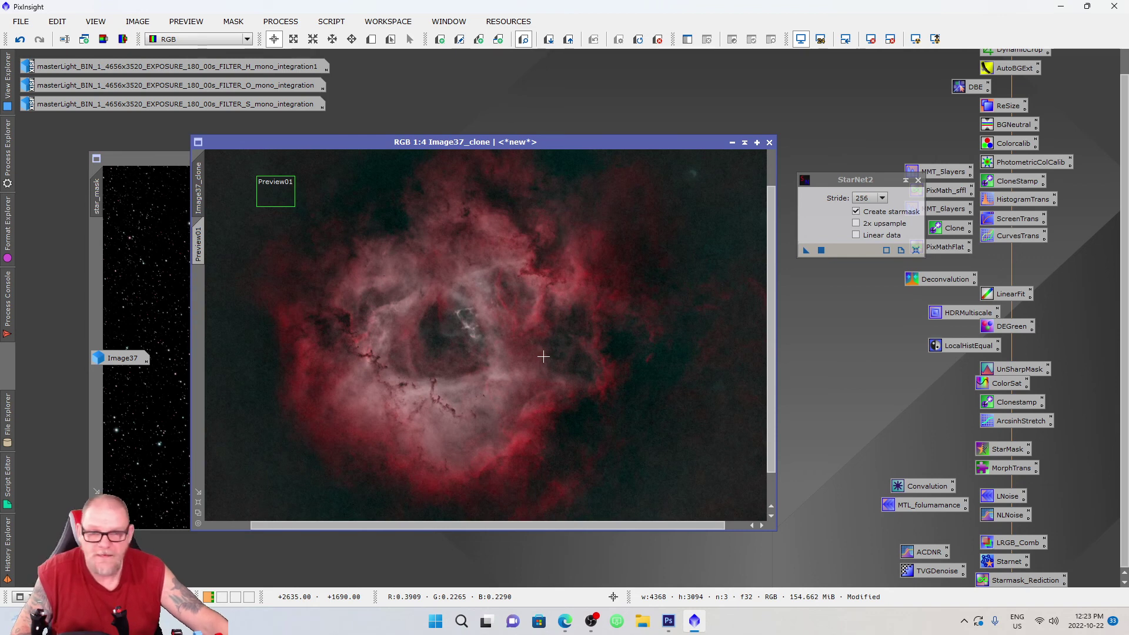
scroll(543, 357, "down", 1)
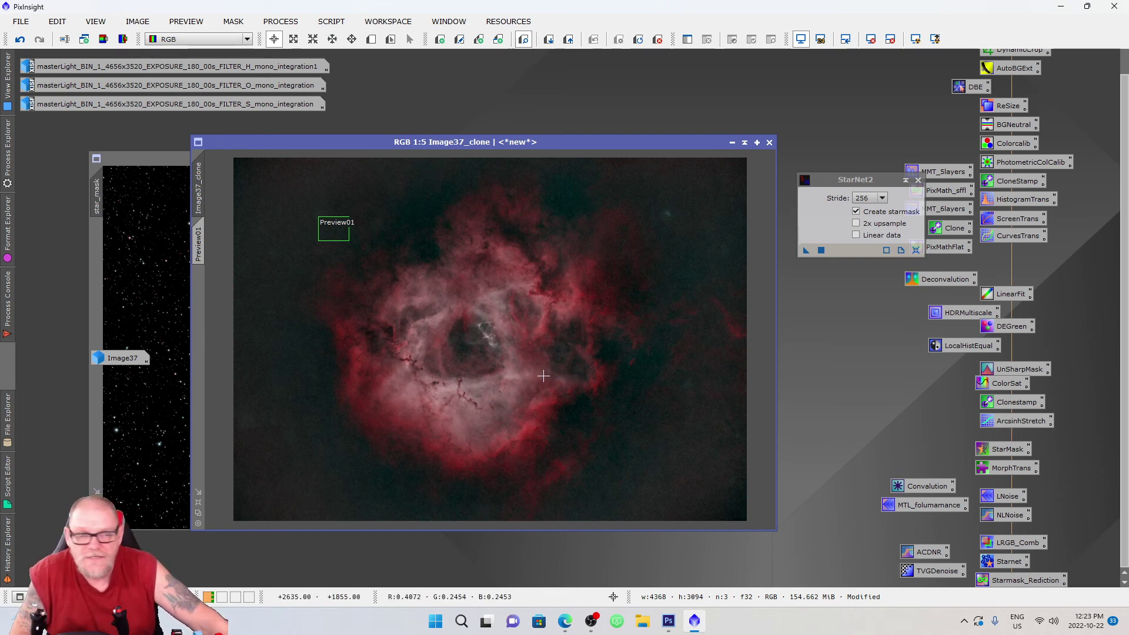
scroll(543, 376, "down", 1)
scroll(544, 377, "up", 1)
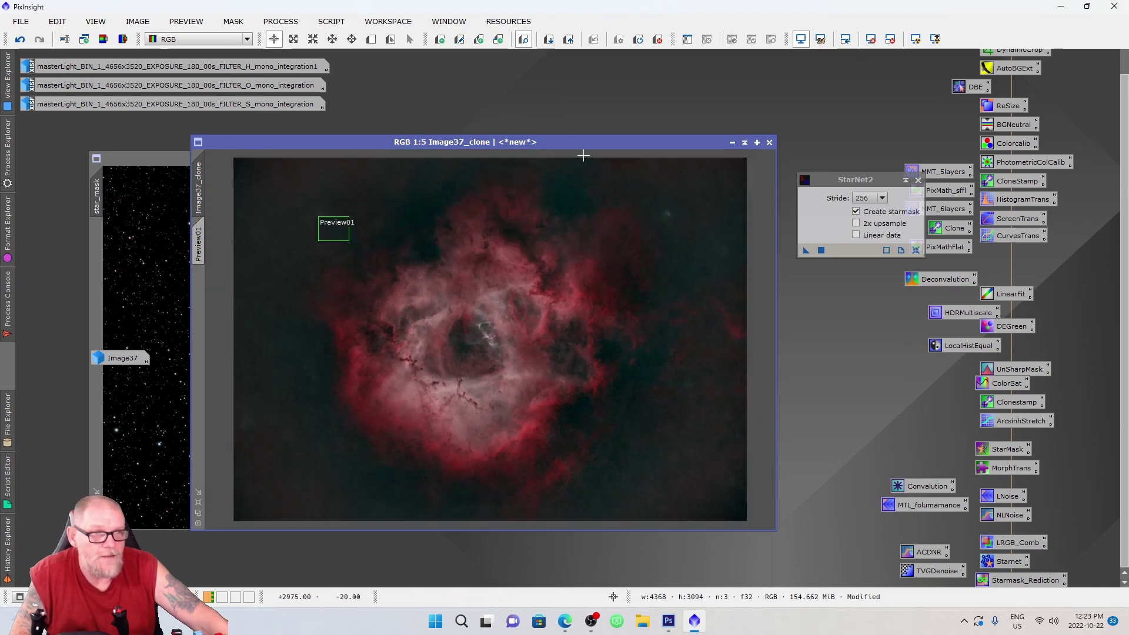
left_click_drag(582, 143, 588, 129)
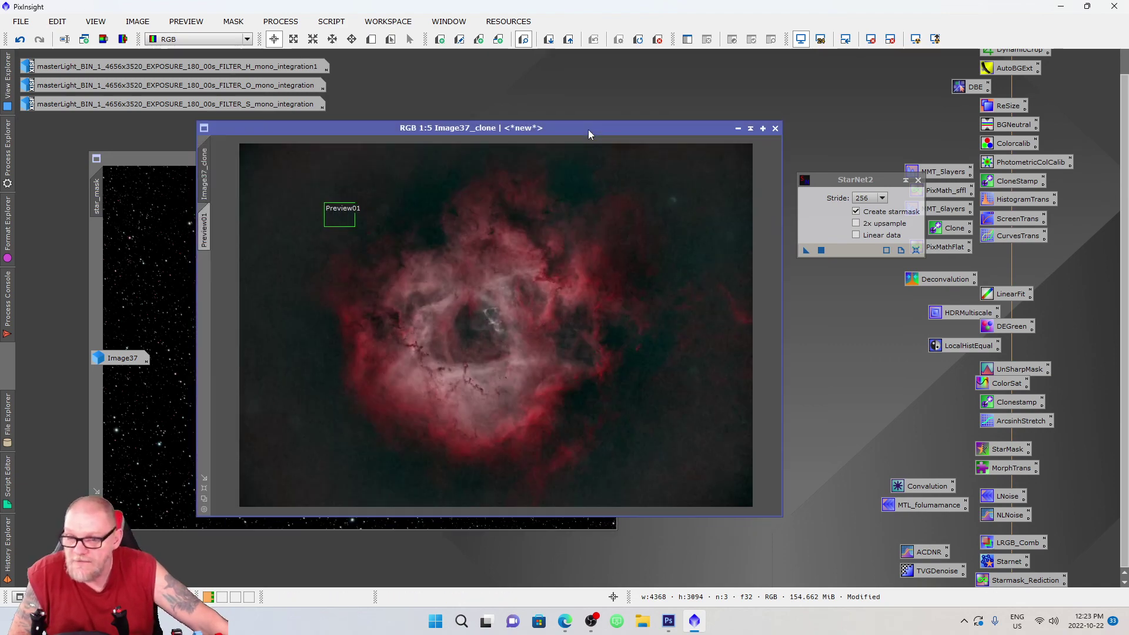
Check the starless nebula in Image37_clone at closer magnifications, shift its window slightly and close the StarNet2 process.
scroll(568, 375, "down", 2)
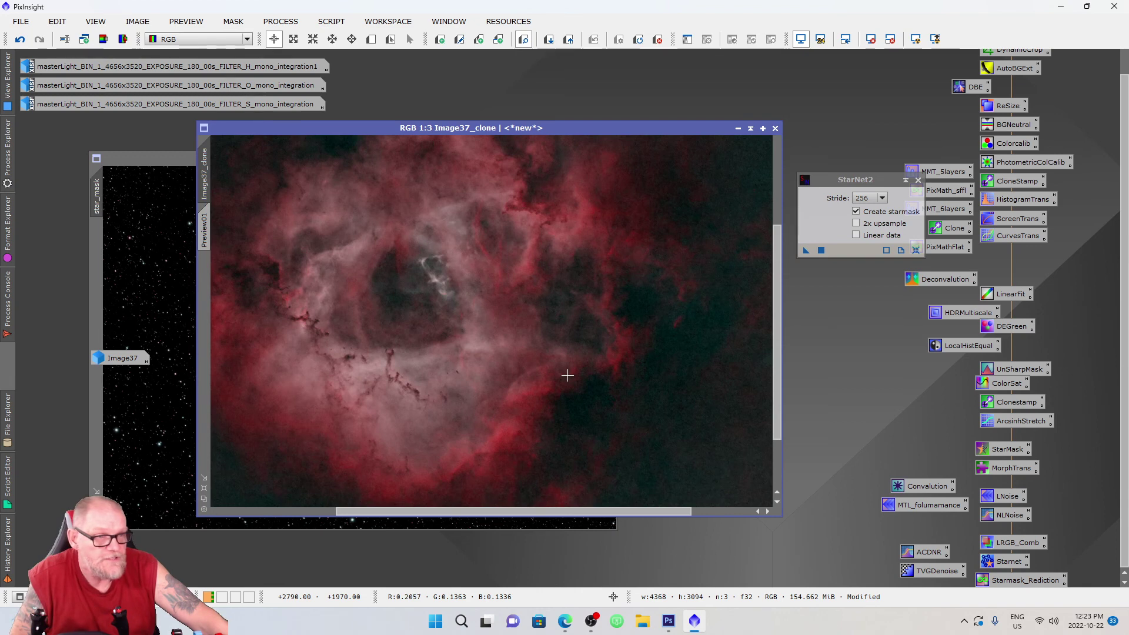
scroll(568, 375, "up", 1)
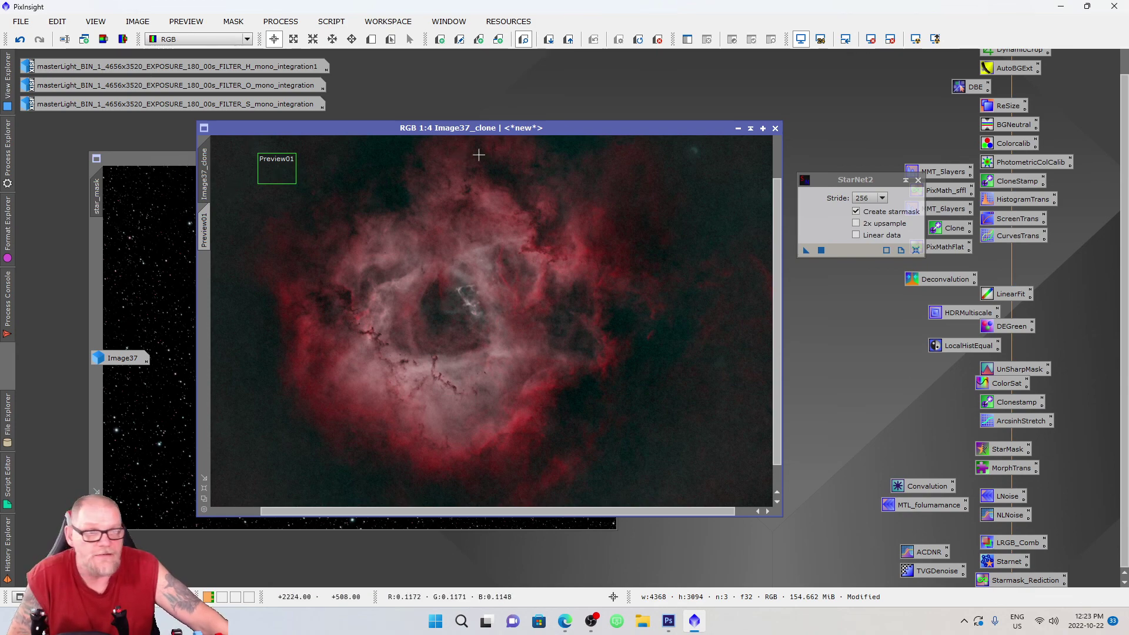
left_click_drag(489, 129, 504, 132)
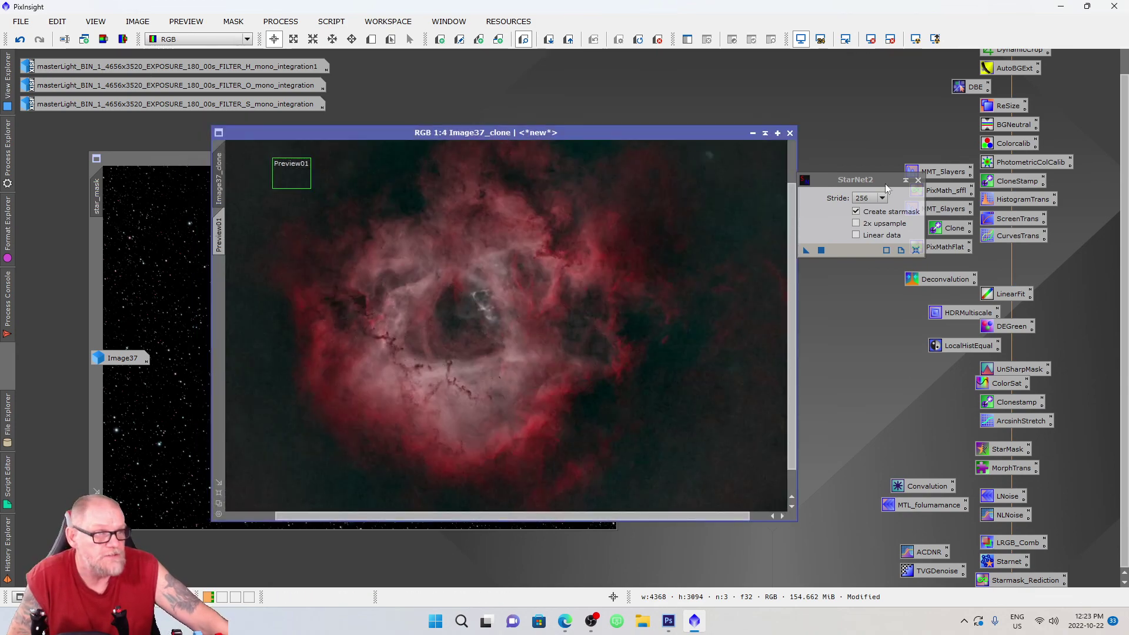
left_click(918, 180)
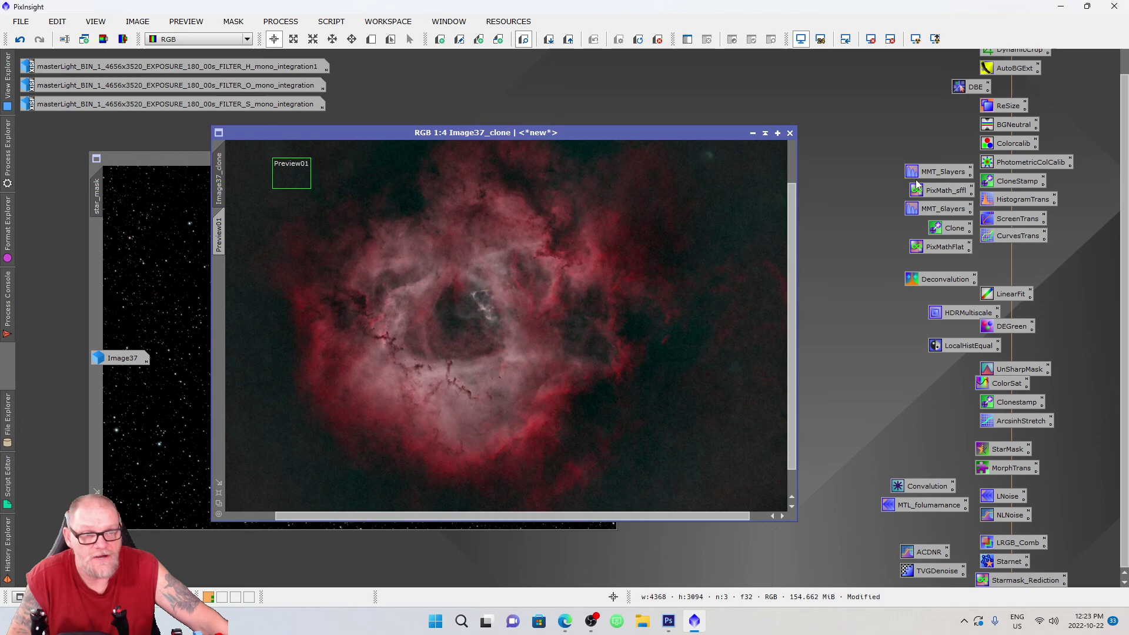
Show star_mask at 1:1 in an enlarged window, then create and open a preview covering its bright stars and cluster.
left_click(186, 170)
scroll(373, 340, "up", 3)
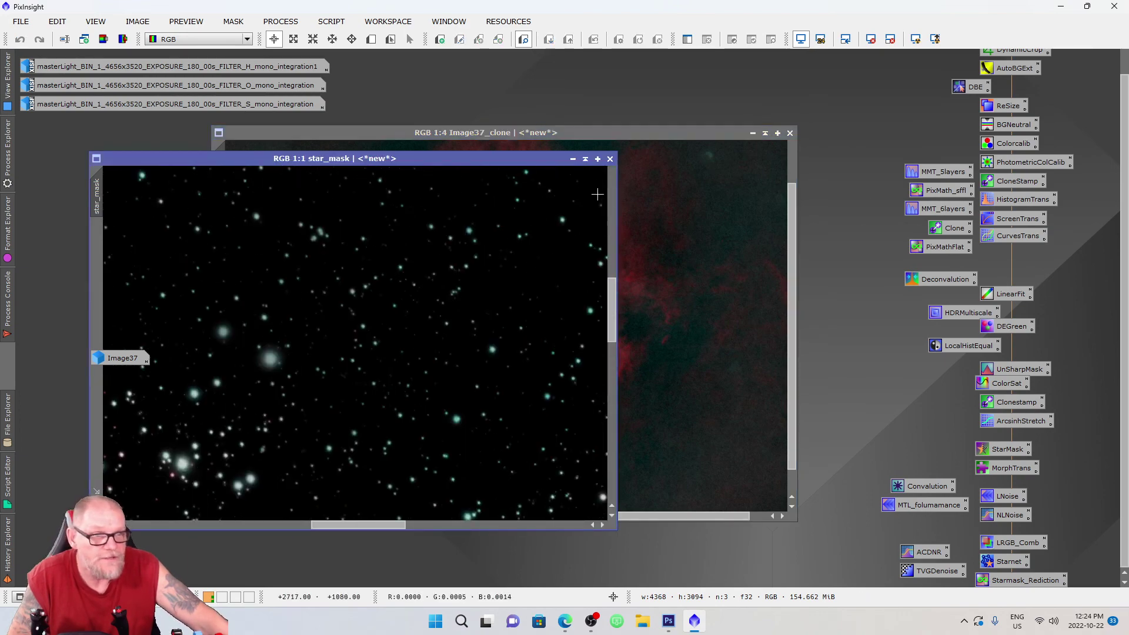
left_click_drag(617, 151, 706, 68)
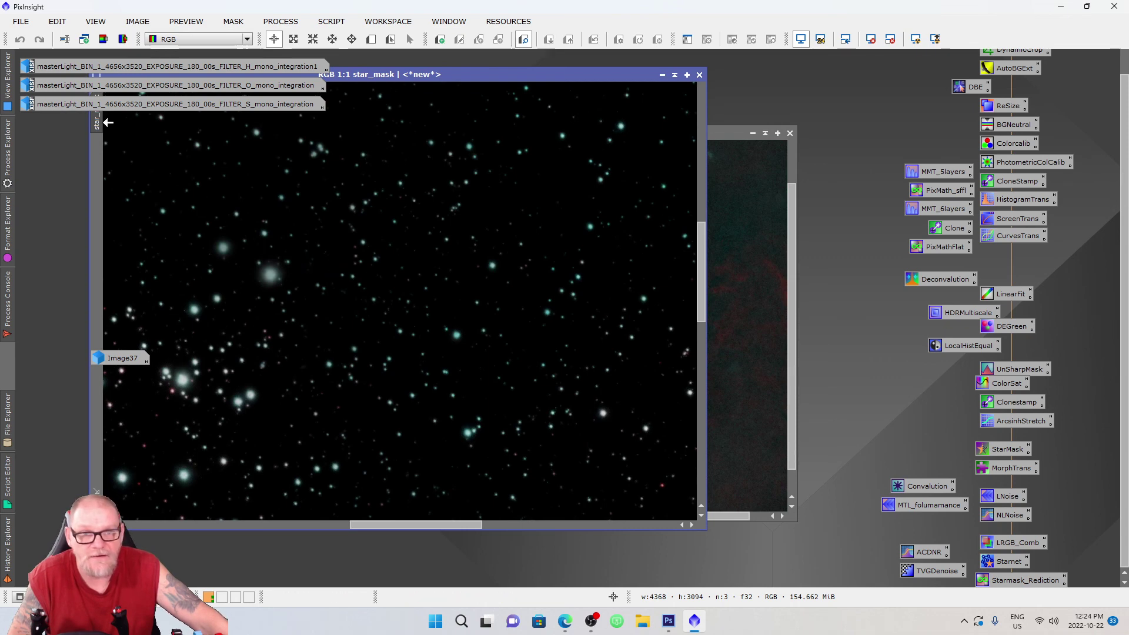
left_click(371, 39)
left_click_drag(154, 215, 453, 414)
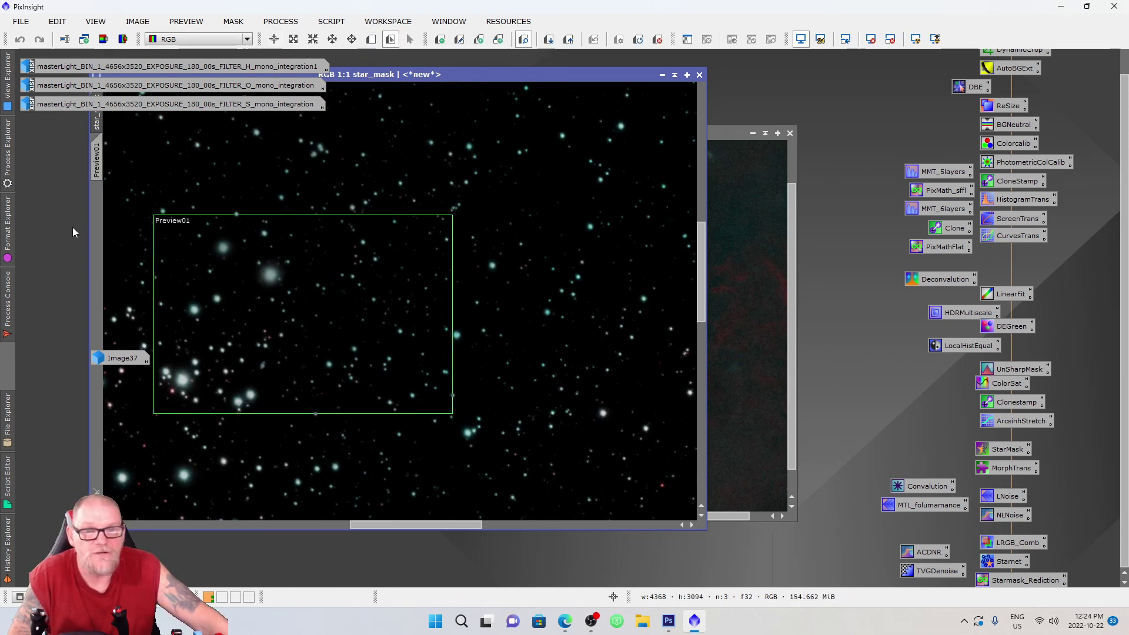
left_click(97, 160)
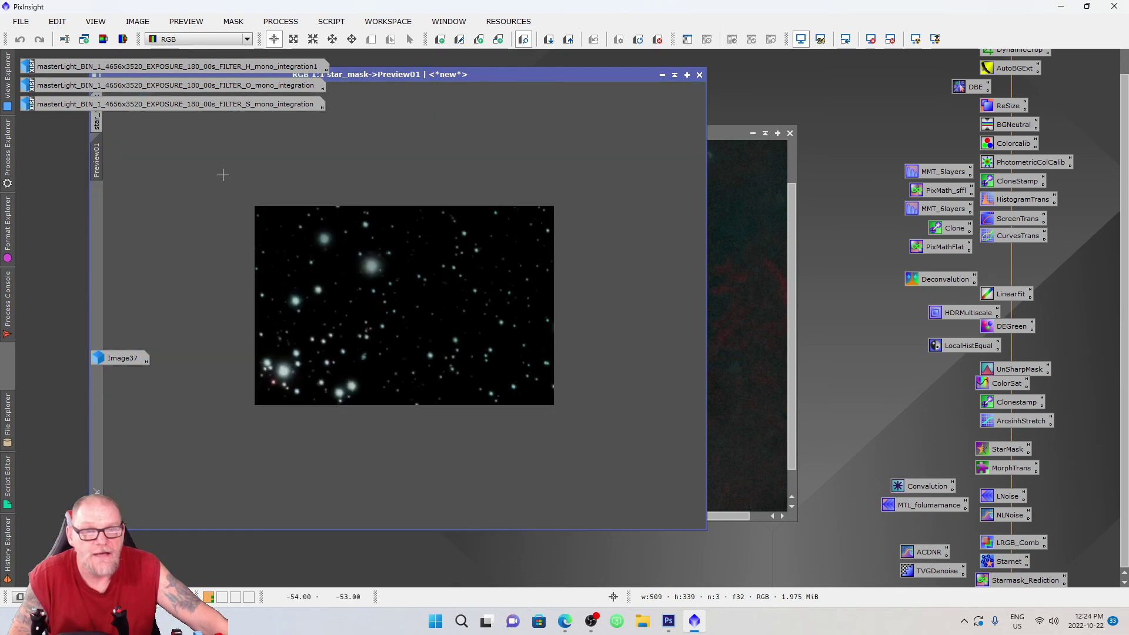
Apply Deconvolution to the star_mask preview with a parametric PSF StdDev of 7.00 and 10 Regularized Richardson-Lucy iterations.
double_click(940, 280)
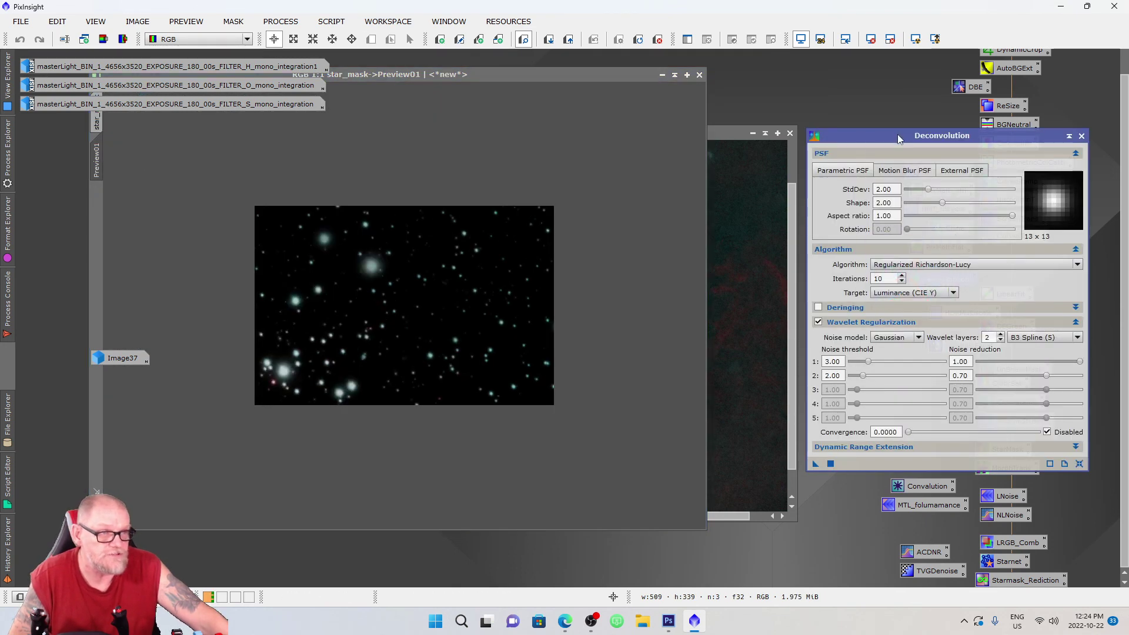
left_click_drag(898, 139, 868, 136)
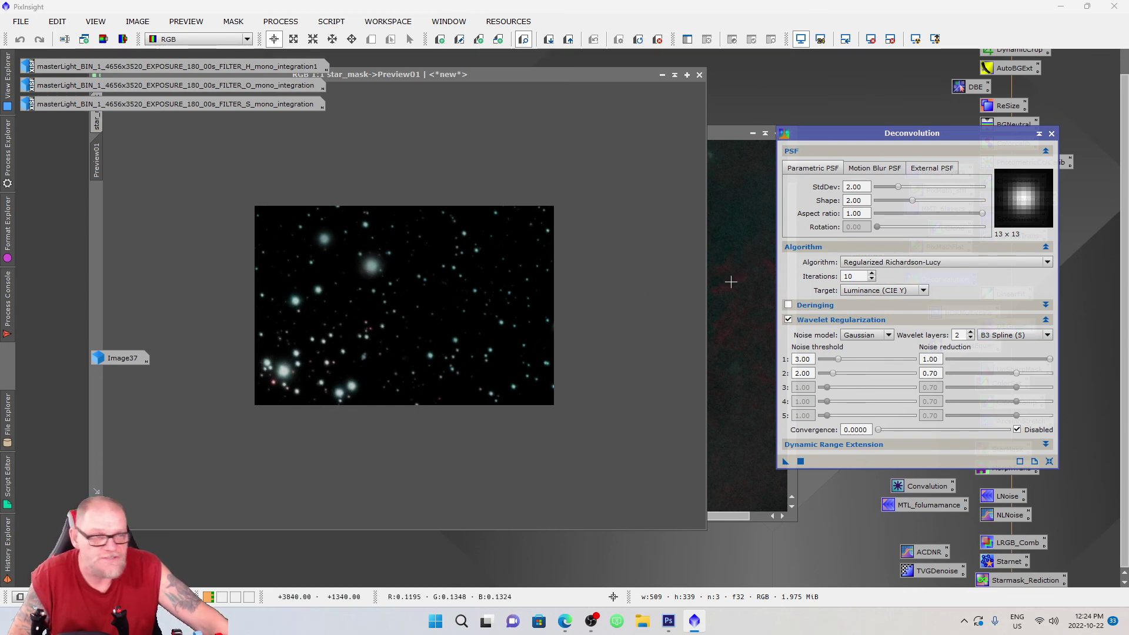
left_click_drag(899, 187, 954, 196)
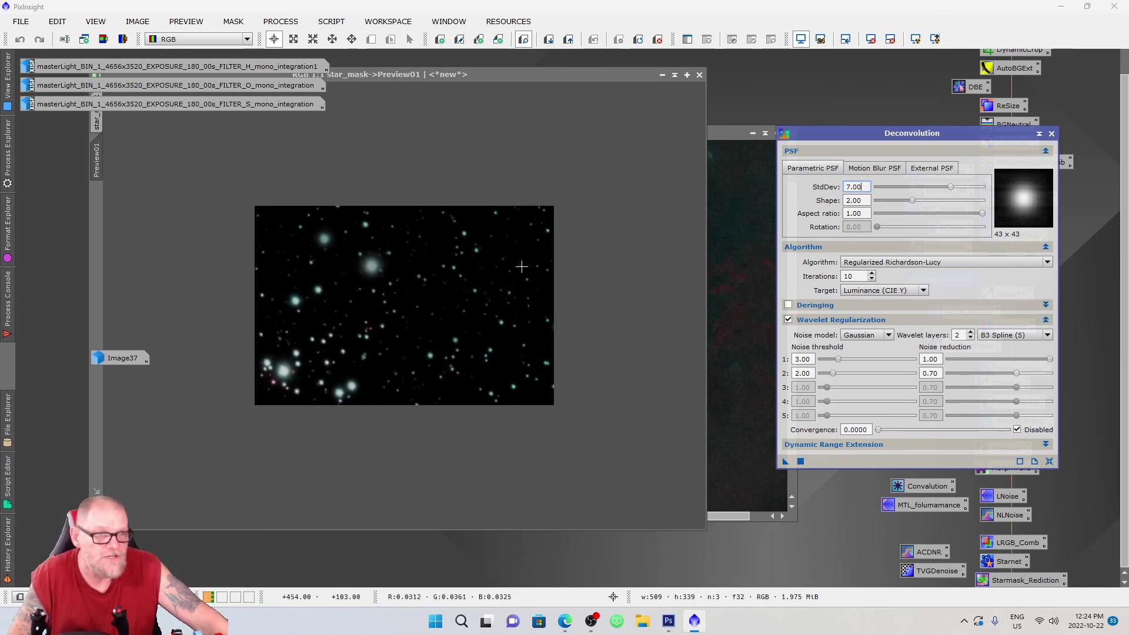
left_click(97, 121)
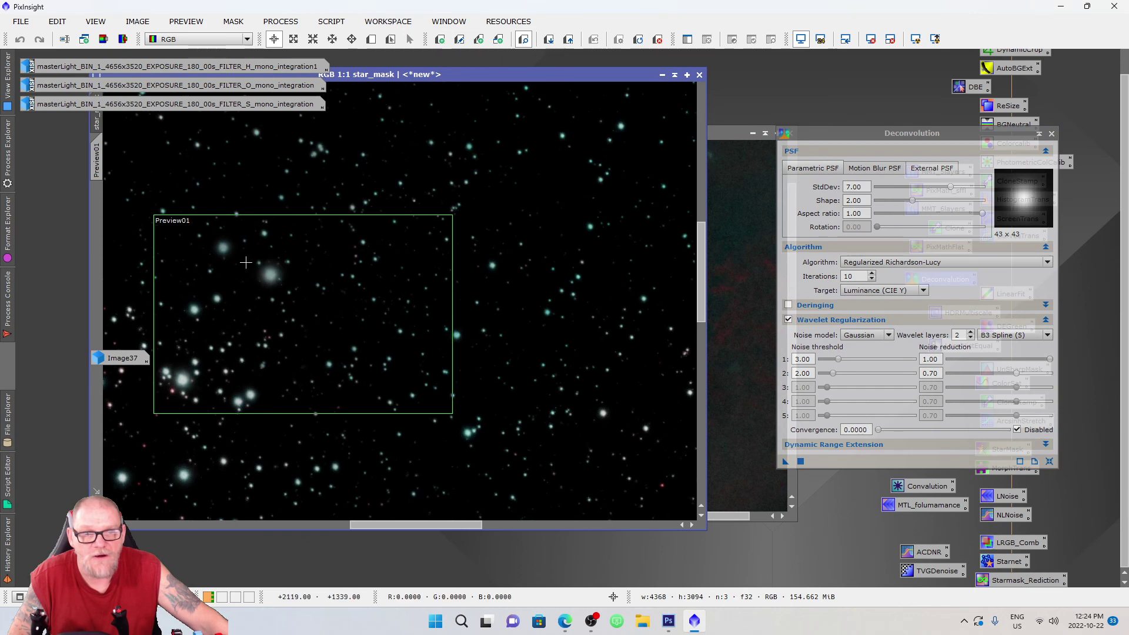
left_click(98, 150)
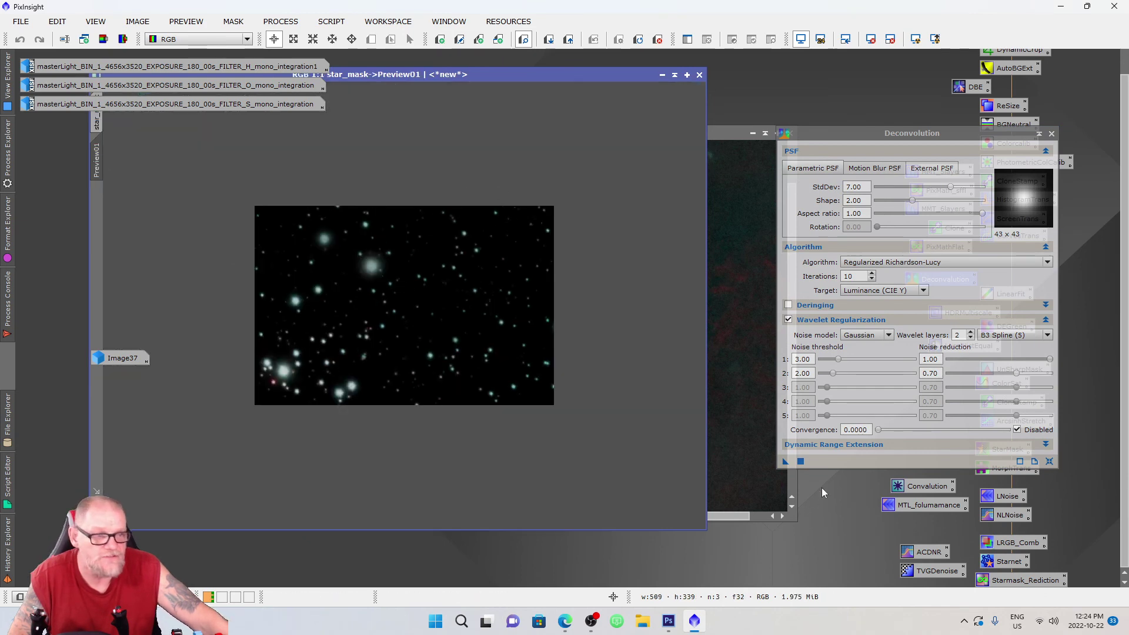
left_click_drag(786, 463, 441, 309)
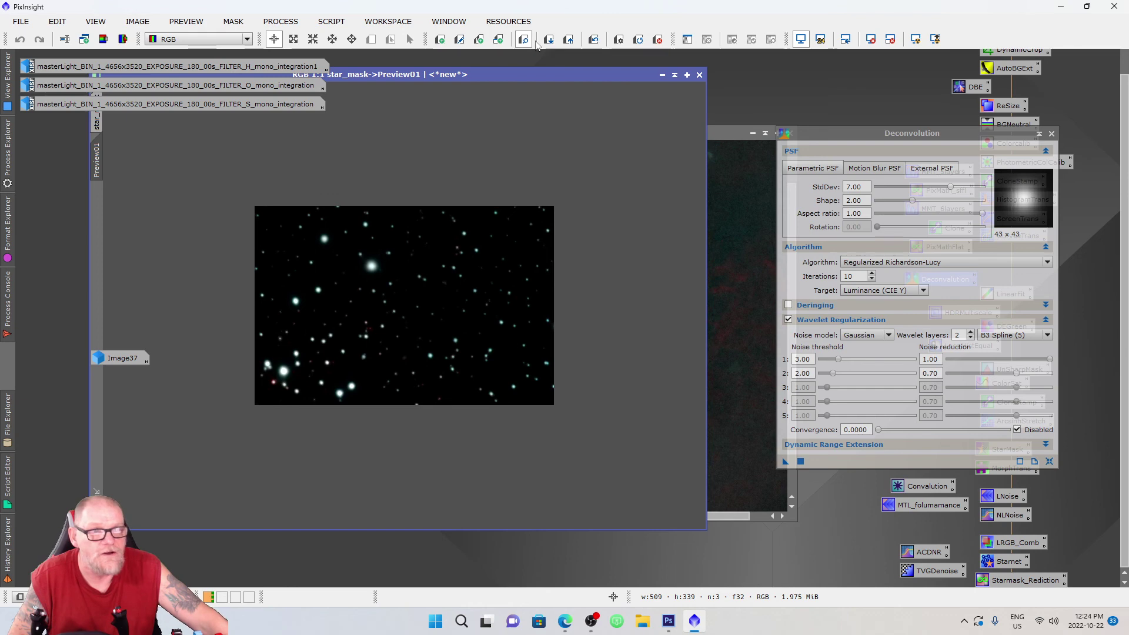
Compare the star_mask preview without and with deconvolution, and reapply Deconvolution with StdDev set to 5.90.
left_click(639, 40)
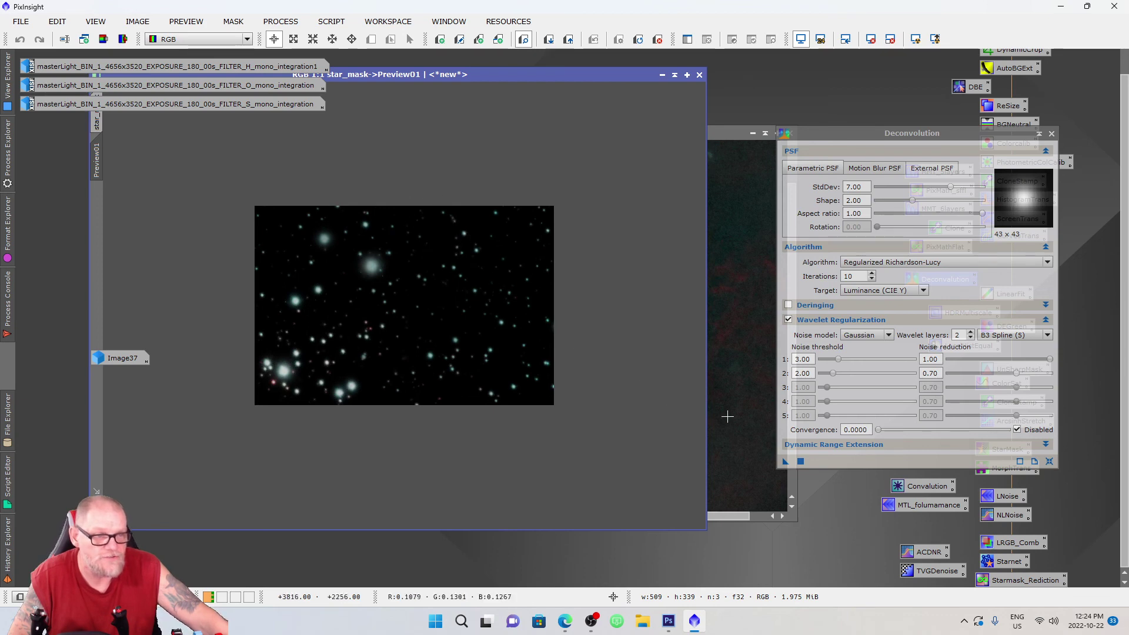
left_click(785, 462)
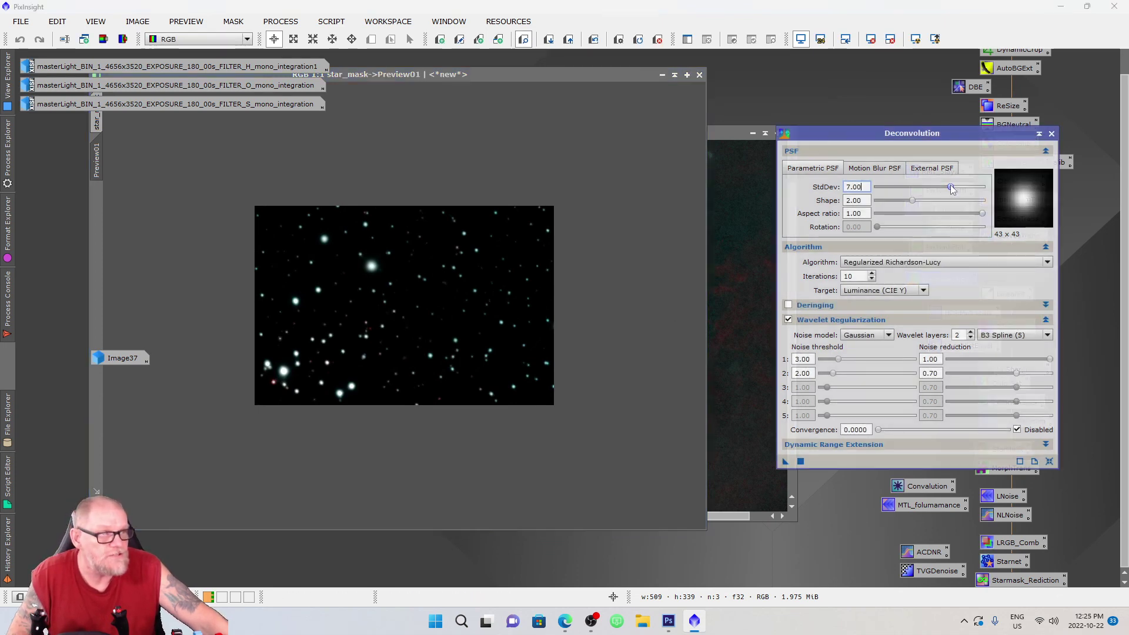
left_click_drag(947, 187, 940, 188)
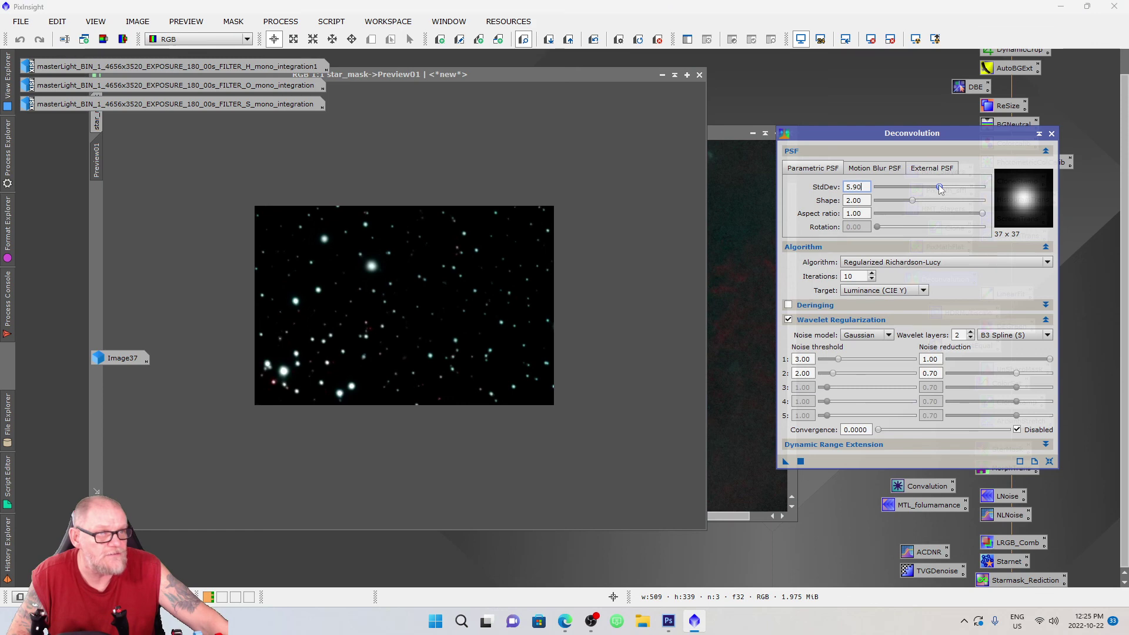
left_click(786, 462)
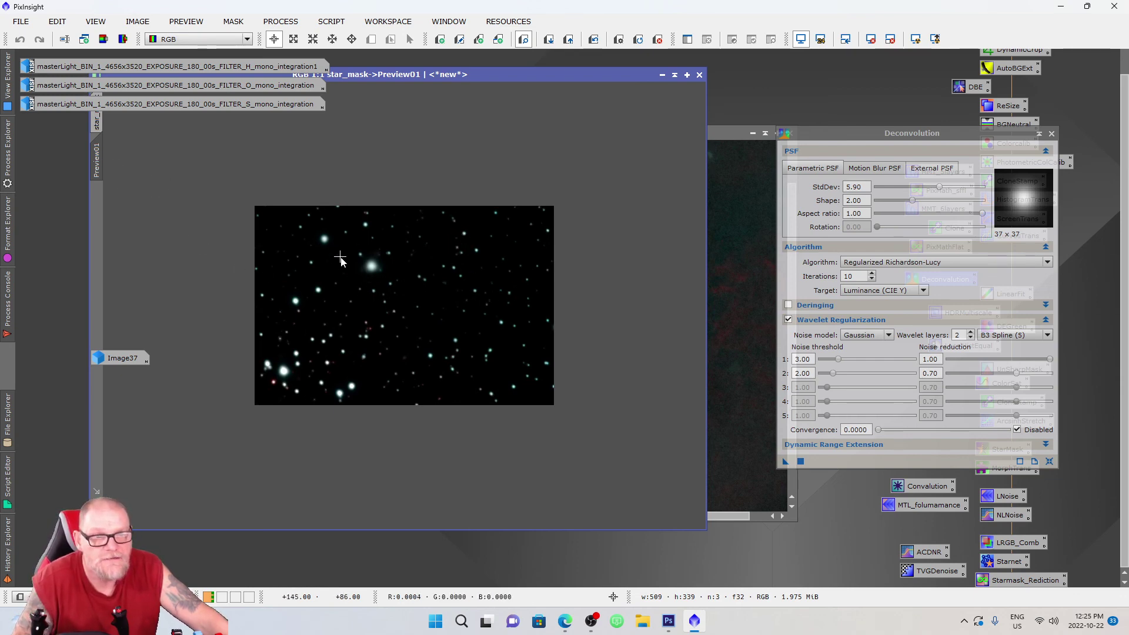
Reset Preview01 of star_mask, reapply Deconvolution to it for a before-and-after comparison of the stars, and reset it again.
scroll(342, 262, "up", 2)
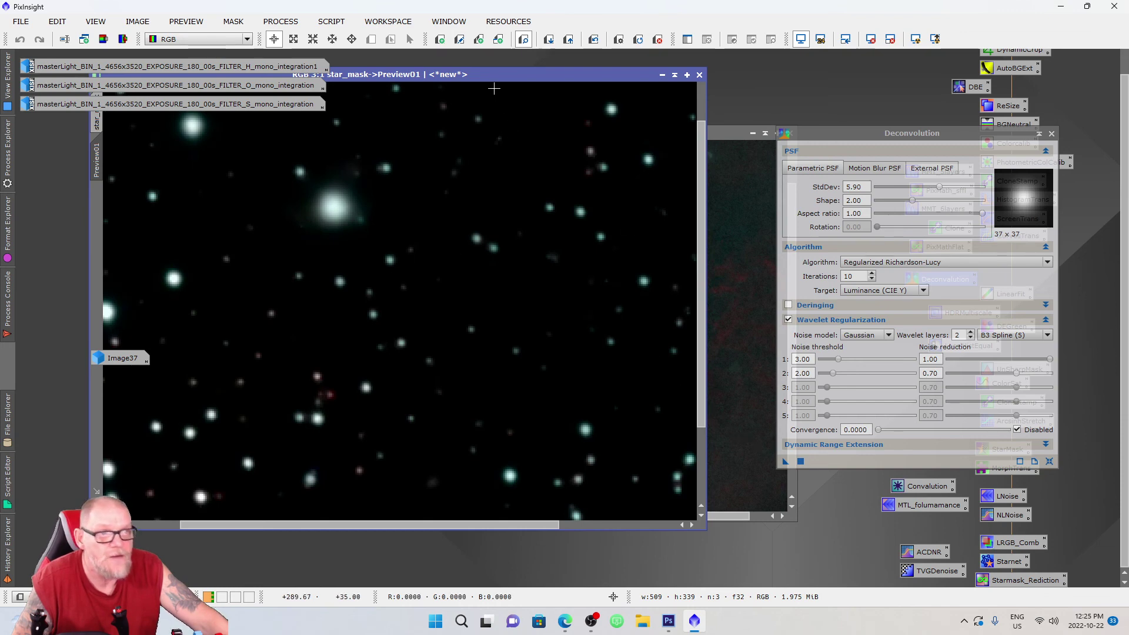
left_click(638, 41)
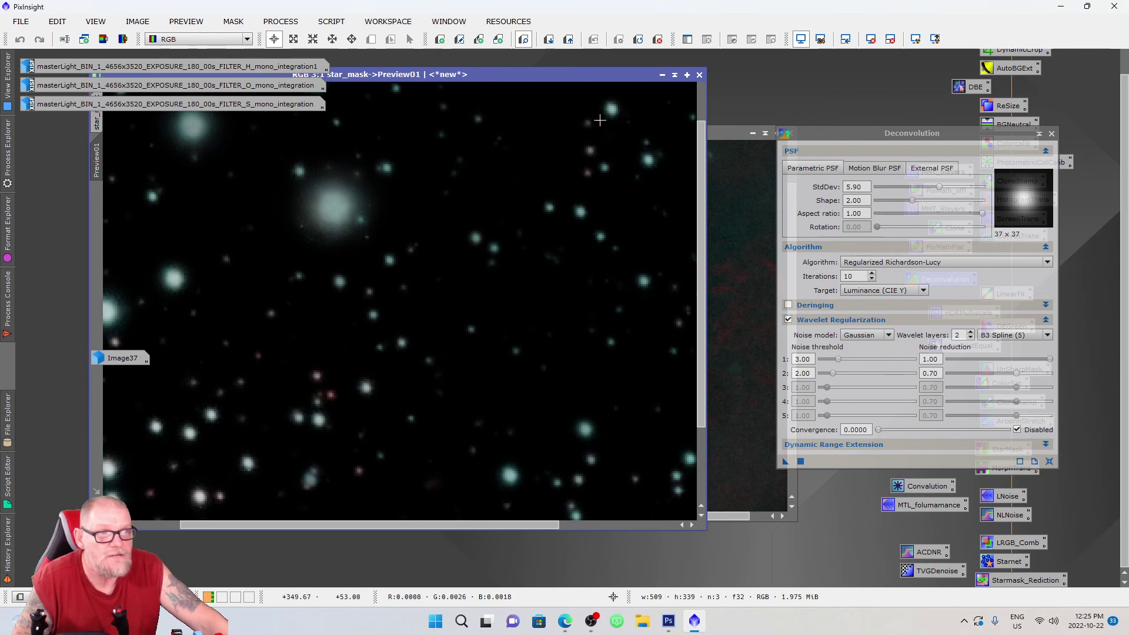
left_click_drag(785, 466, 515, 357)
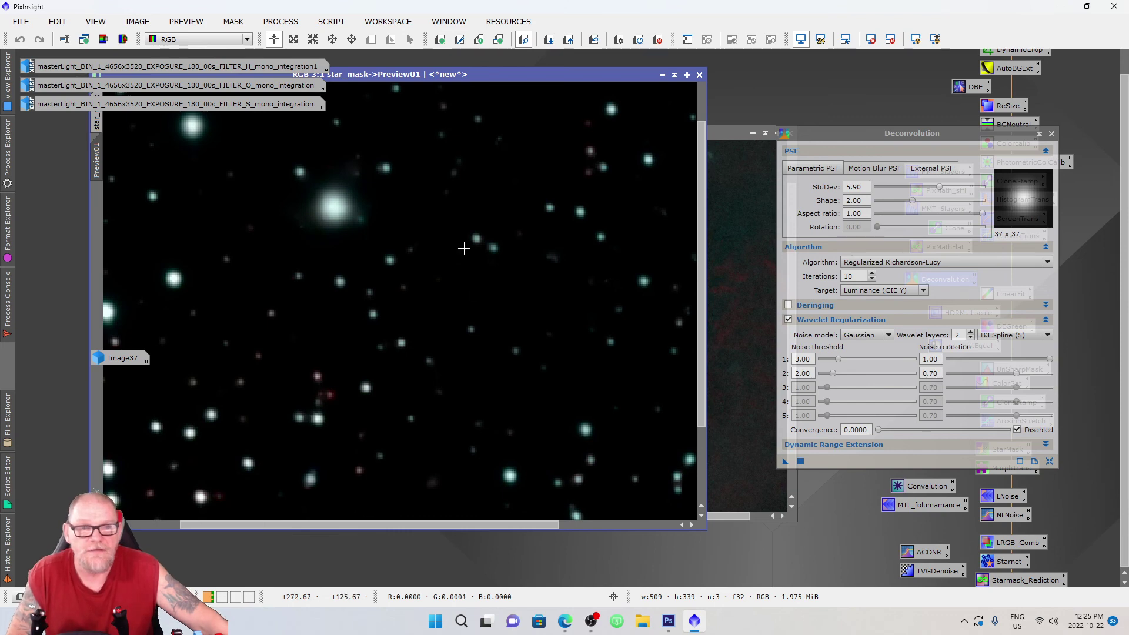
left_click(638, 39)
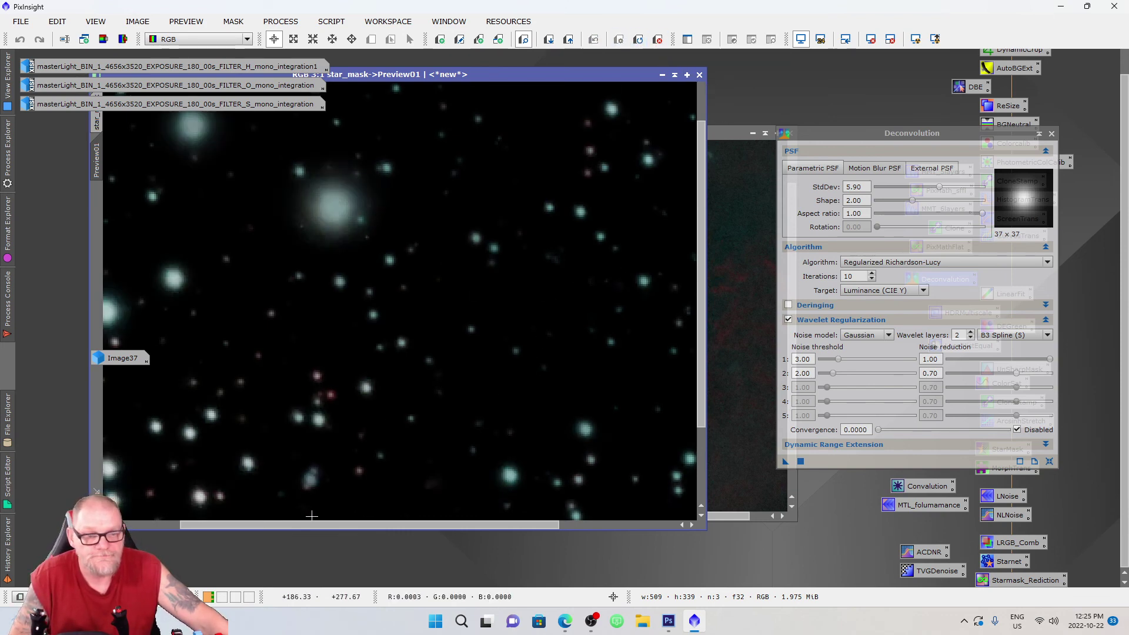
mouse_move(312, 522)
left_mouse_down()
mouse_move(266, 522)
mouse_move(297, 522)
left_mouse_up()
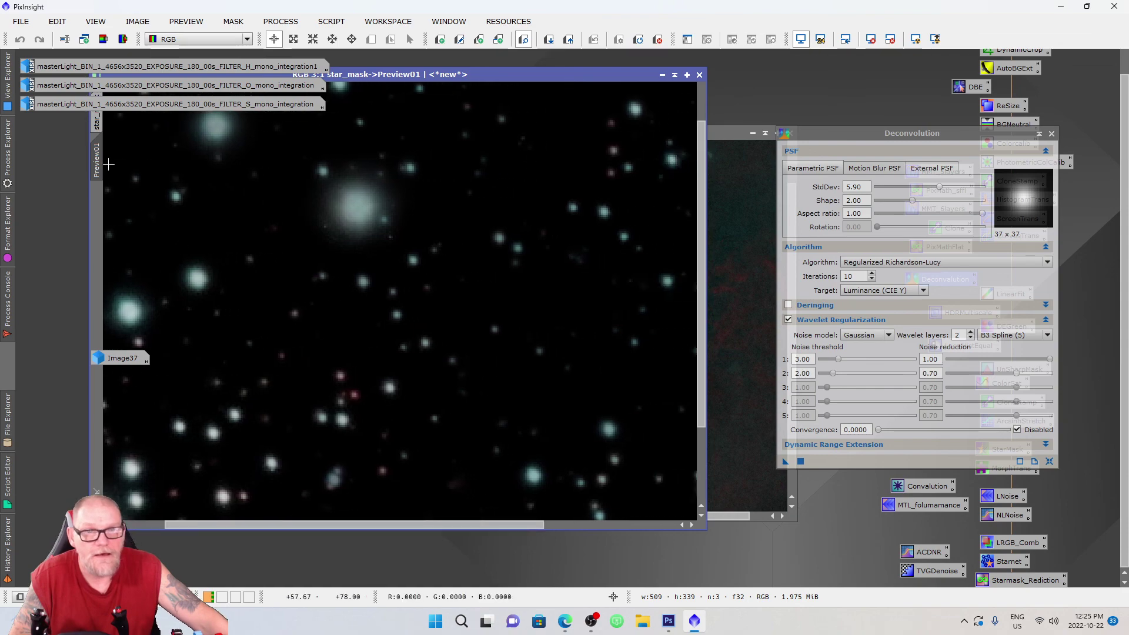
Move Preview01 from the central cluster to the dense group of reddish stars in the lower-right part of star_mask and open it.
mouse_move(99, 125)
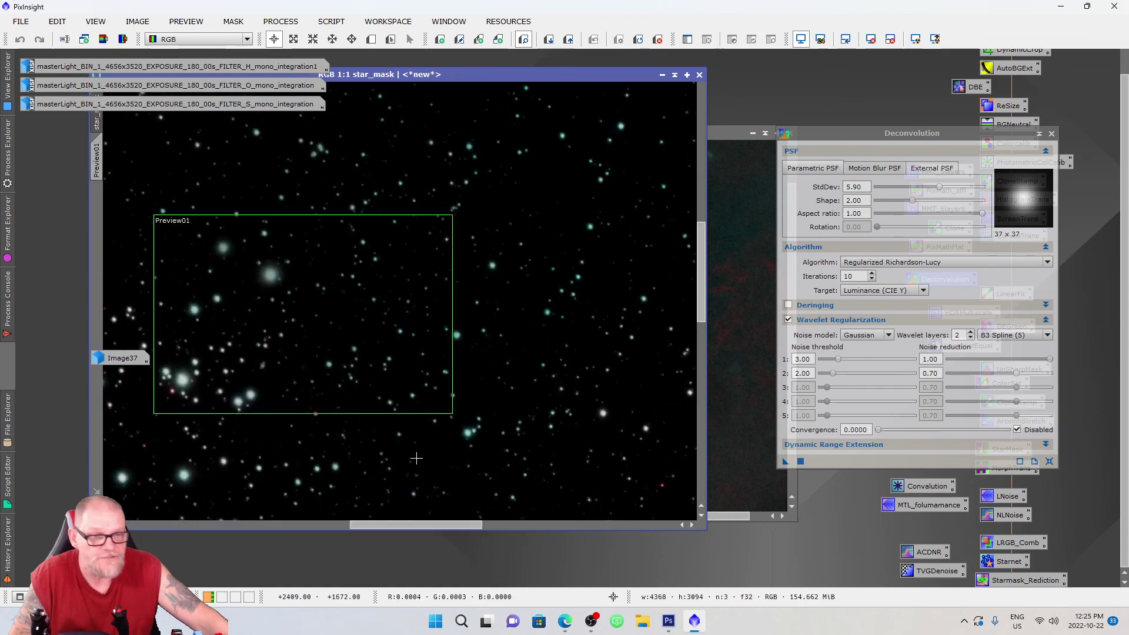
scroll(310, 288, "down", 3)
scroll(311, 288, "up", 1)
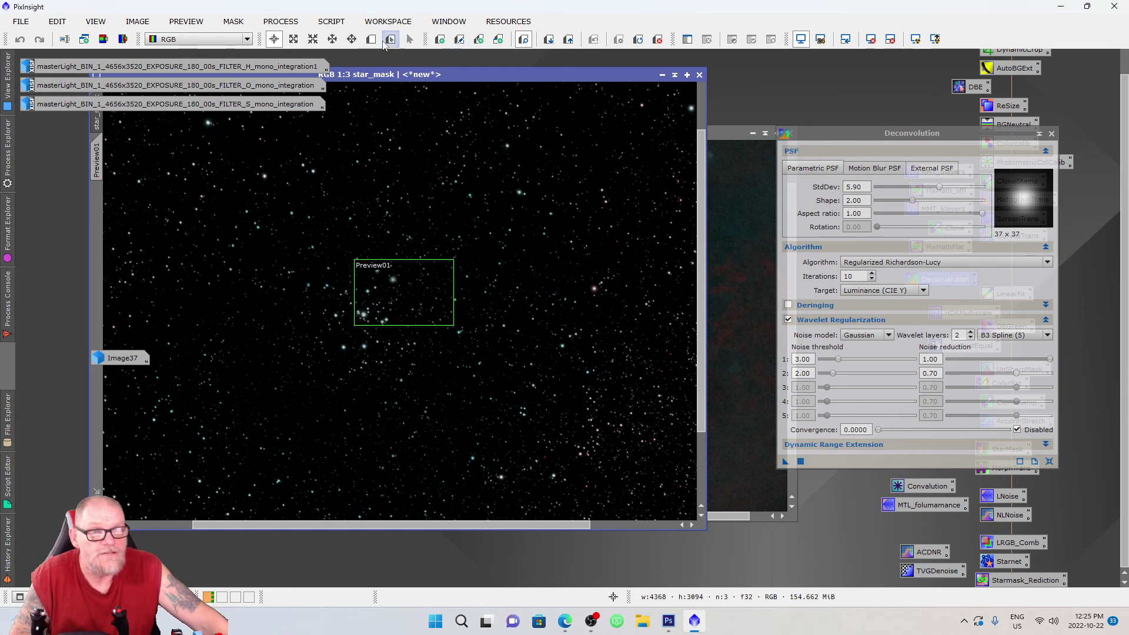
left_click(390, 39)
left_click_drag(423, 308, 618, 449)
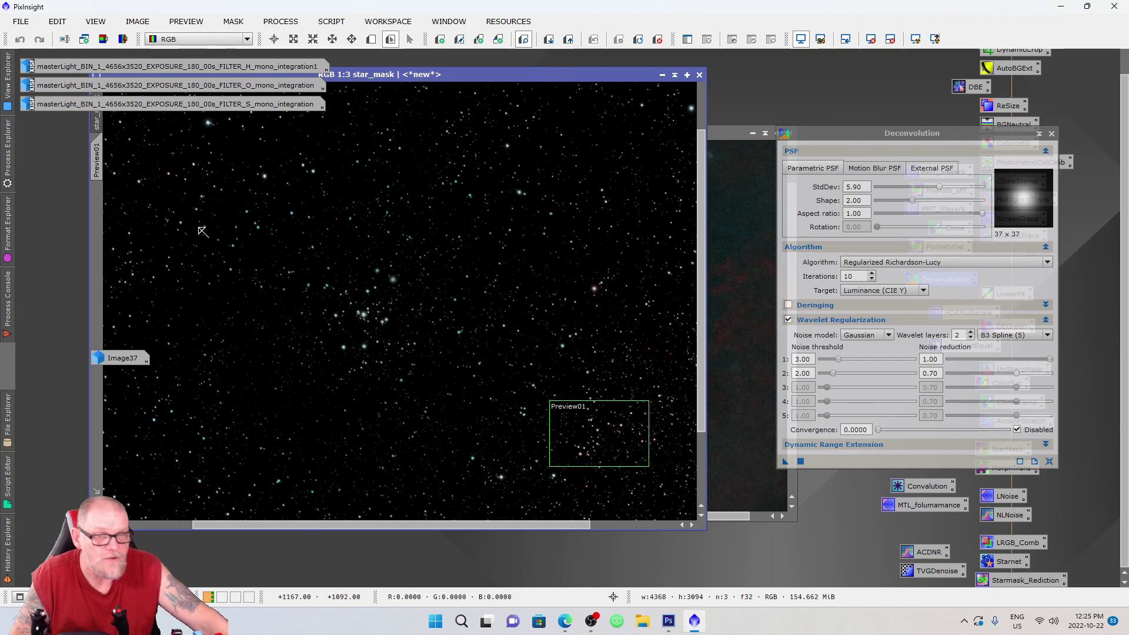
left_click(96, 159)
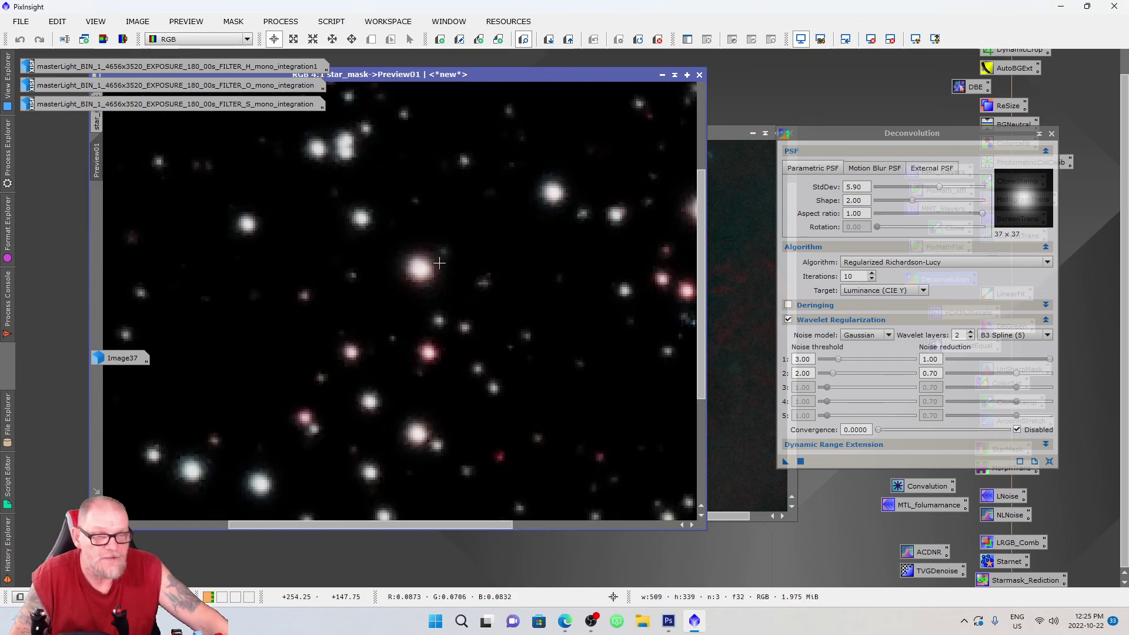
Apply the current Deconvolution settings to Preview01 and inspect the sharpened stars.
scroll(441, 267, "down", 1)
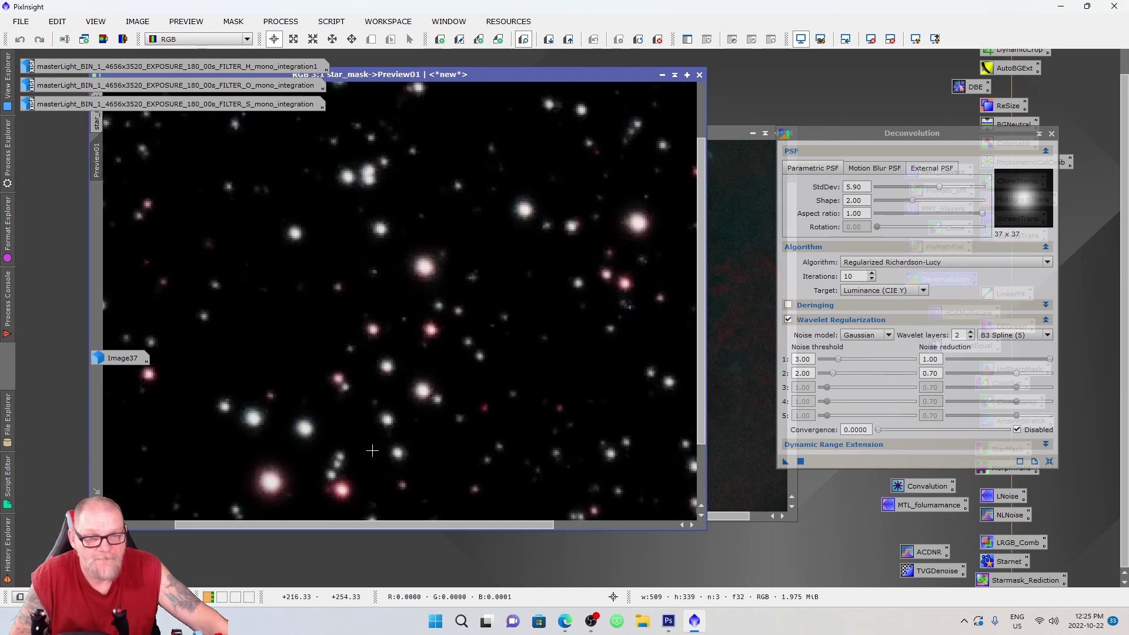
scroll(467, 367, "down", 1)
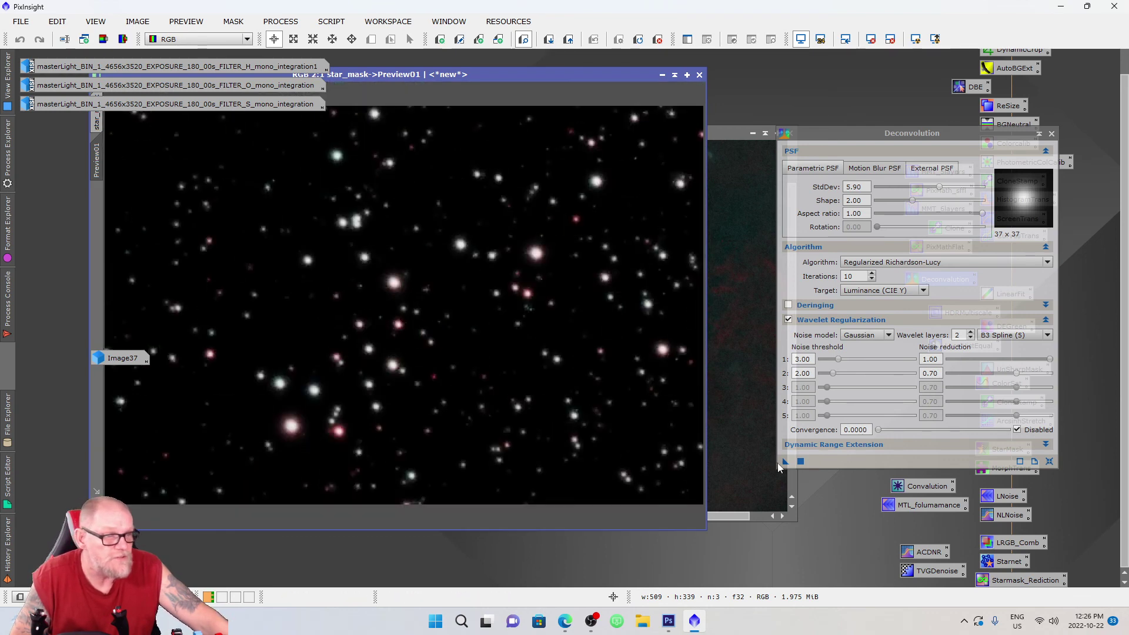
left_click_drag(784, 462, 447, 276)
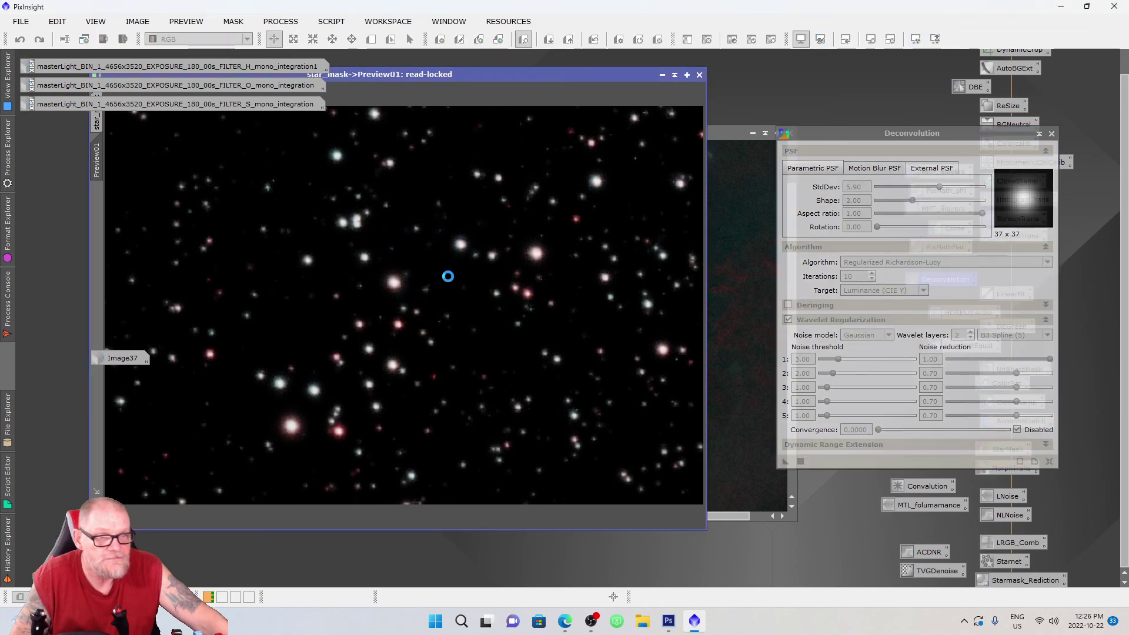
scroll(516, 290, "down", 1)
scroll(382, 365, "up", 2)
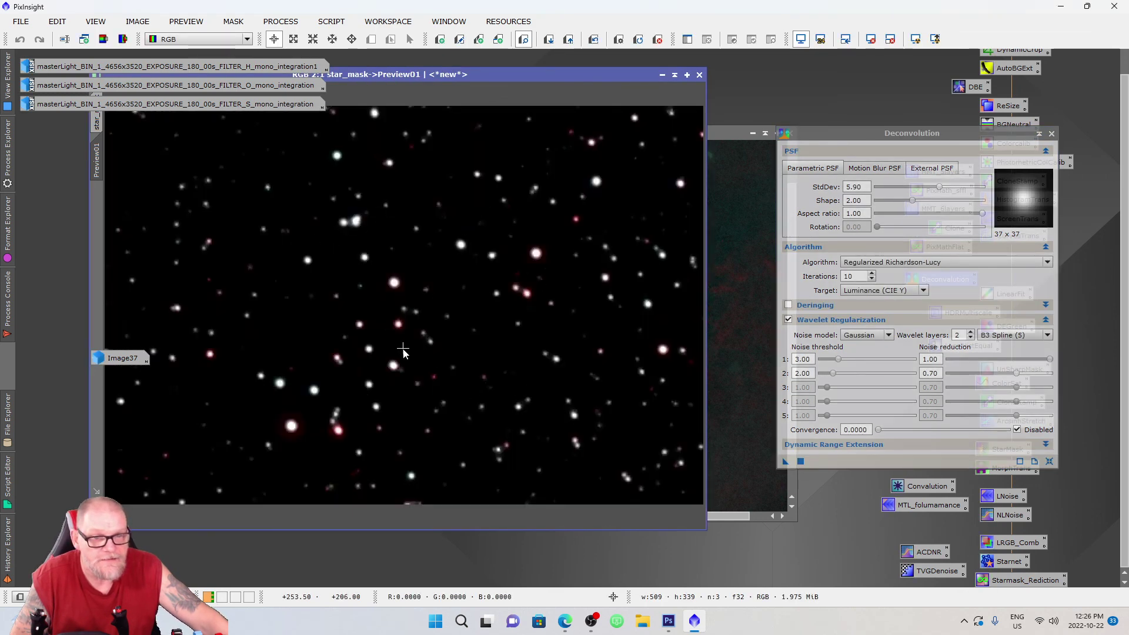
scroll(595, 376, "down", 1)
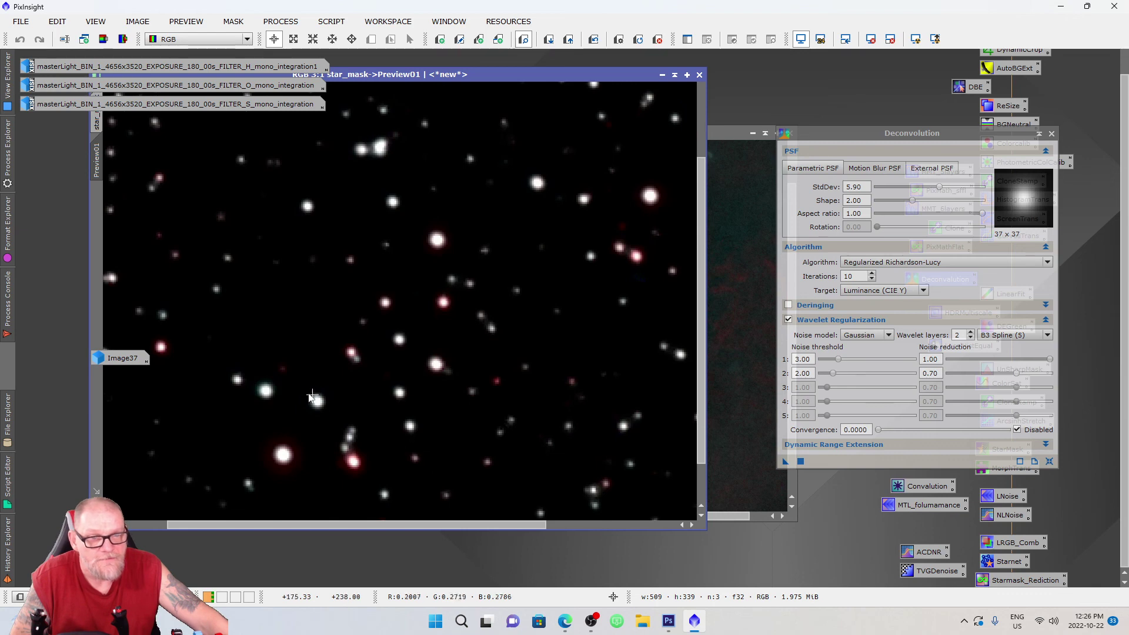
left_click_drag(700, 306, 708, 351)
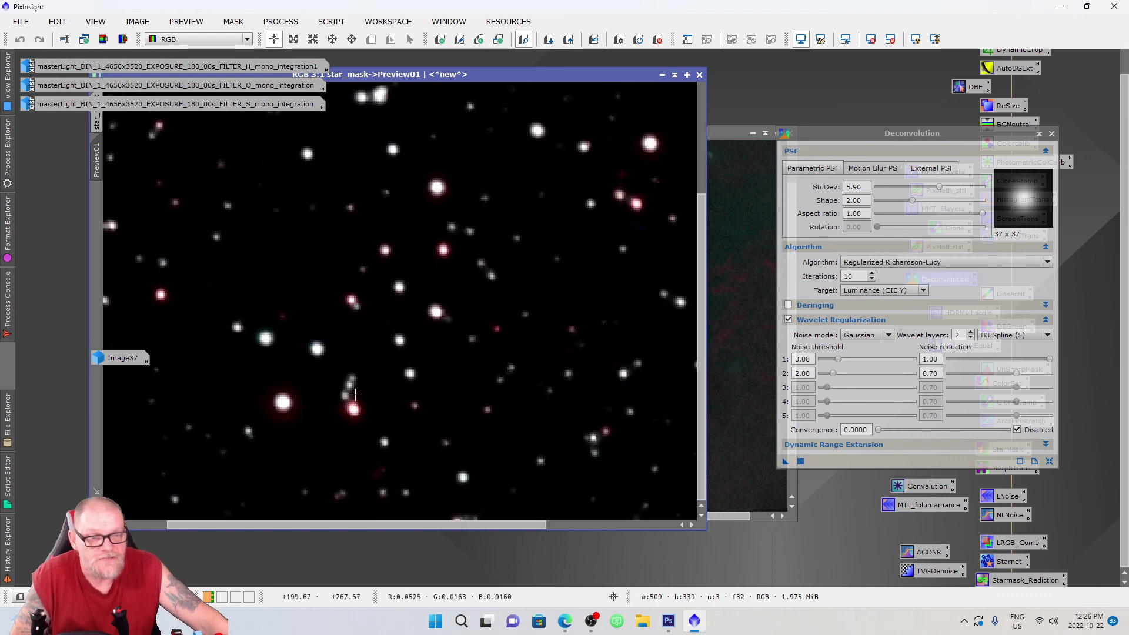
Toggle the Deconvolution off and on repeatedly in Preview01 to compare the stars before and after.
left_click(598, 43)
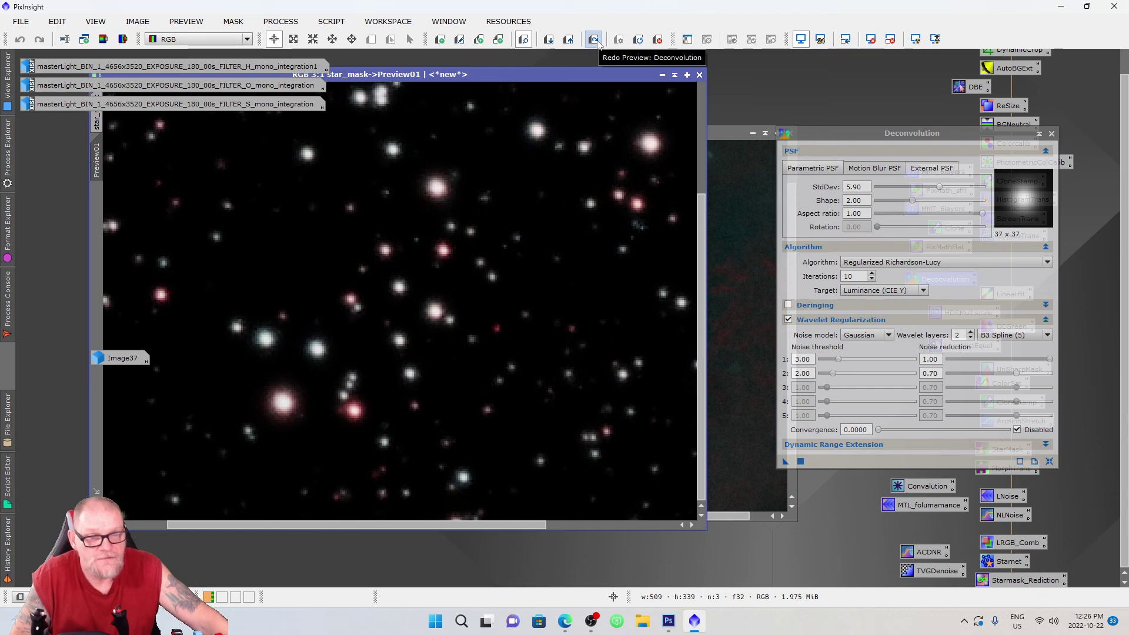
left_click(598, 42)
left_click(598, 43)
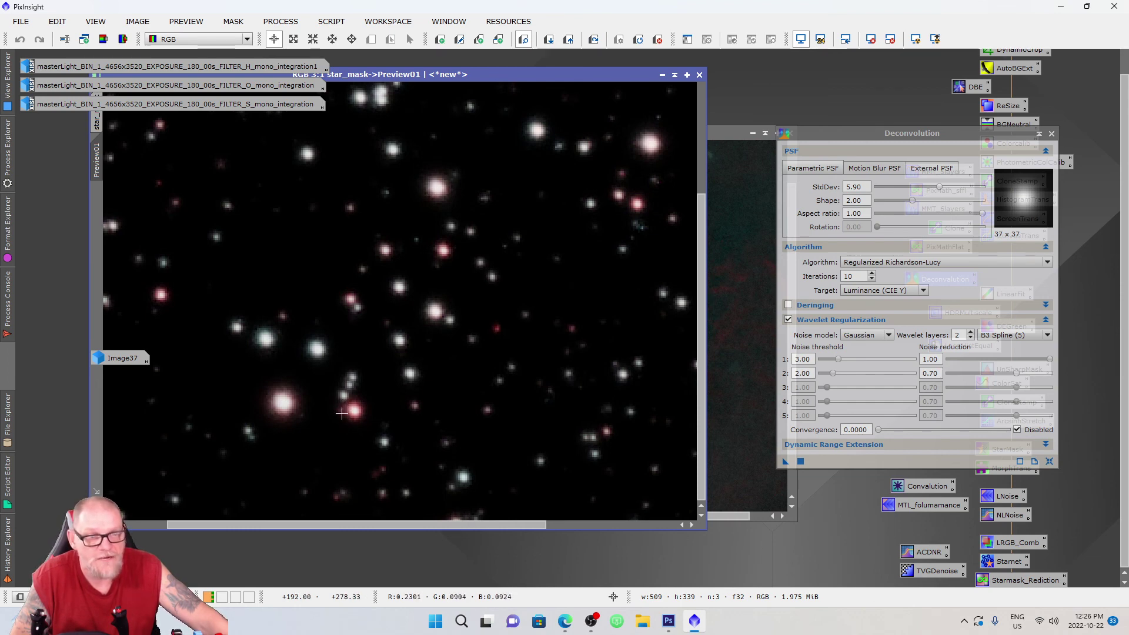
left_click(594, 40)
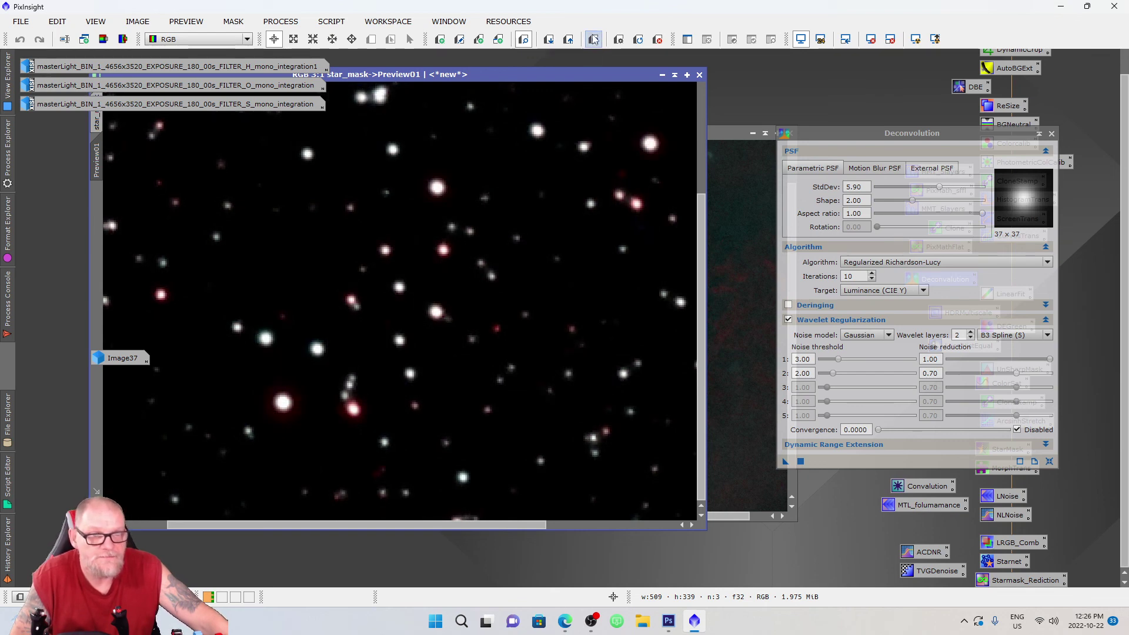
left_click(594, 40)
left_click(594, 39)
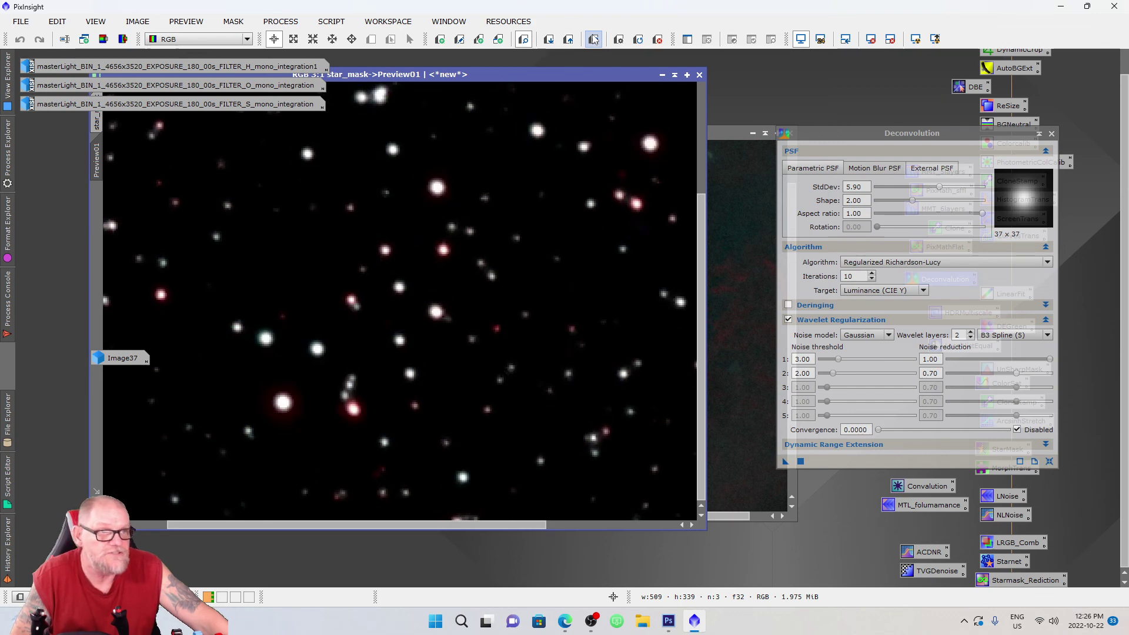
left_click(594, 39)
left_click(594, 39)
left_click(594, 40)
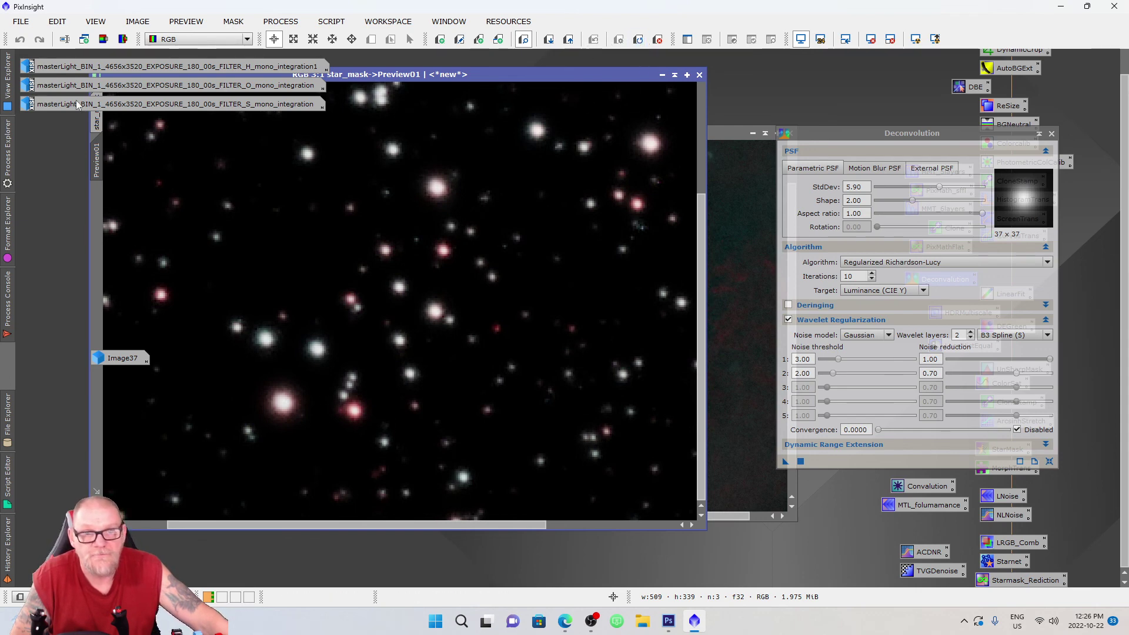
Return to the full star_mask image and apply the current Deconvolution settings to all of it.
left_click(96, 120)
left_click_drag(456, 76, 470, 97)
left_click_drag(786, 462, 354, 299)
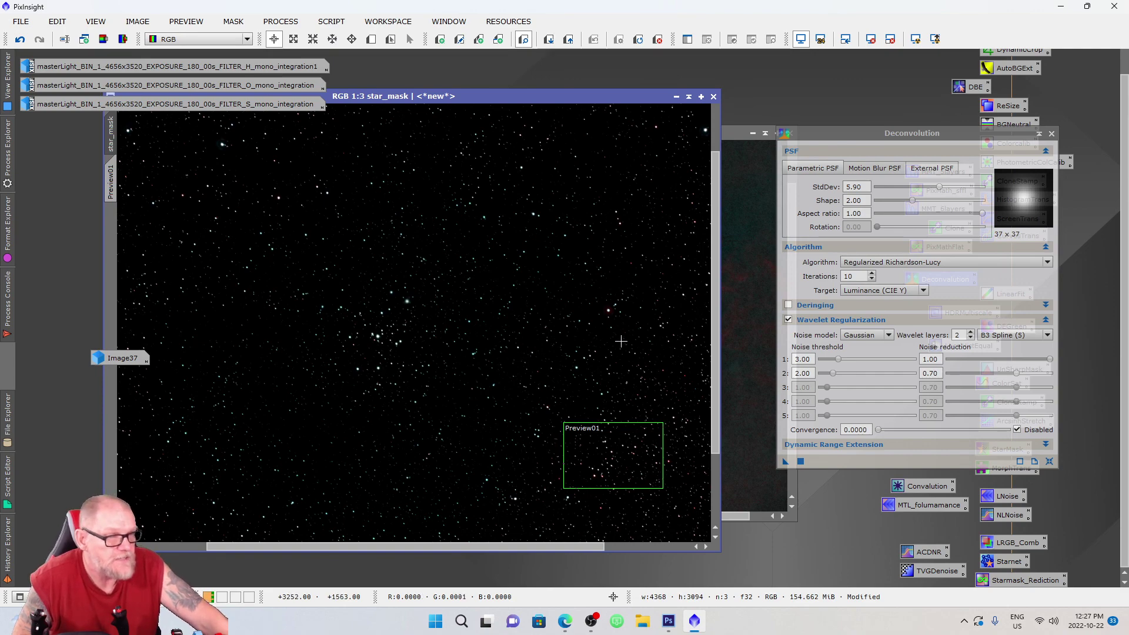
scroll(387, 338, "down", 2)
scroll(383, 336, "up", 1)
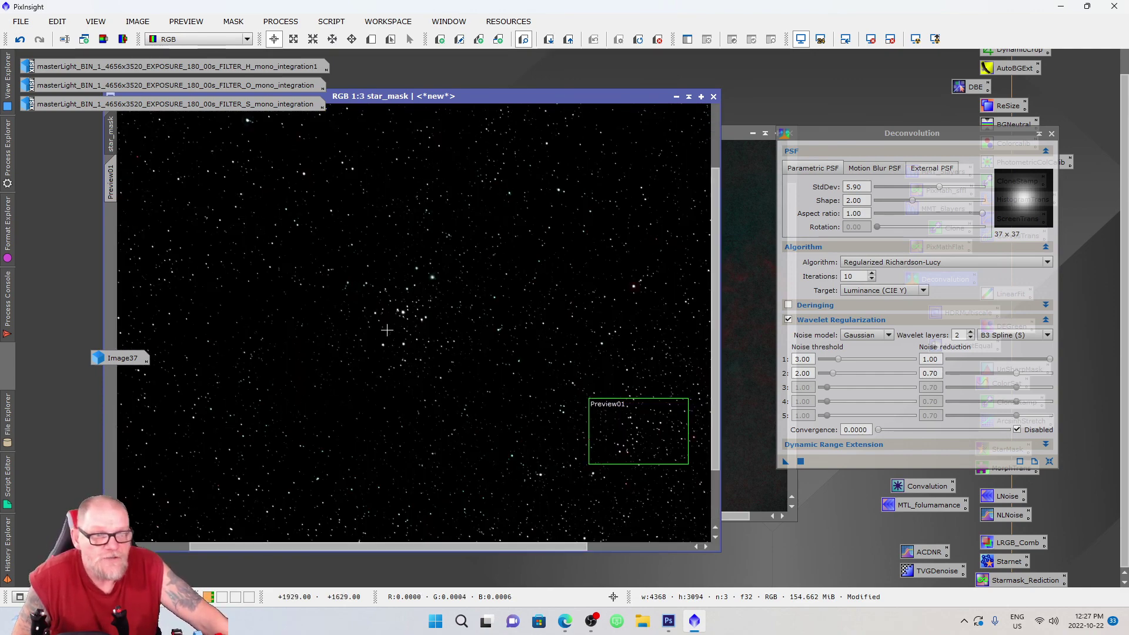
Run the CorrectMagentaStars script on star_mask with amount 0.80 and lightness preserved, and inspect the stars across the image.
left_click(331, 21)
left_click(304, 22)
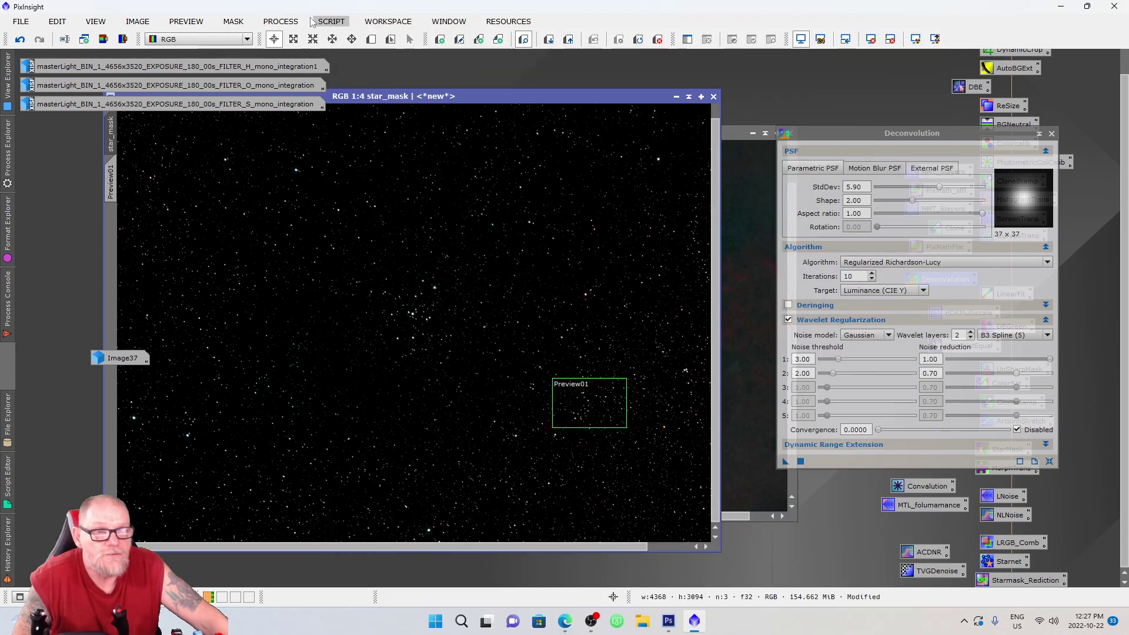
left_click(331, 21)
mouse_move(460, 228)
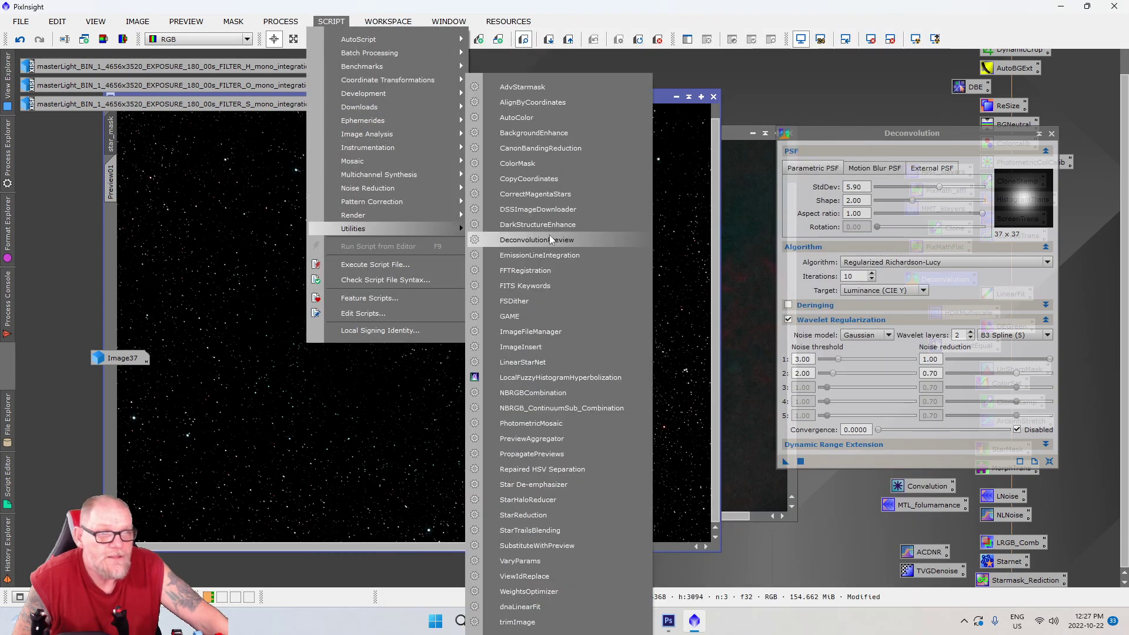
left_click(562, 194)
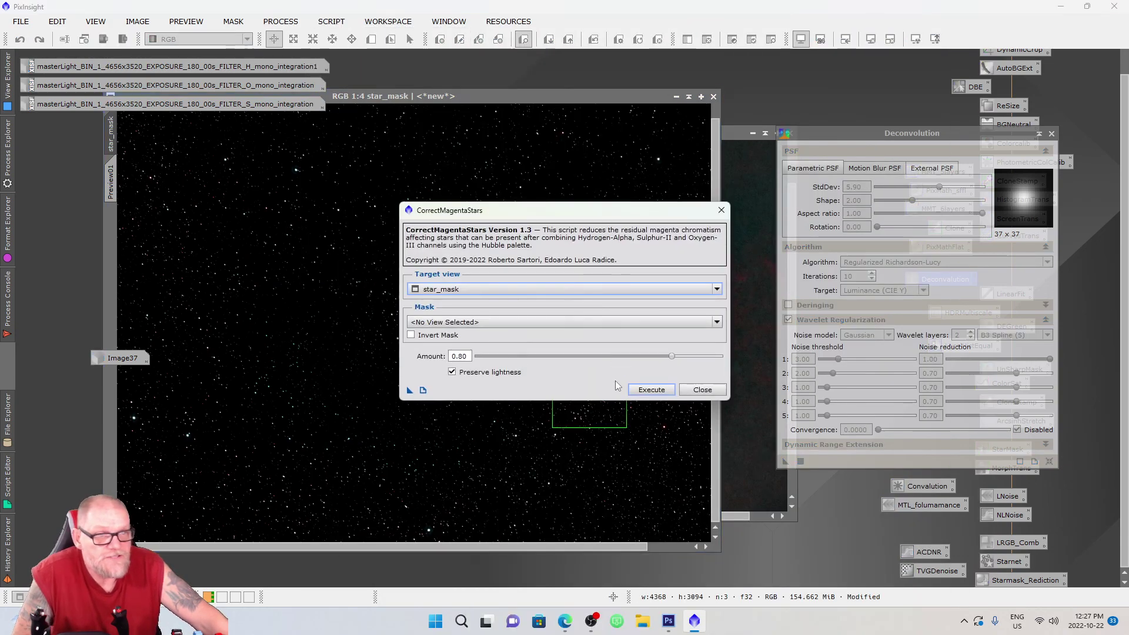
left_click(652, 391)
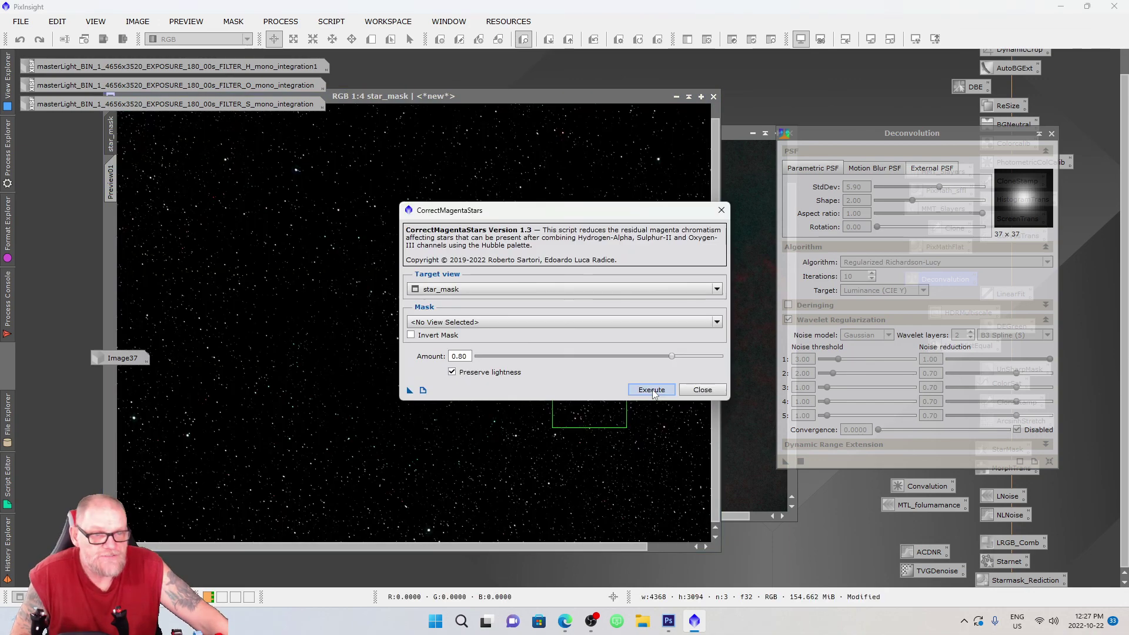
left_click(692, 390)
scroll(547, 317, "up", 4)
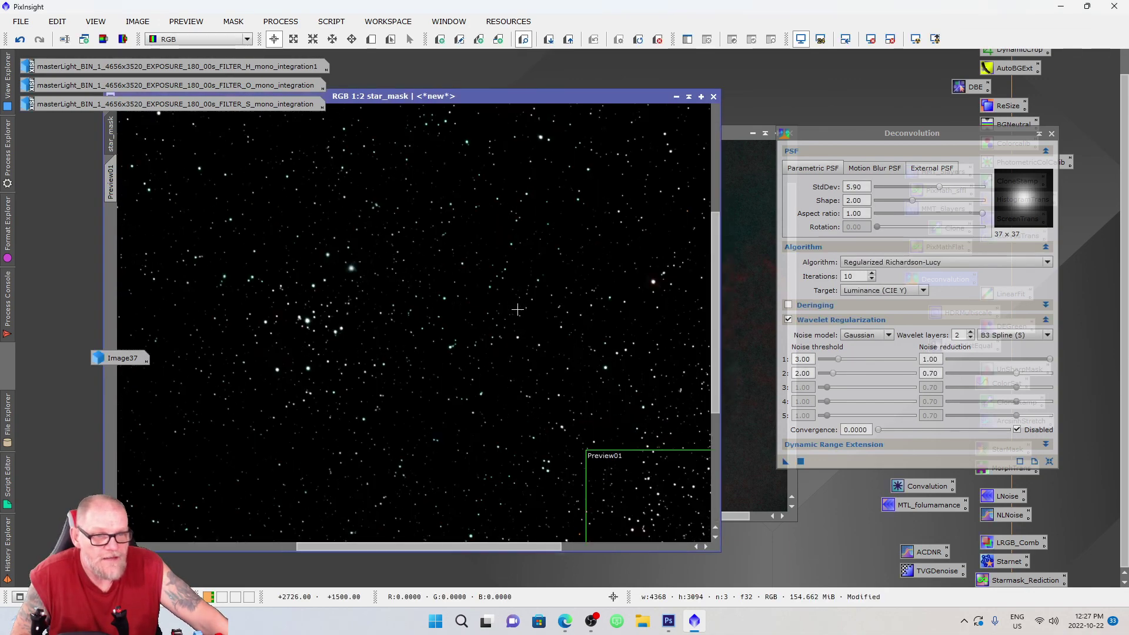
scroll(544, 407, "down", 1)
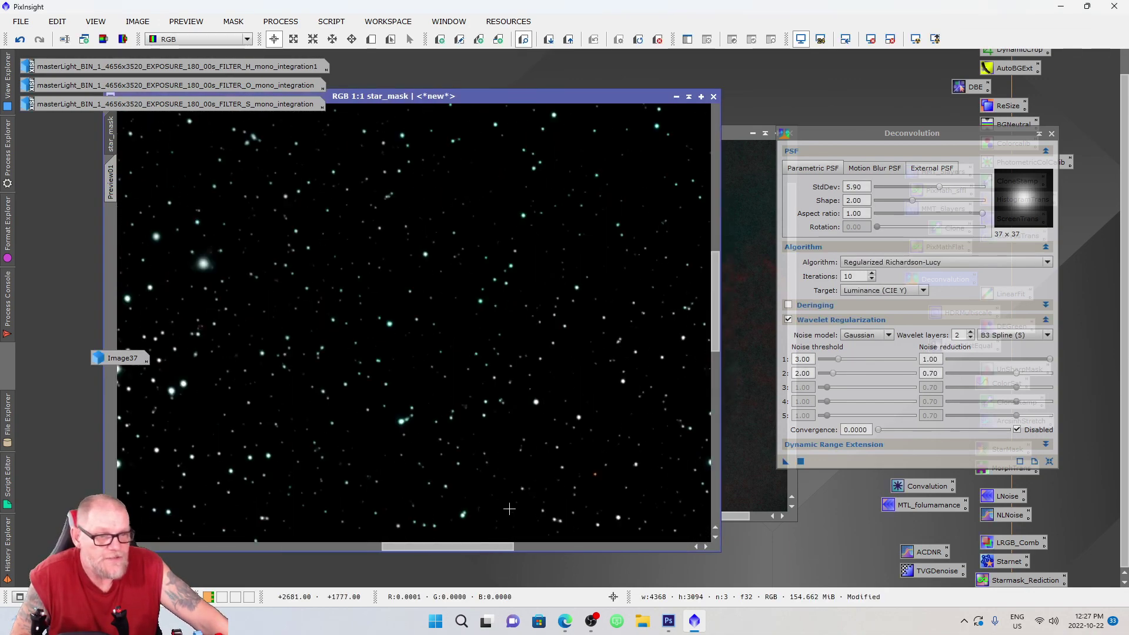
left_click_drag(491, 546, 646, 540)
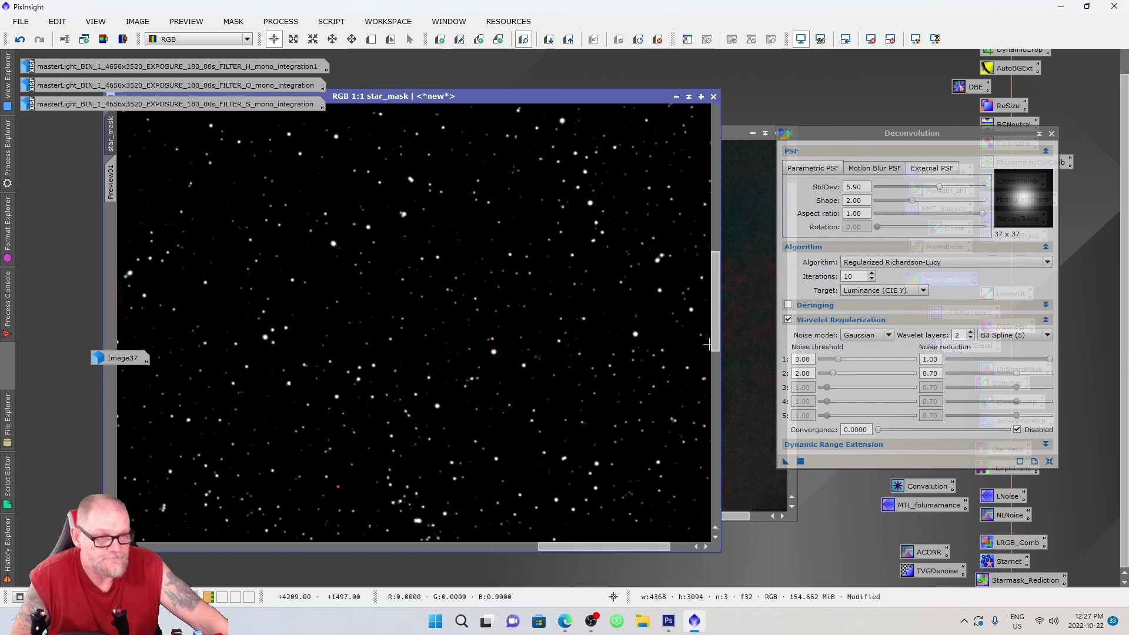
left_click_drag(707, 344, 744, 424)
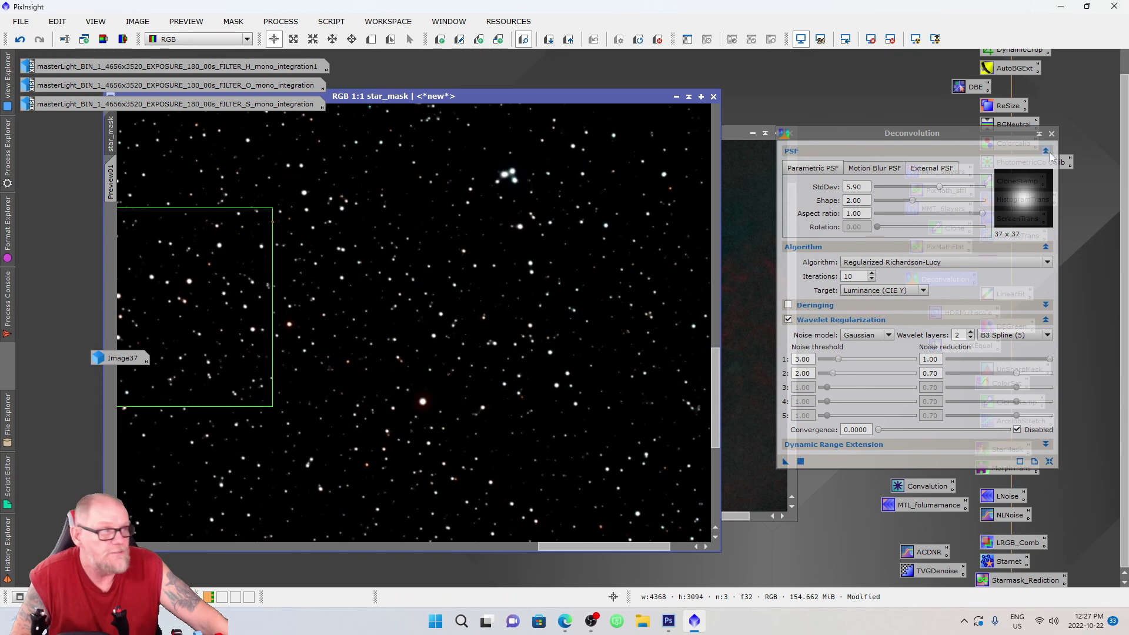
Close Deconvolution and boost star_mask's saturation with CurvesTransformation, using a curve point at input 0.35142 and output 0.57106.
left_click(1052, 134)
double_click(1011, 239)
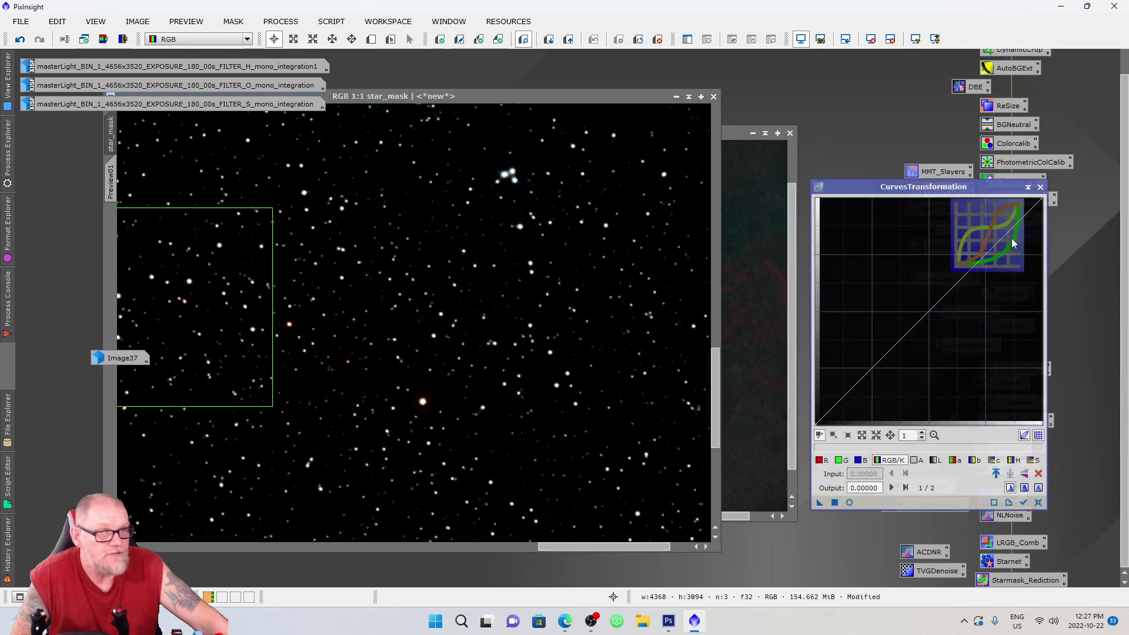
left_click(849, 502)
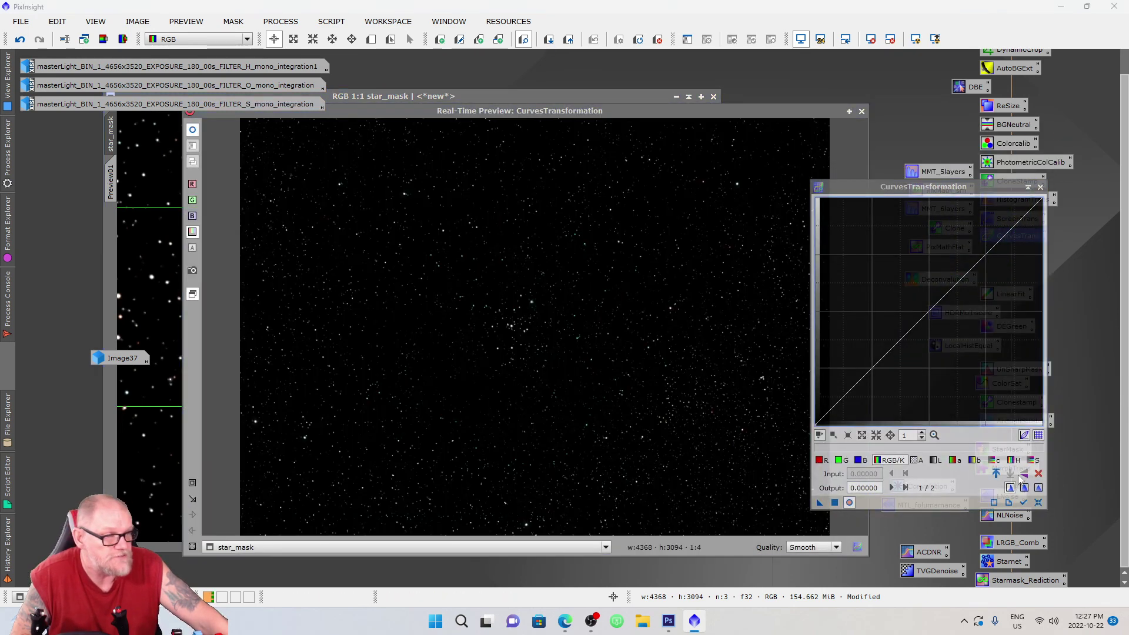
left_click_drag(938, 318, 895, 295)
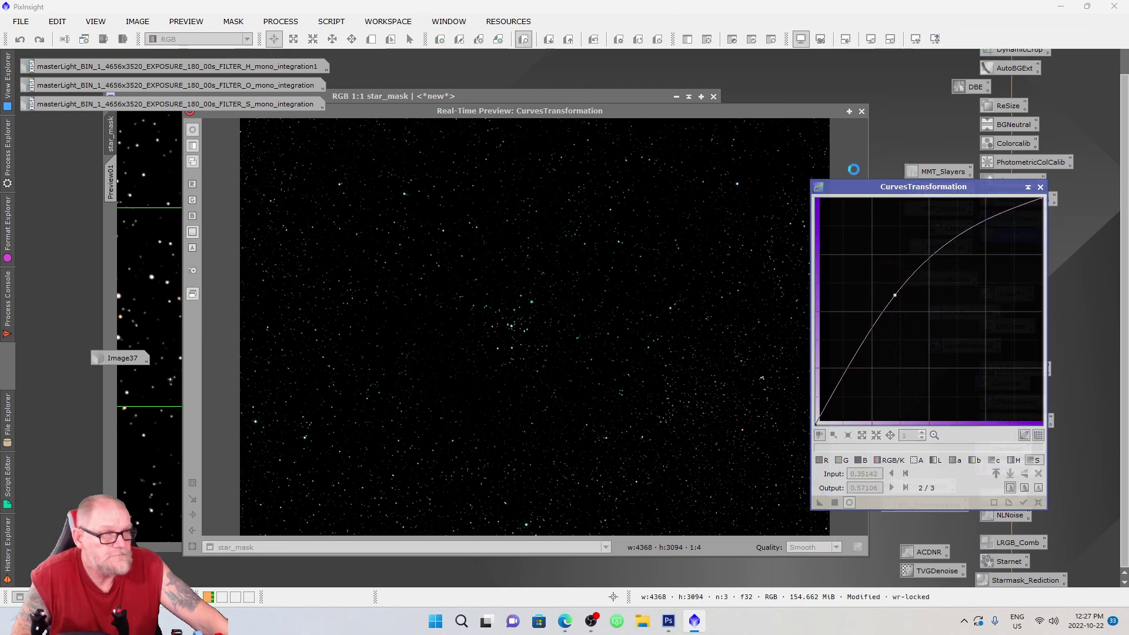
left_click(862, 112)
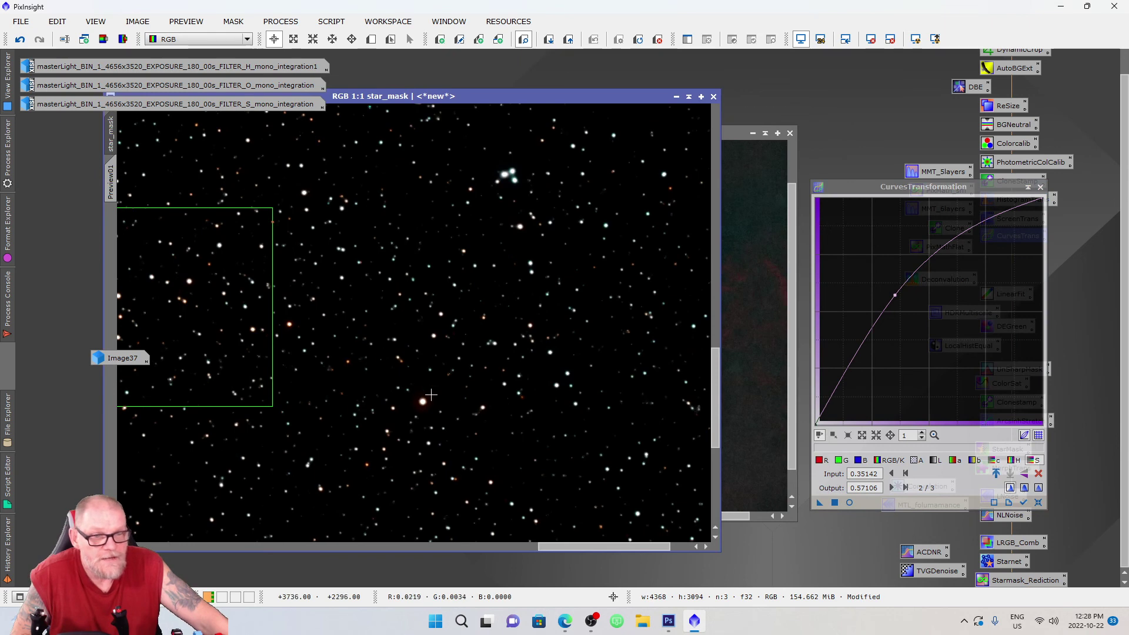
scroll(414, 416, "up", 1)
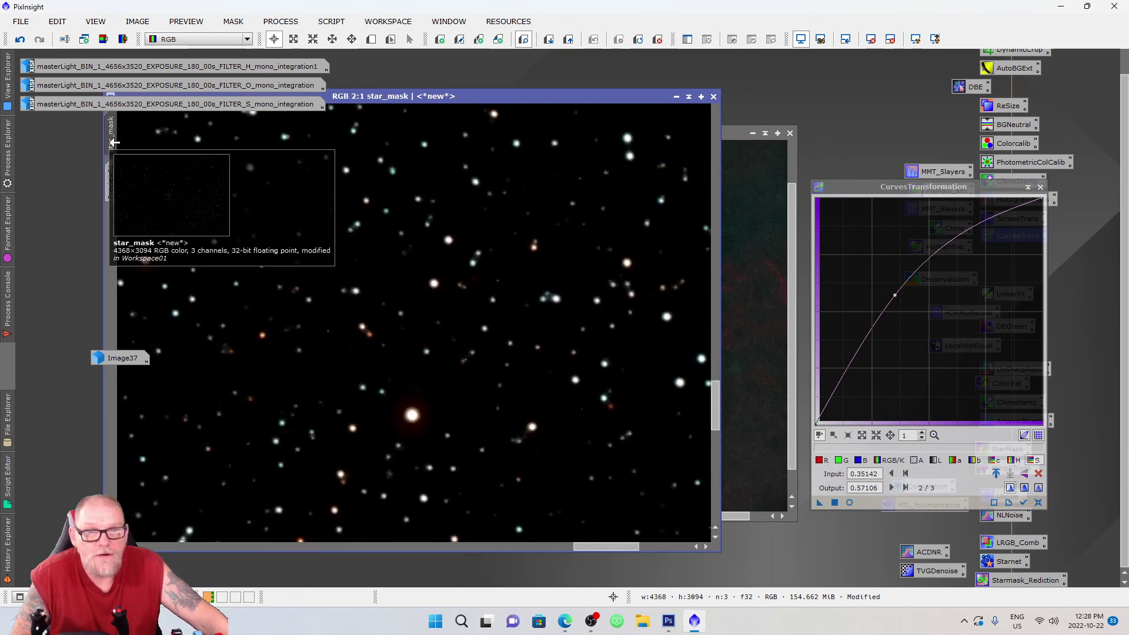
Examine the star colors in star_mask's Preview01 for comparison with the saturated full image.
left_click(111, 177)
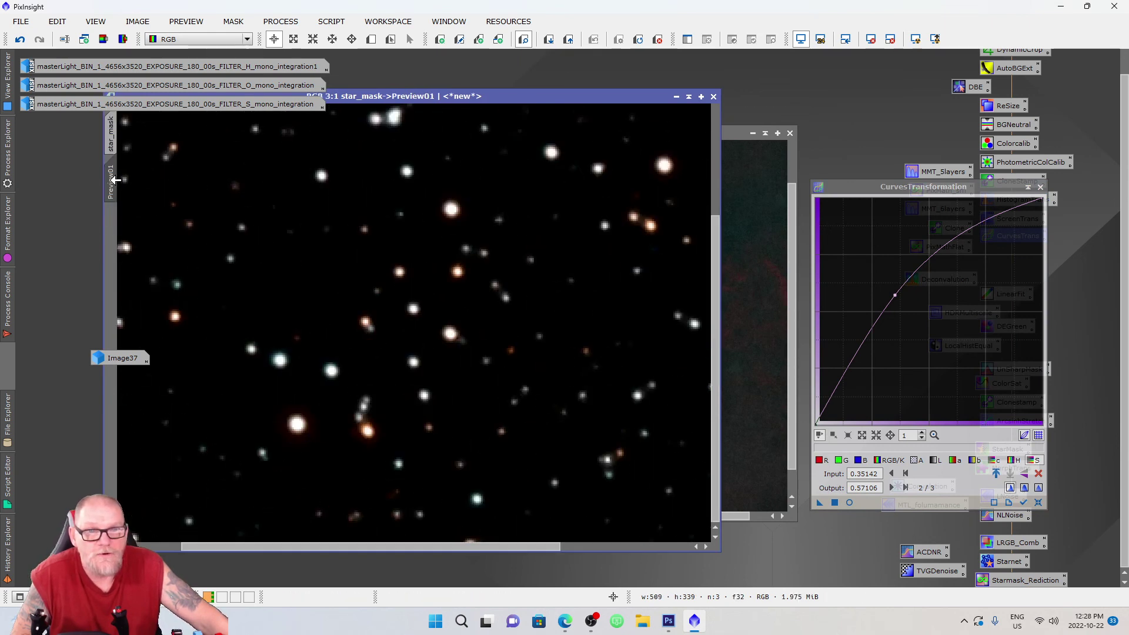
scroll(284, 321, "down", 1)
scroll(287, 324, "up", 2)
scroll(287, 324, "down", 1)
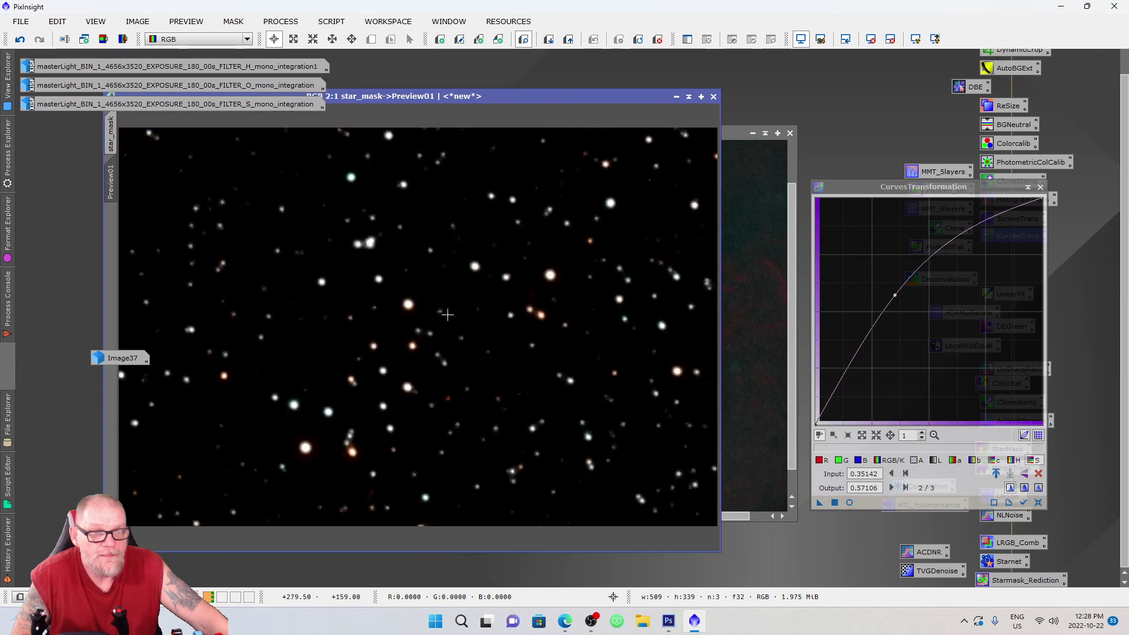
Undo and redo the saturation curve on star_mask to compare the star colors in different areas of the image.
left_click(20, 40)
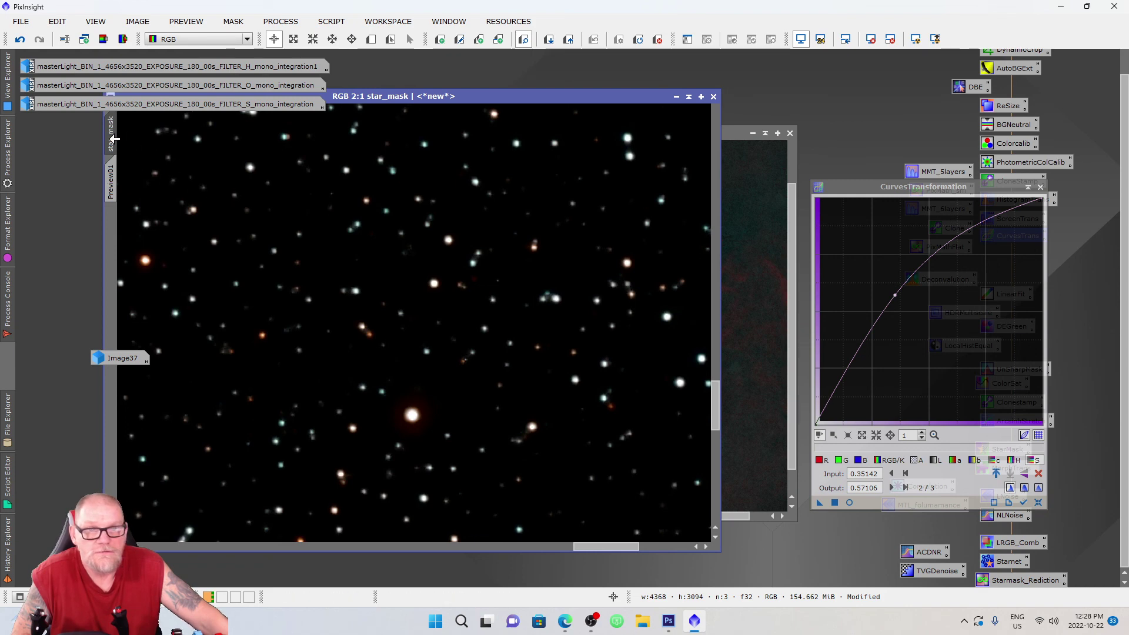
left_click(21, 41)
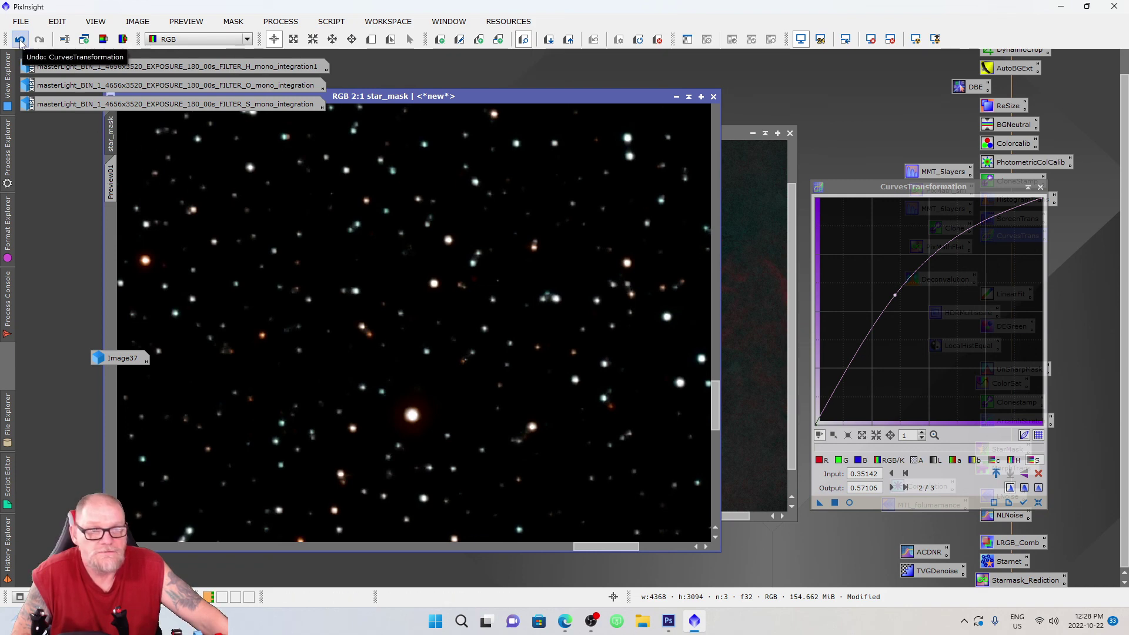
scroll(250, 236, "down", 1)
scroll(251, 236, "up", 1)
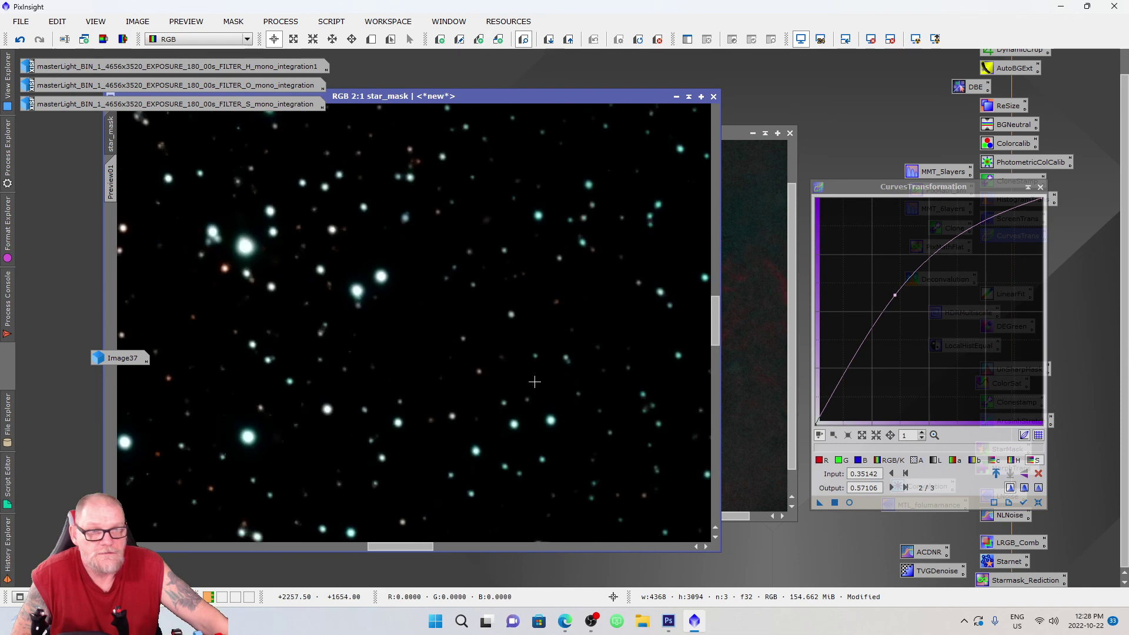
left_click_drag(418, 546, 600, 547)
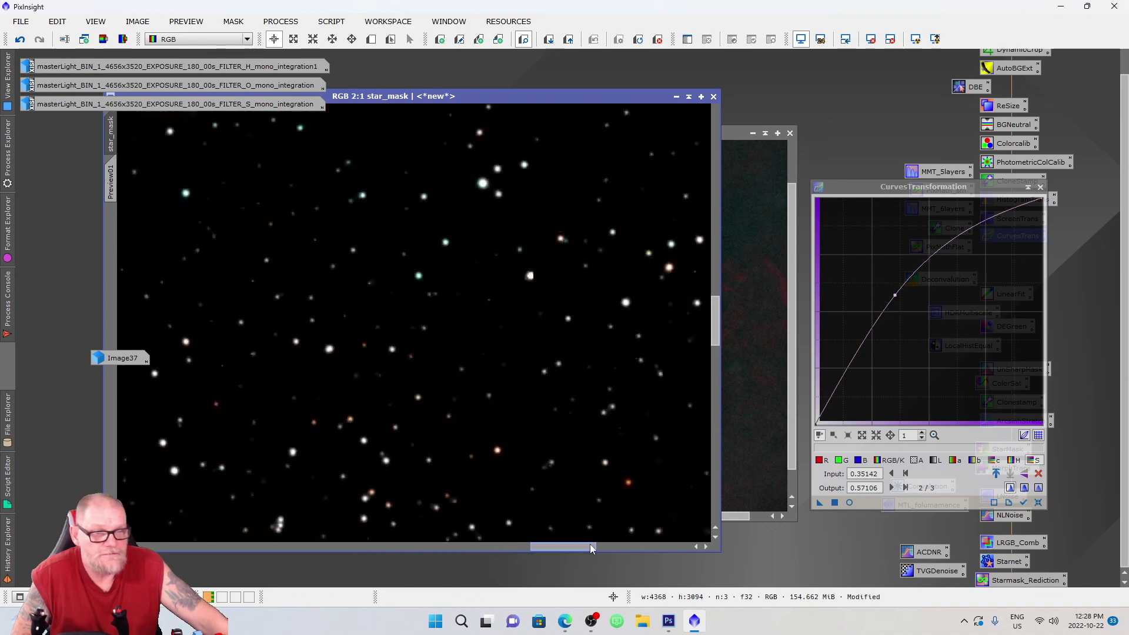
left_click_drag(721, 318, 717, 392)
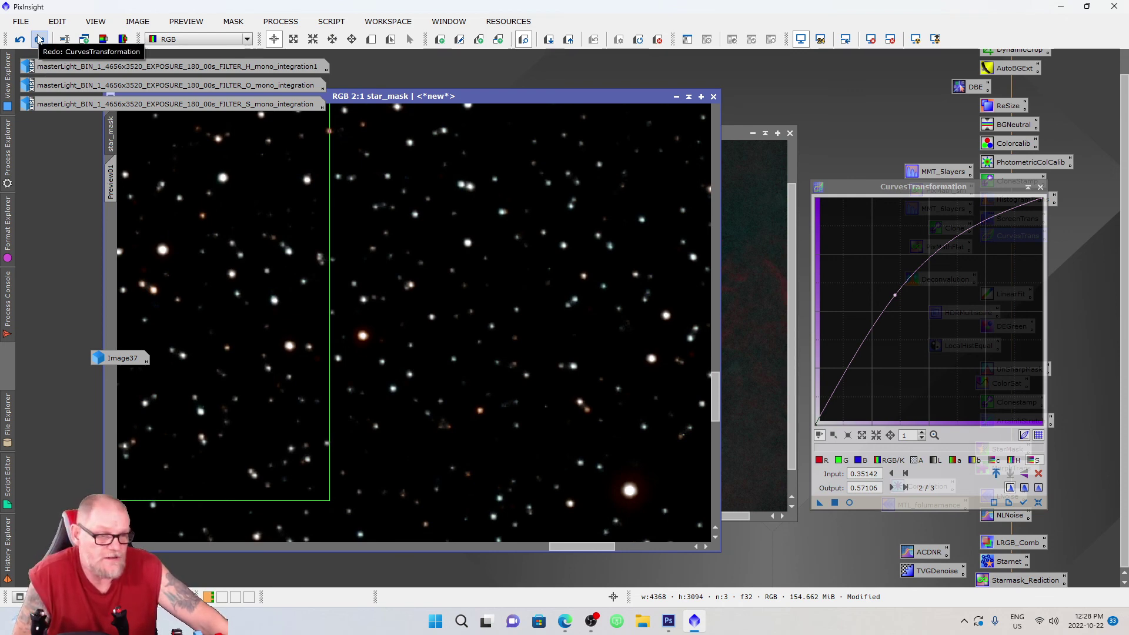
left_click(39, 39)
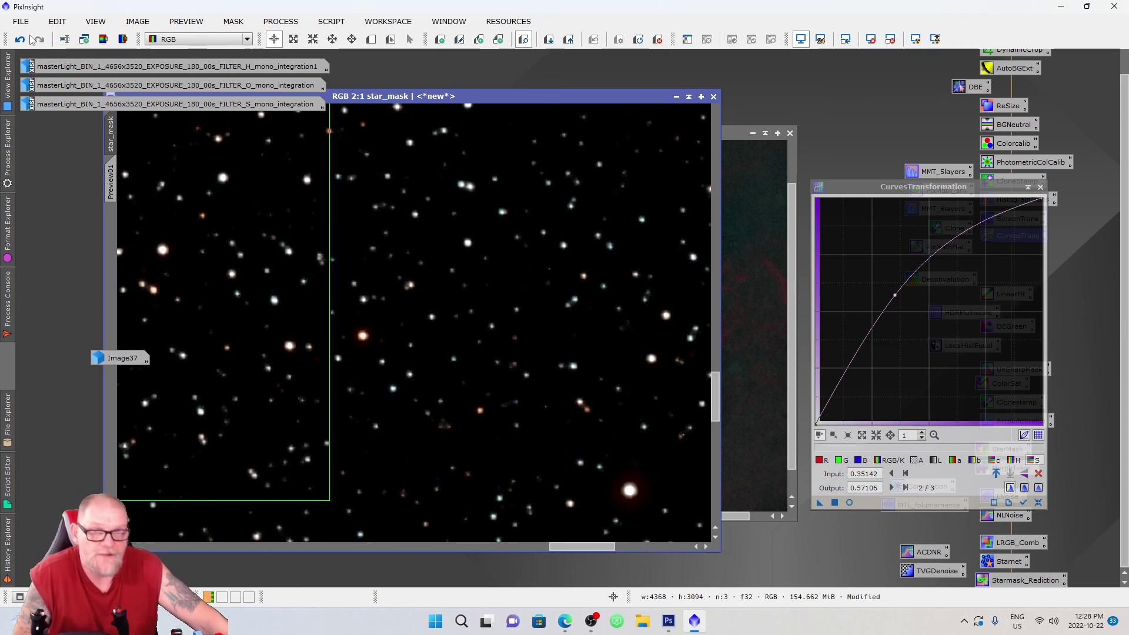
left_click(20, 39)
scroll(524, 439, "up", 1)
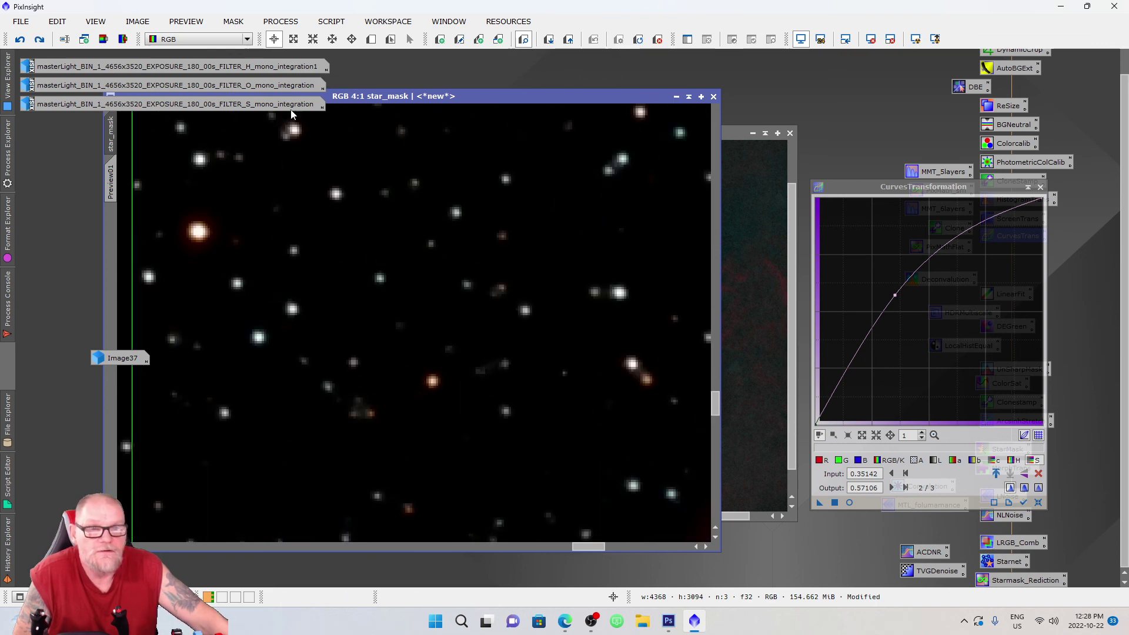
Rearrange the minimized masterLight images so they clear the star_mask window's title bar.
left_click_drag(286, 104, 385, 217)
mouse_move(267, 86)
left_mouse_down()
mouse_move(277, 94)
mouse_move(276, 77)
left_mouse_up()
left_click_drag(310, 215, 264, 65)
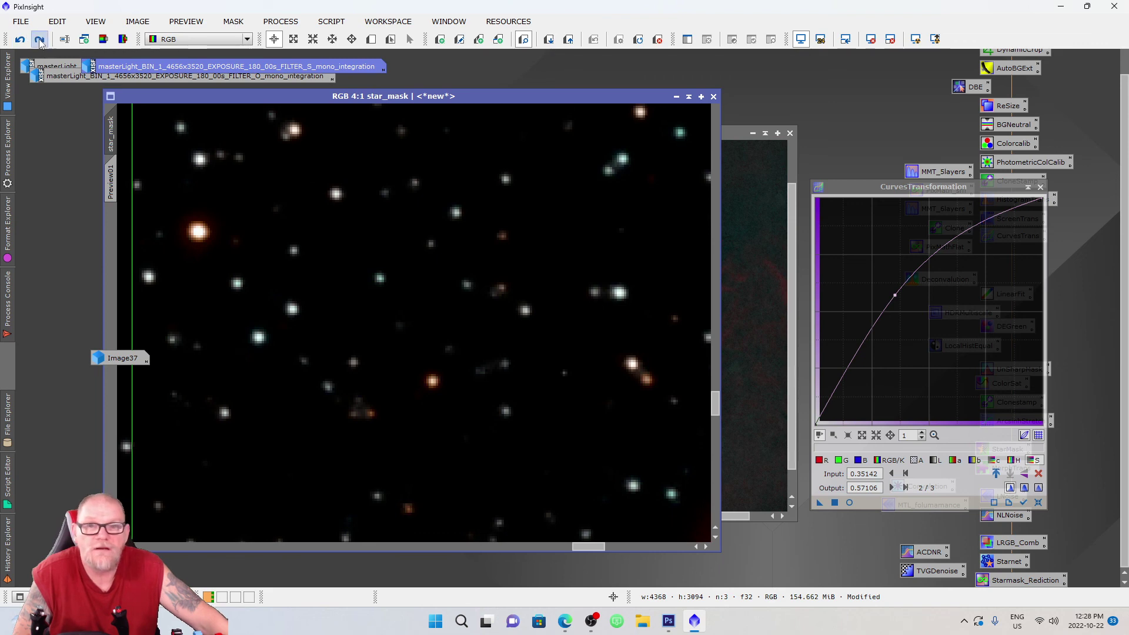
Delete Preview01 from star_mask and minimize the star_mask image.
scroll(348, 290, "down", 6)
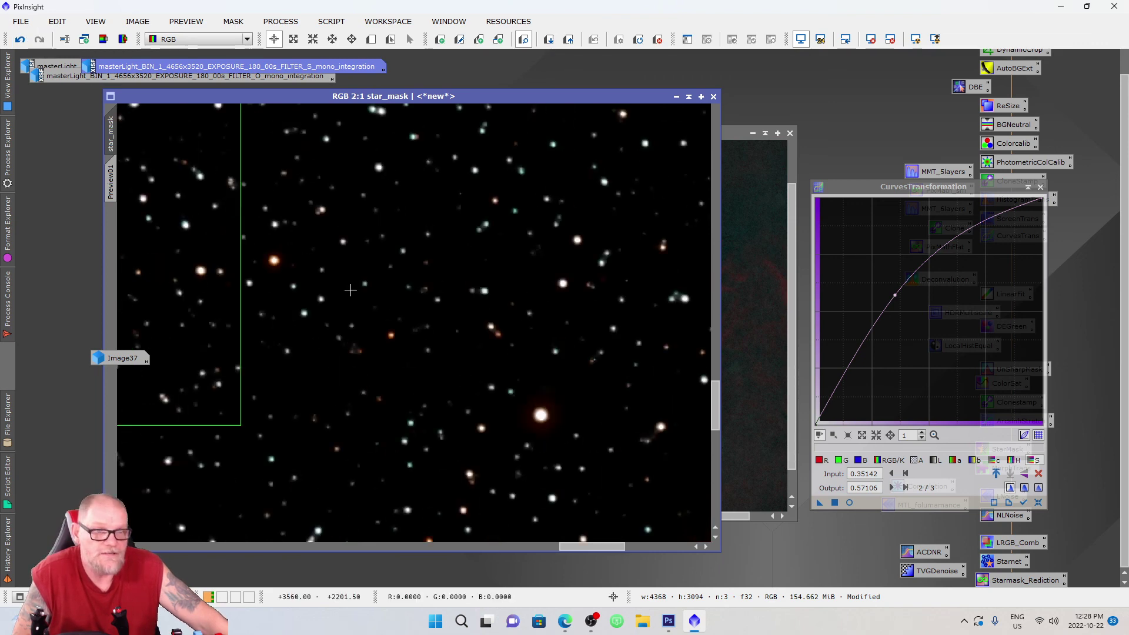
left_click(111, 185)
right_click(111, 184)
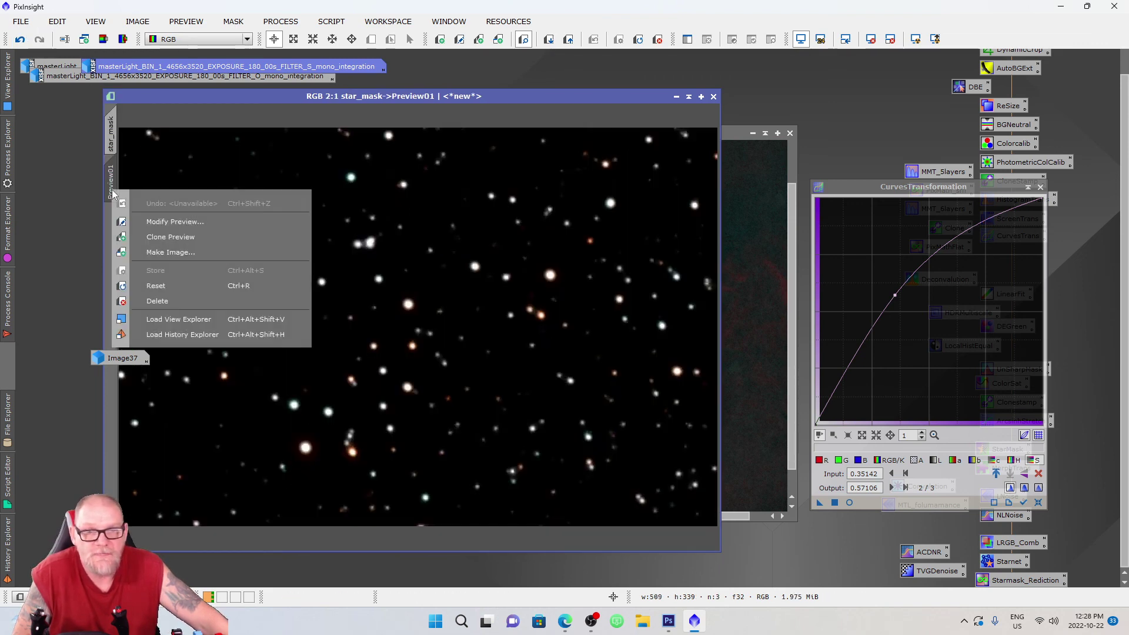
left_click(182, 302)
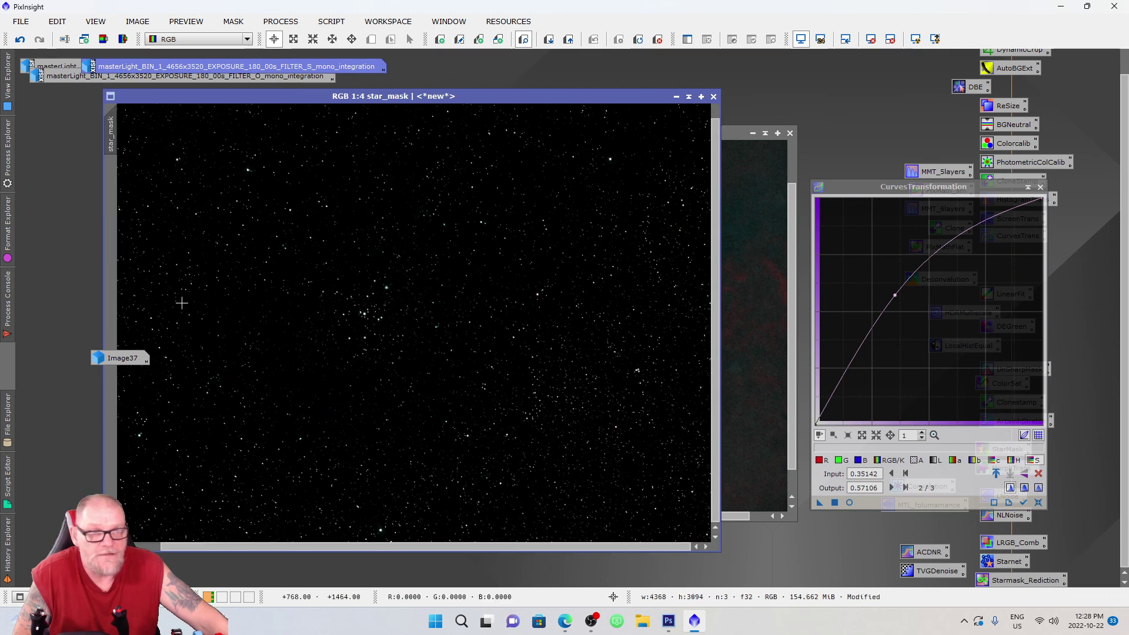
left_click(675, 97)
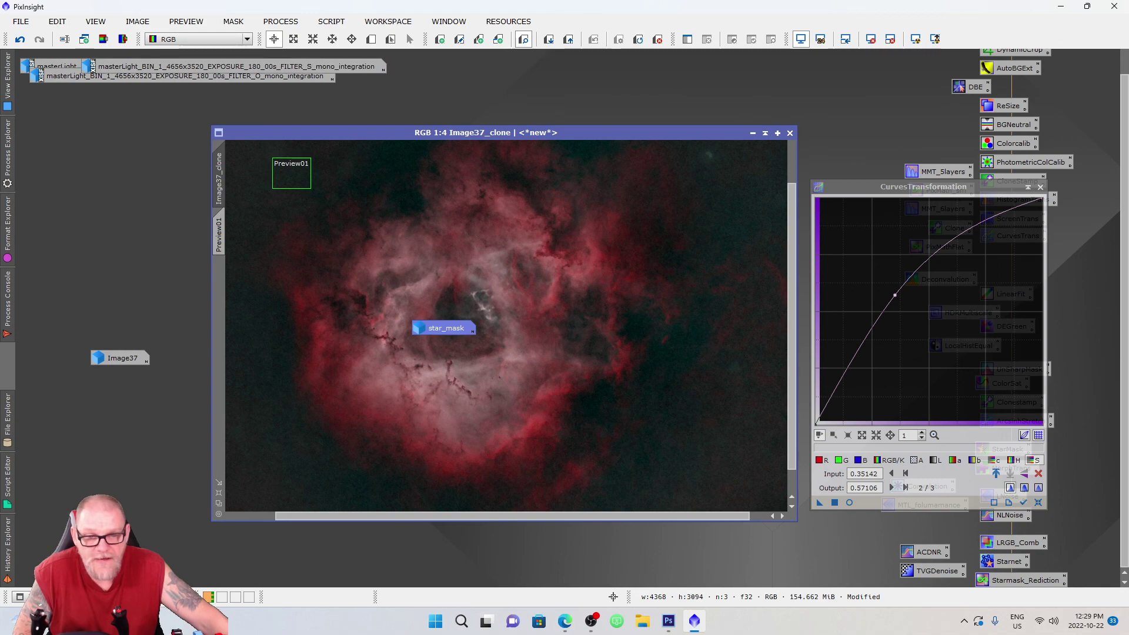
Restore the minimized Image37 and close it without saving.
left_click(122, 360)
double_click(122, 359)
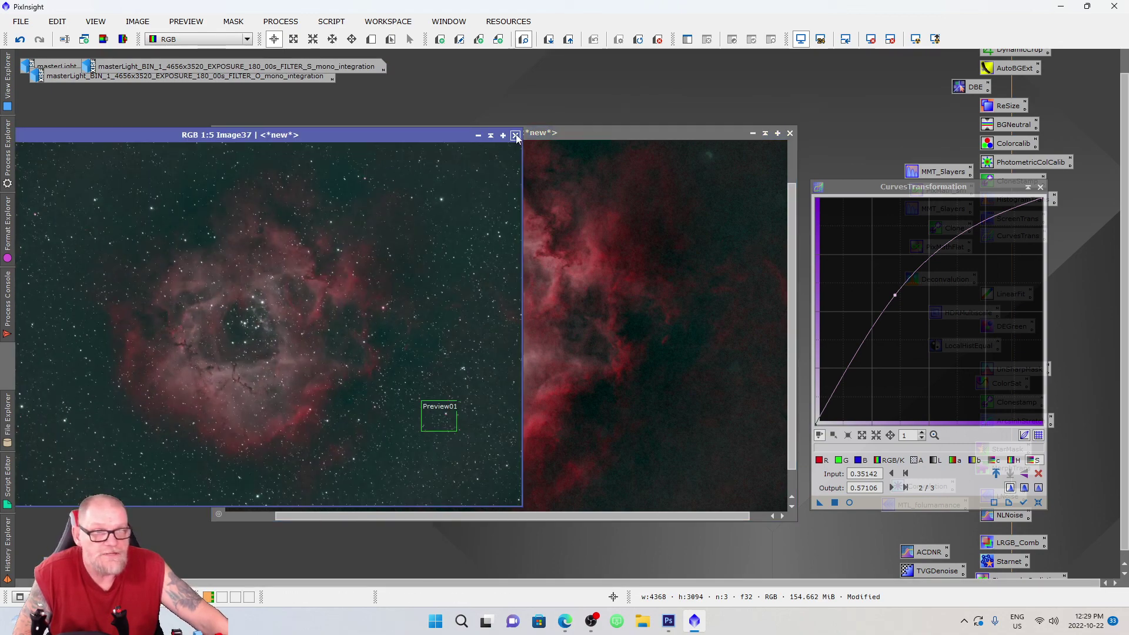
left_click(516, 137)
left_click(537, 340)
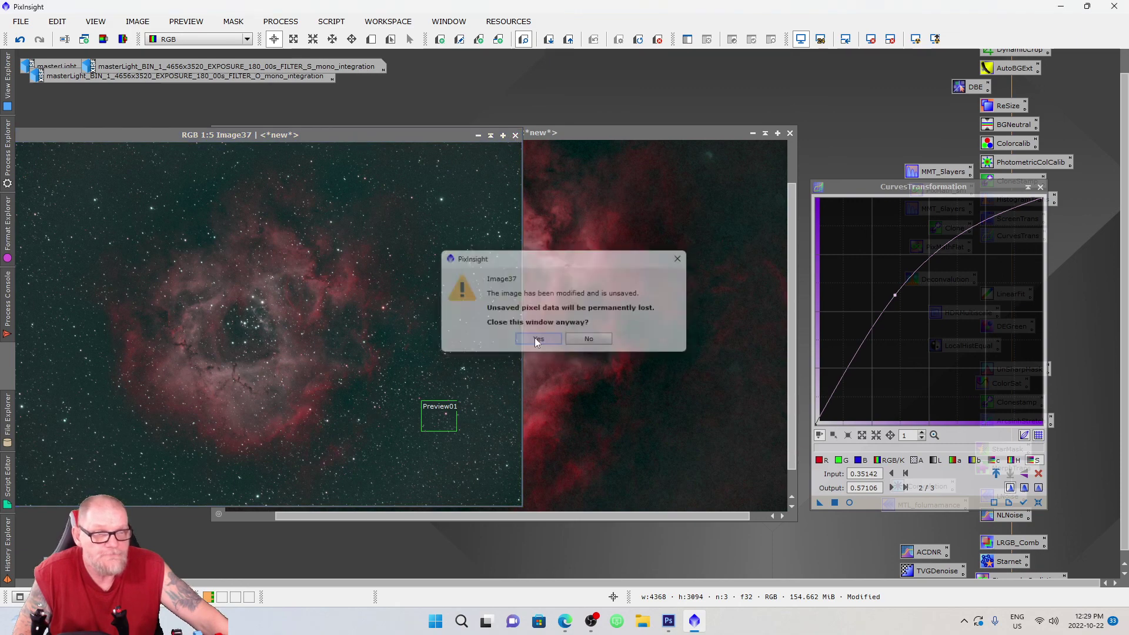
Fit the whole starless Image37_clone in its window, reposition the window, and reset CurvesTransformation to a straight line.
left_click(219, 502)
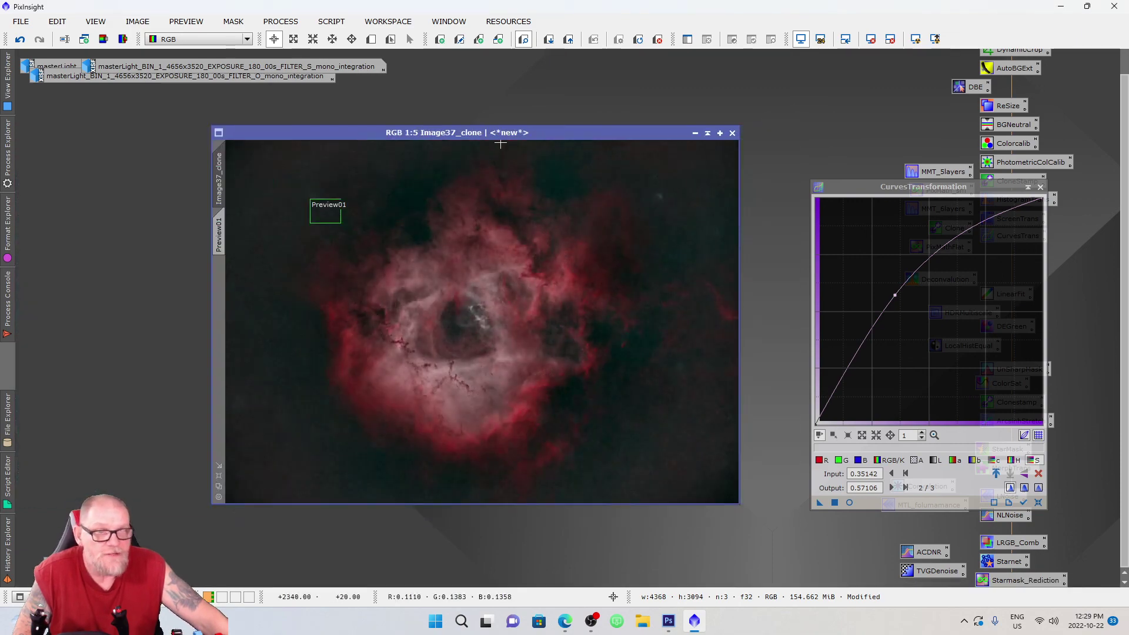
left_click_drag(504, 131, 421, 130)
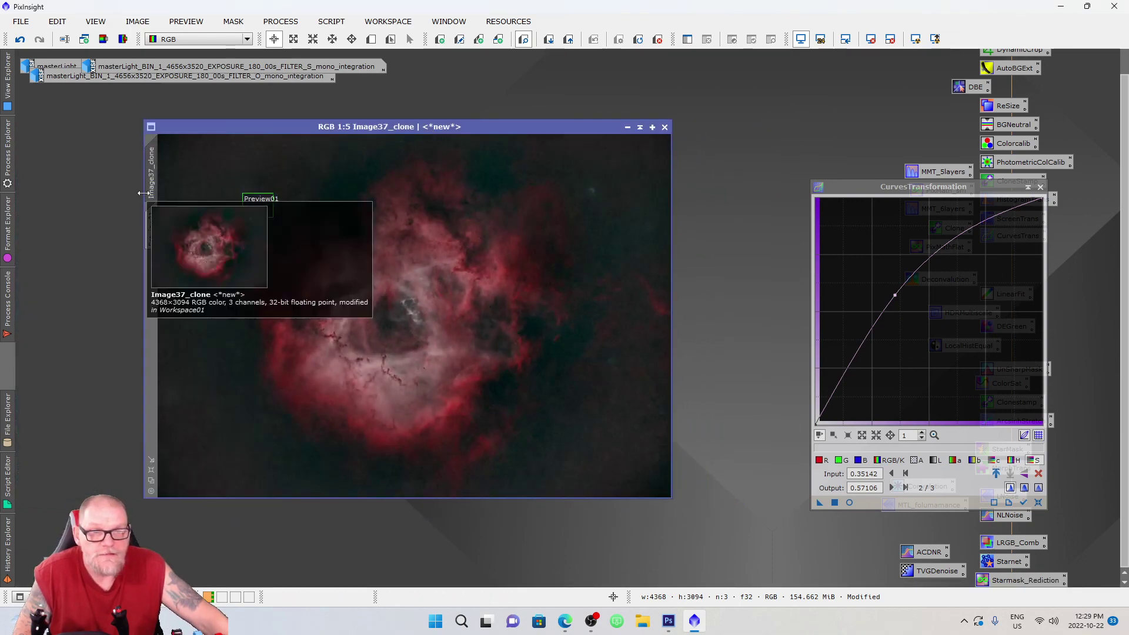
scroll(268, 345, "up", 4)
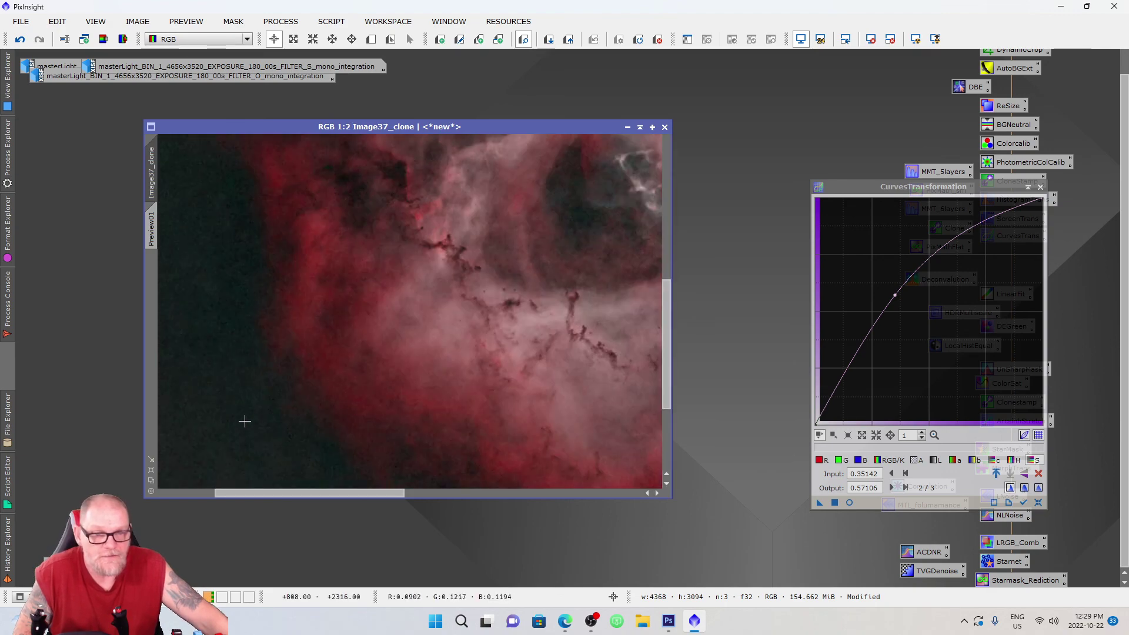
scroll(249, 429, "down", 4)
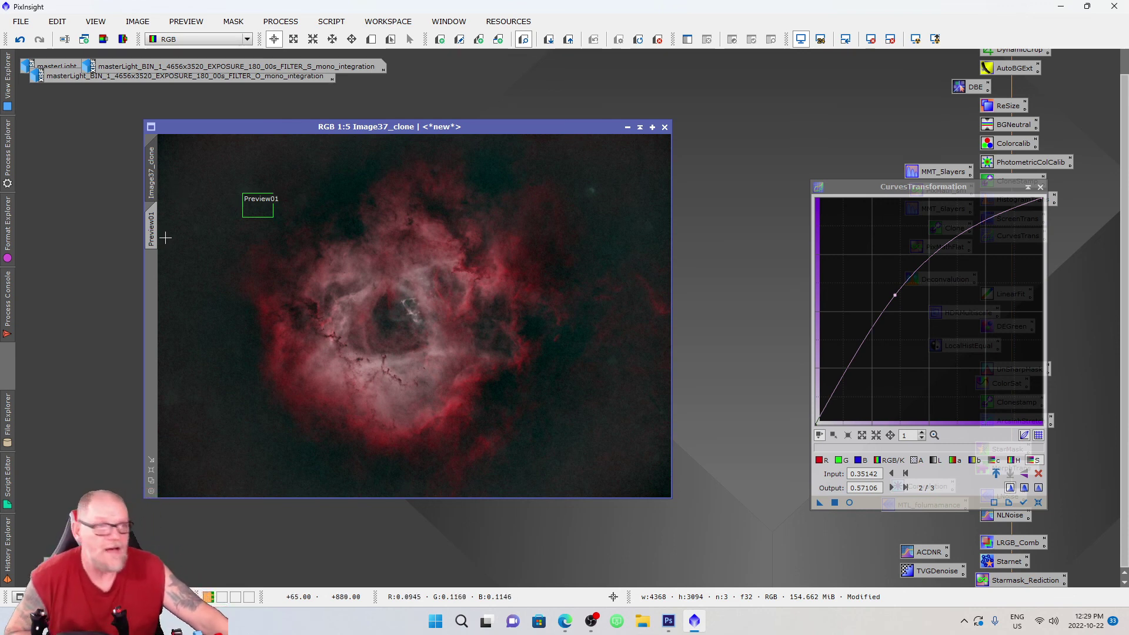
left_click(1038, 503)
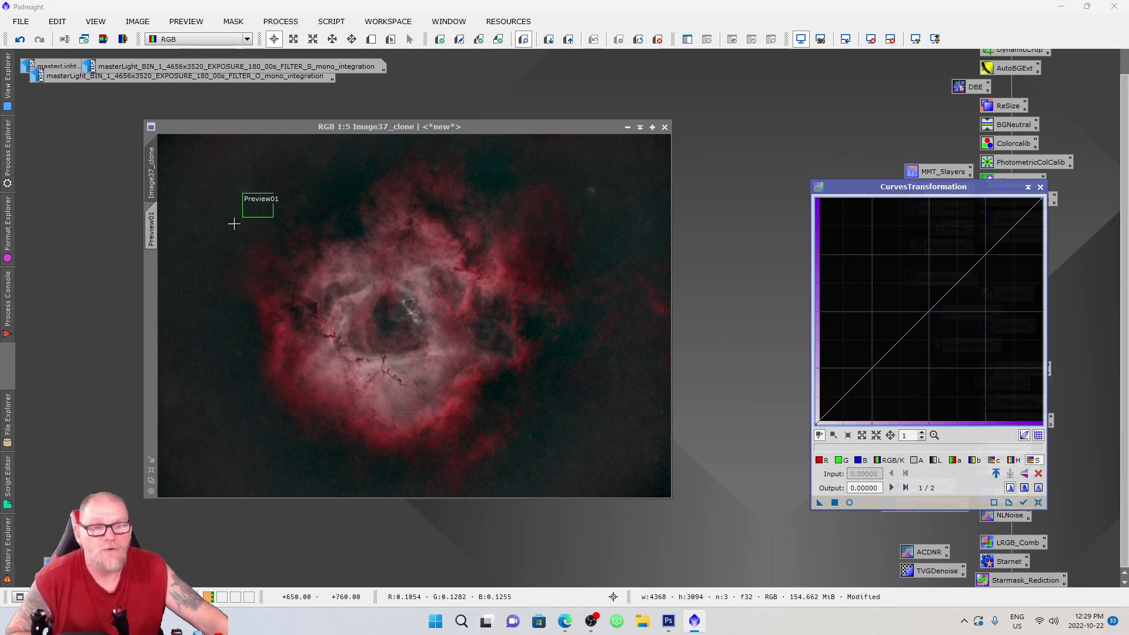
Run the DarkStructureEnhance script on Image37_clone with 8 layers removed, 3x3 Linear Interpolation scaling, amount 0.40 and 1 iteration.
left_click(233, 21)
left_click(280, 21)
left_click(343, 22)
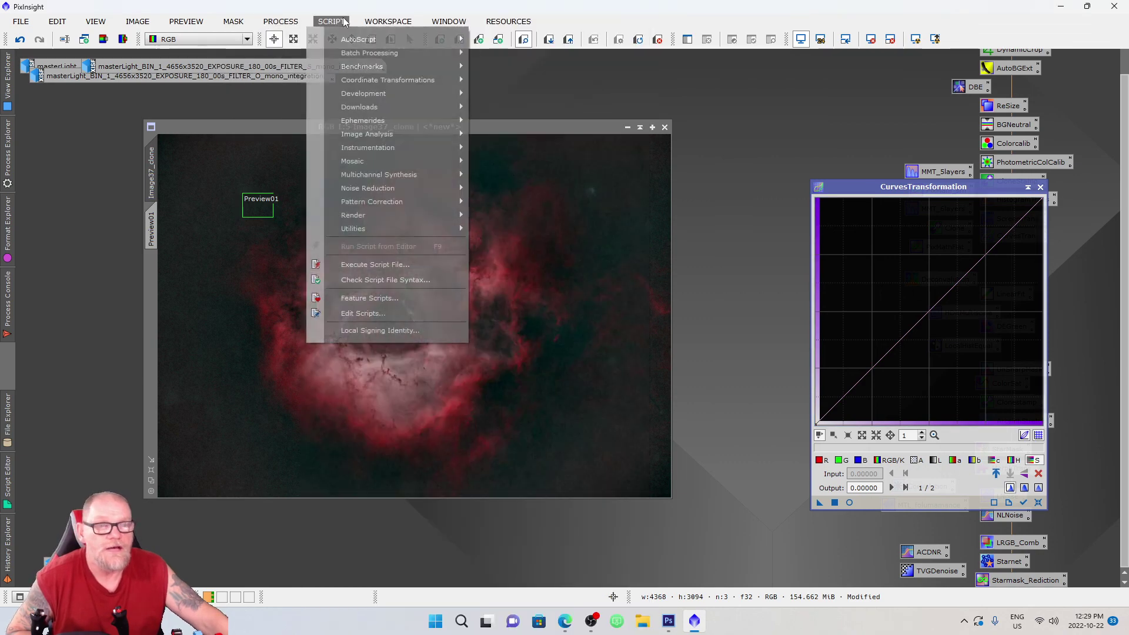
mouse_move(424, 229)
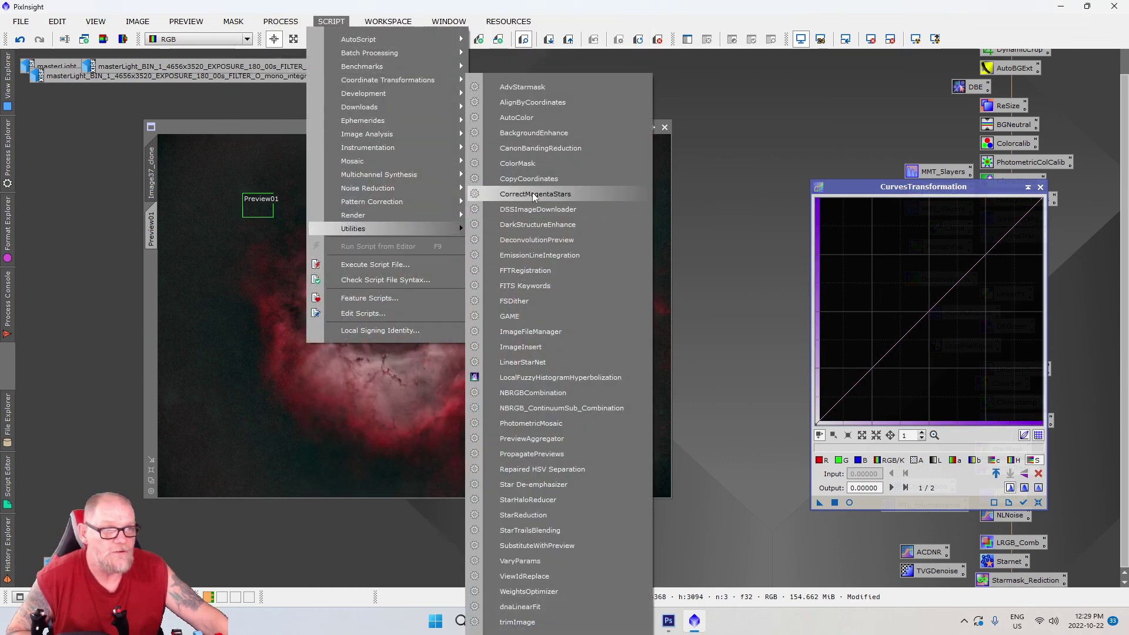
left_click(541, 226)
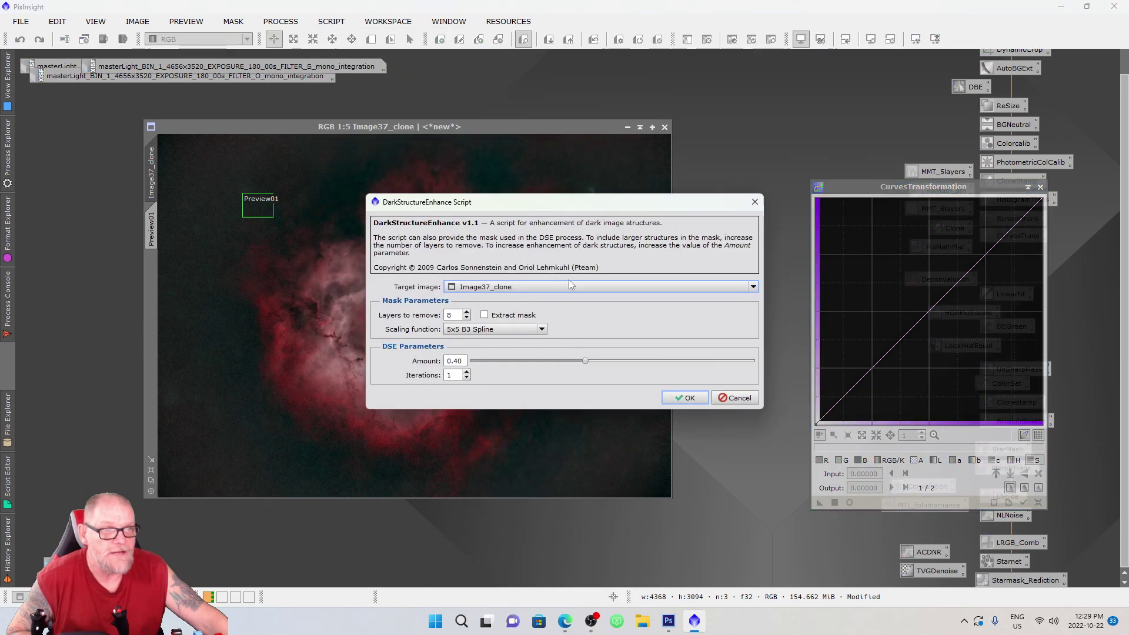
left_click(467, 330)
left_click(476, 342)
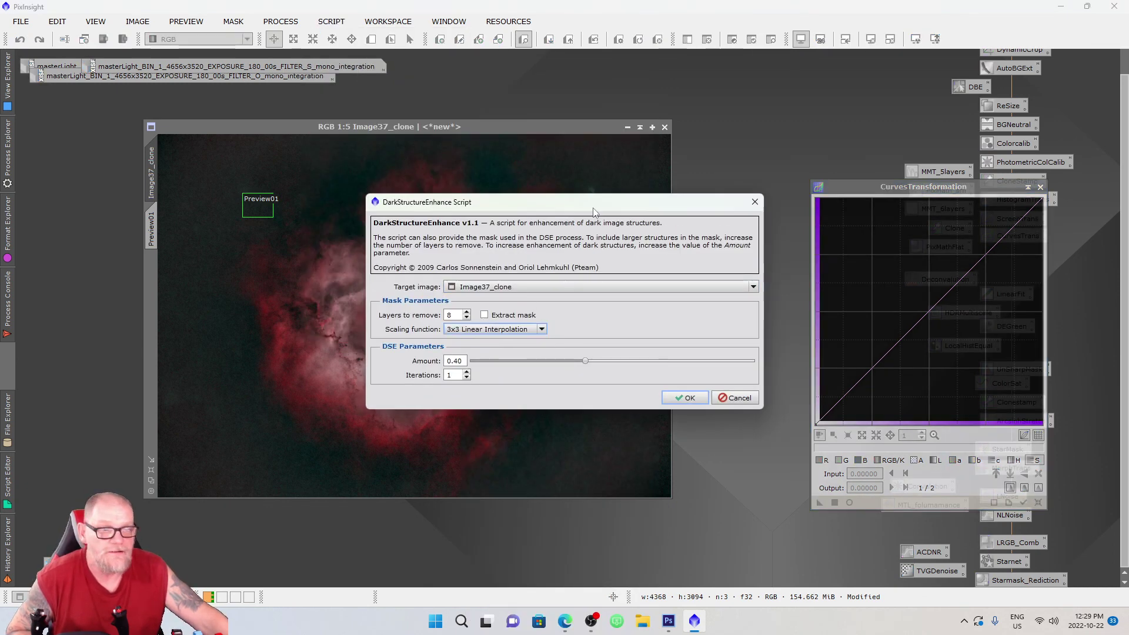
left_click_drag(594, 210, 624, 220)
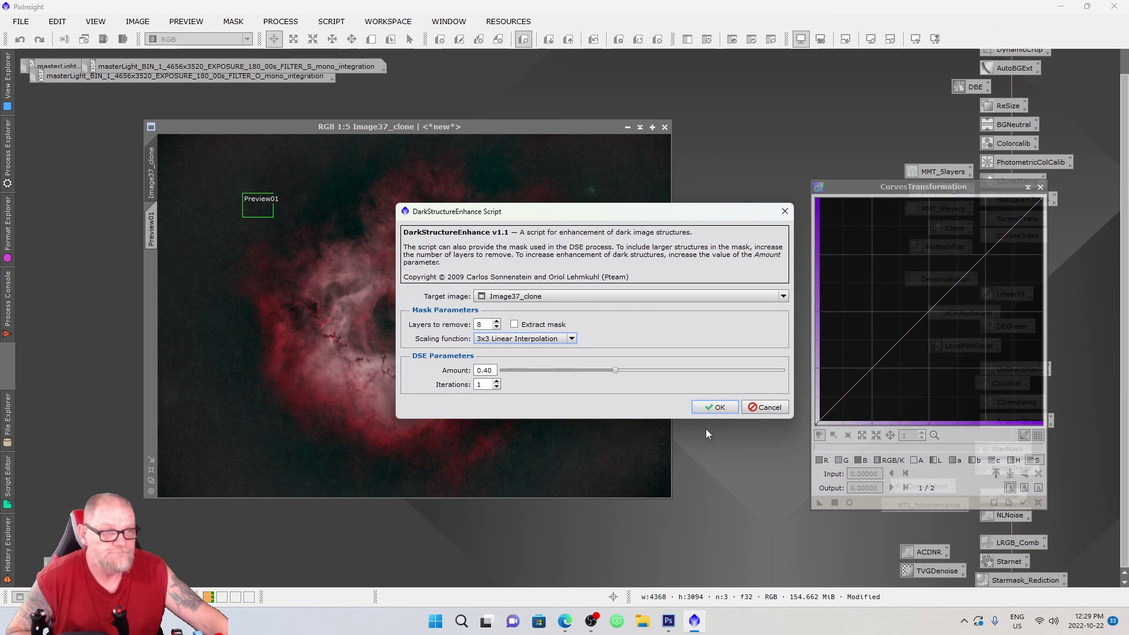
left_click(717, 410)
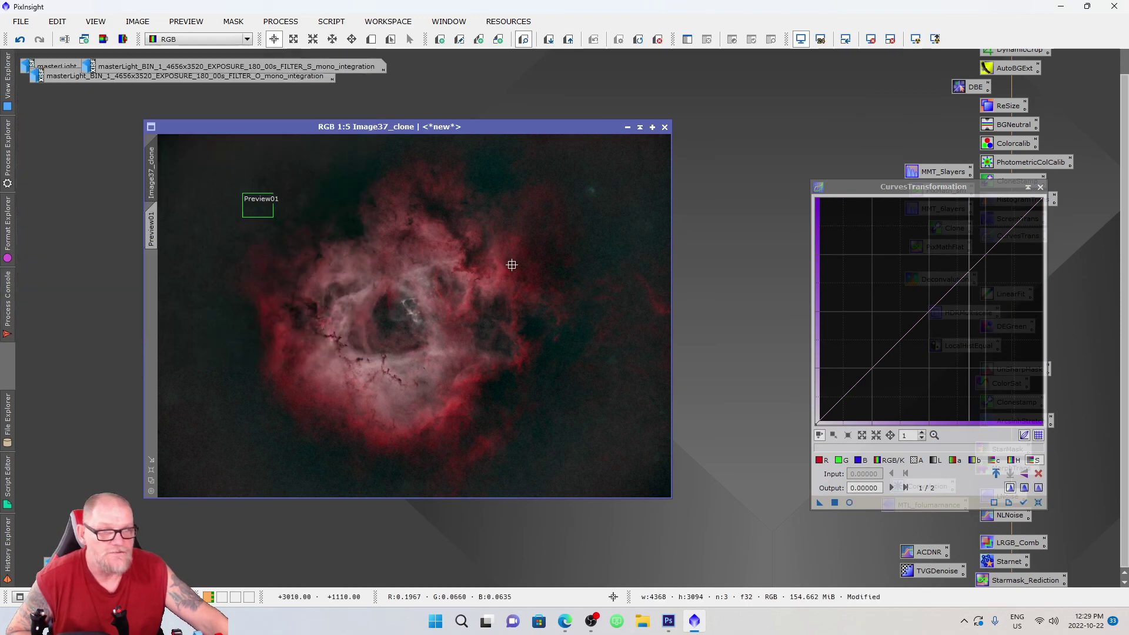
Enlarge the Image37_clone window, then undo and redo the dark structure enhancement to compare the nebula before and after.
key("ctrl+plus")
key("ctrl+plus")
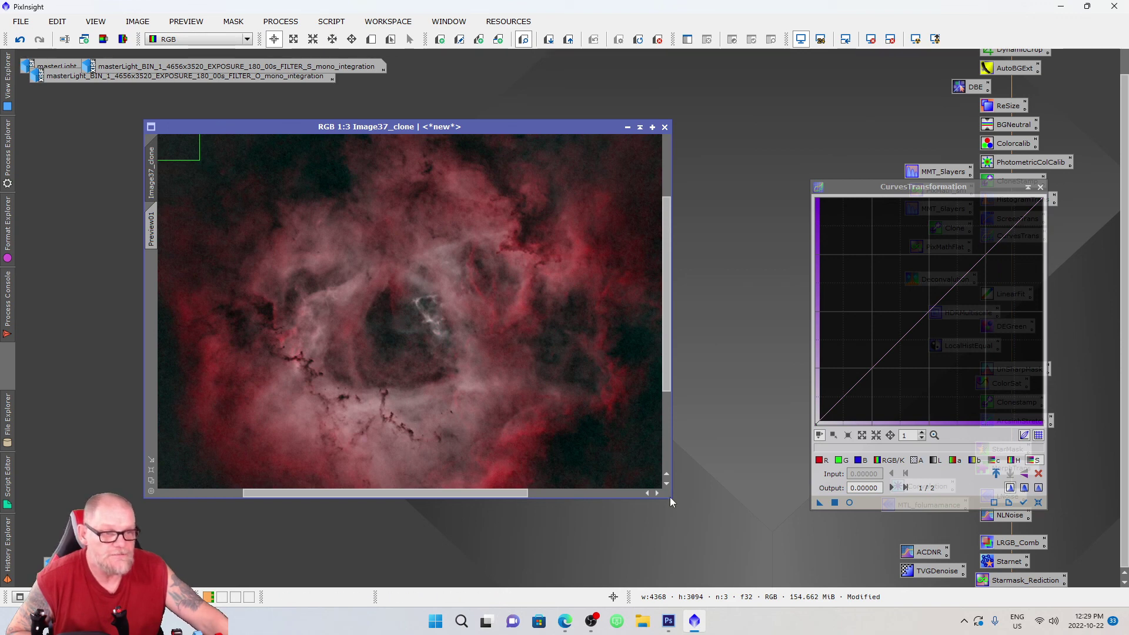
left_click_drag(673, 496, 856, 579)
left_click_drag(560, 126, 471, 84)
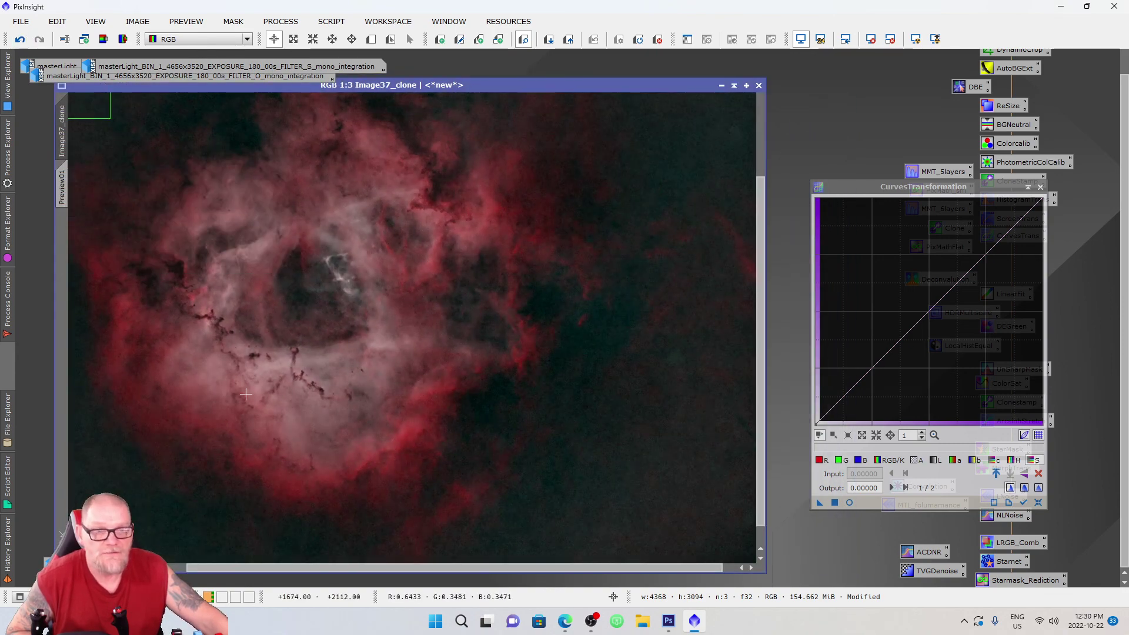
left_click(20, 40)
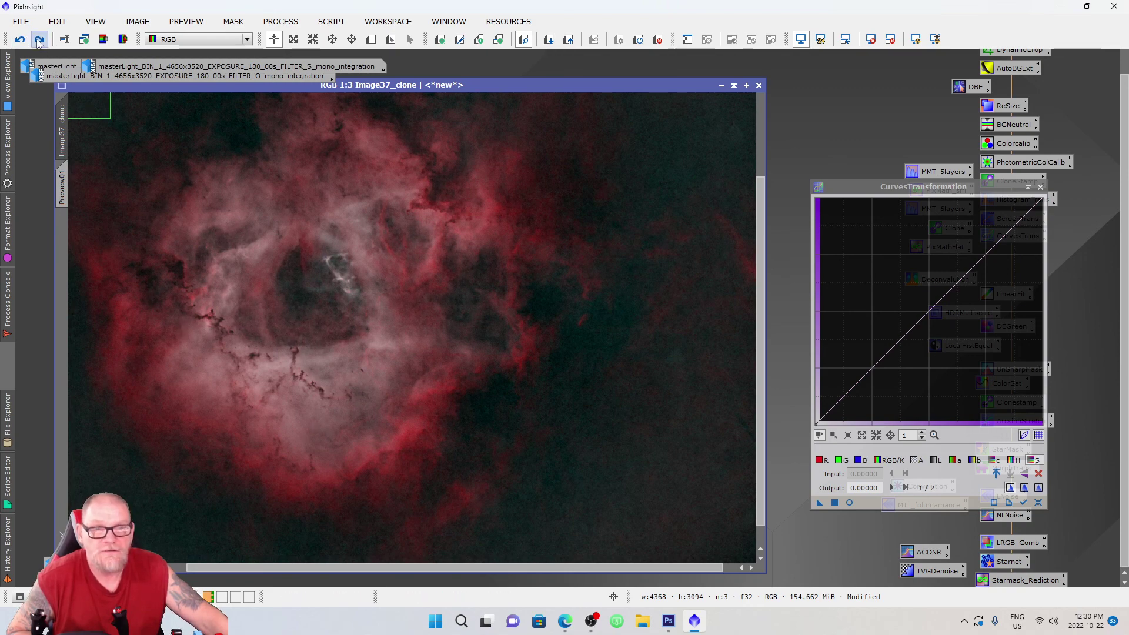
left_click(36, 45)
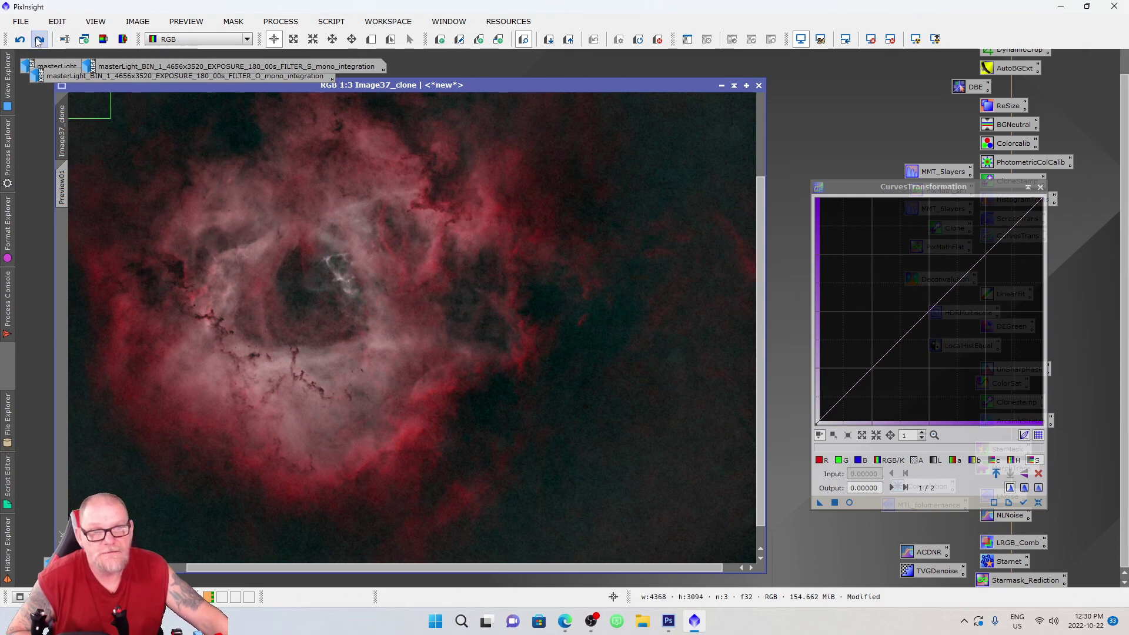
scroll(361, 244, "down", 2)
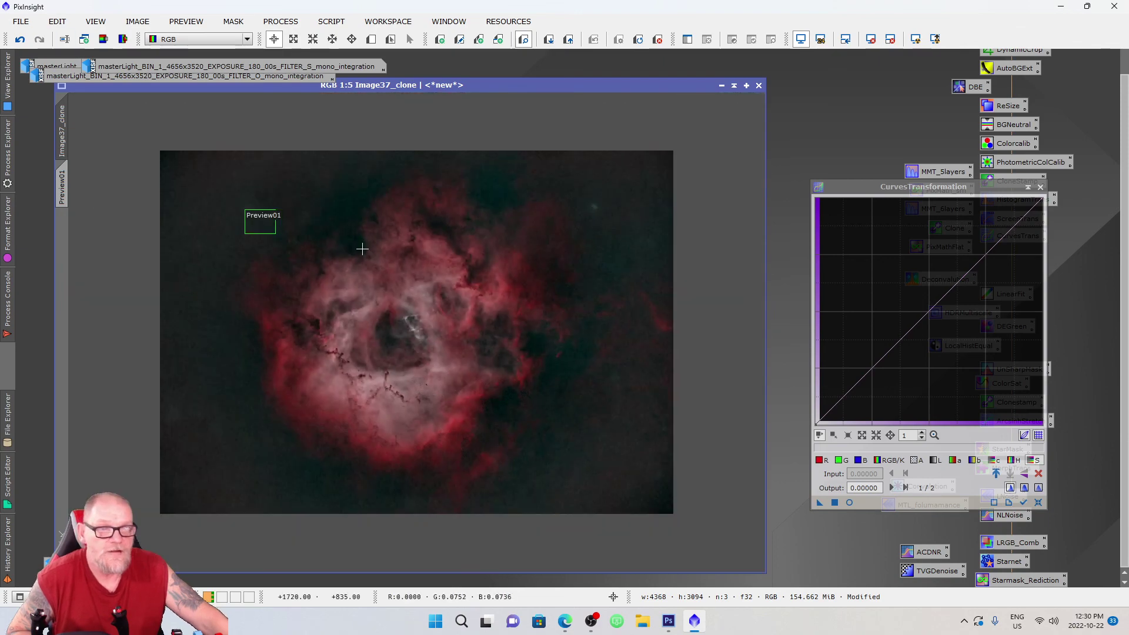
scroll(361, 250, "up", 1)
Run DarkStructureEnhance again on Image37_clone with 8 layers removed, 5x5 B3 Spline scaling, amount 0.40 and 1 iteration.
left_click(331, 21)
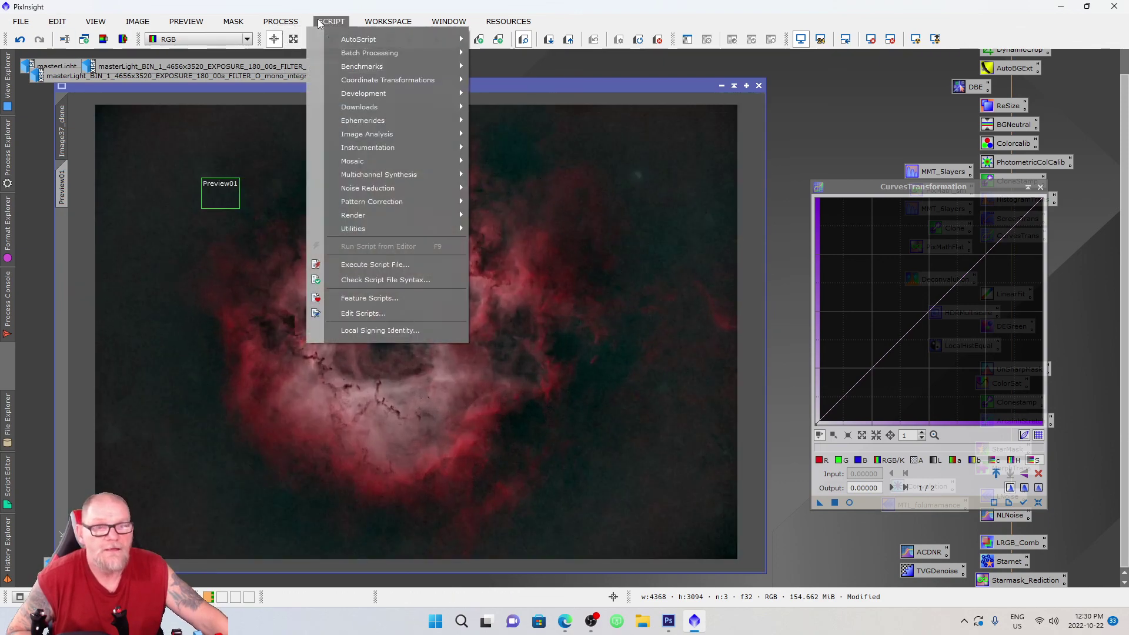
mouse_move(455, 228)
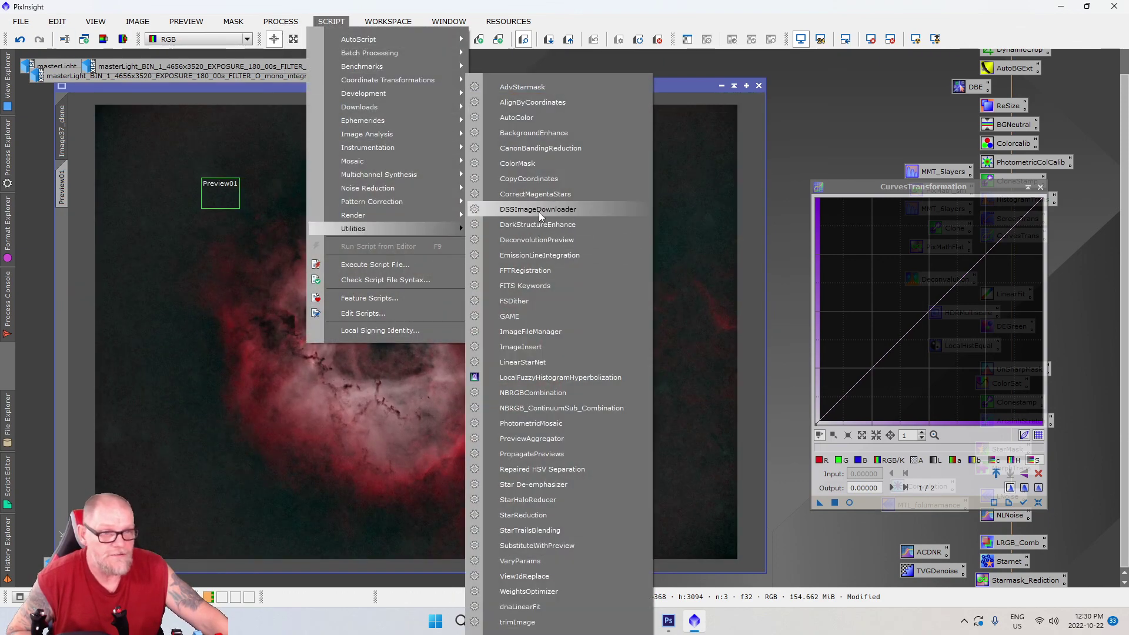
left_click(538, 229)
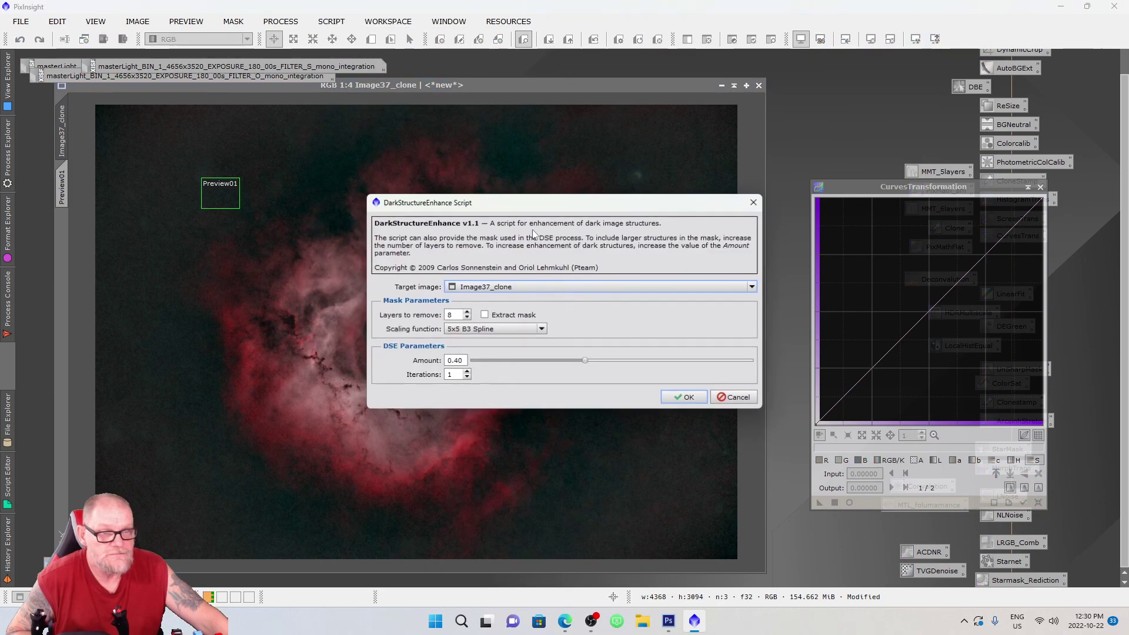
left_click(479, 329)
left_click(471, 349)
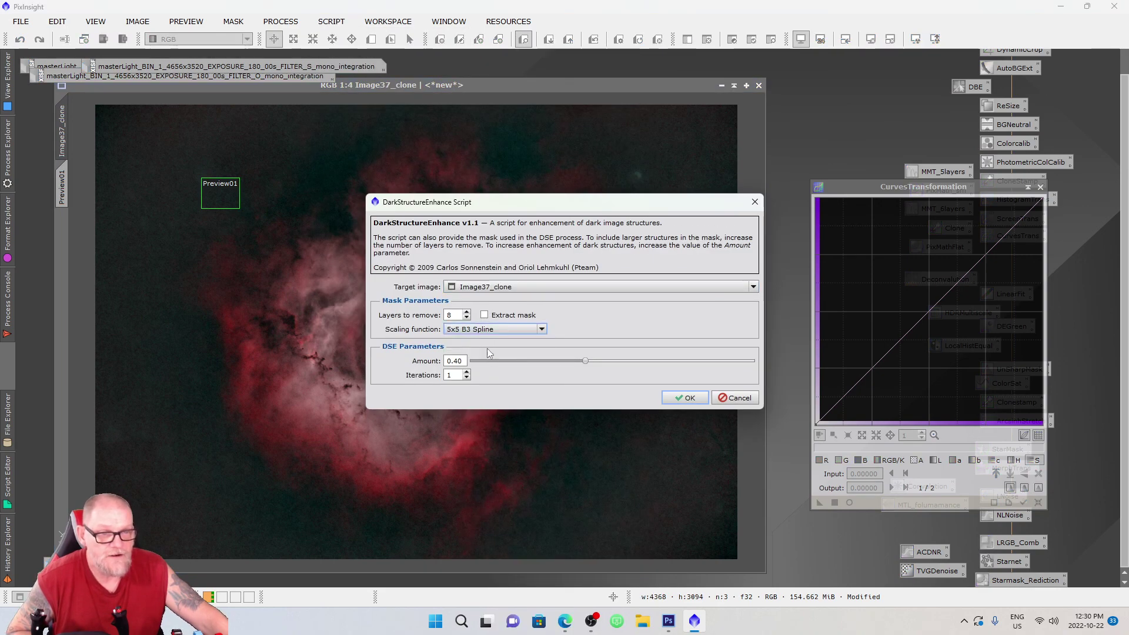
left_click(682, 398)
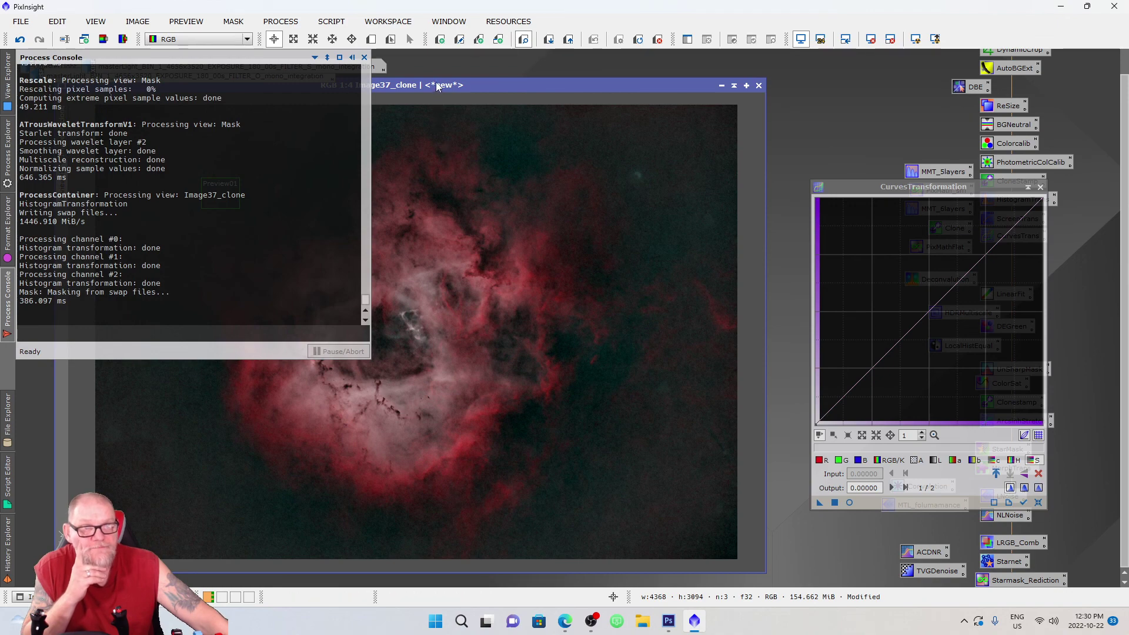
Undo and redo the second dark structure enhancement to compare the nebula's core and dark lanes before and after.
left_click(393, 87)
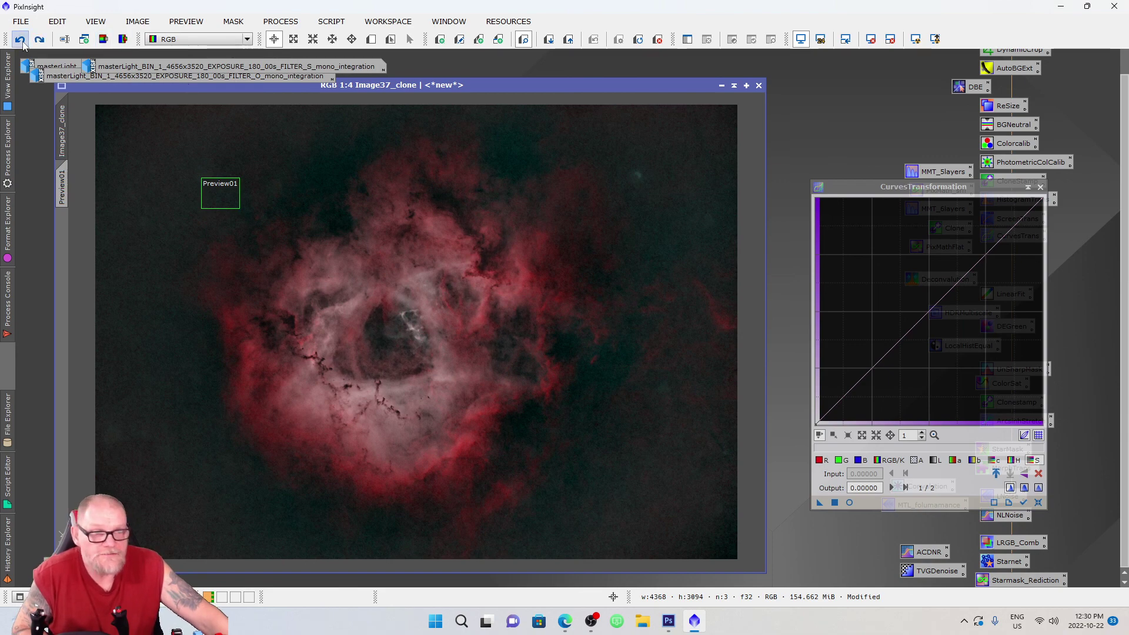
scroll(361, 321, "up", 1)
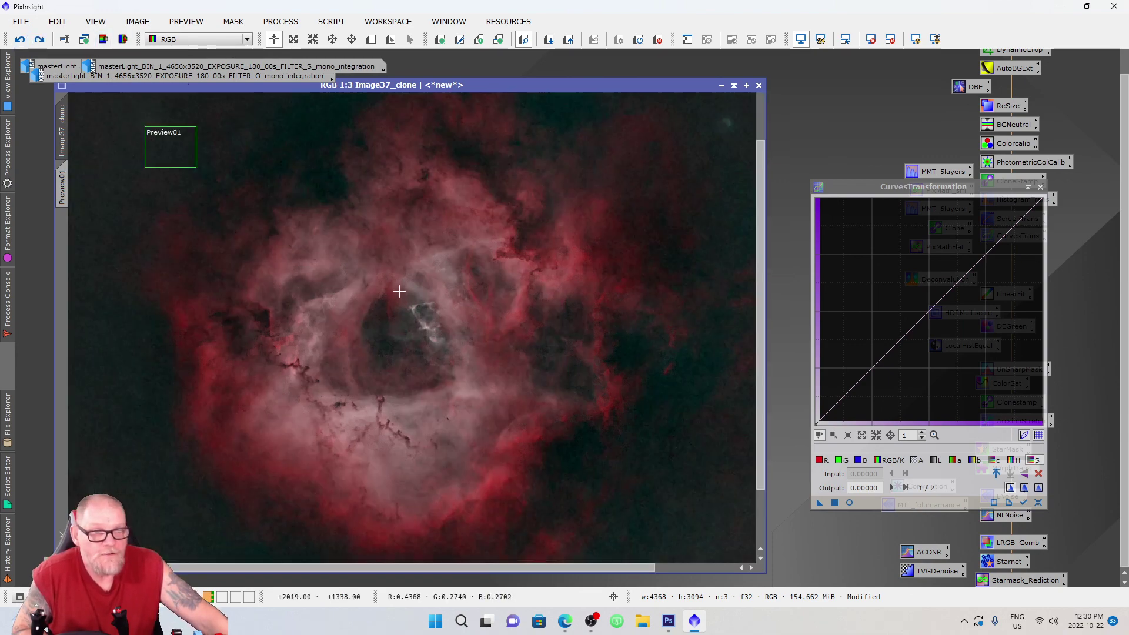
scroll(399, 292, "up", 1)
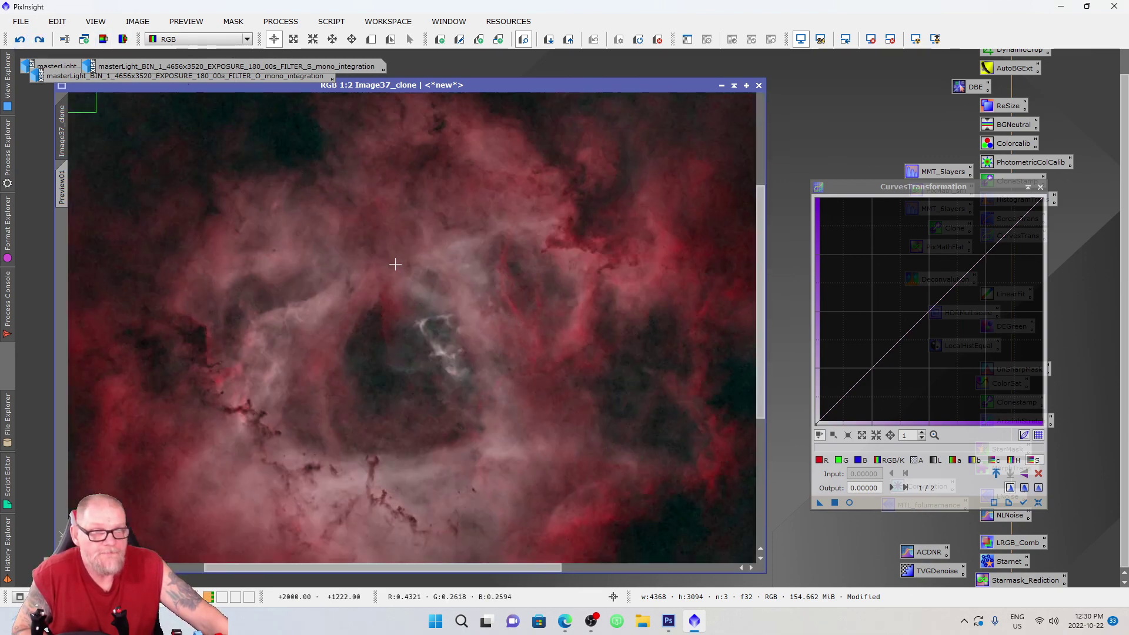
left_click(45, 39)
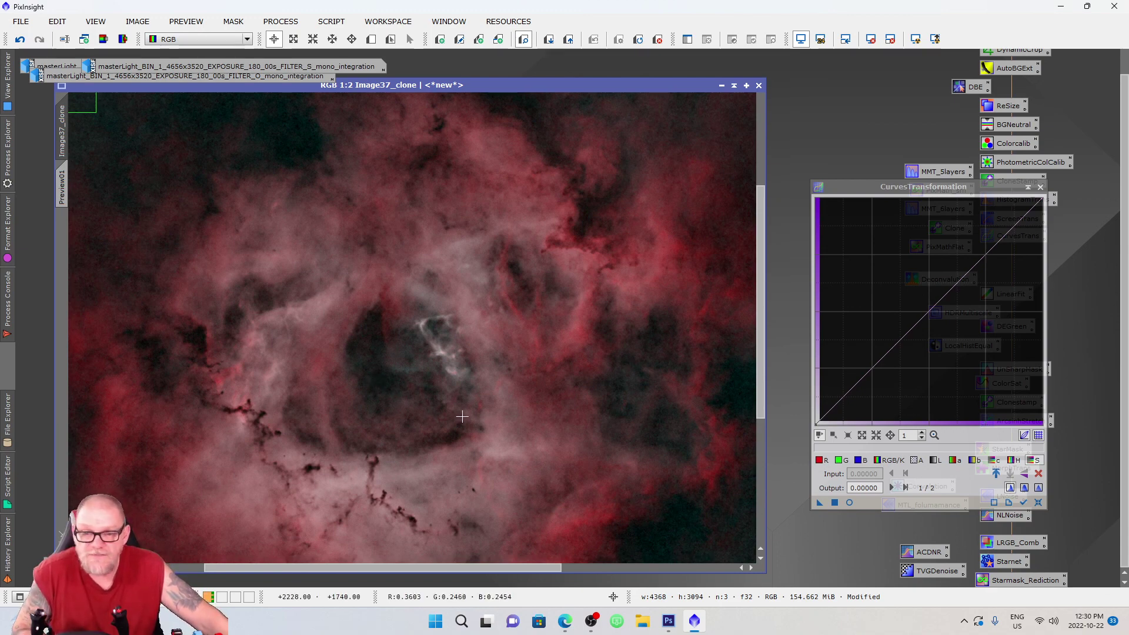
scroll(462, 416, "down", 1)
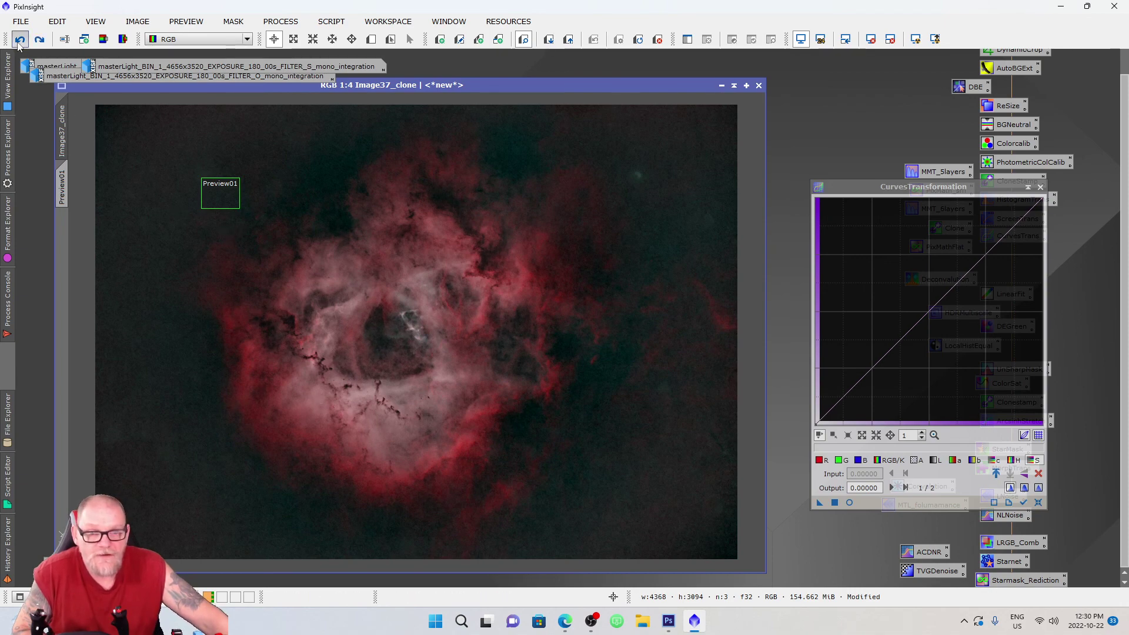
left_click(40, 40)
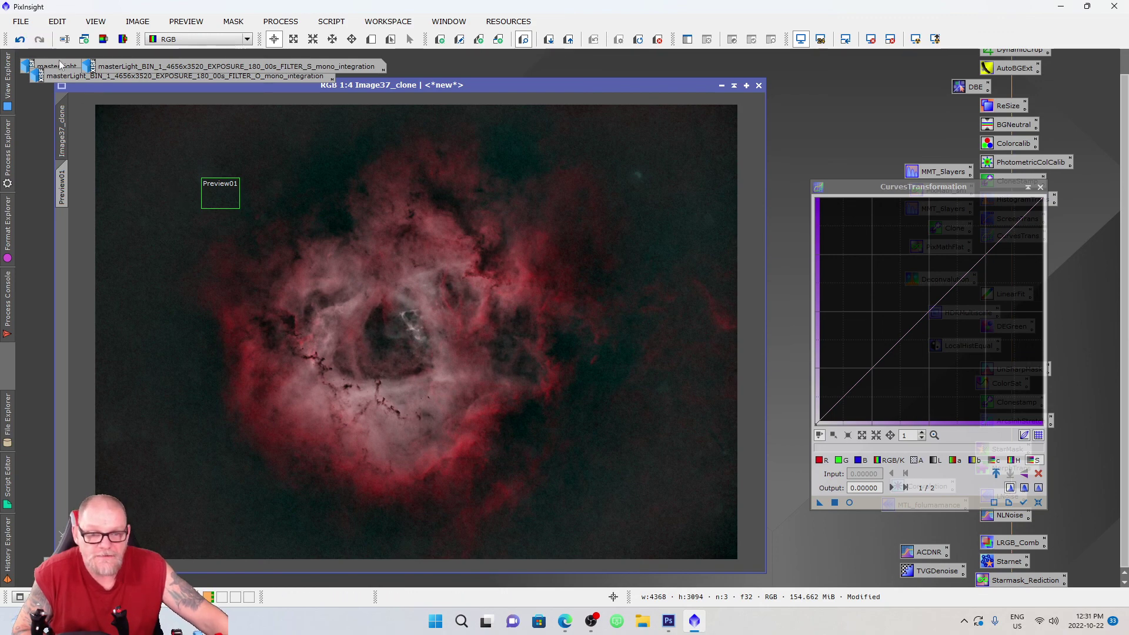
Examine the enhanced nebula and its dark background at several magnifications up to 1:1 for noise.
scroll(545, 234, "down", 1)
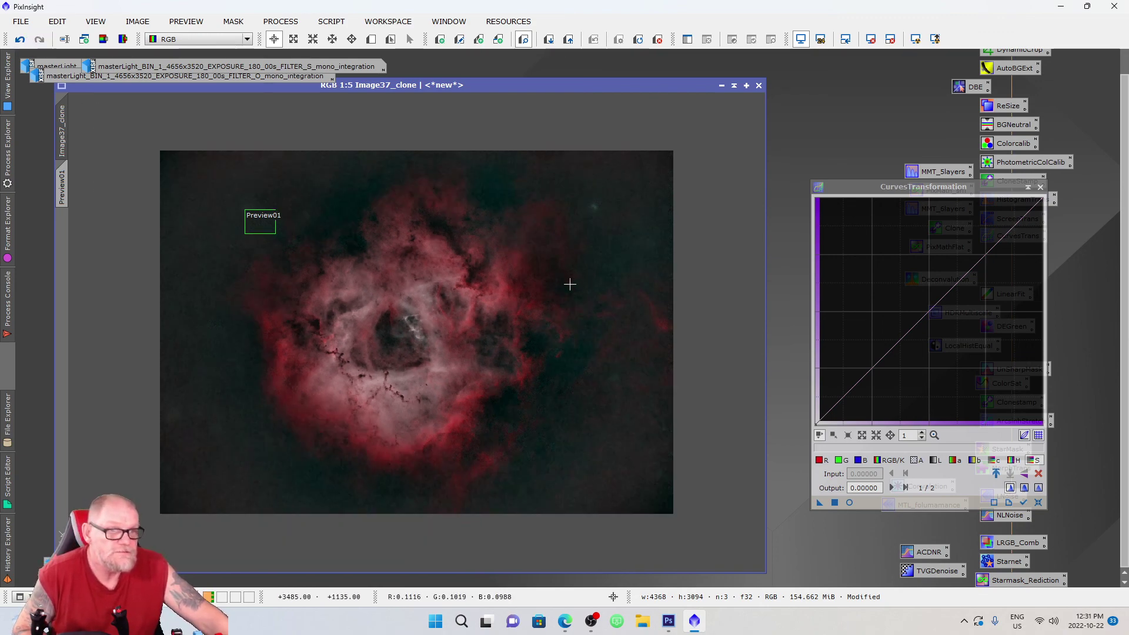
scroll(625, 232, "up", 1)
scroll(692, 416, "up", 1)
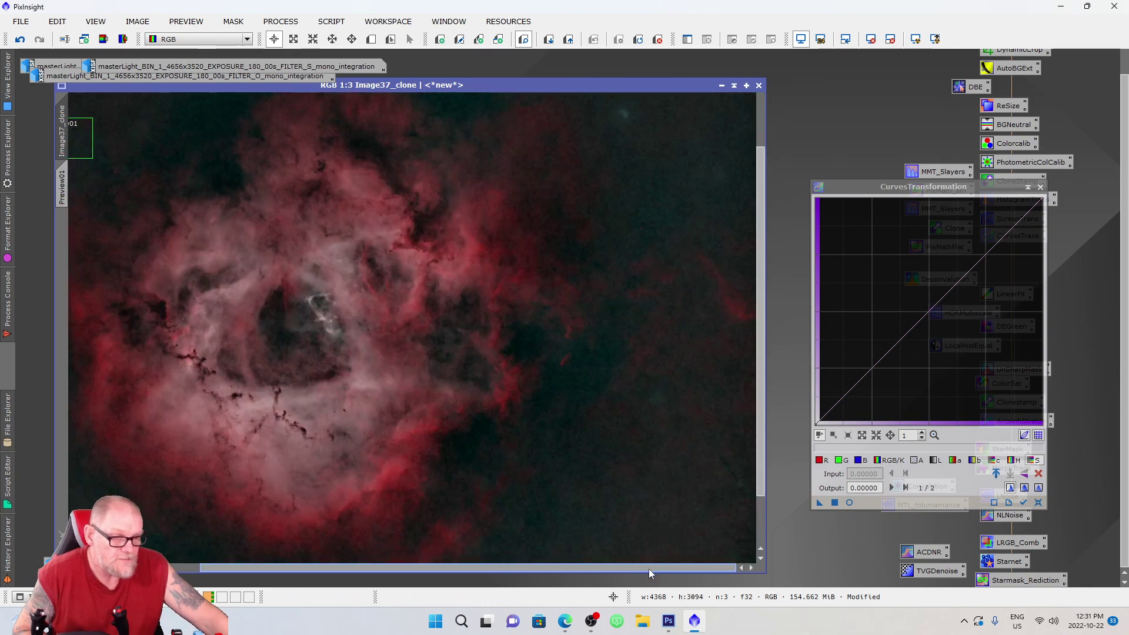
scroll(715, 516, "up", 1)
scroll(650, 465, "up", 1)
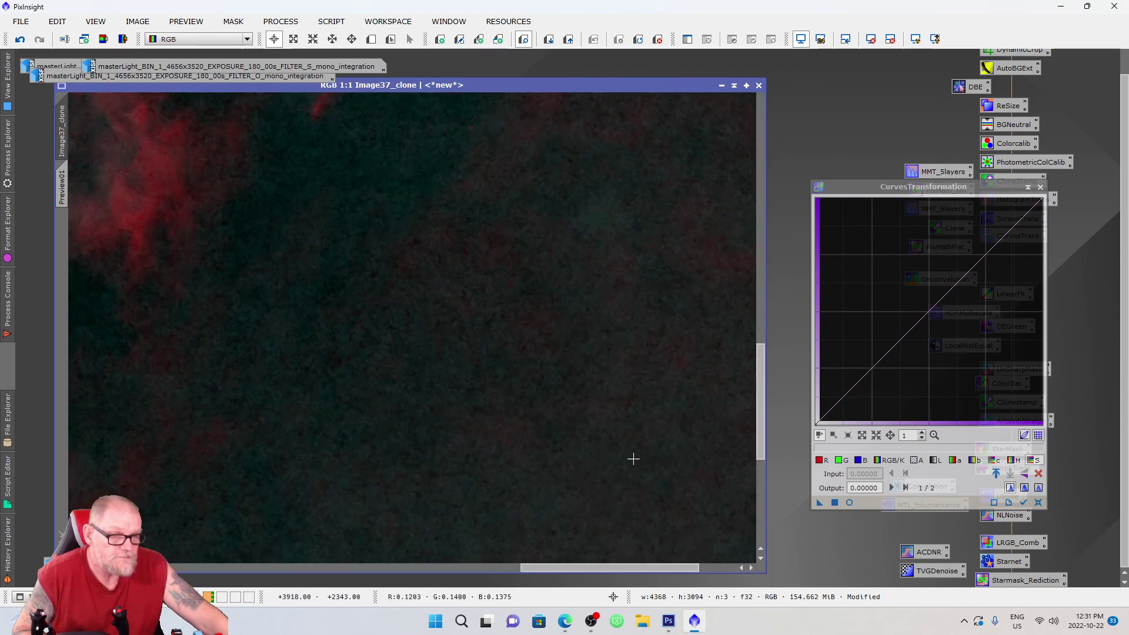
scroll(549, 388, "down", 3)
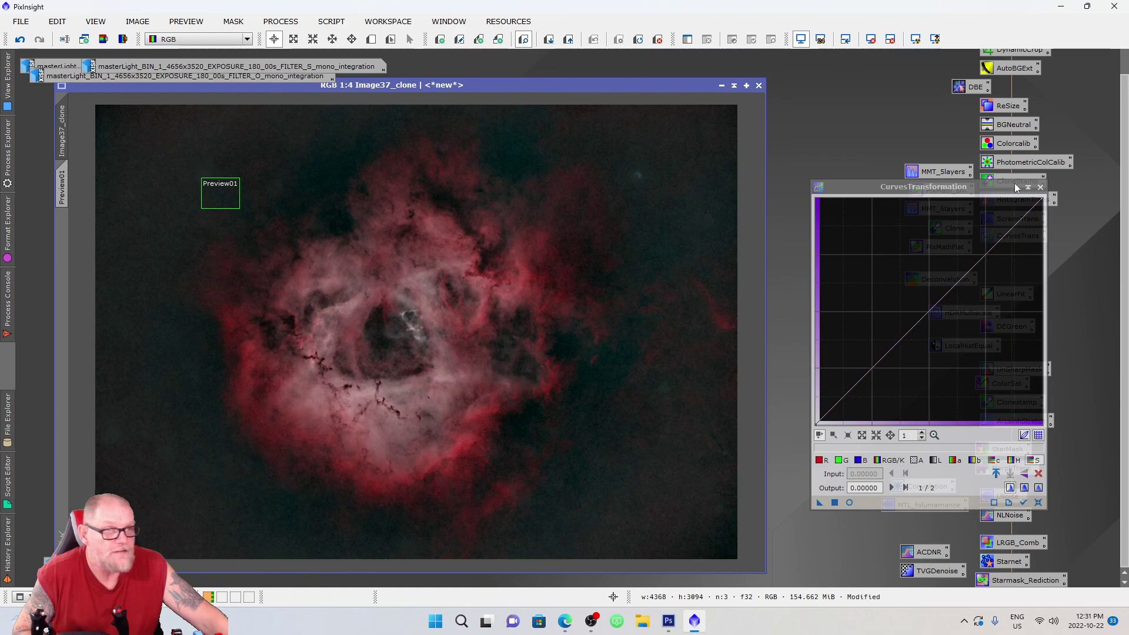
Close CurvesTransformation and darken Image37_clone slightly using HistogramTransformation with real-time preview and midtones at 0.53318584.
left_click(1039, 187)
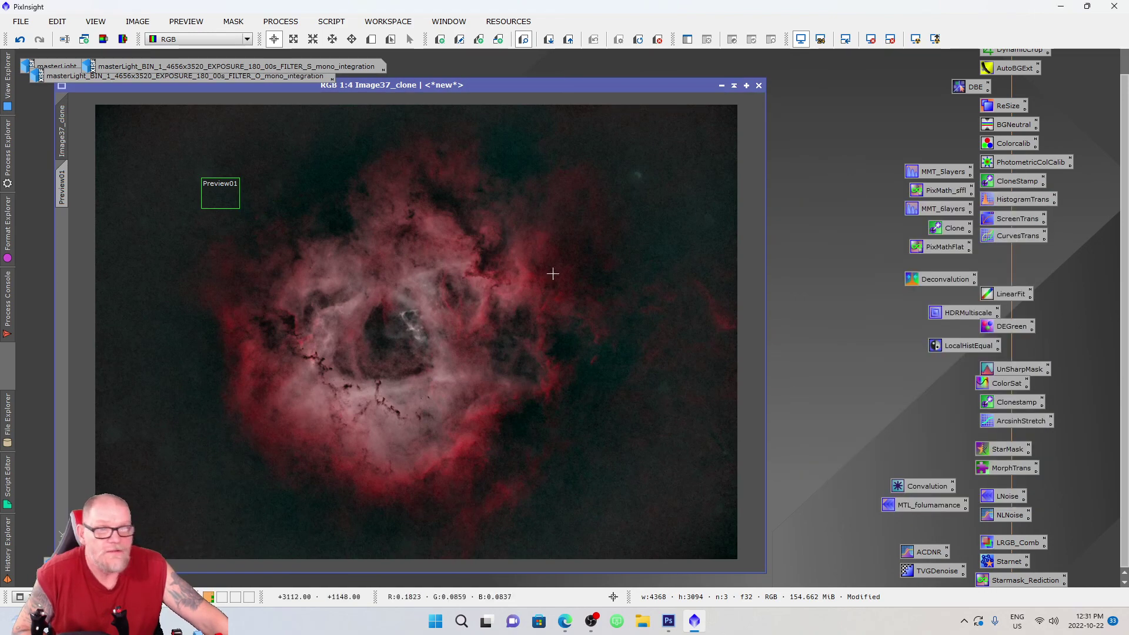
scroll(529, 276, "down", 1)
scroll(488, 286, "up", 1)
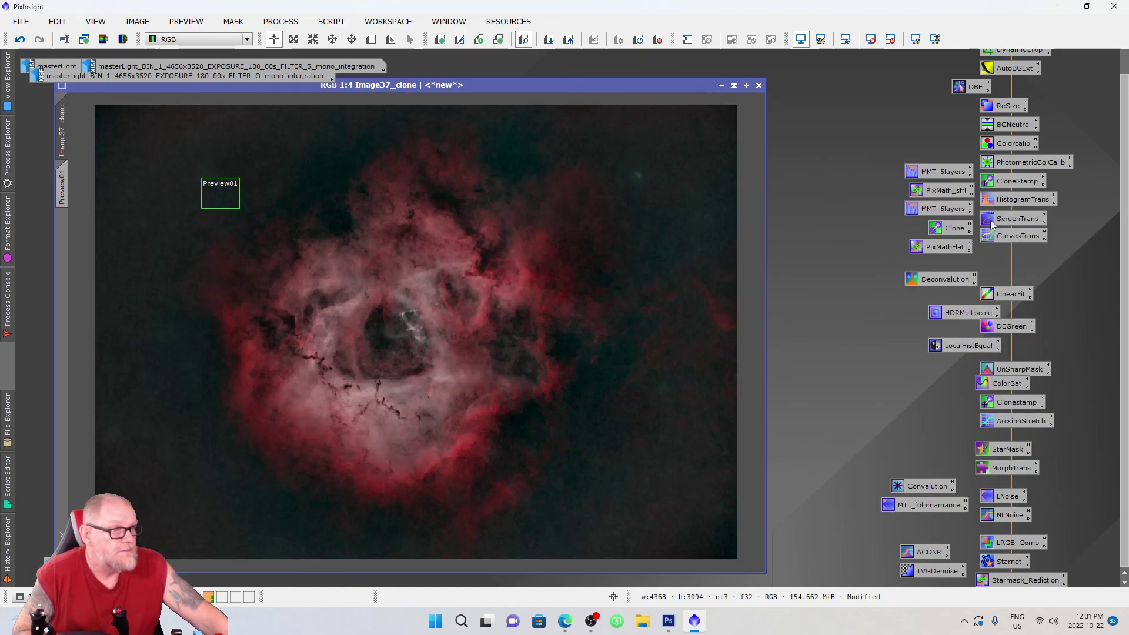
double_click(1015, 201)
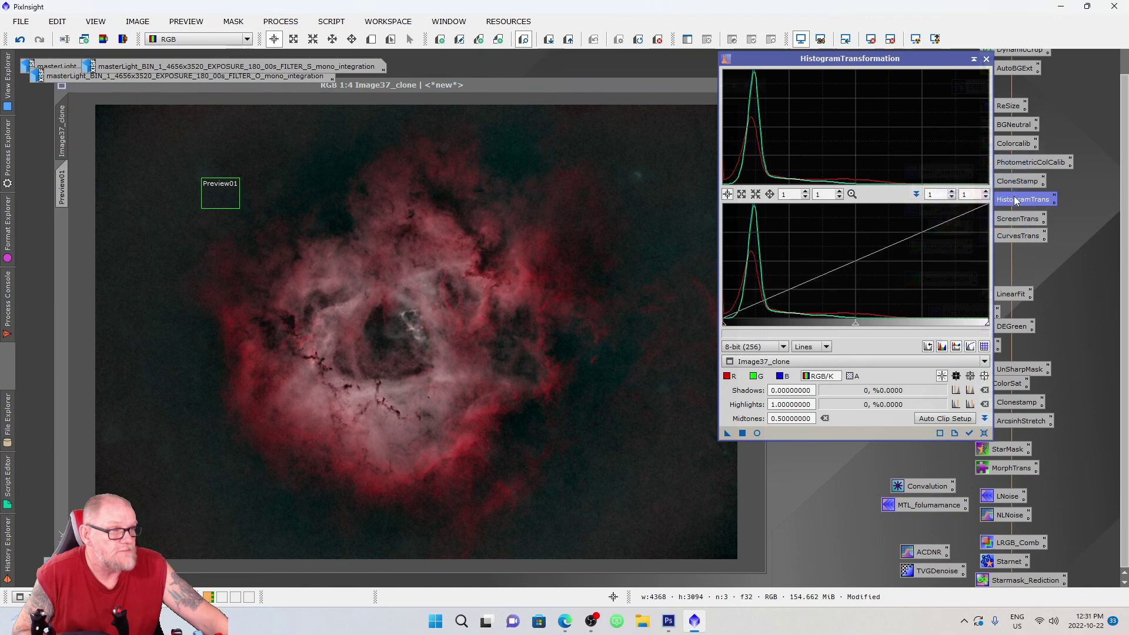
left_click(758, 433)
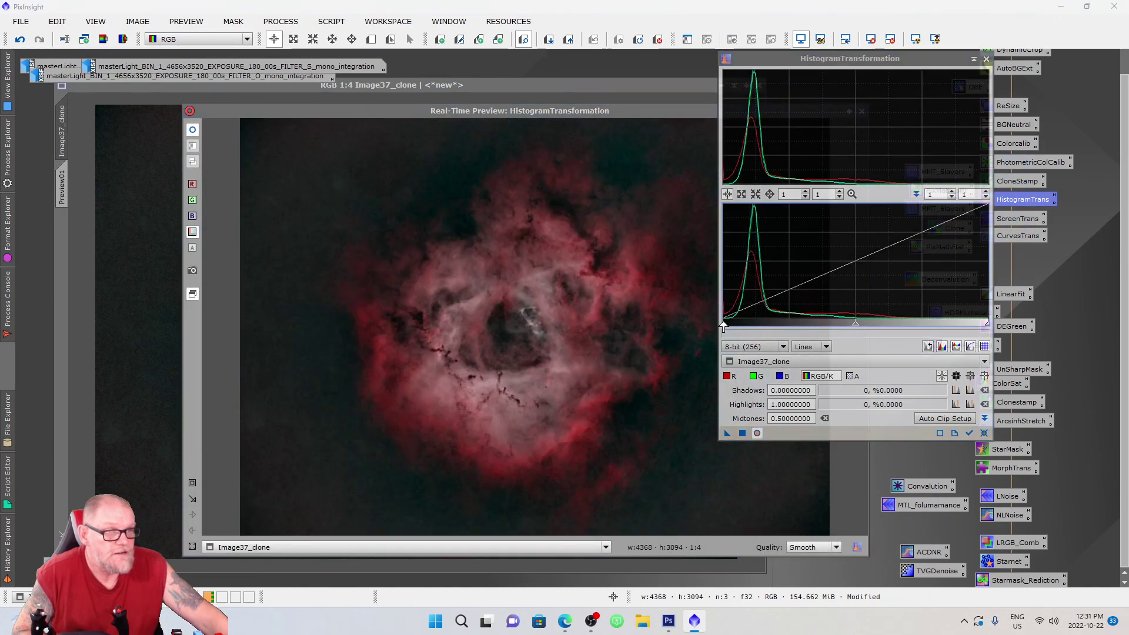
left_click_drag(856, 328, 864, 326)
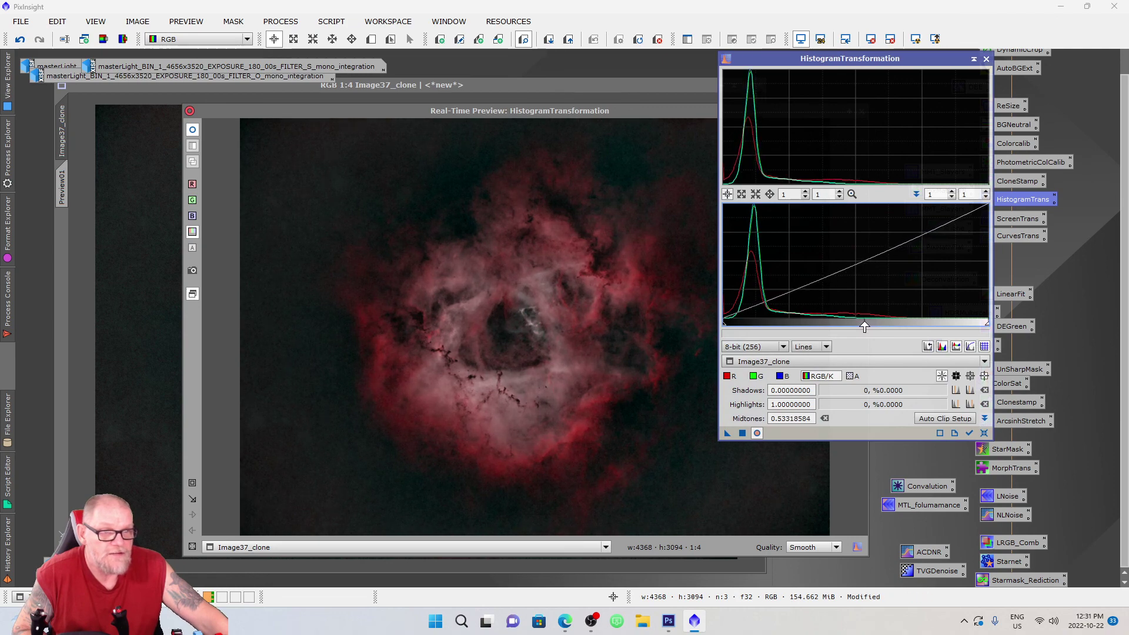
left_click(743, 433)
left_click(986, 59)
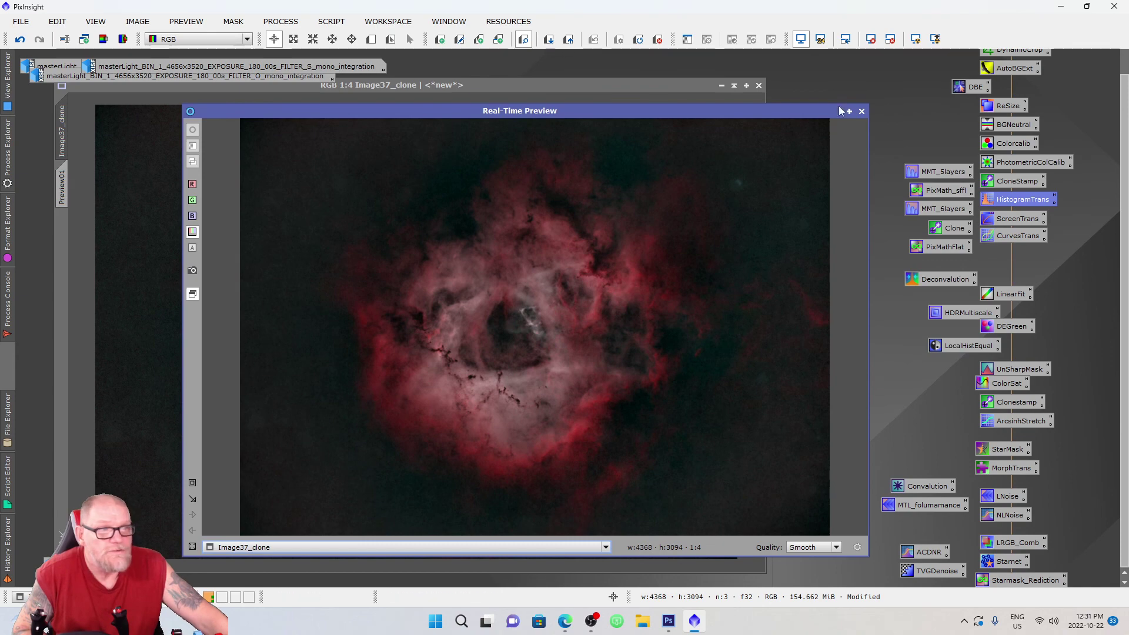
left_click(861, 111)
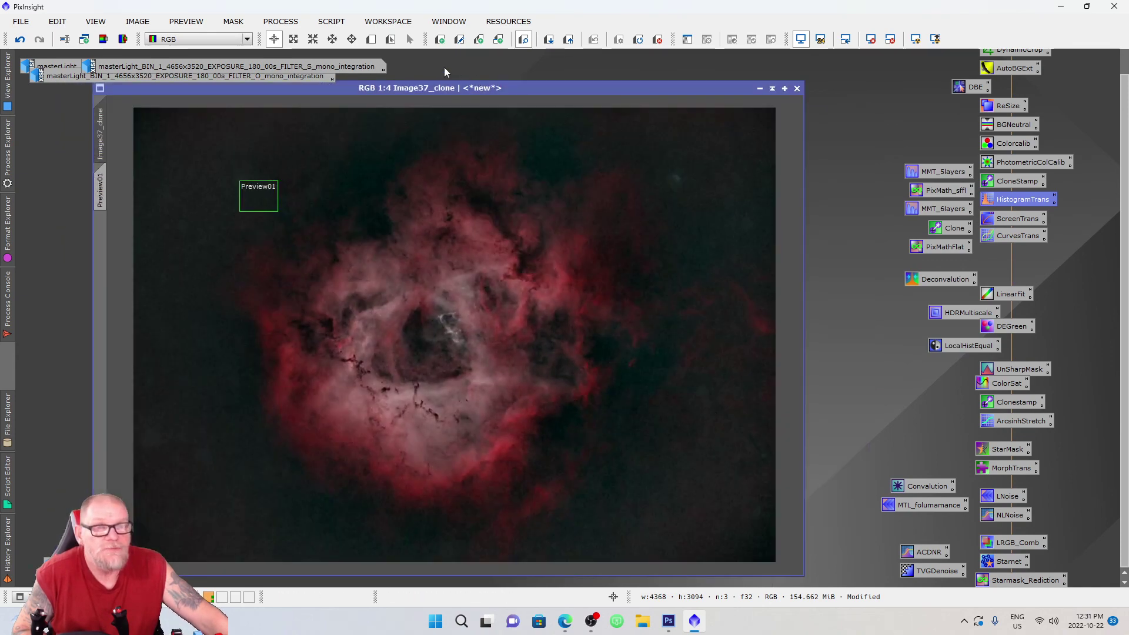
Create a blurred red chrominance ColorMask from Image37_clone with hue range 300 to 60 and strength 1.0, and minimize the mask beside the image.
left_click(333, 22)
mouse_move(373, 227)
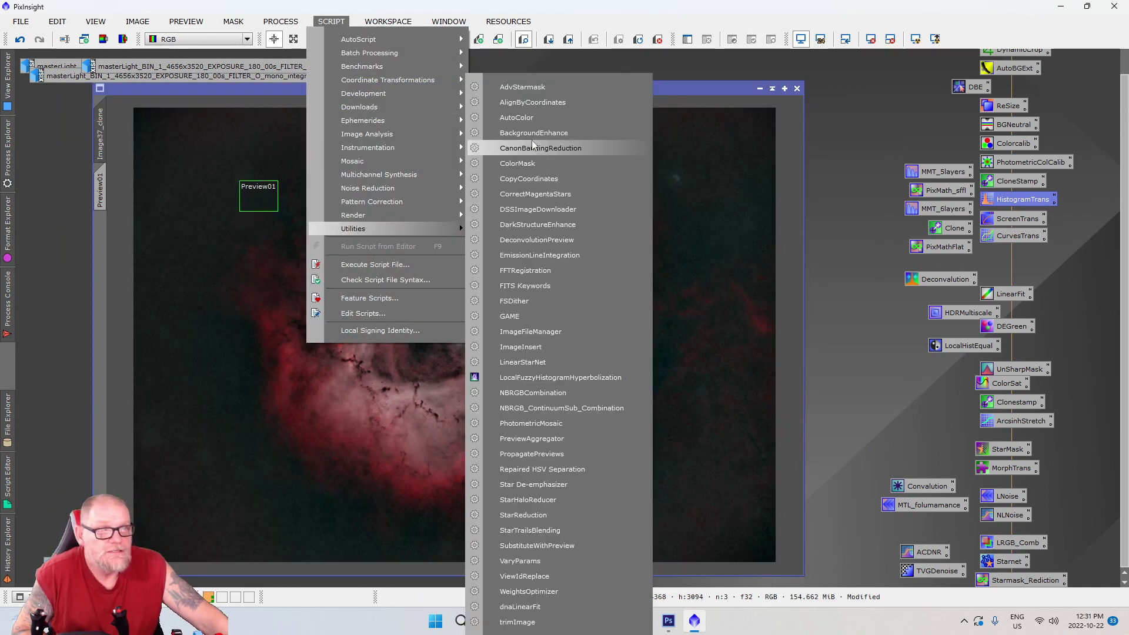
left_click(537, 163)
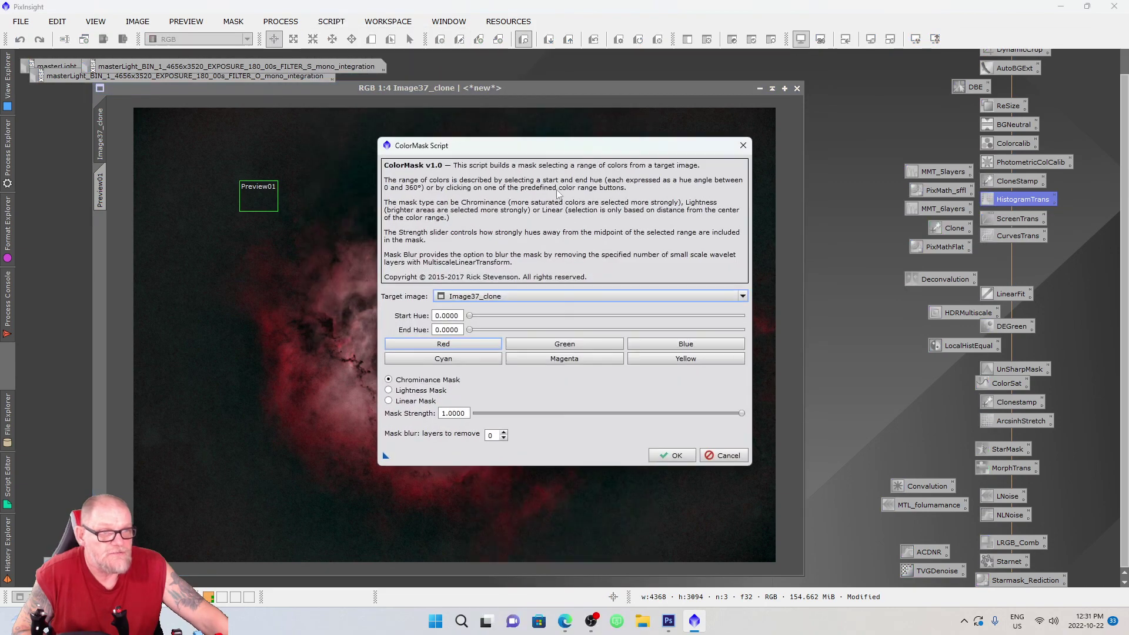
left_click(459, 347)
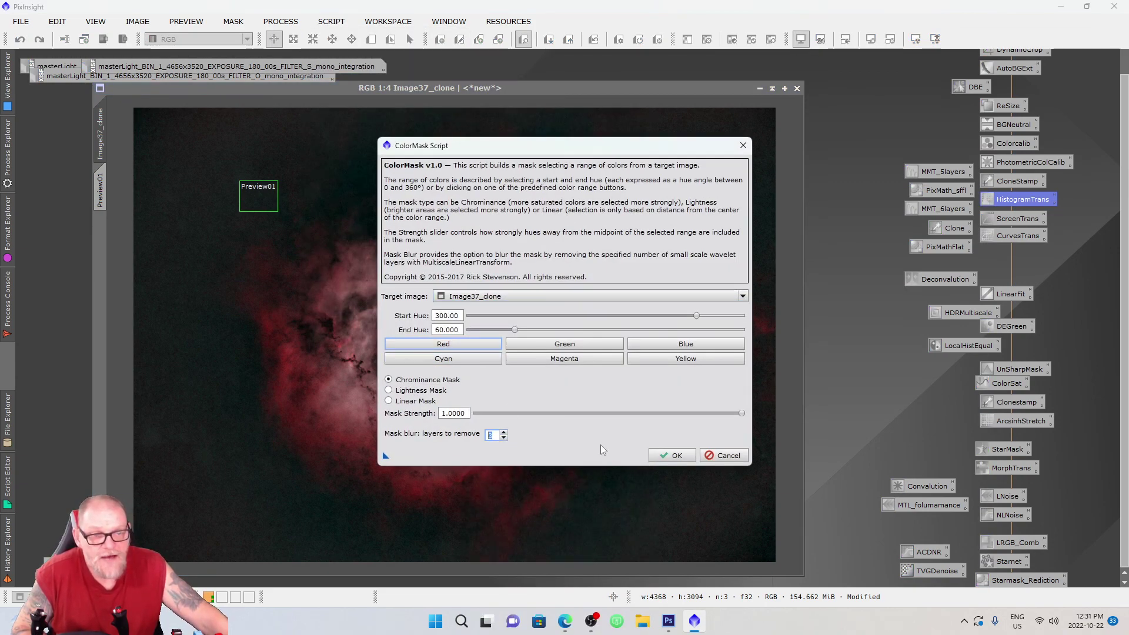
left_click(672, 456)
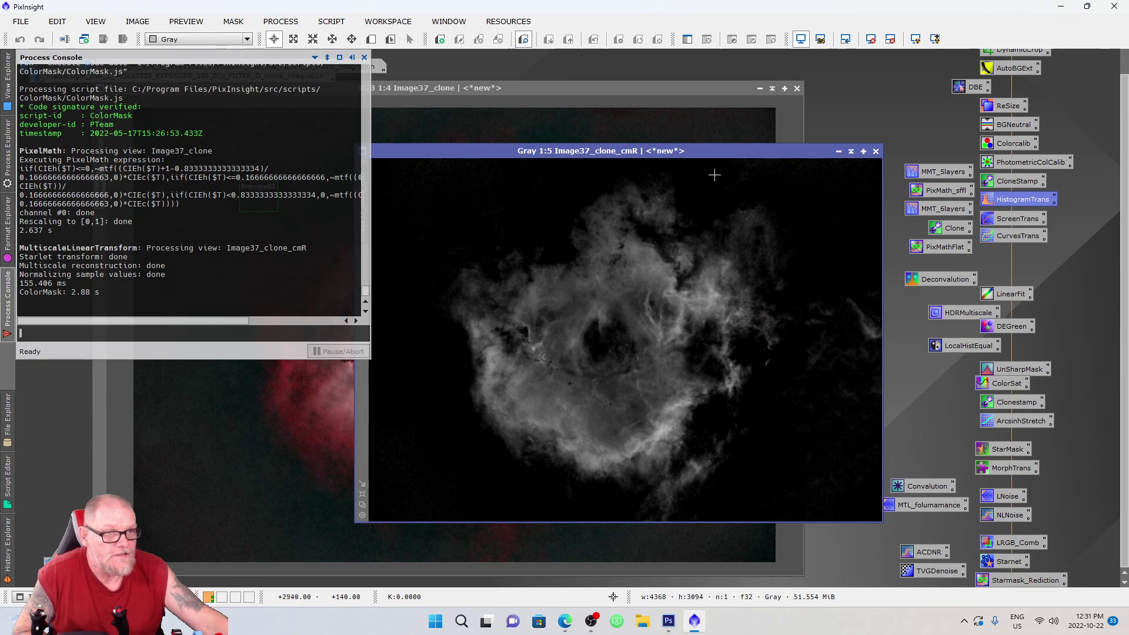
left_click_drag(628, 161, 678, 168)
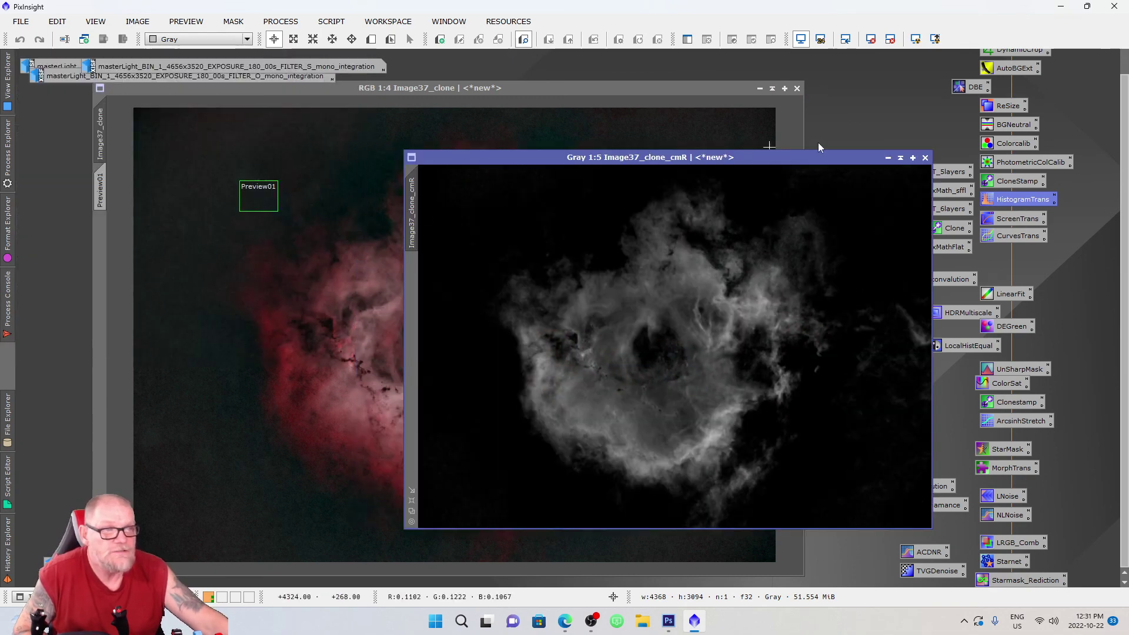
left_click(888, 157)
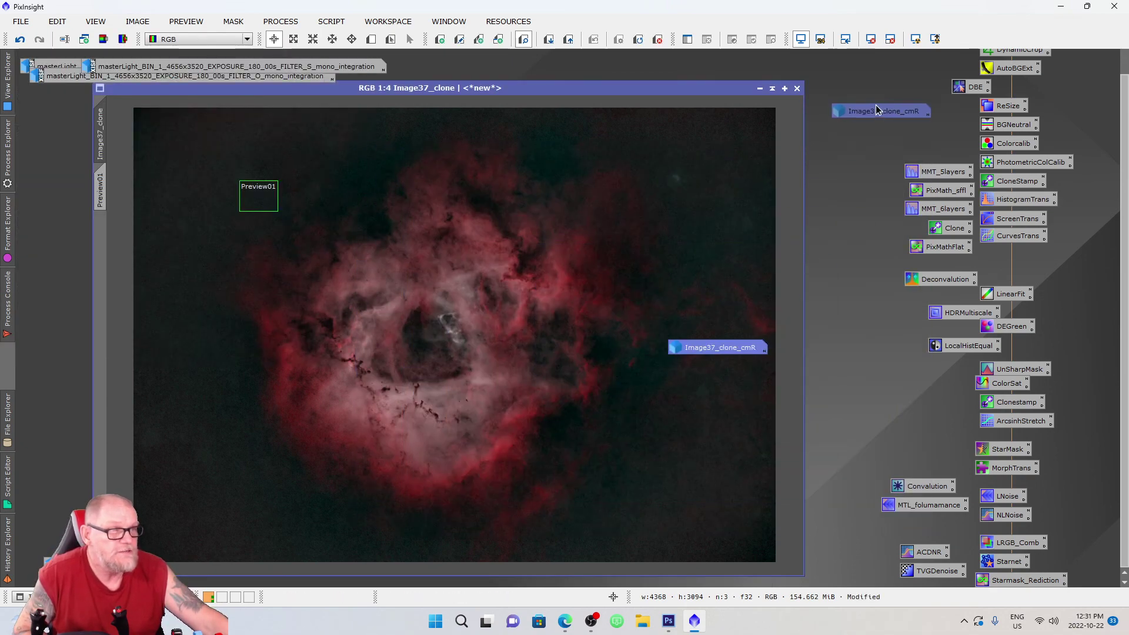
Create a blurred blue chrominance ColorMask from Image37_clone with hue range 180 to 300 and strength 1.0, and park it minimized below the red mask.
left_click(331, 21)
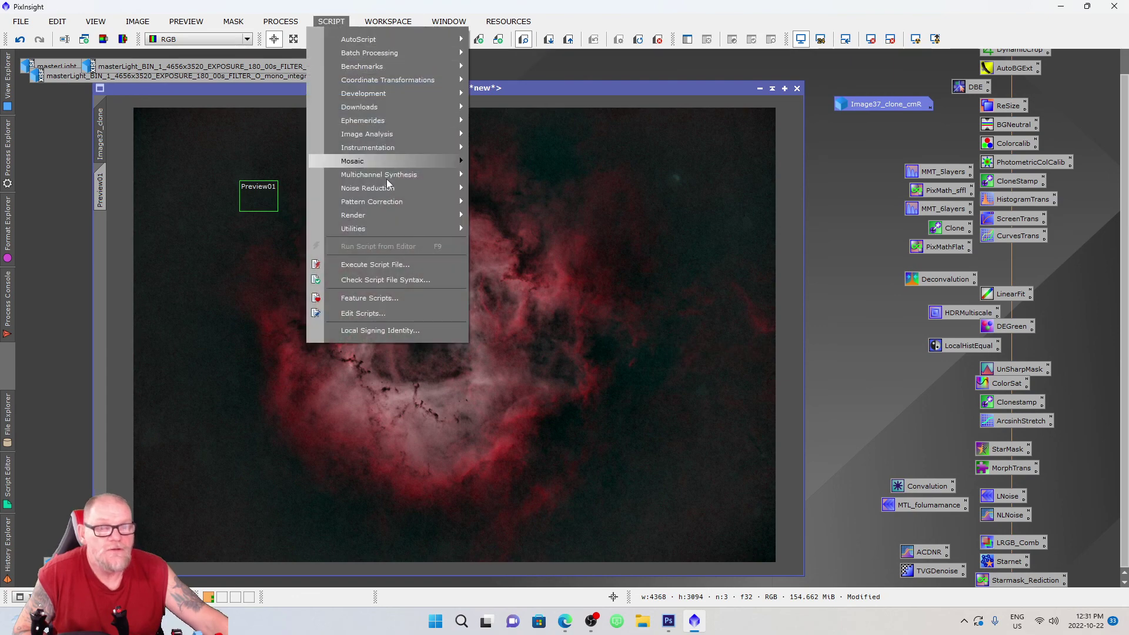
mouse_move(393, 228)
left_click(544, 157)
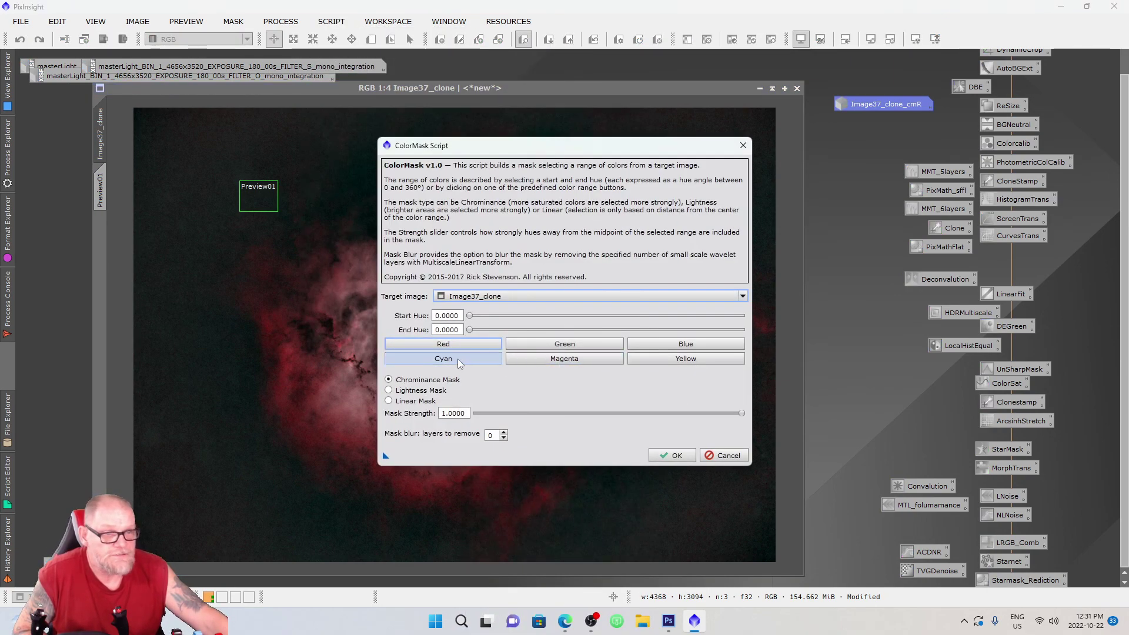
left_click(638, 341)
left_click(503, 432)
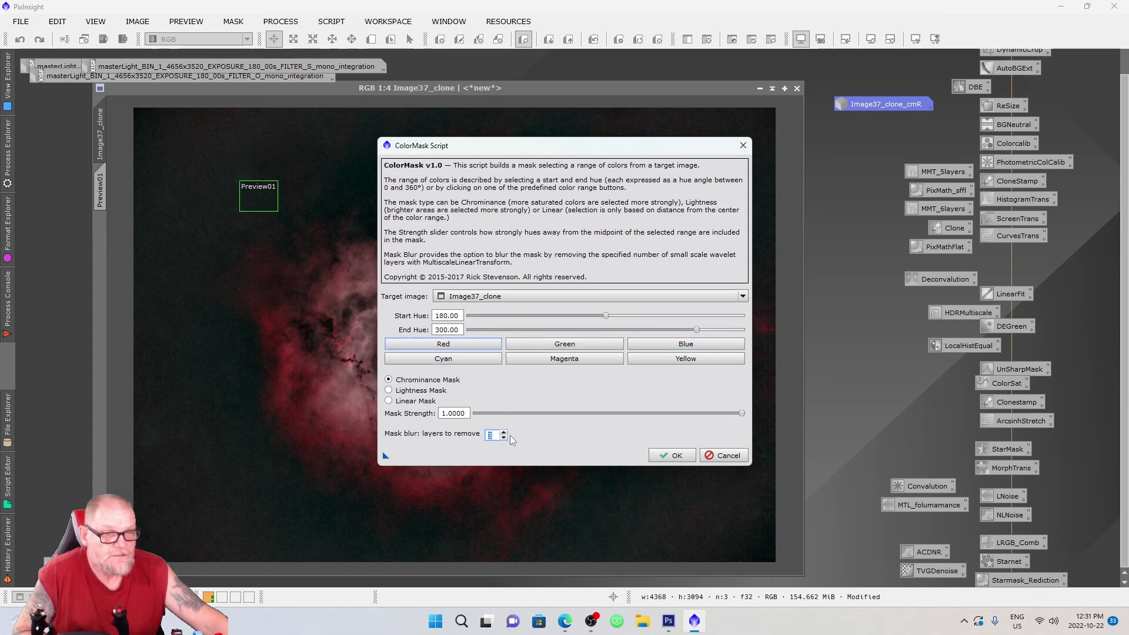
left_click(672, 455)
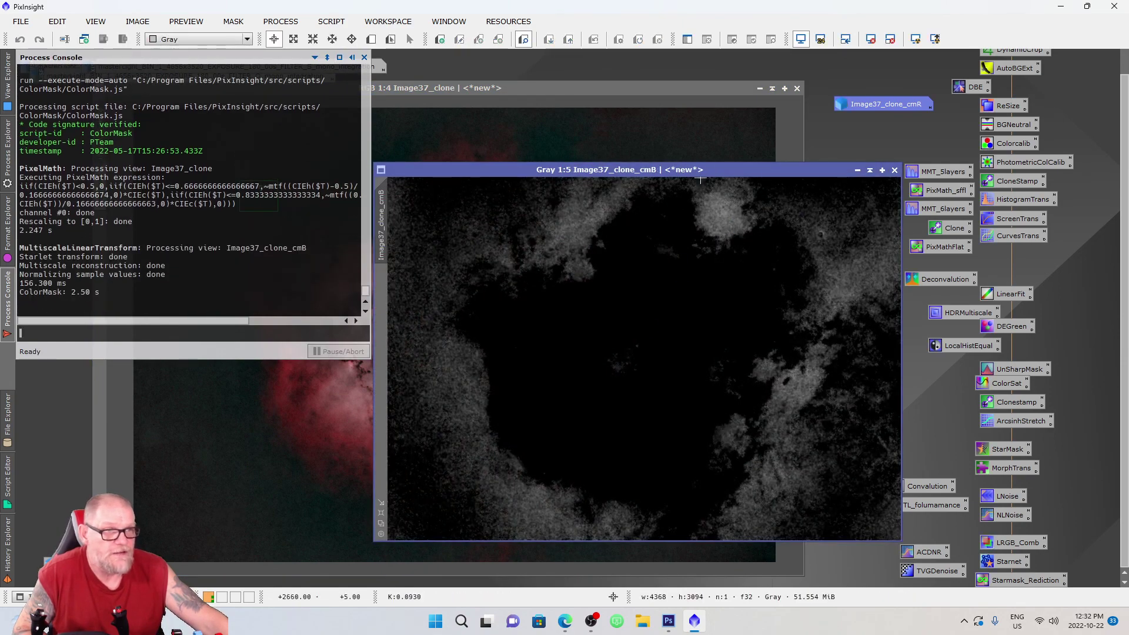
left_click_drag(694, 169, 762, 156)
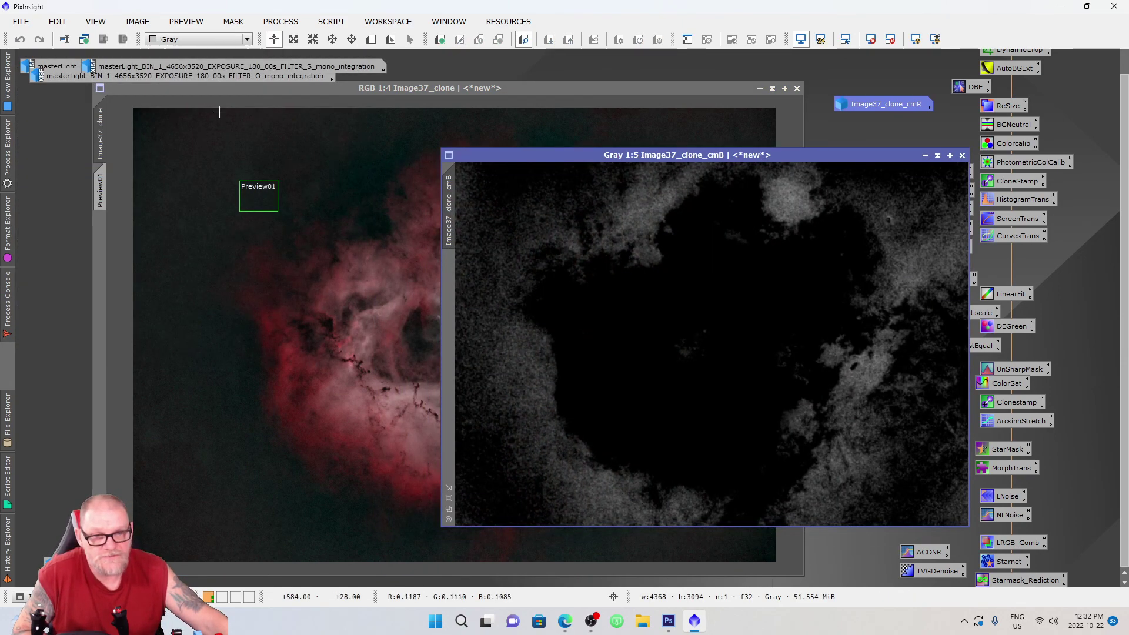
left_click(925, 155)
left_click_drag(721, 344, 874, 133)
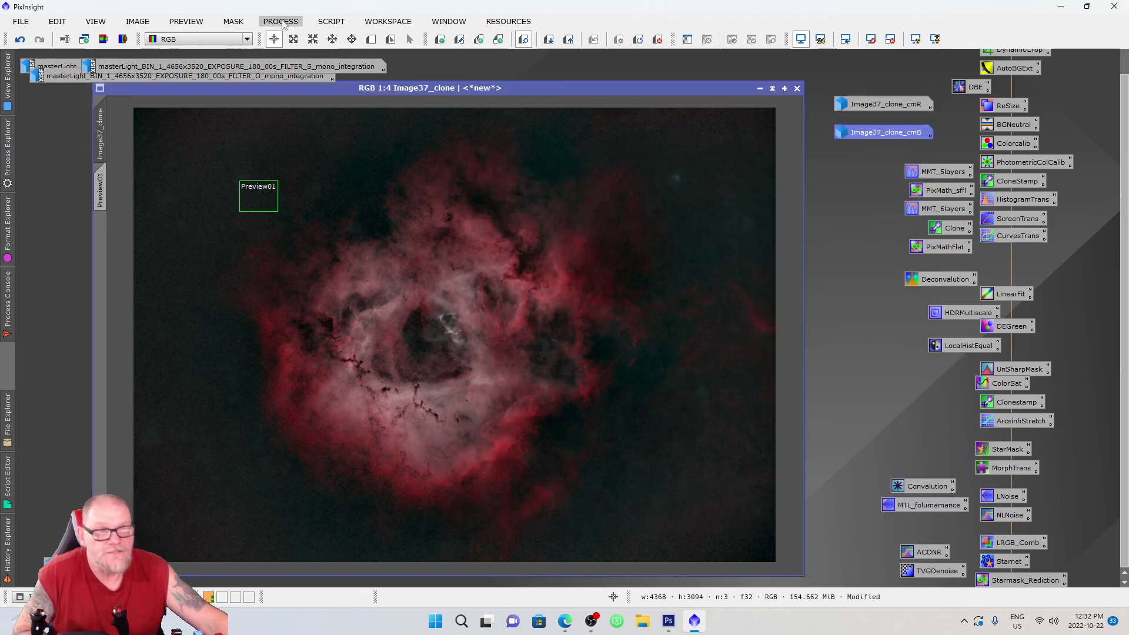
Try a blurred magenta chrominance ColorMask from Image37_clone with hue range 240 to 0 and strength 1.0, and discard the mask.
left_click(331, 22)
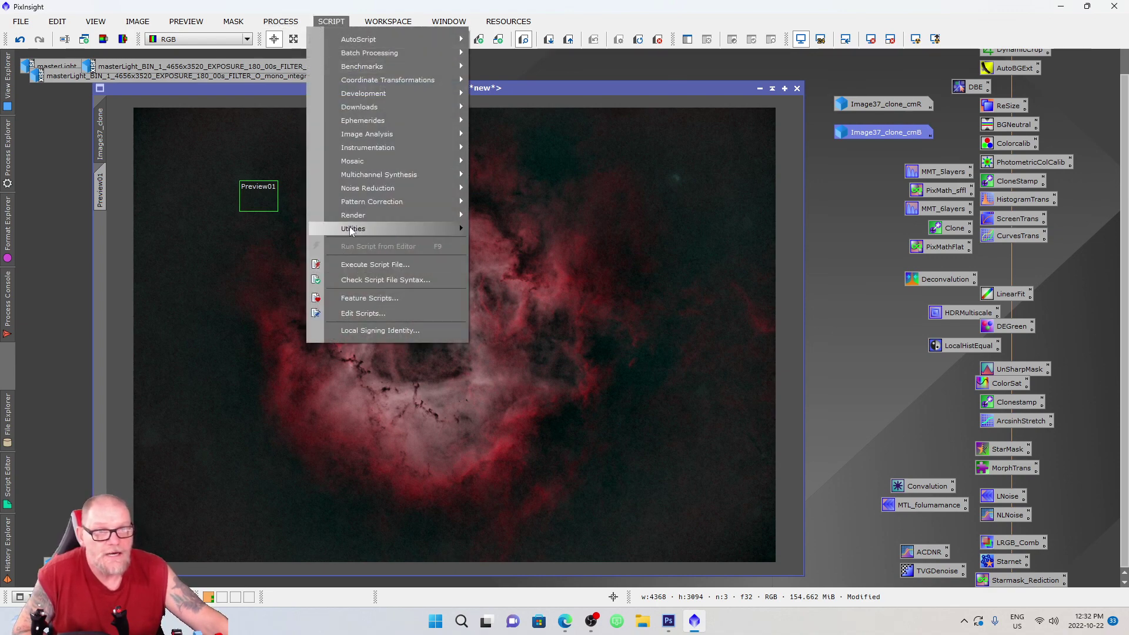
mouse_move(354, 229)
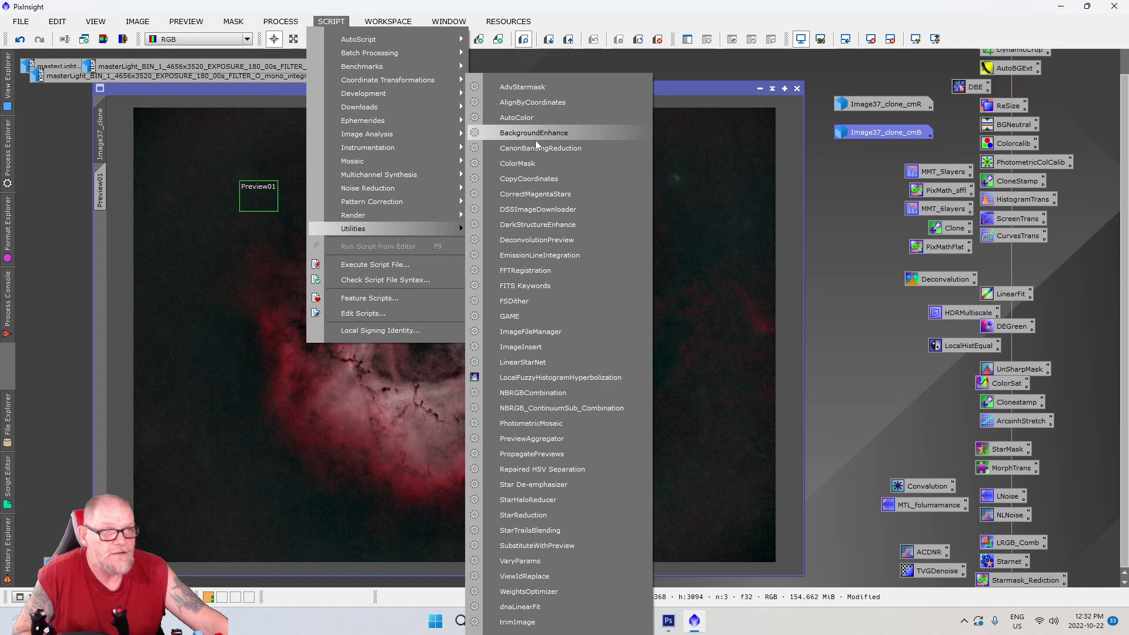
left_click(514, 164)
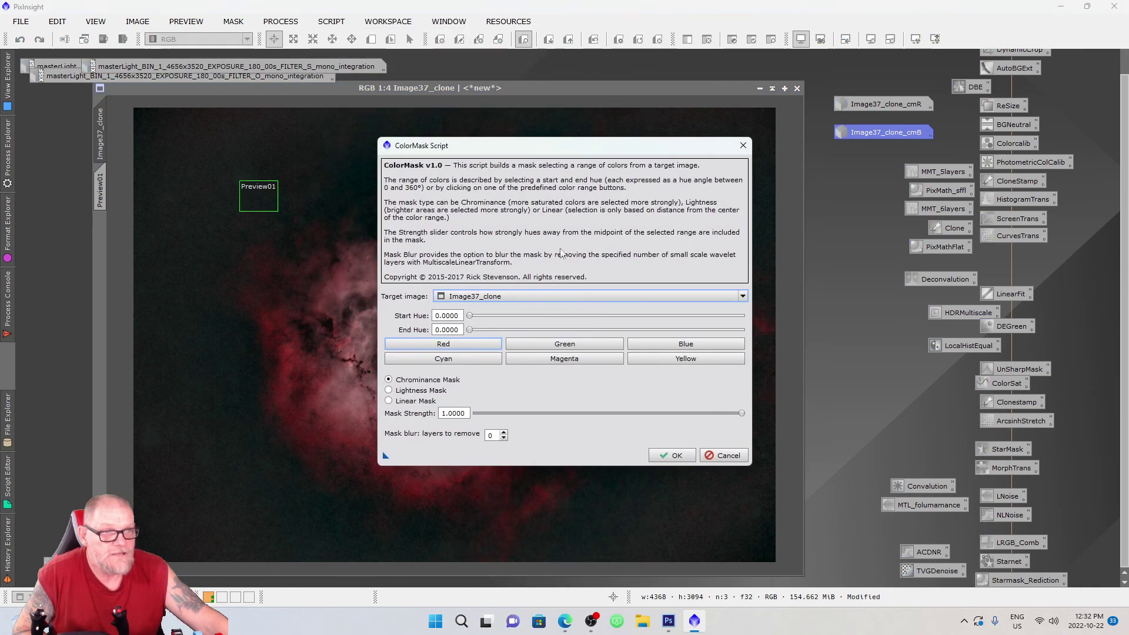
left_click(560, 361)
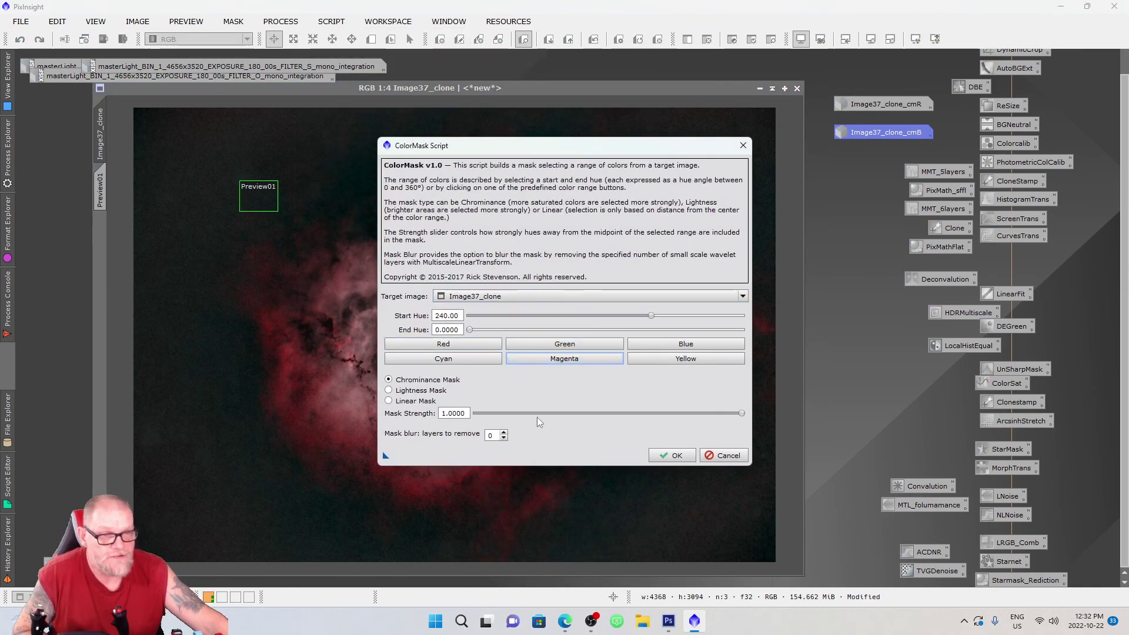
left_click(503, 433)
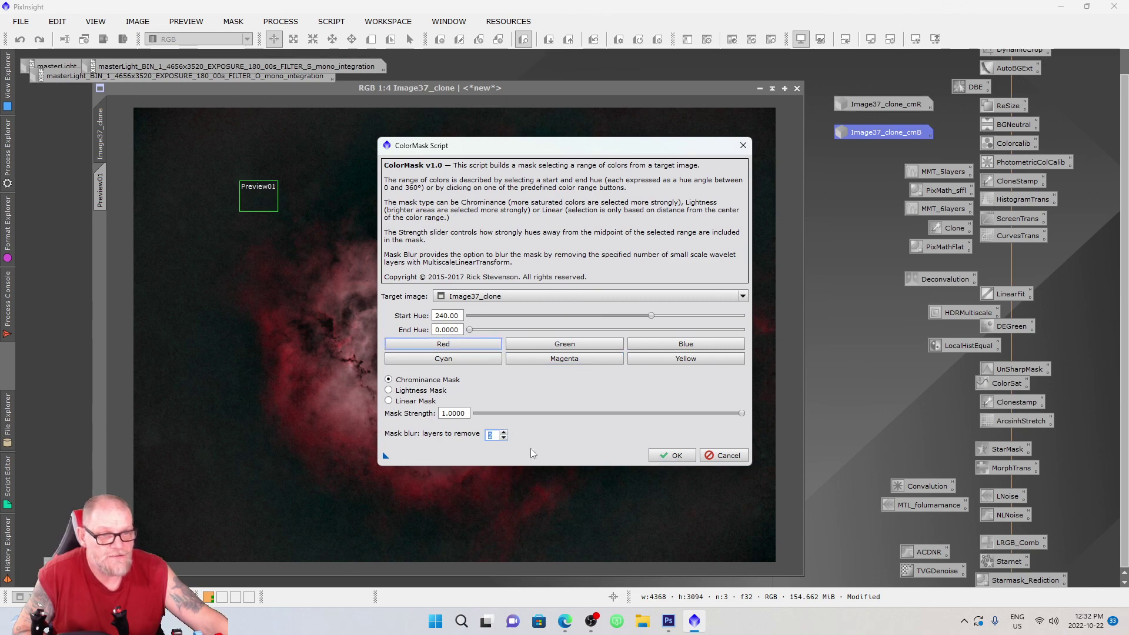
left_click(676, 456)
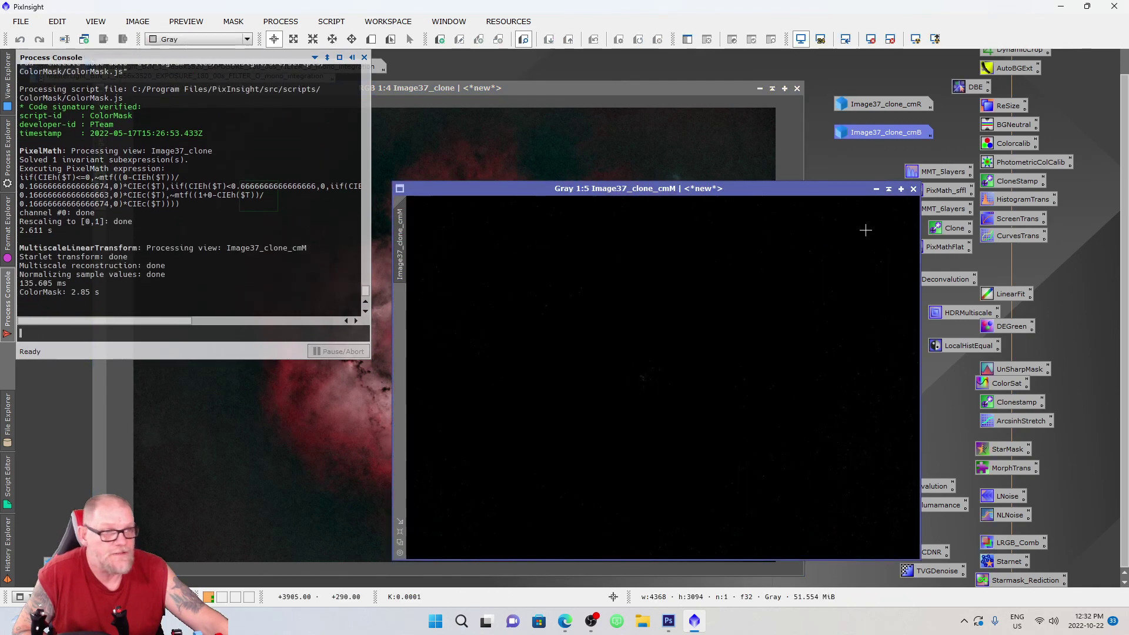
left_click(913, 188)
Try a blurred magenta ColorMask from Image37_clone using the Lightness Mask type, hue range 240 to 0 and strength 1.0.
left_click(331, 21)
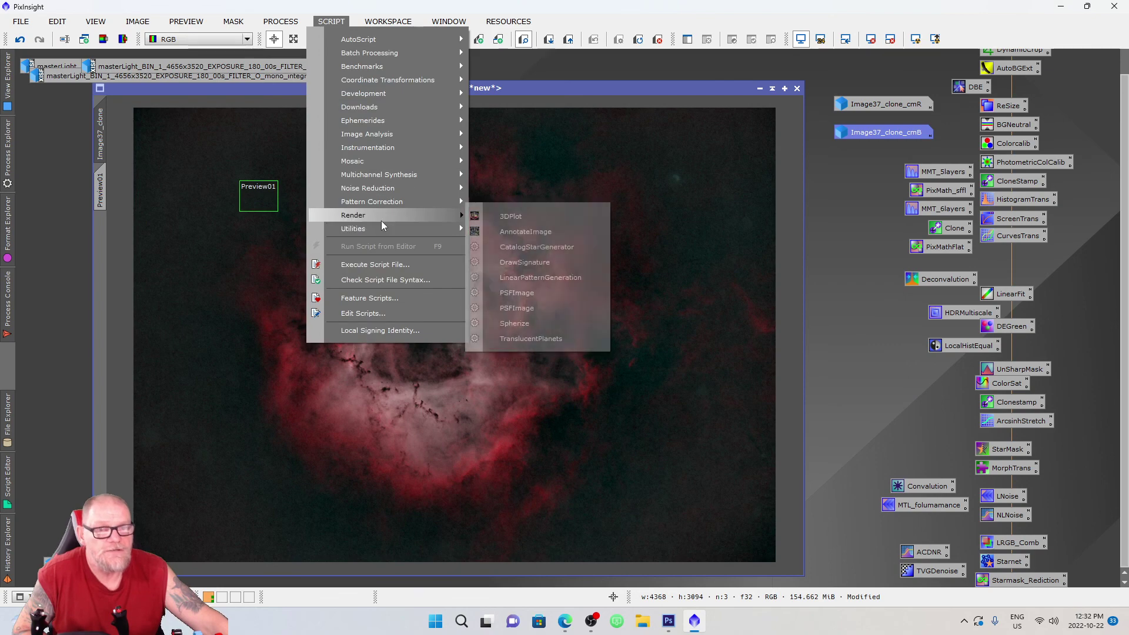
mouse_move(376, 229)
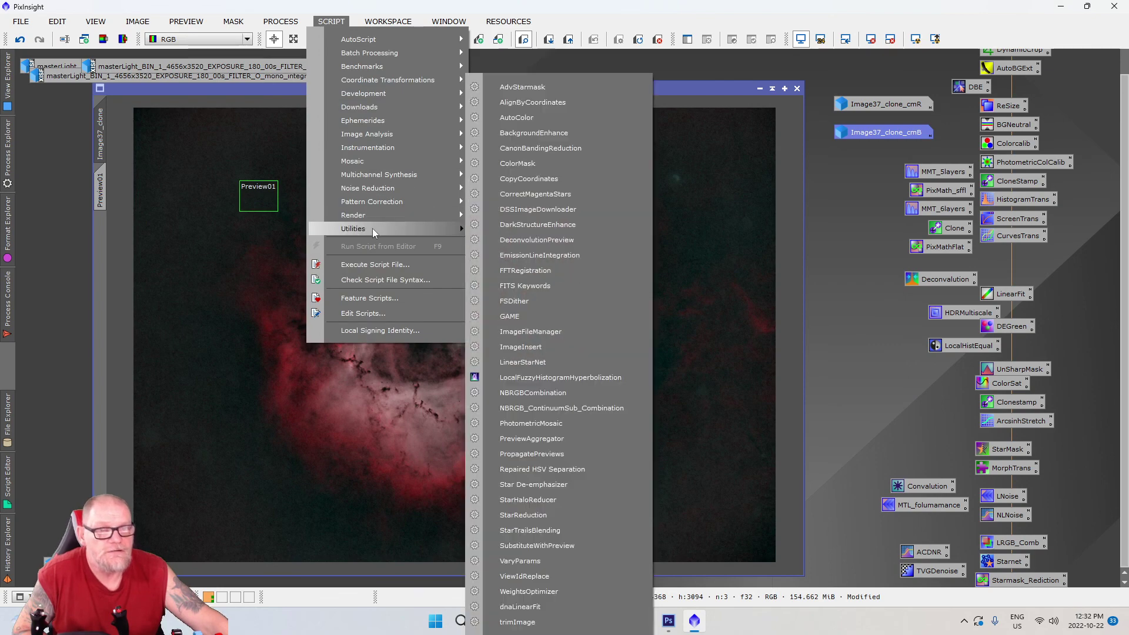
left_click(521, 163)
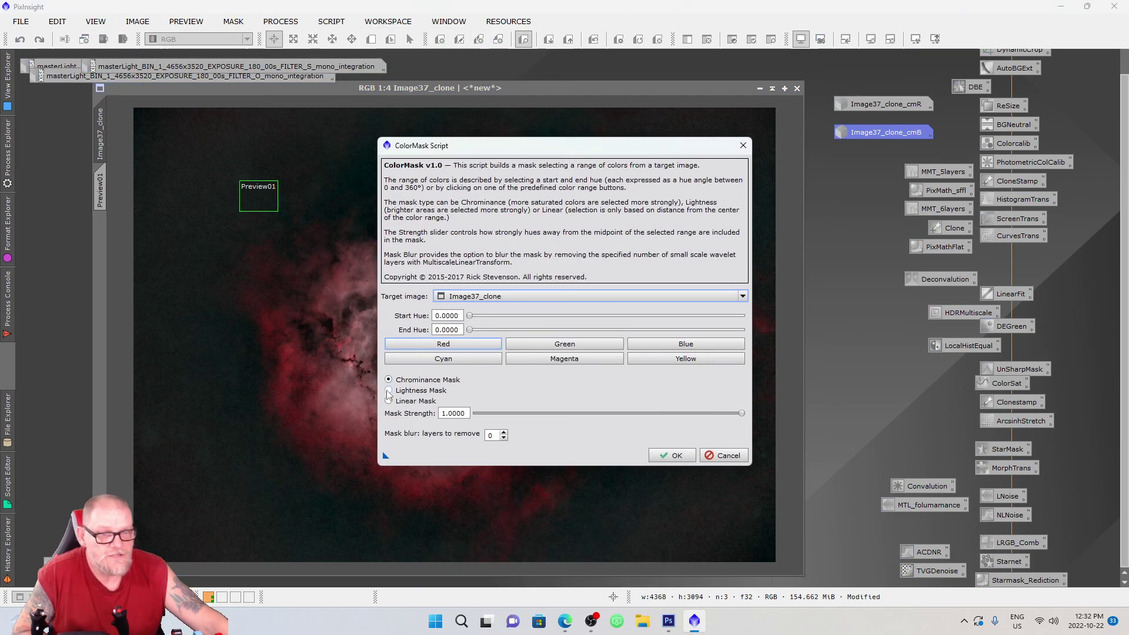
left_click(388, 390)
left_click(541, 359)
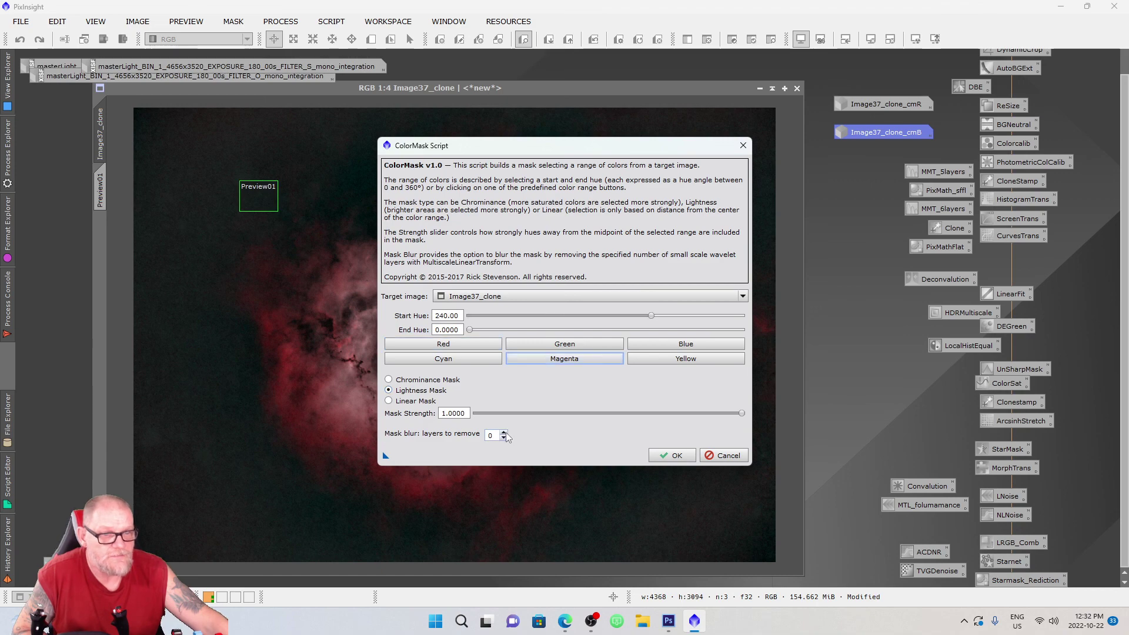
left_click(655, 451)
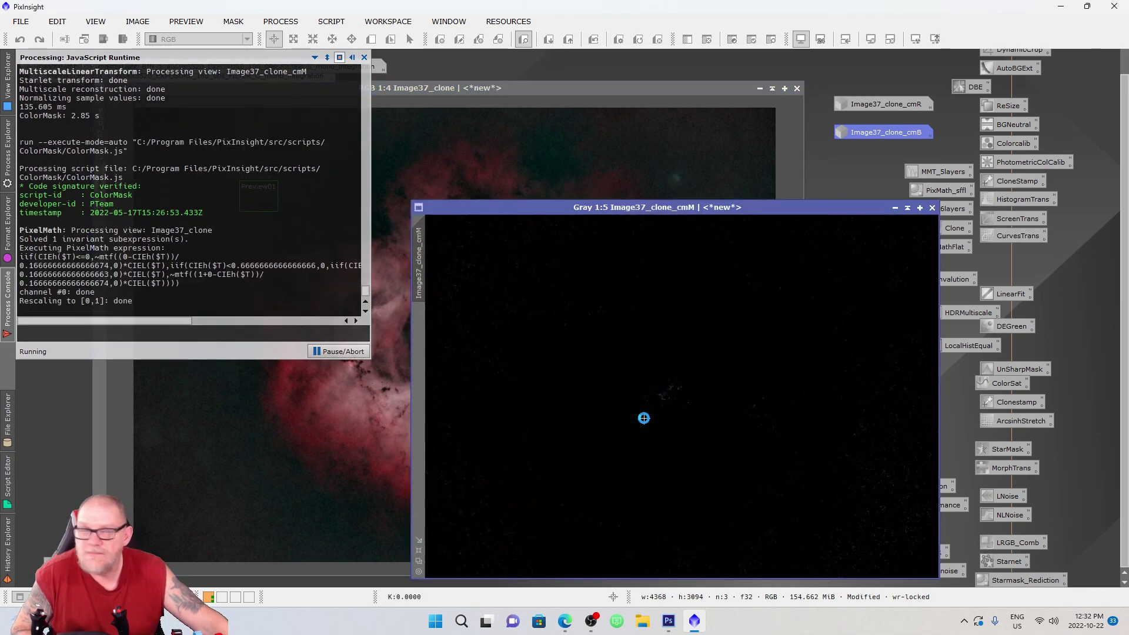
Examine the magenta lightness mask at several magnifications for usable signal, and discard it.
scroll(561, 401, "up", 1)
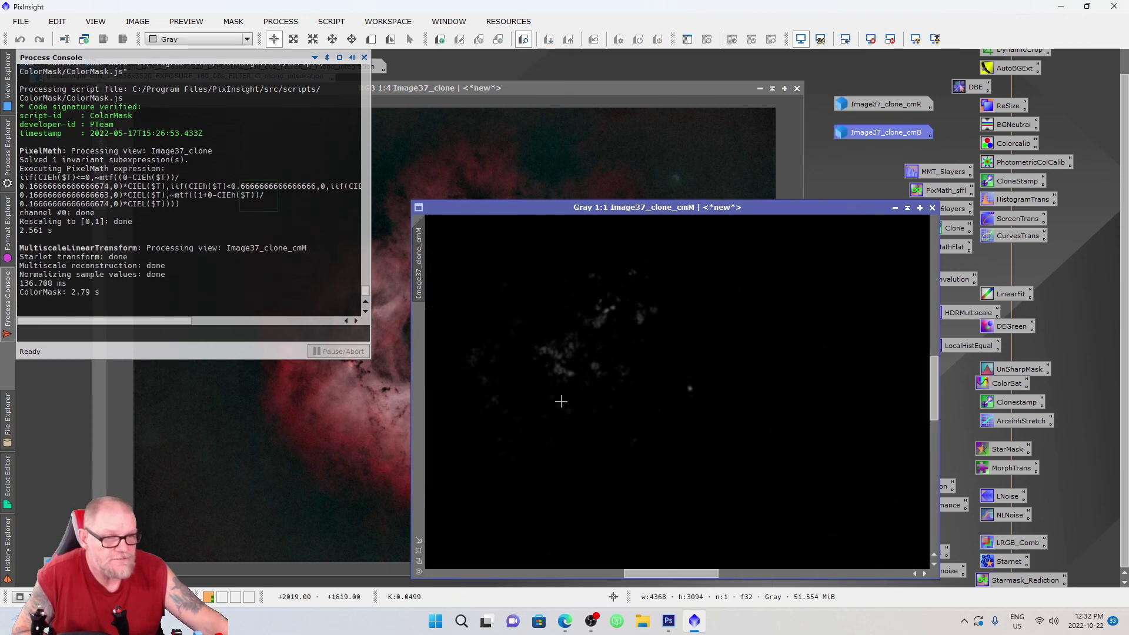
scroll(555, 335, "down", 2)
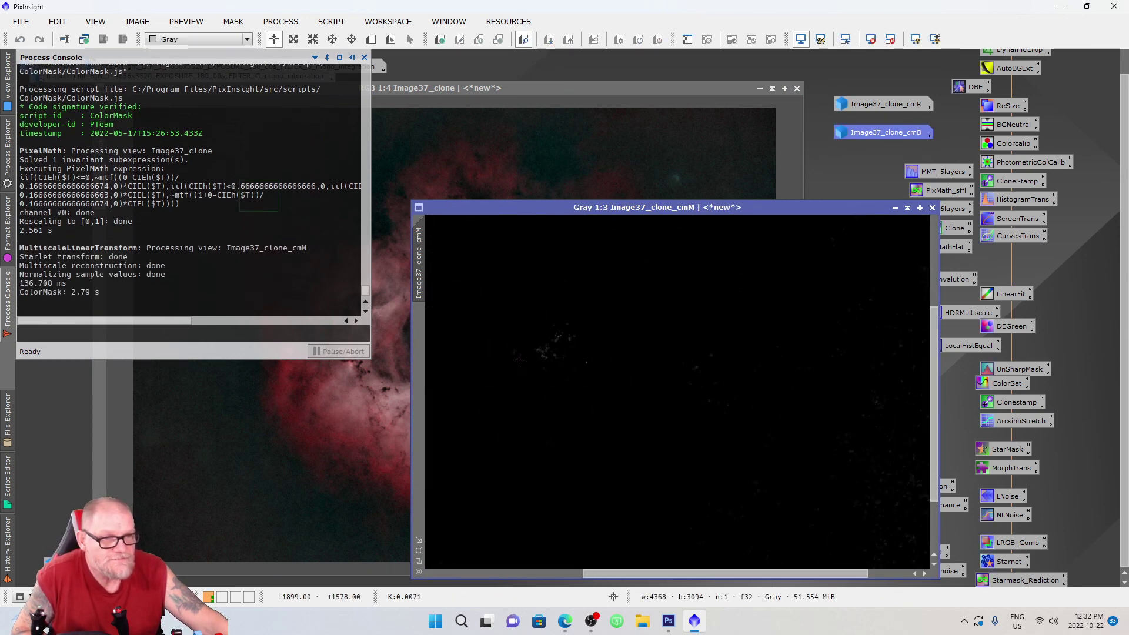
scroll(506, 363, "up", 1)
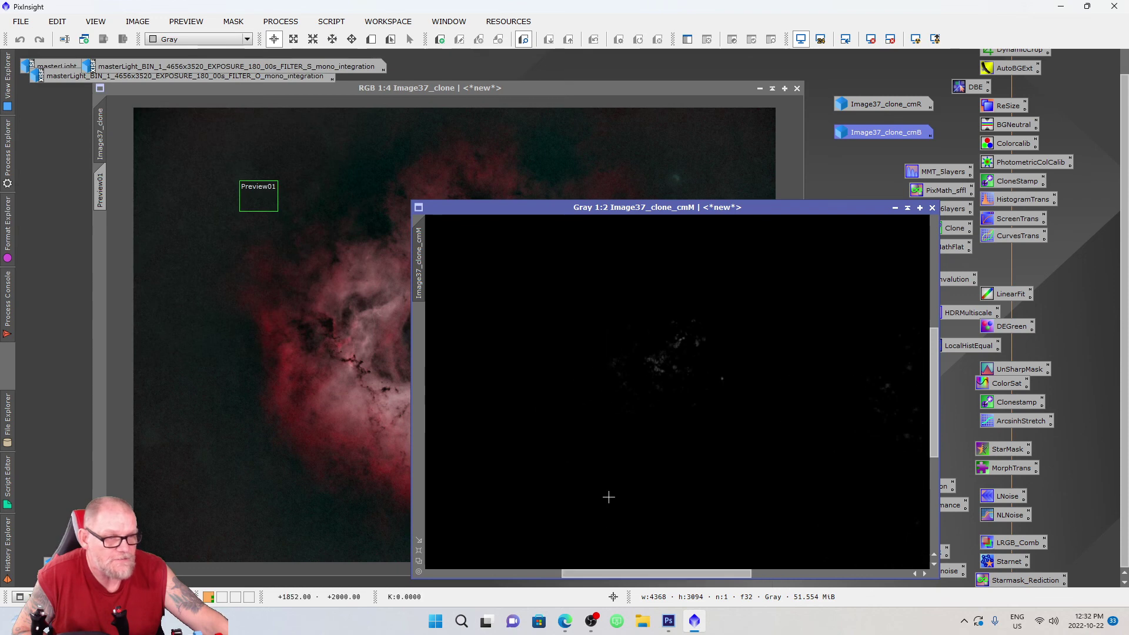
scroll(675, 381, "up", 1)
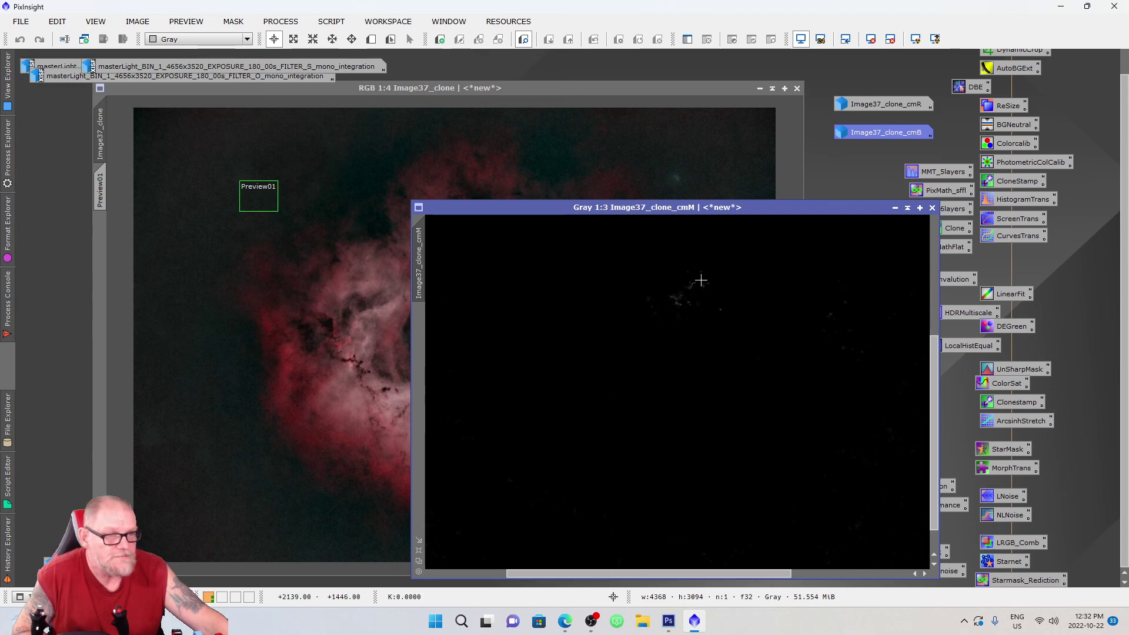
scroll(677, 297, "down", 5)
left_click(932, 208)
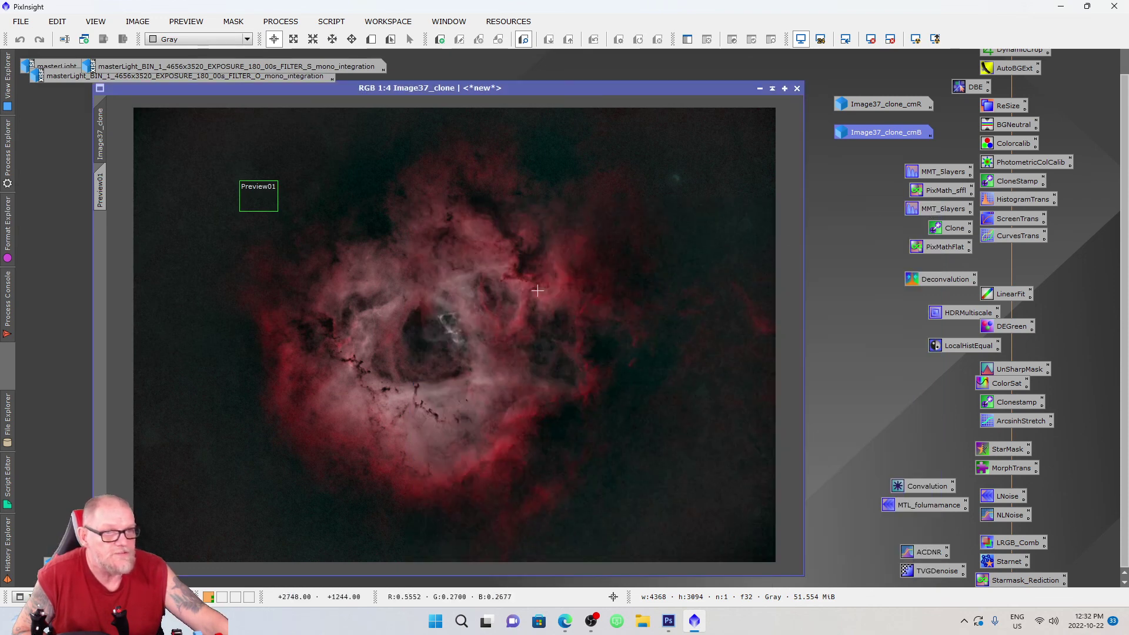
Apply the blue mask Image37_clone_cmB to Image37_clone and hide its red overlay.
double_click(866, 135)
left_click_drag(130, 229, 101, 248)
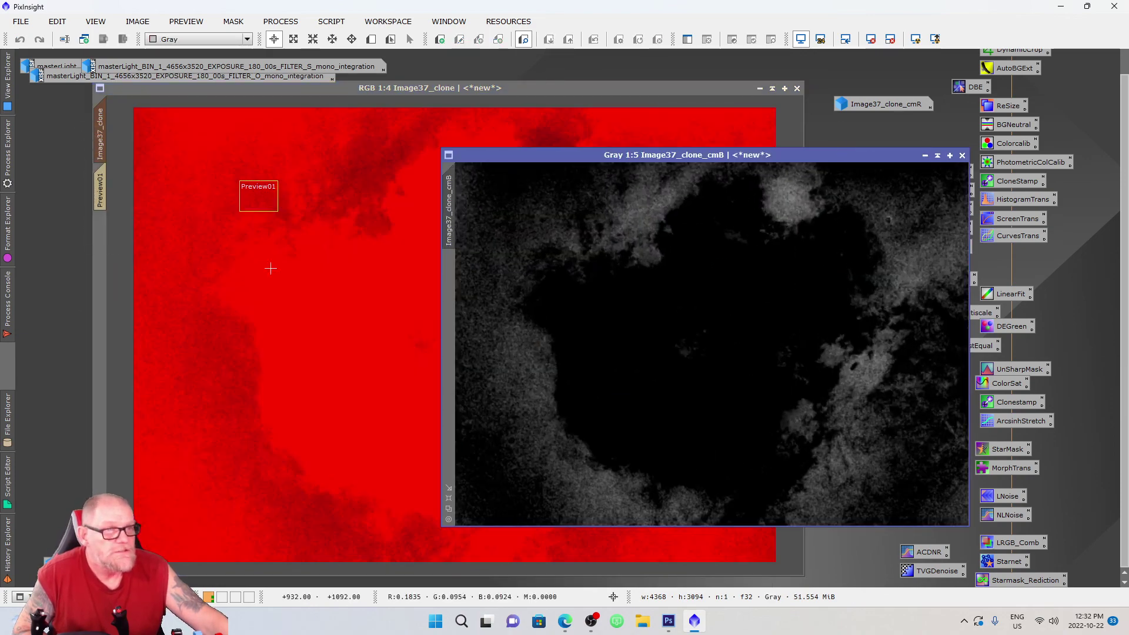
left_click(552, 86)
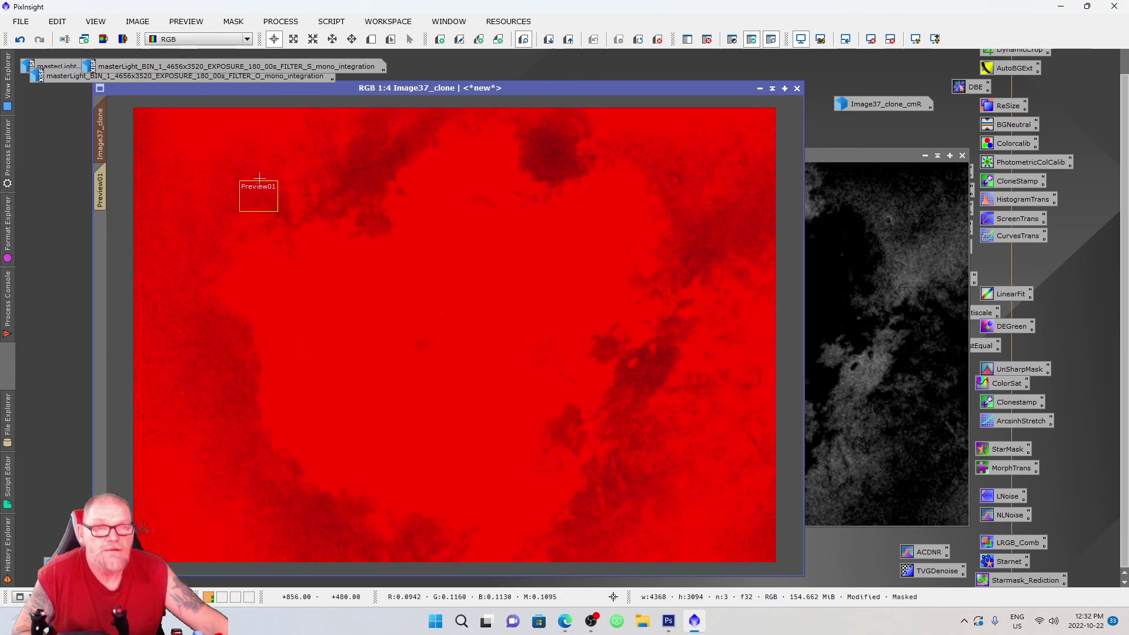
left_click(233, 21)
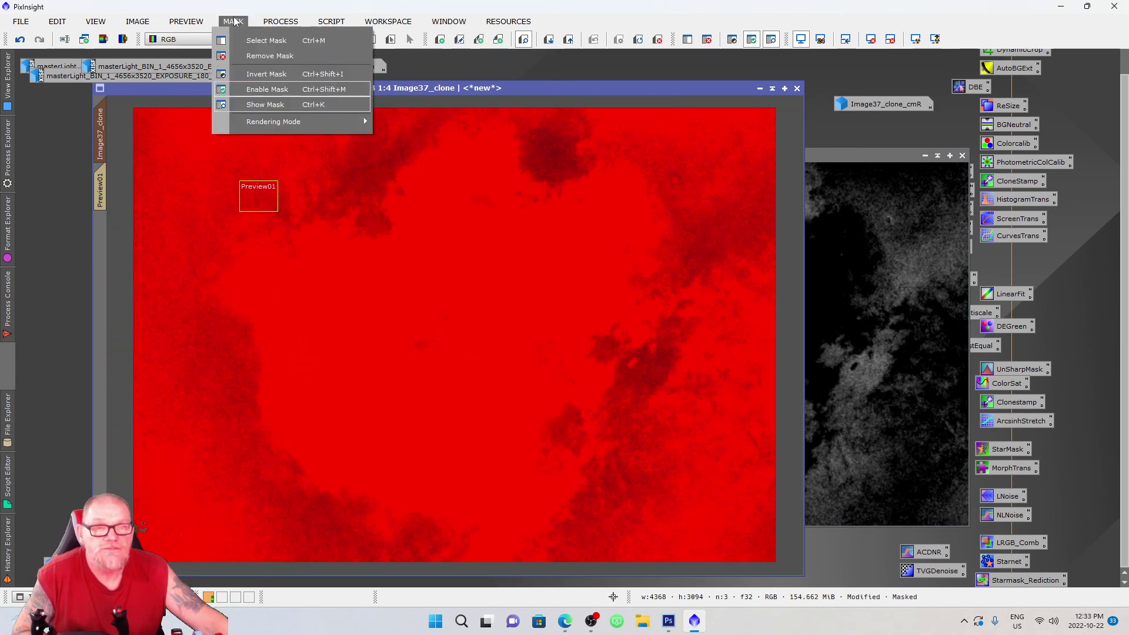
left_click(247, 105)
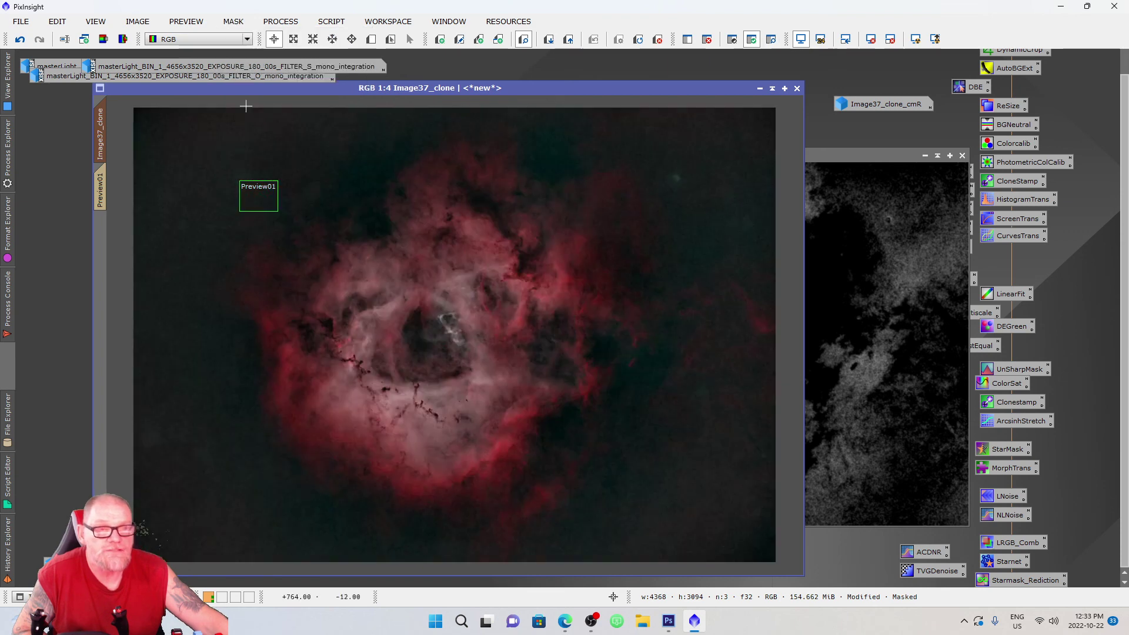
Open CurvesTransformation with a real-time preview of the masked Image37_clone, and move and enlarge the preview window beside it.
double_click(1006, 236)
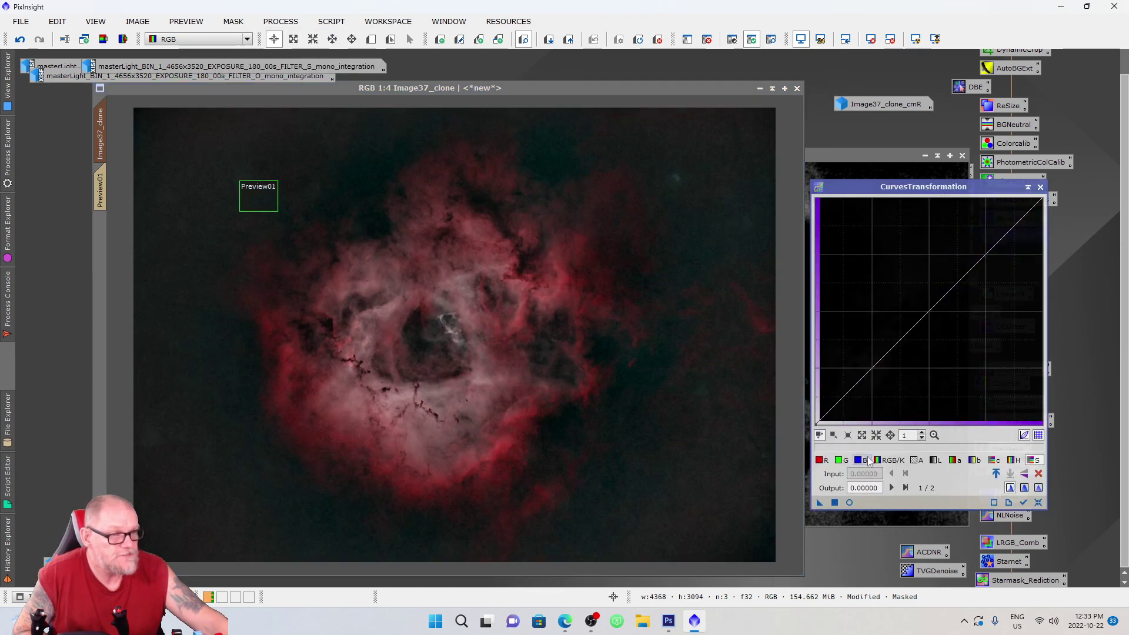
left_click(850, 502)
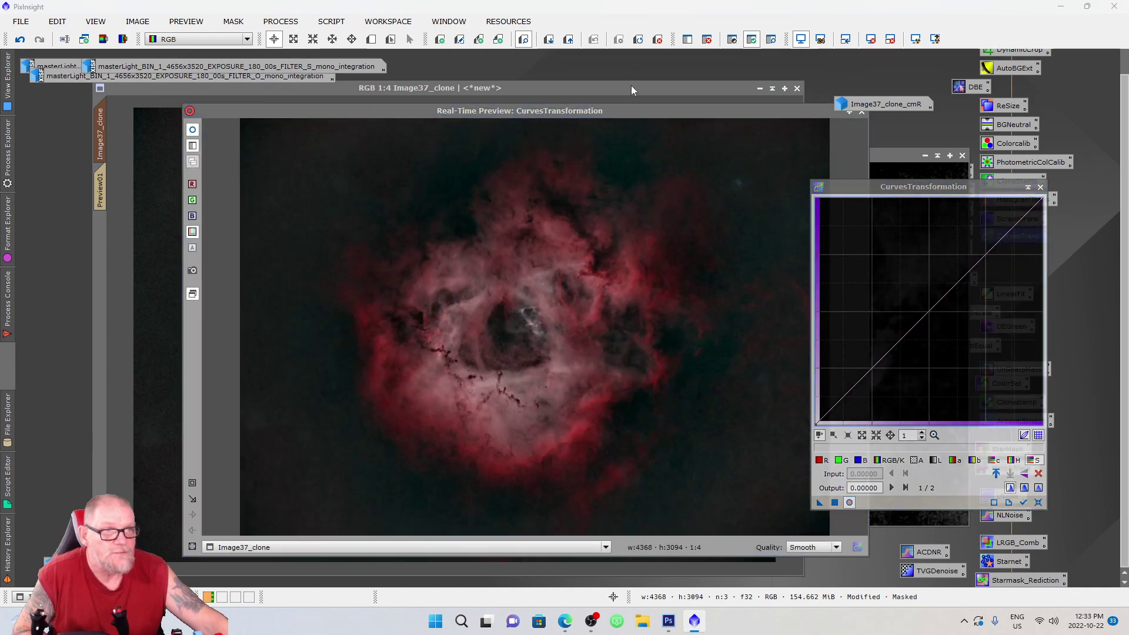
left_click_drag(624, 117, 480, 87)
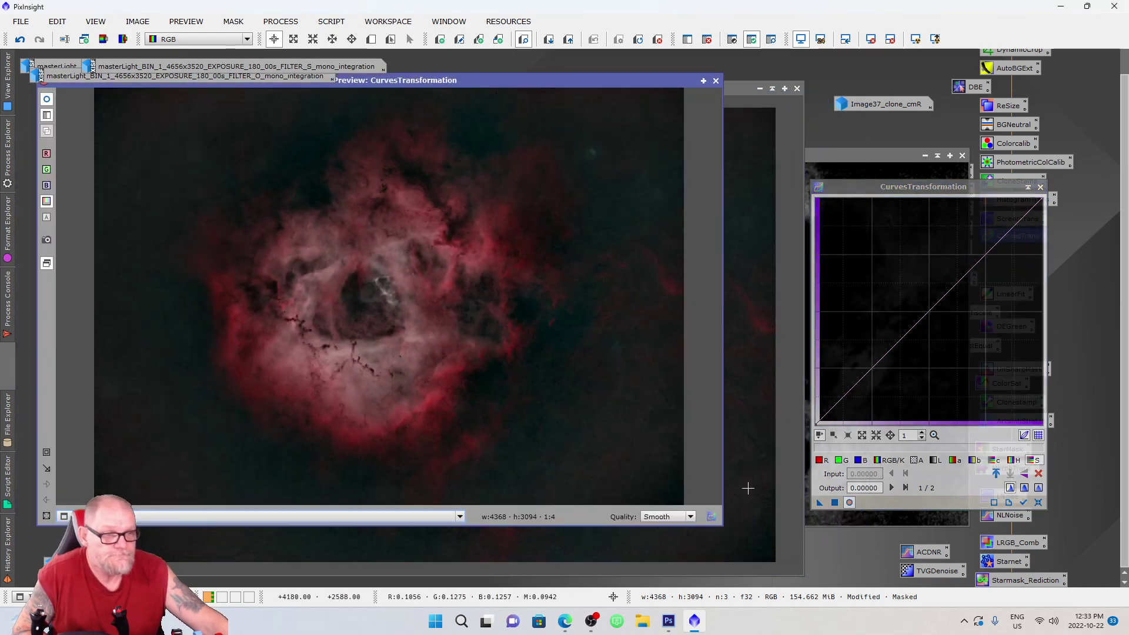
left_click_drag(719, 531, 794, 575)
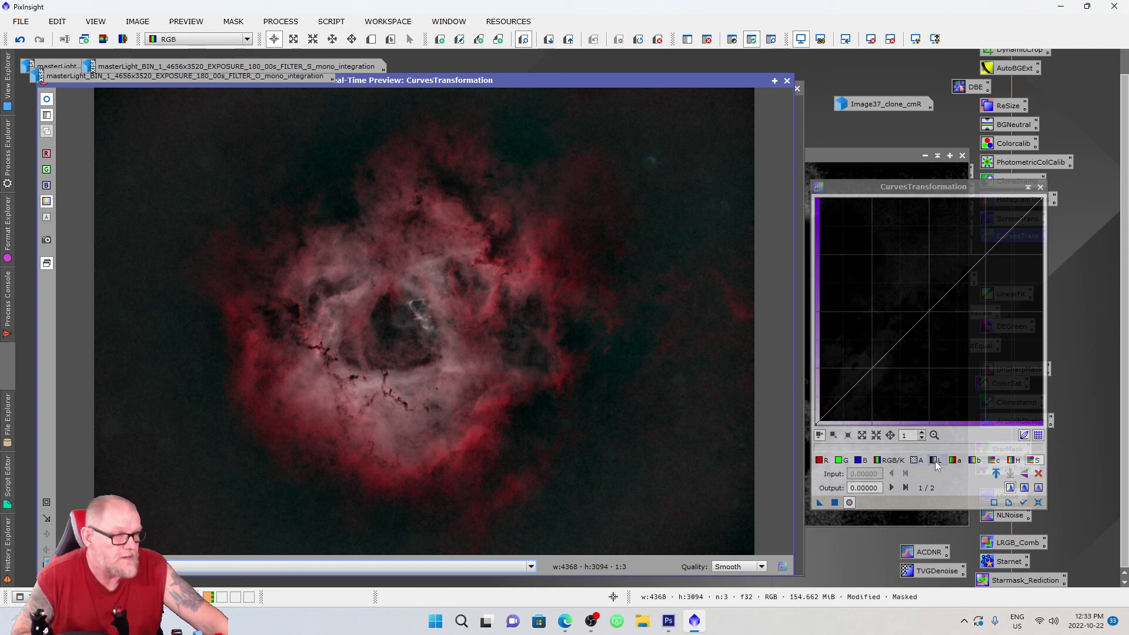
Try exaggerated and milder RGB/K curve lifts and a lightness curve change on the masked background, and reset all curves.
left_click(889, 460)
left_click(930, 311)
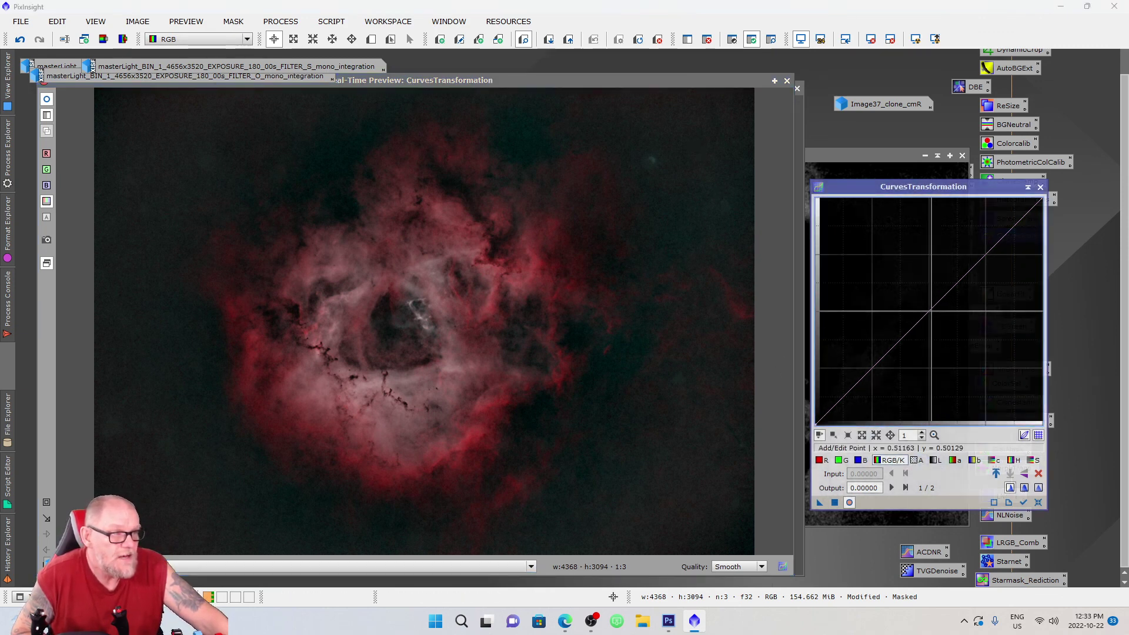
left_click_drag(930, 311, 845, 235)
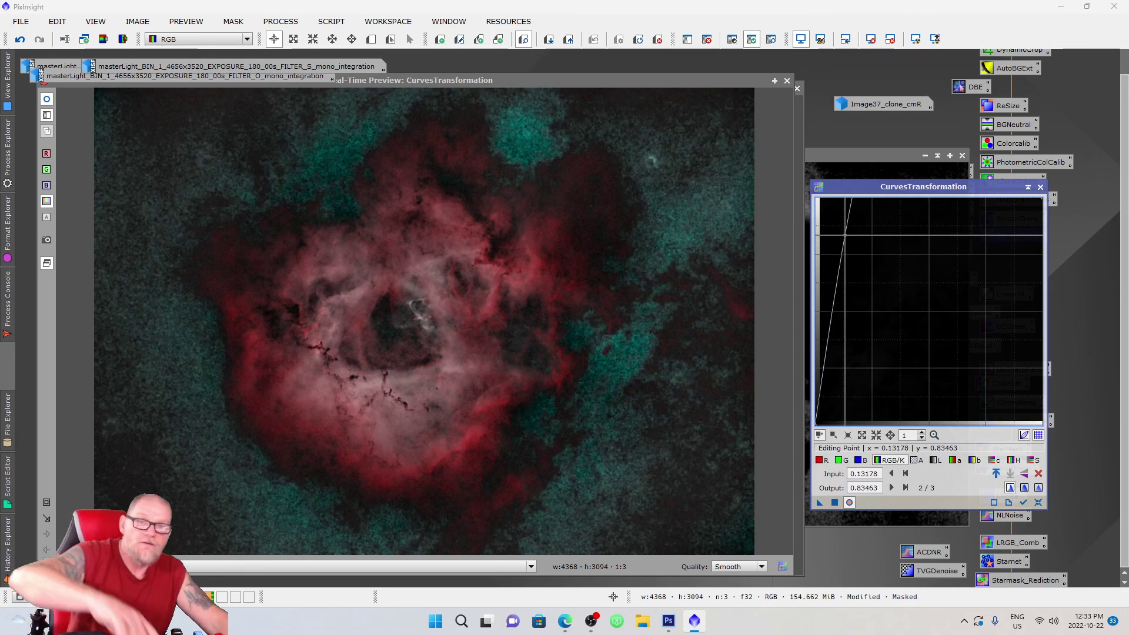
left_click_drag(845, 235, 877, 280)
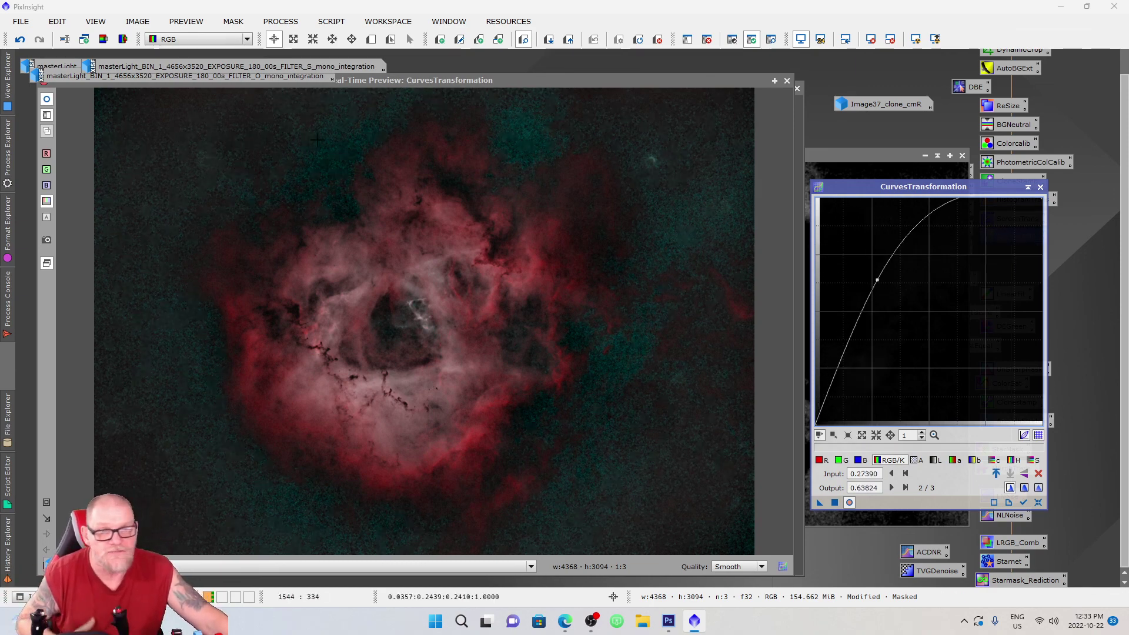
left_click_drag(877, 280, 933, 313)
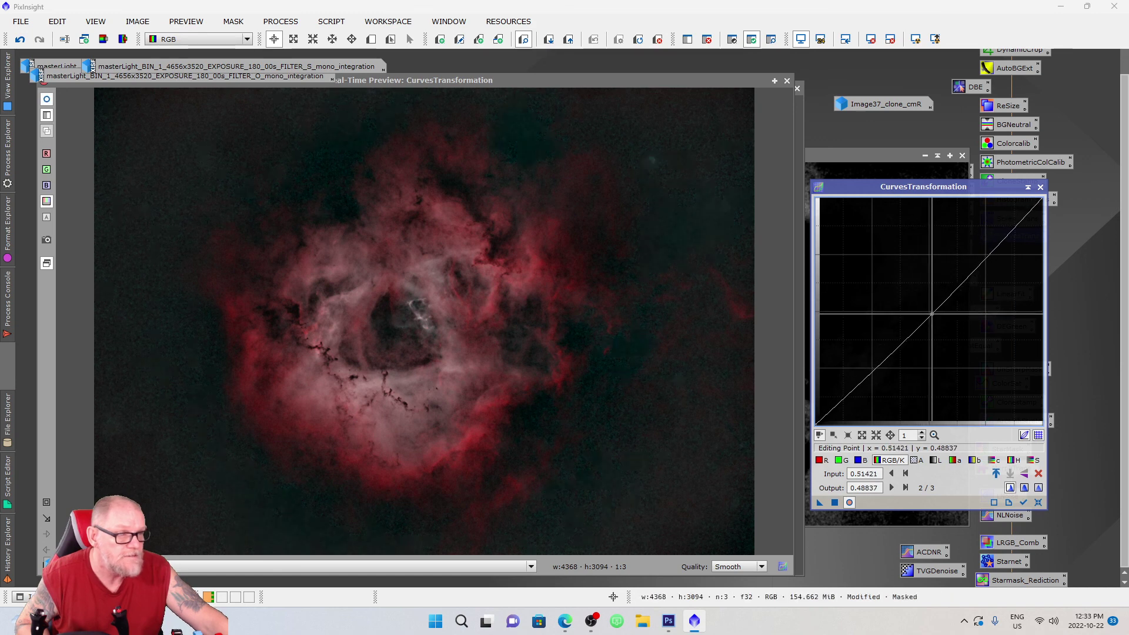
left_click(935, 459)
left_click_drag(957, 284, 944, 320)
left_click(1038, 502)
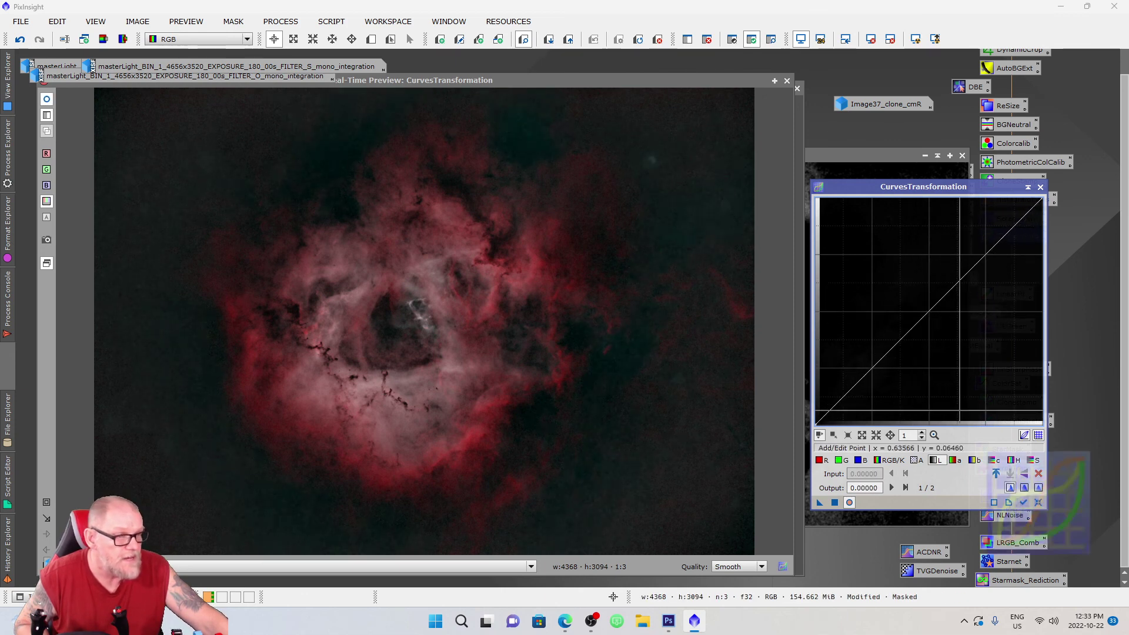
Darken the masked background with a lightness curve point at 0.63307/0.39276, anchor RGB/K at 0.50129/0.49871, and restart the real-time preview.
left_click_drag(930, 312, 959, 336)
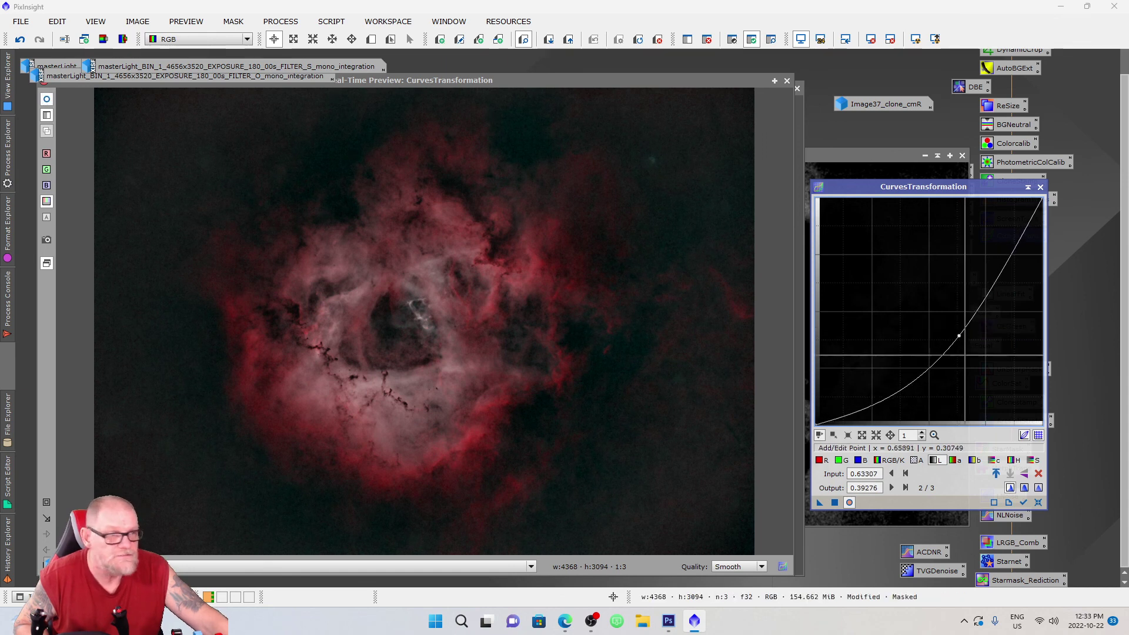
left_click(889, 461)
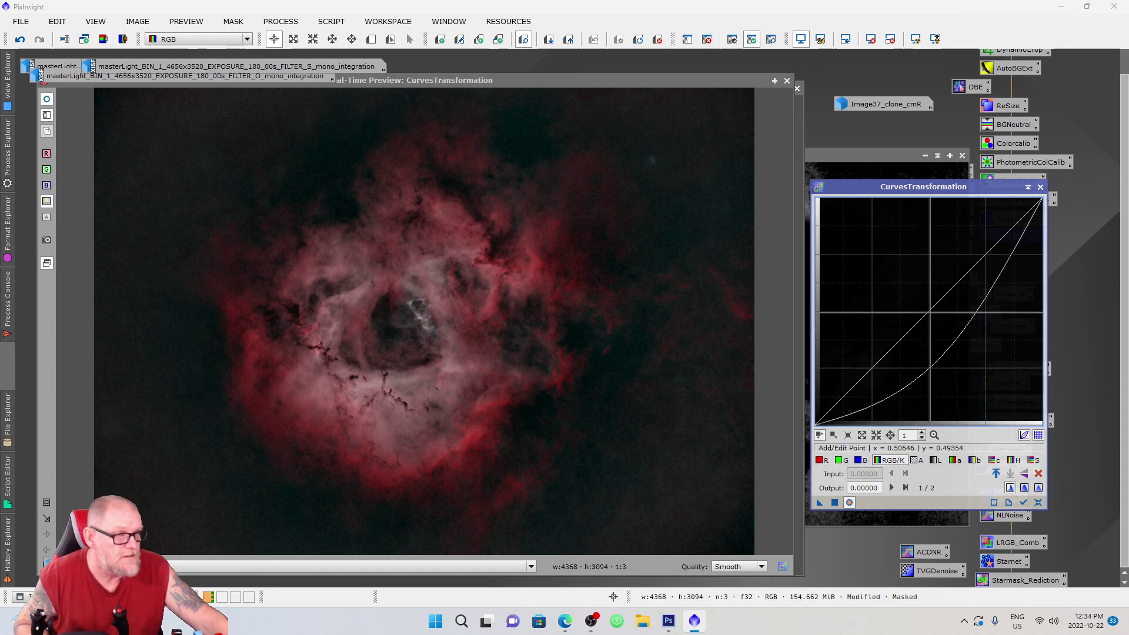
left_click(930, 311)
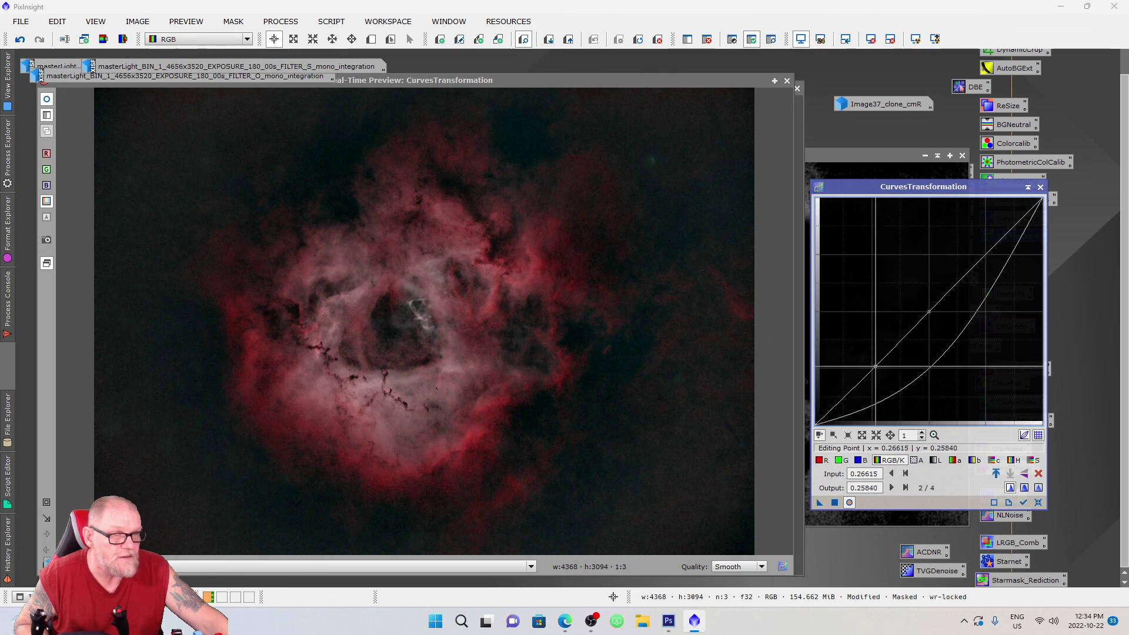
left_click(892, 380)
left_click_drag(892, 379, 643, 333)
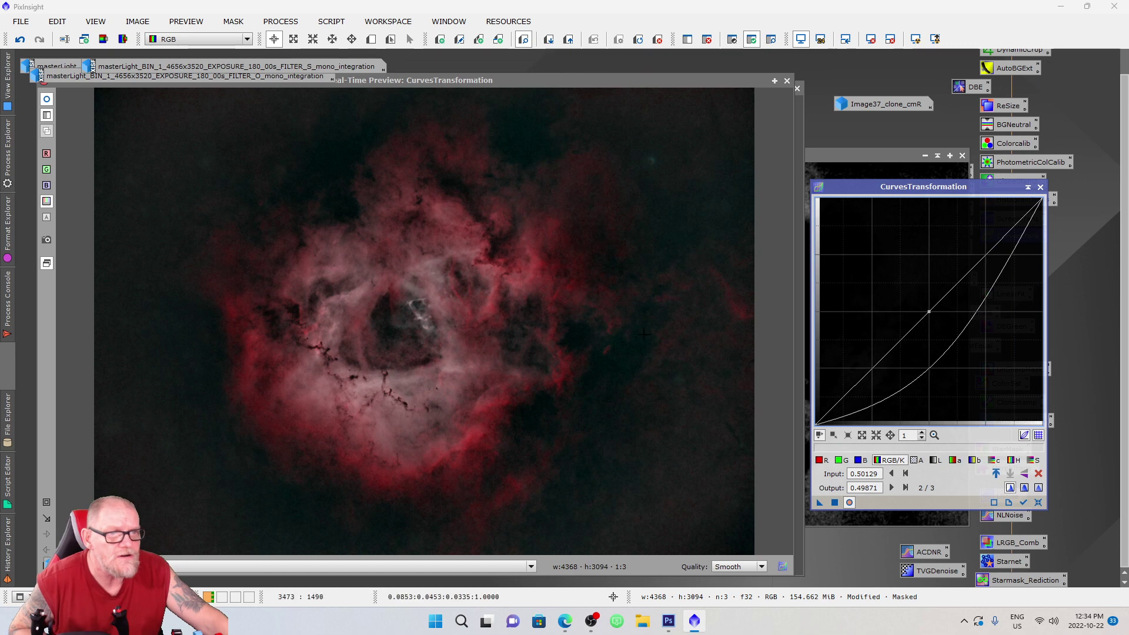
left_click(850, 503)
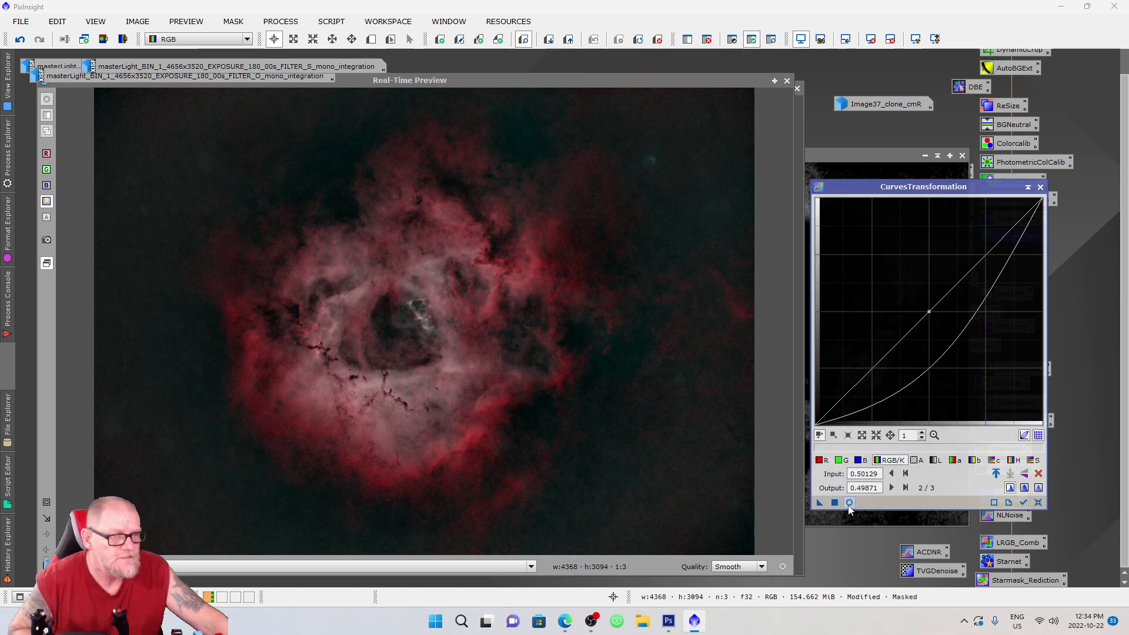
left_click(849, 503)
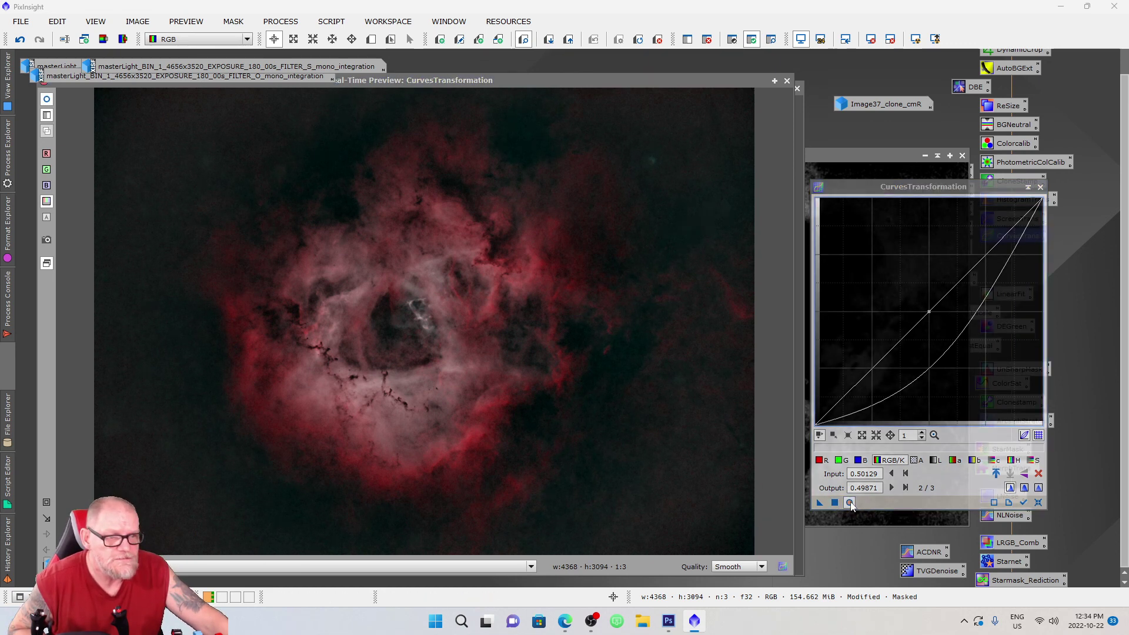
Apply the darkening curves to the masked Image37_clone and invert its mask.
left_click(834, 502)
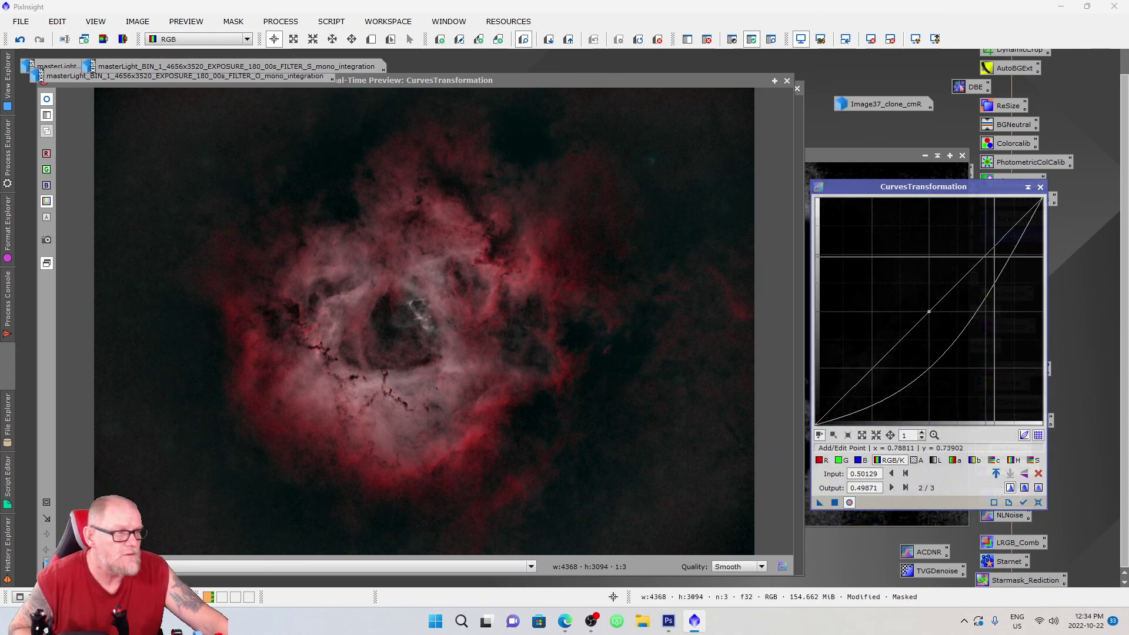
left_click(1041, 187)
left_click(232, 21)
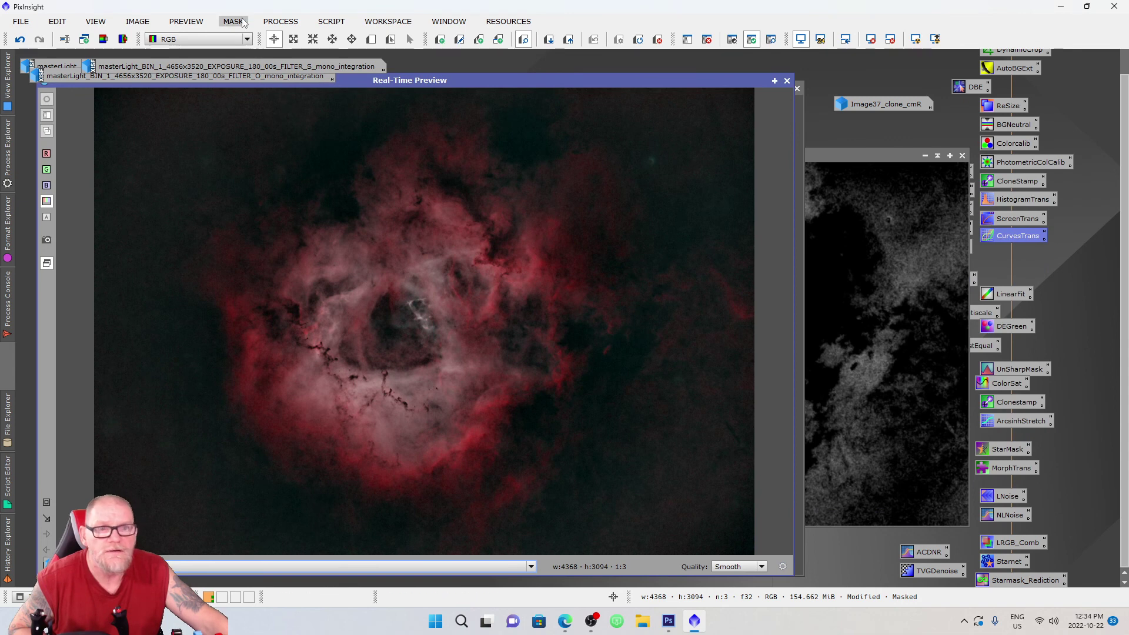
left_click(243, 73)
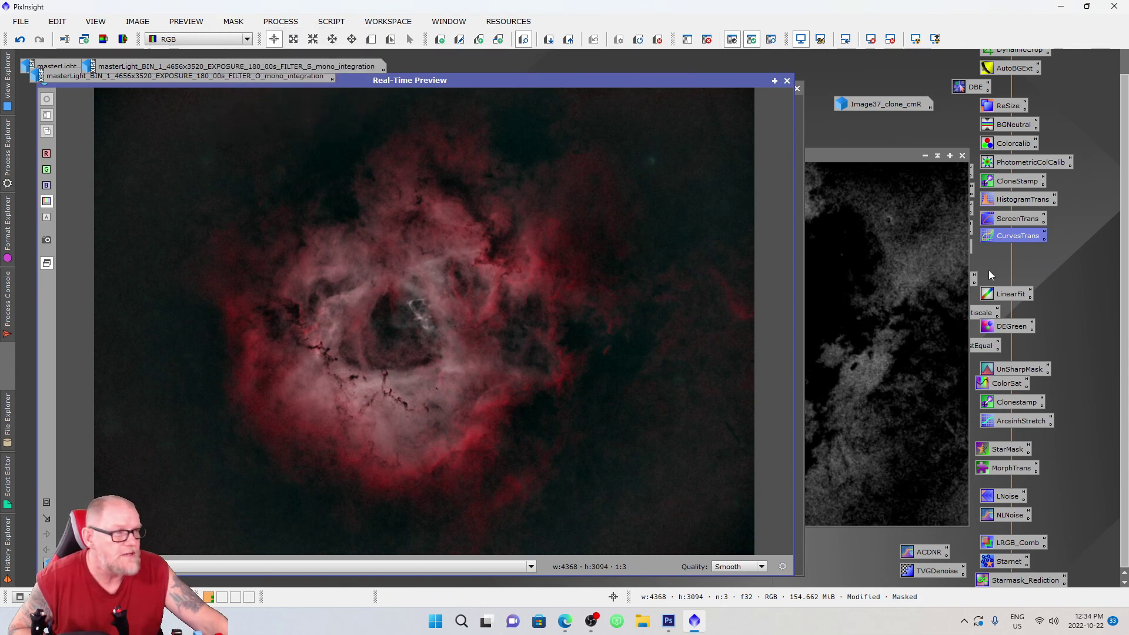
Reopen CurvesTransformation with a real-time preview and lower the blue curve's shadows with points at 0.50129/0.49612 and 0.28682/0.21189.
double_click(1005, 236)
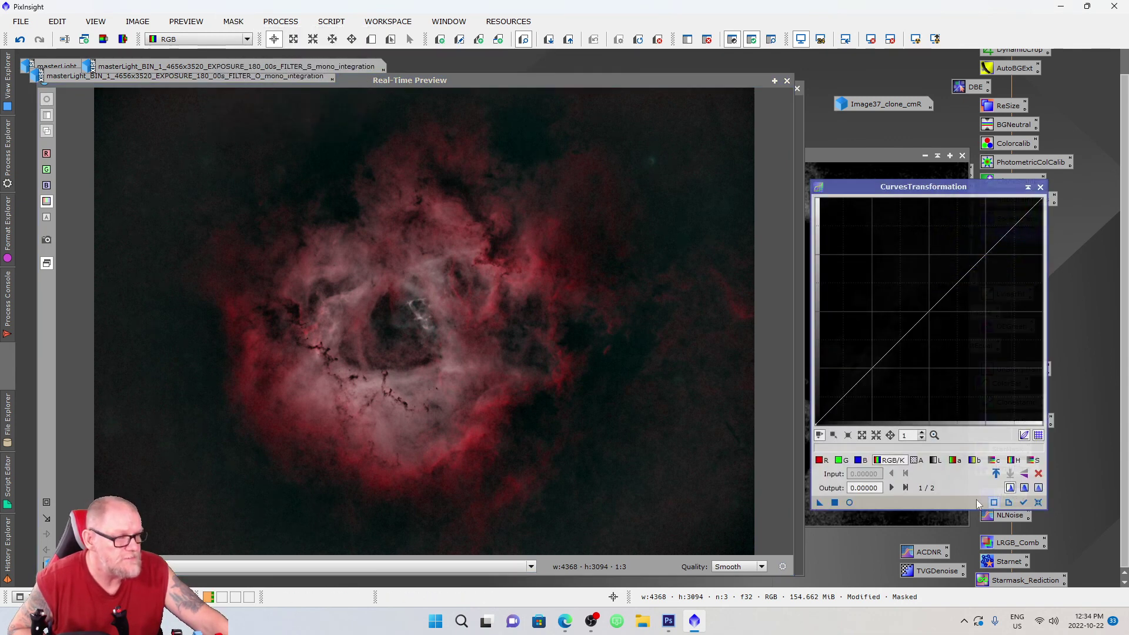
left_click(849, 502)
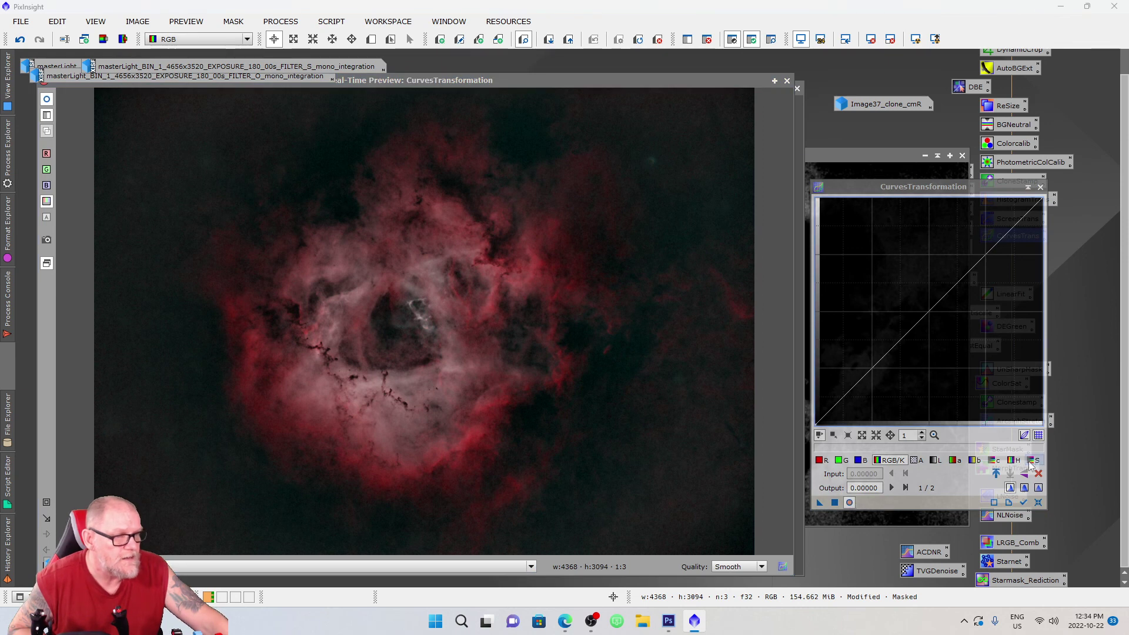
left_click(863, 461)
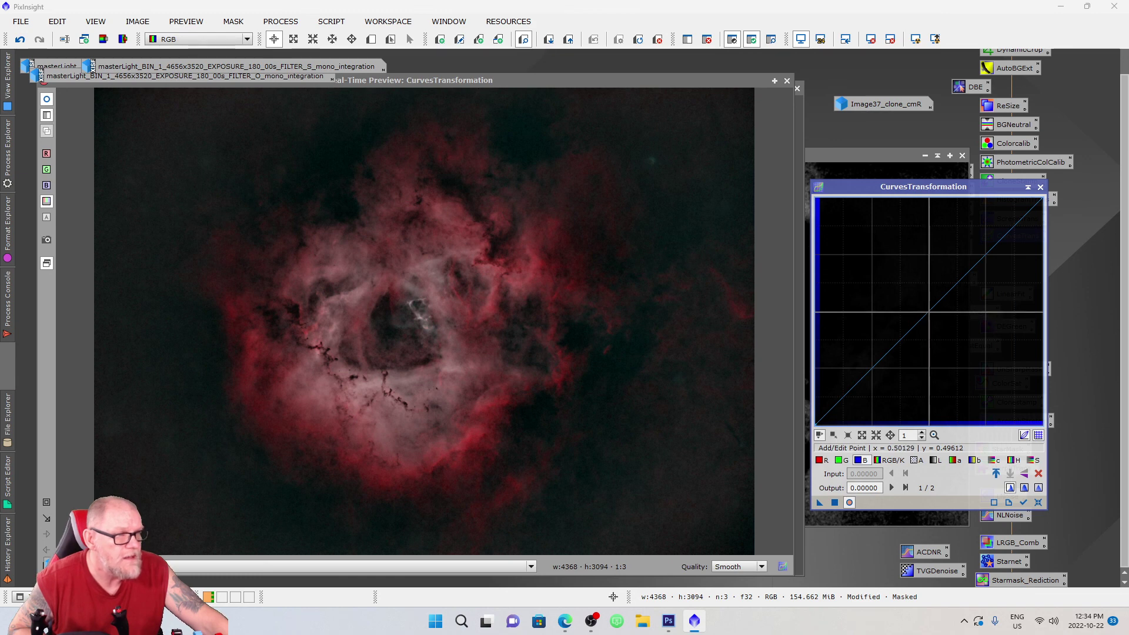
left_click(930, 312)
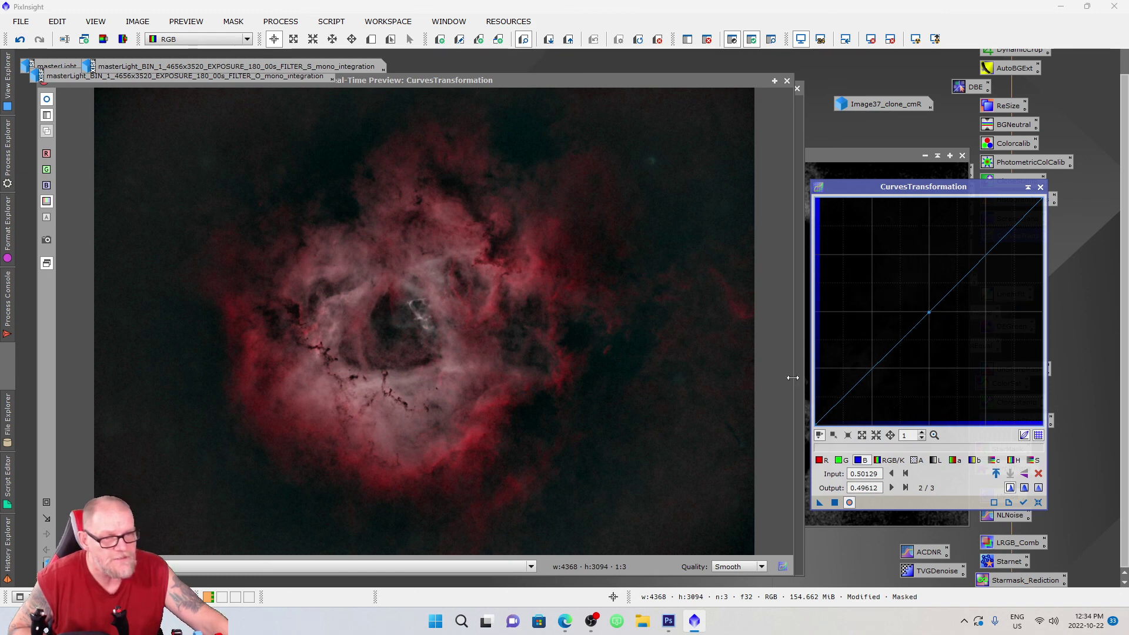
mouse_move(873, 367)
left_mouse_down()
mouse_move(886, 383)
mouse_move(864, 356)
mouse_move(880, 376)
left_mouse_up()
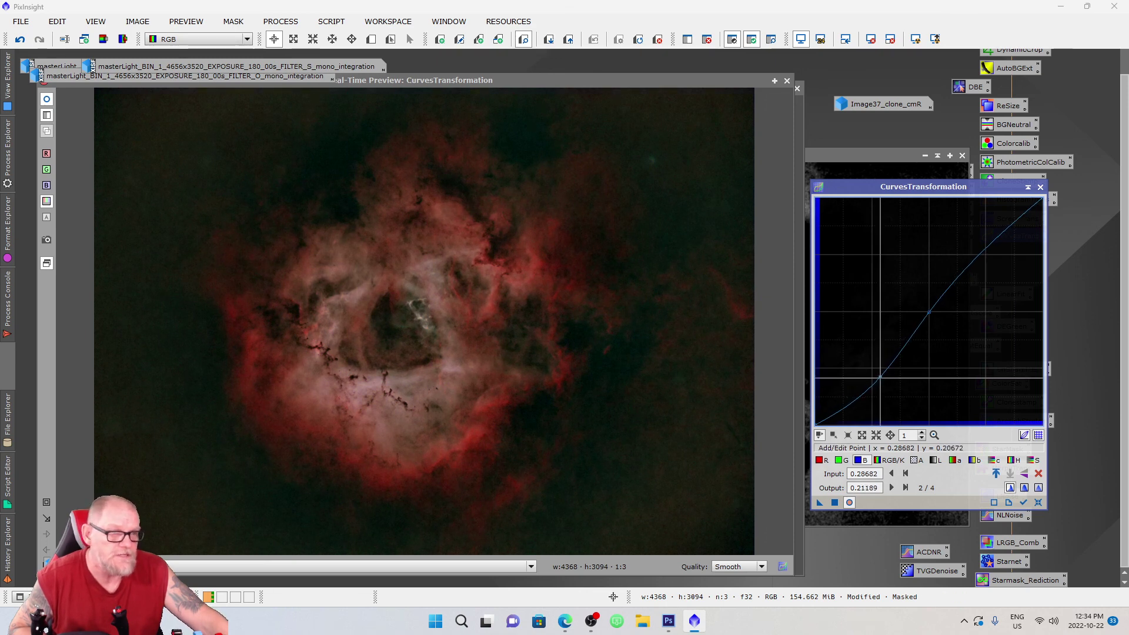
Lower the green curve's shadows at 0.23773/0.22481 with an anchor at 0.50646/0.50646, and lift the red curve's shadows at 0.19638/0.23256.
left_click(841, 460)
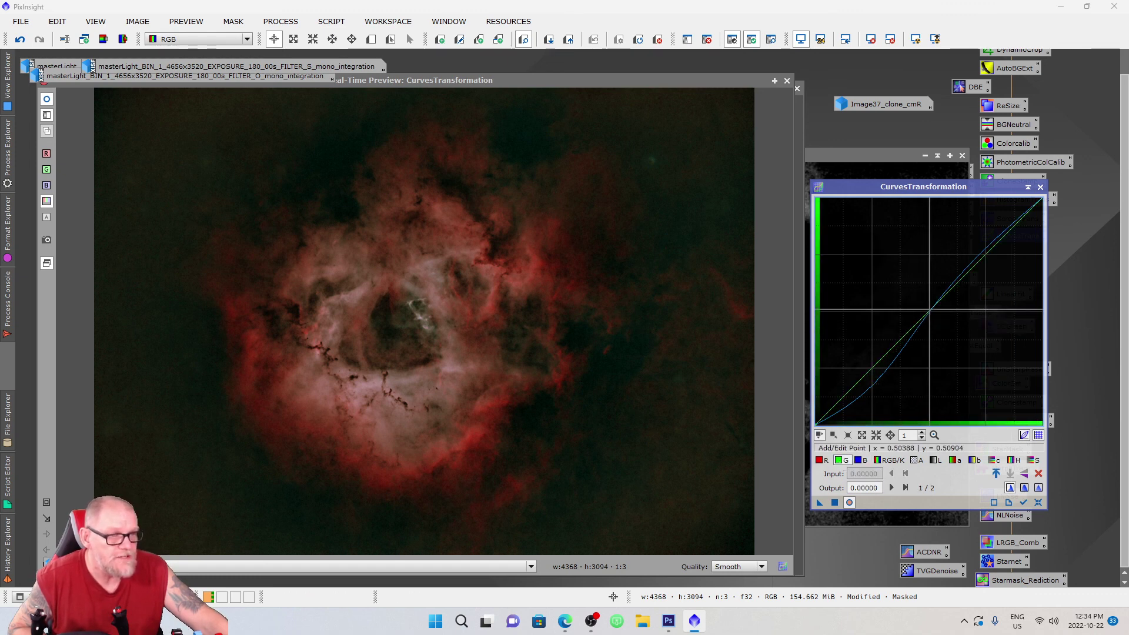
mouse_move(930, 309)
left_mouse_down()
mouse_move(1017, 405)
mouse_move(856, 241)
mouse_move(881, 291)
mouse_move(940, 323)
left_mouse_up()
left_click(1039, 473)
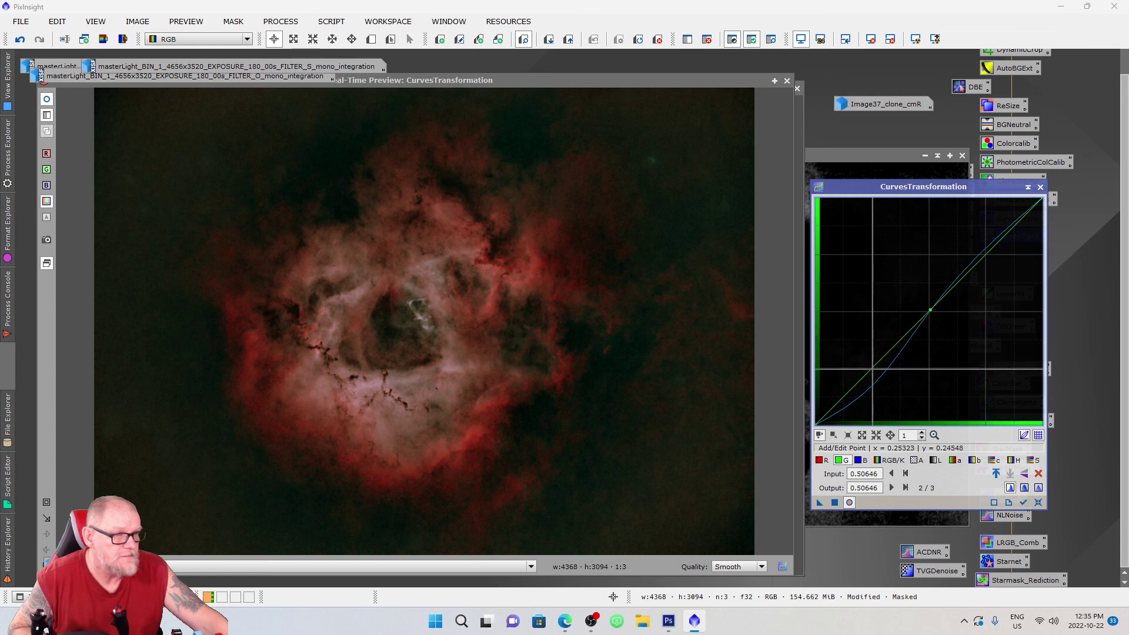
mouse_move(867, 375)
left_mouse_down()
mouse_move(866, 360)
mouse_move(869, 374)
left_mouse_up()
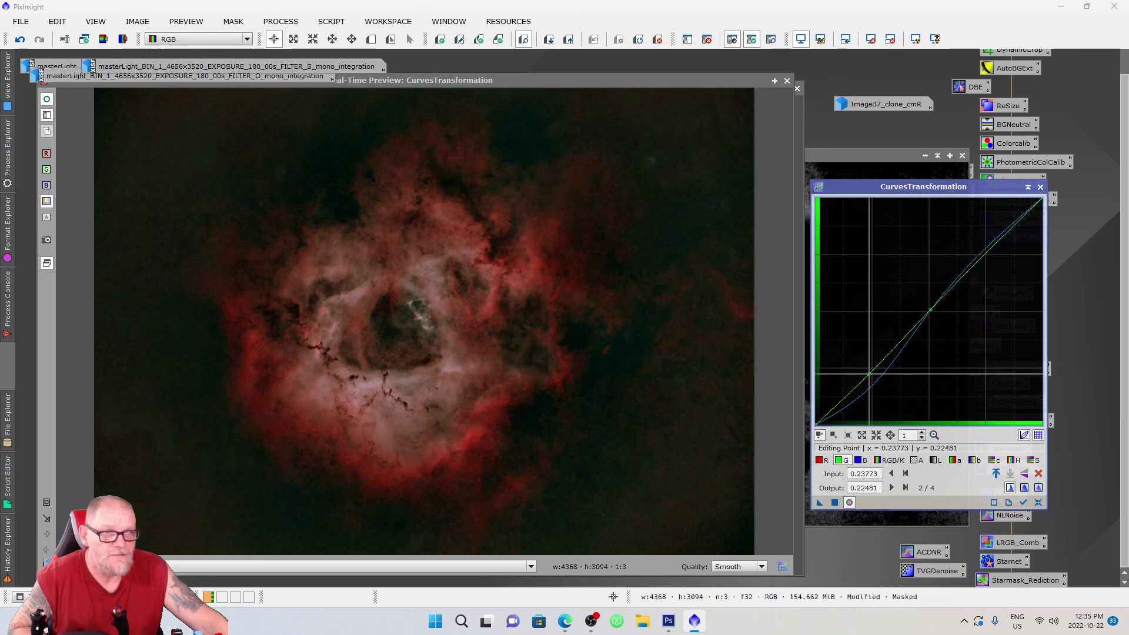
left_click(819, 460)
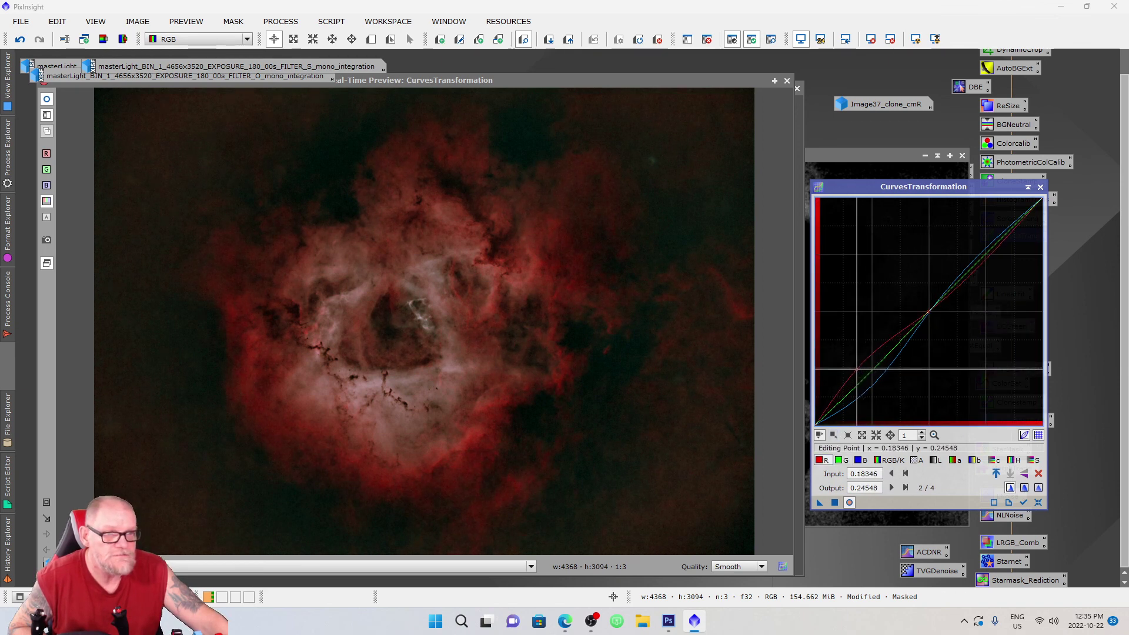
left_click_drag(856, 369, 862, 372)
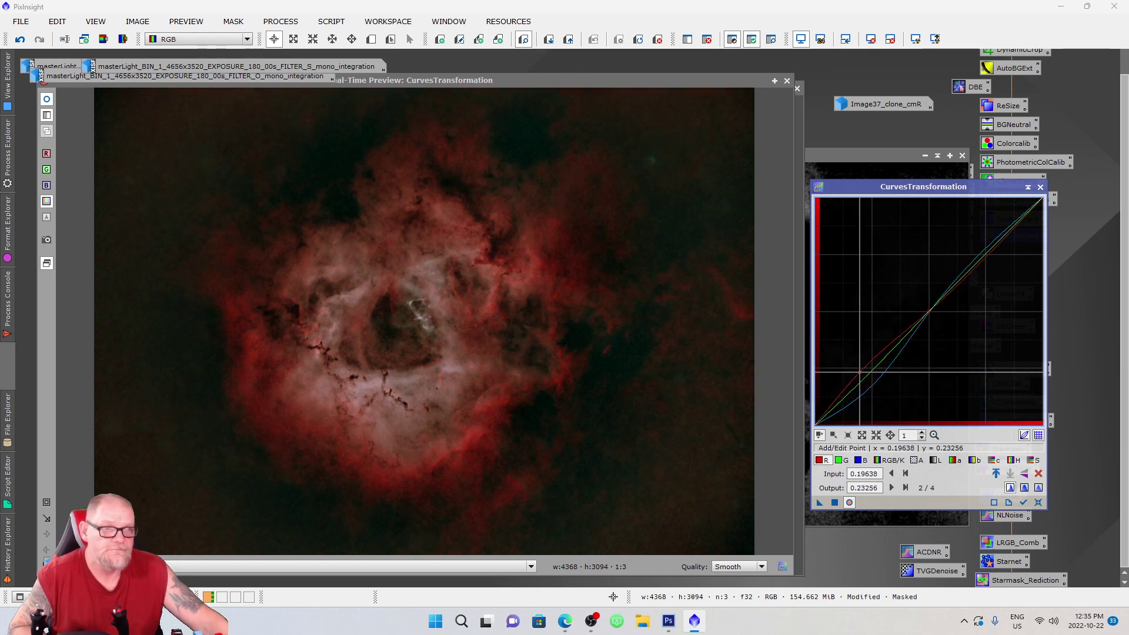
Try lowering the saturation curve, and set its point to 0.42119/0.51938 to boost saturation.
left_click(1036, 460)
left_click_drag(939, 301, 944, 336)
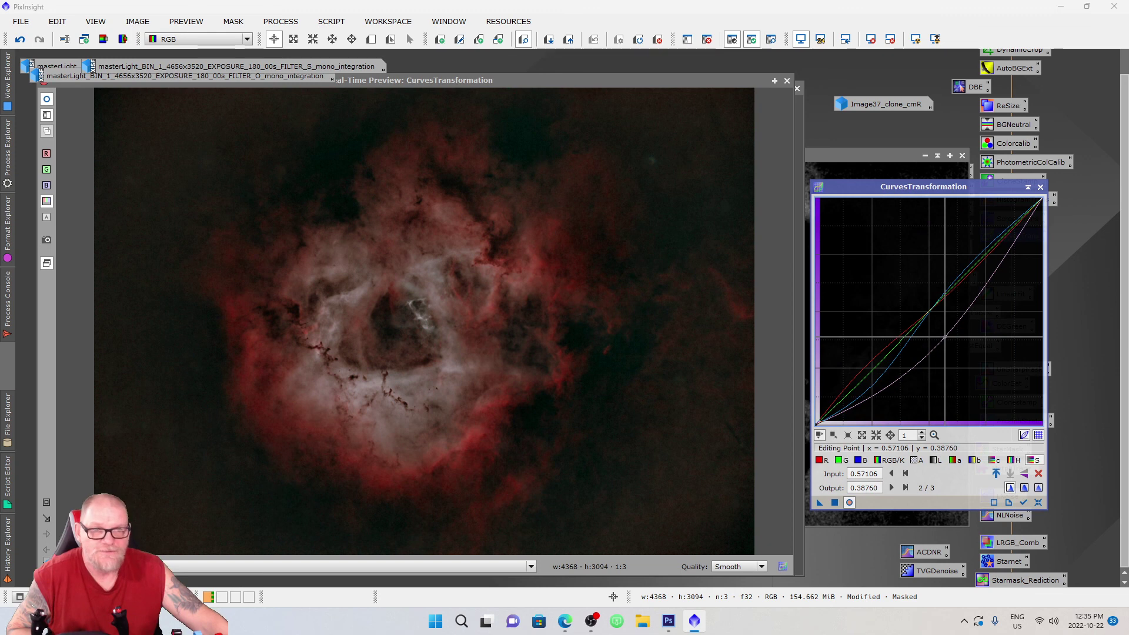
mouse_move(951, 342)
left_mouse_down()
mouse_move(969, 359)
mouse_move(941, 334)
mouse_move(951, 340)
left_mouse_up()
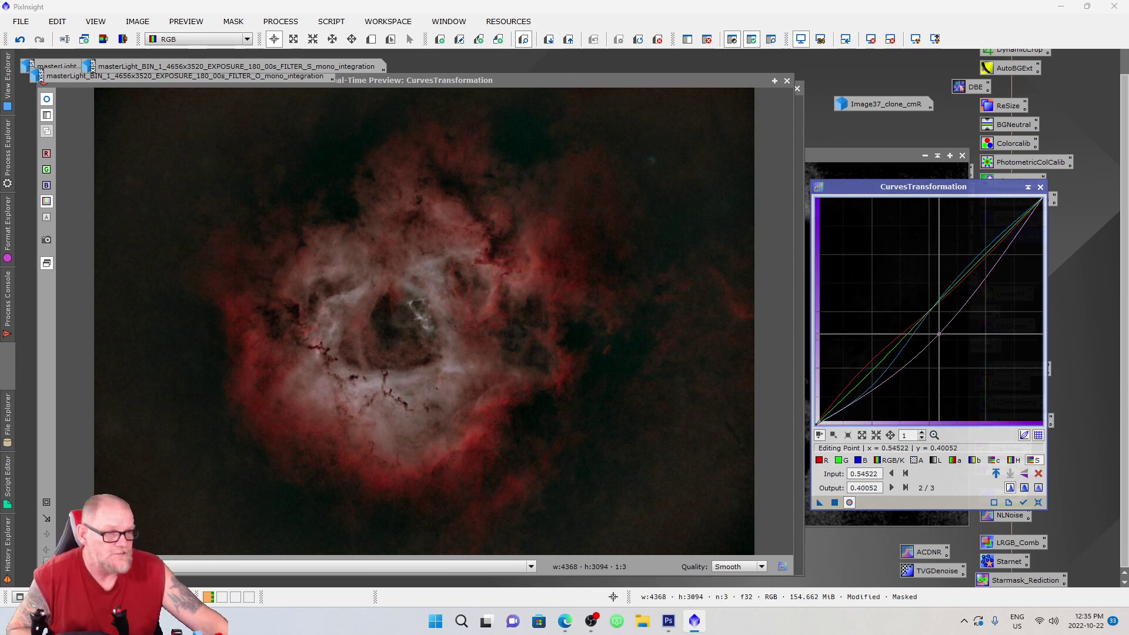
left_click_drag(923, 321, 925, 315)
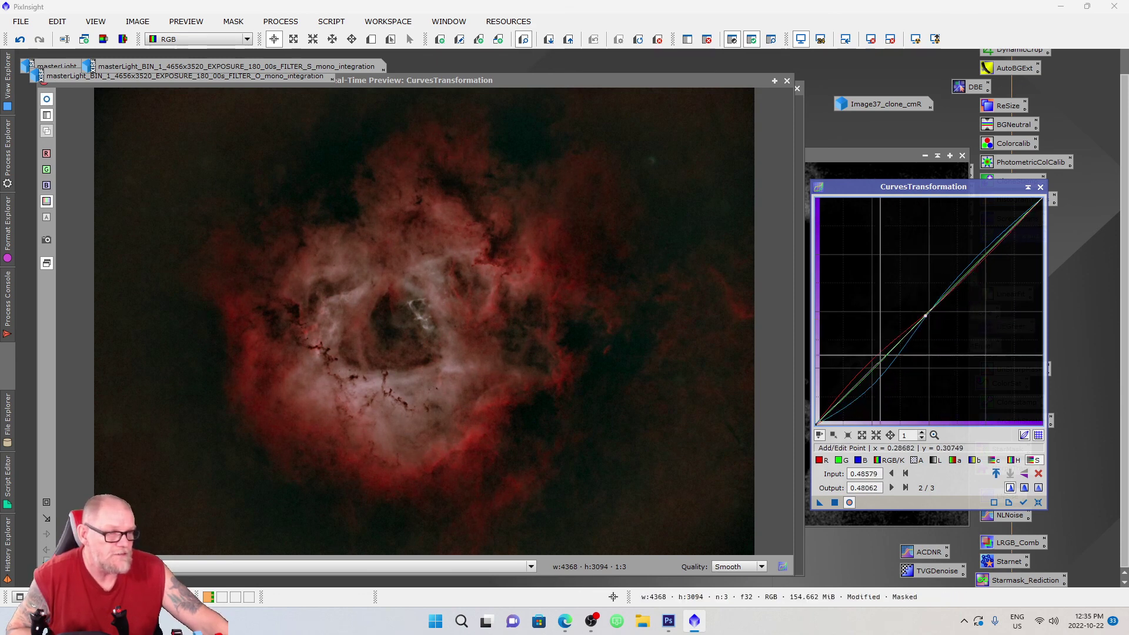
left_click_drag(876, 370, 911, 307)
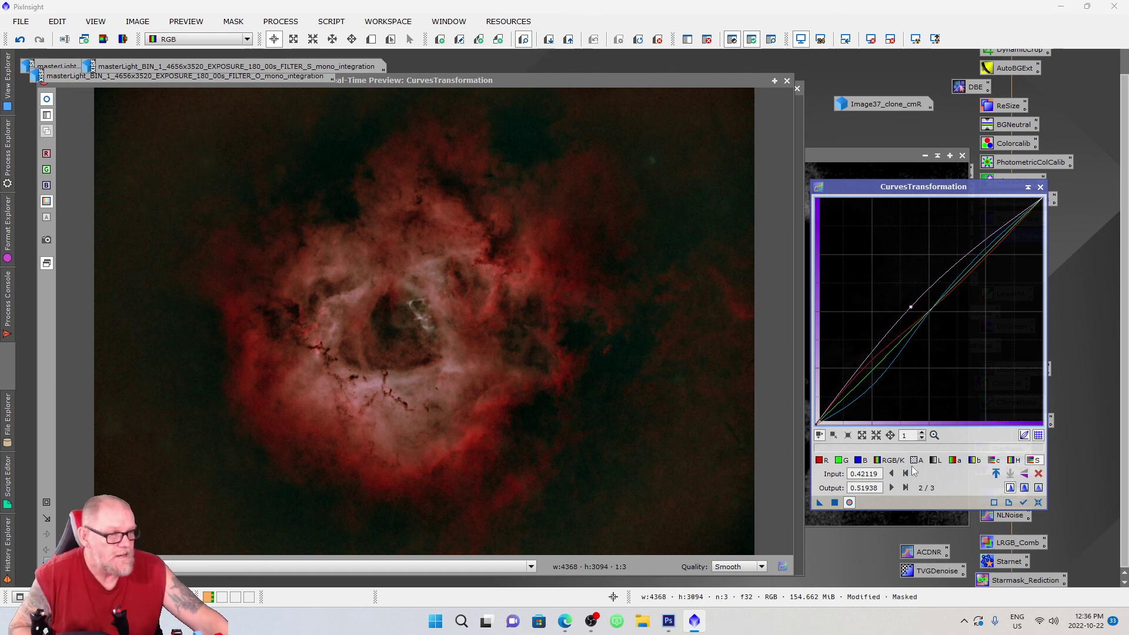
Lift the lower part of the hue curve slightly, and set CIE b* curve points at 0.50388/0.49871 and 0.22222/0.28424.
left_click(1012, 460)
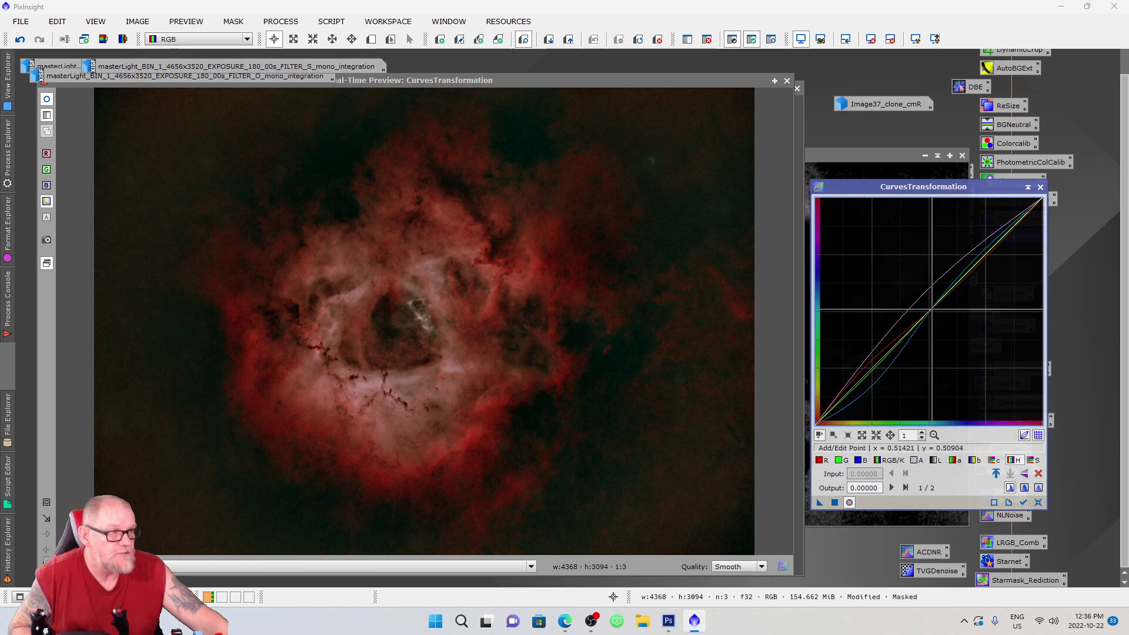
left_click_drag(884, 353, 880, 345)
left_click(973, 460)
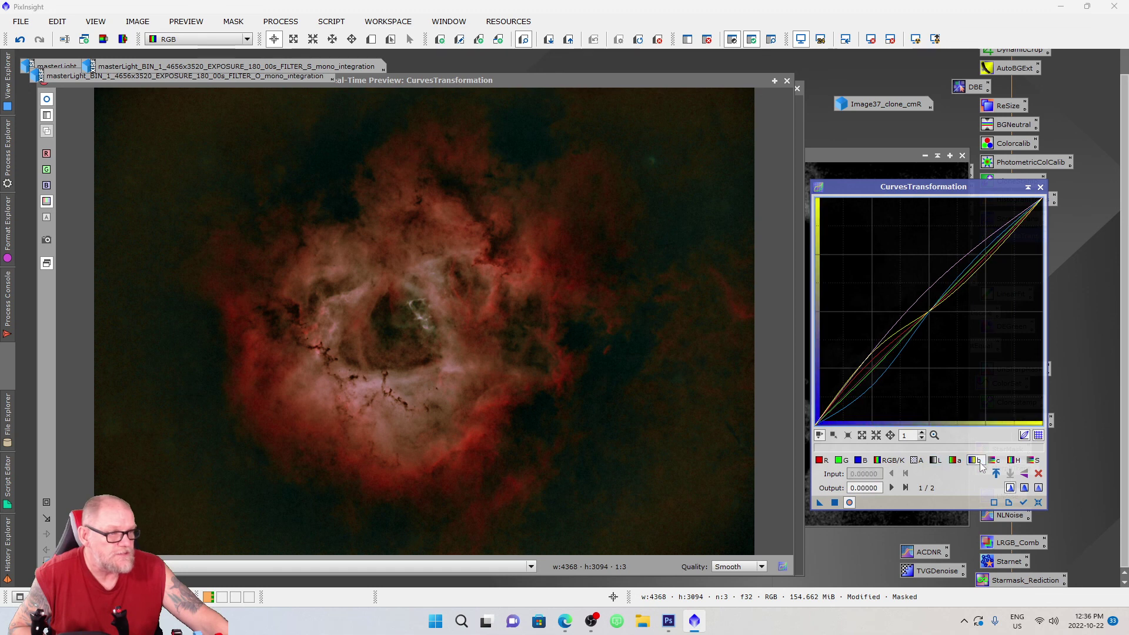
left_click(929, 311)
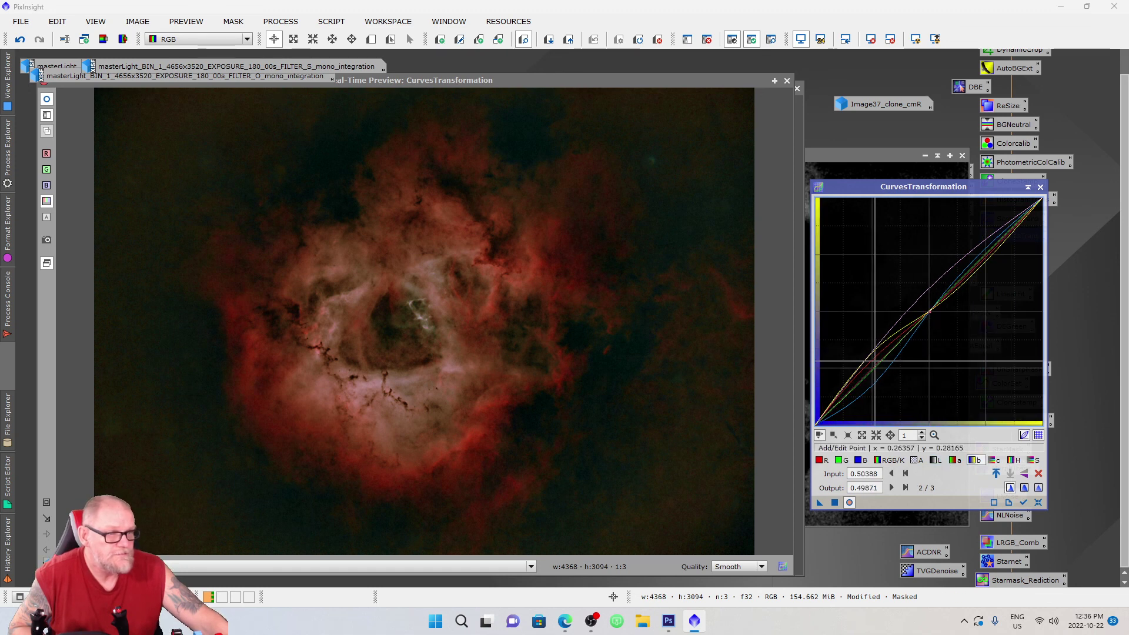
left_click_drag(895, 347, 867, 358)
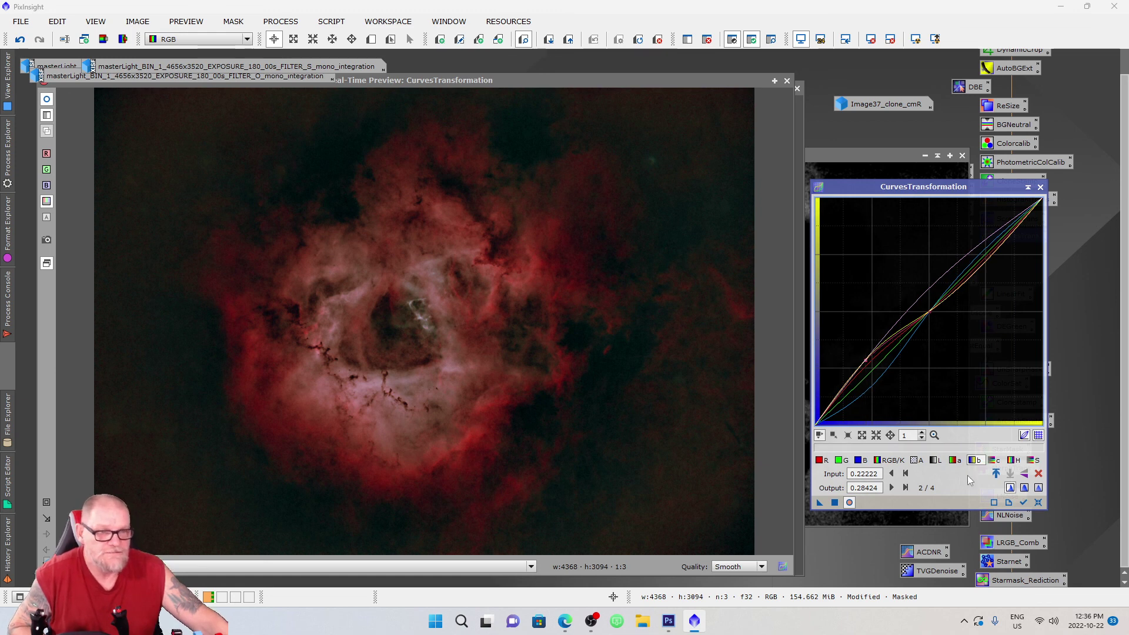
Compare the image with and without the real-time preview, apply the curves to Image37_clone, and inspect the full result.
left_click(850, 503)
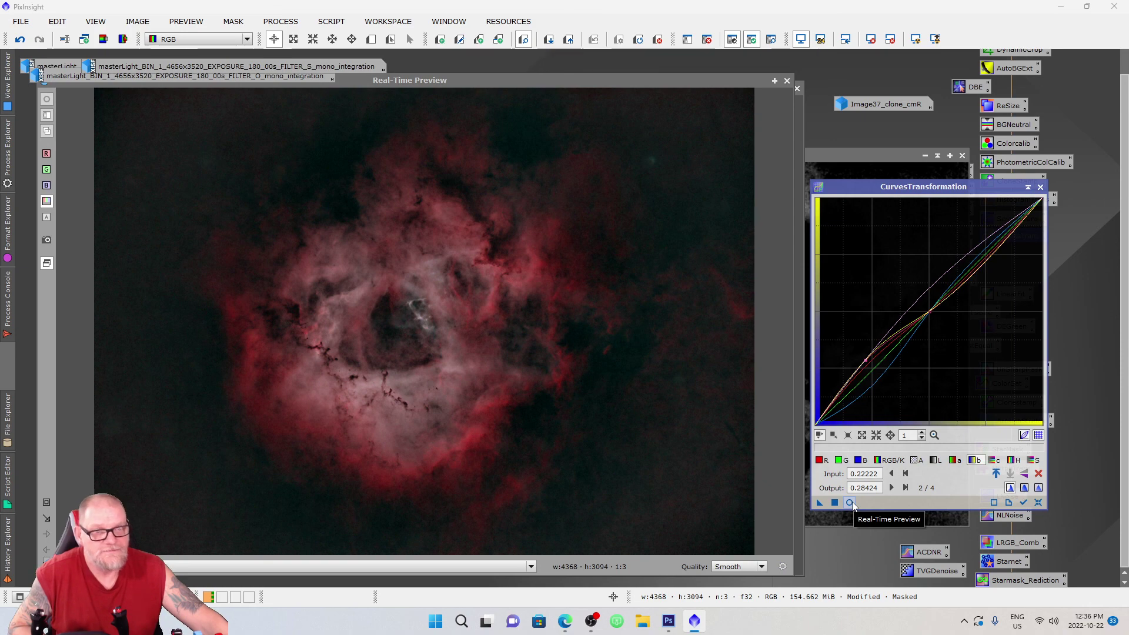
left_click(849, 502)
left_click(835, 503)
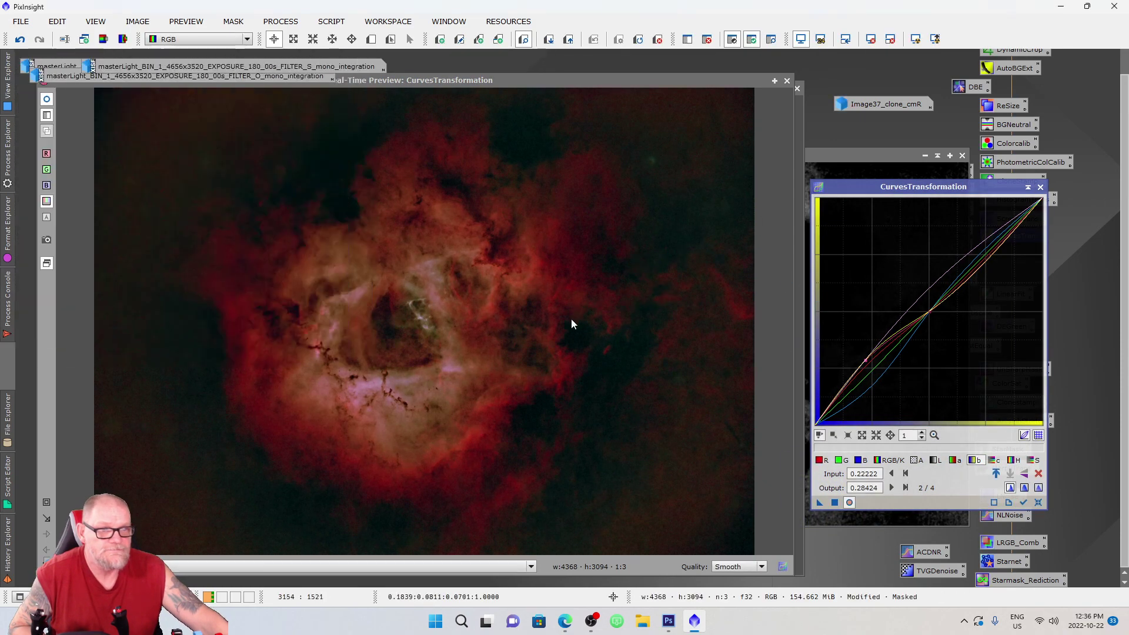
left_click(787, 81)
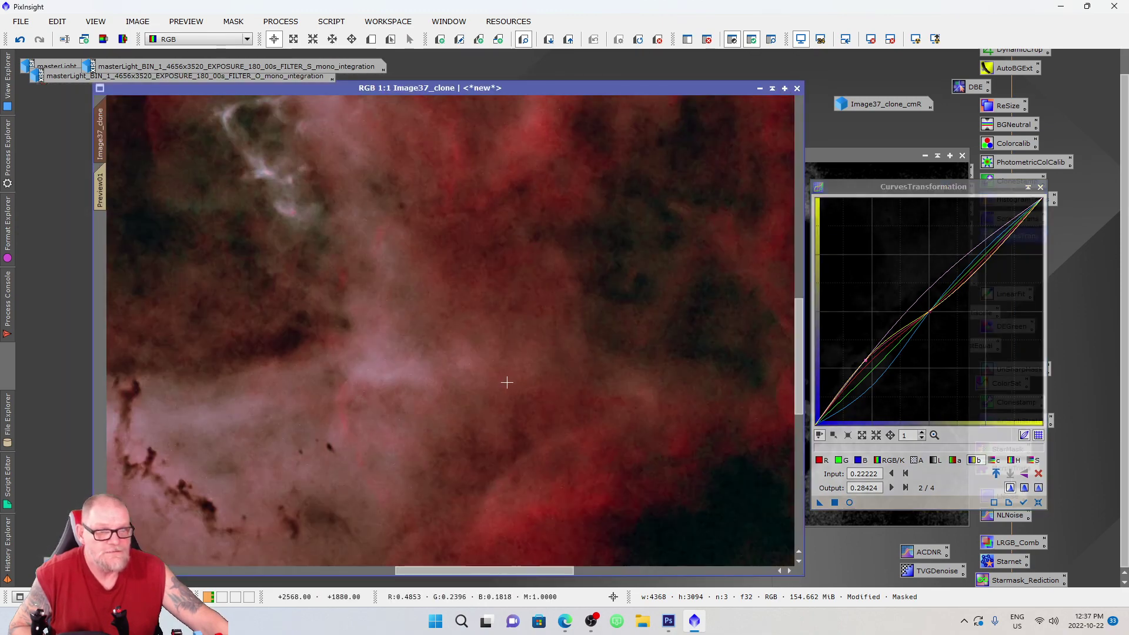
scroll(411, 376, "up", 1)
scroll(353, 406, "down", 3)
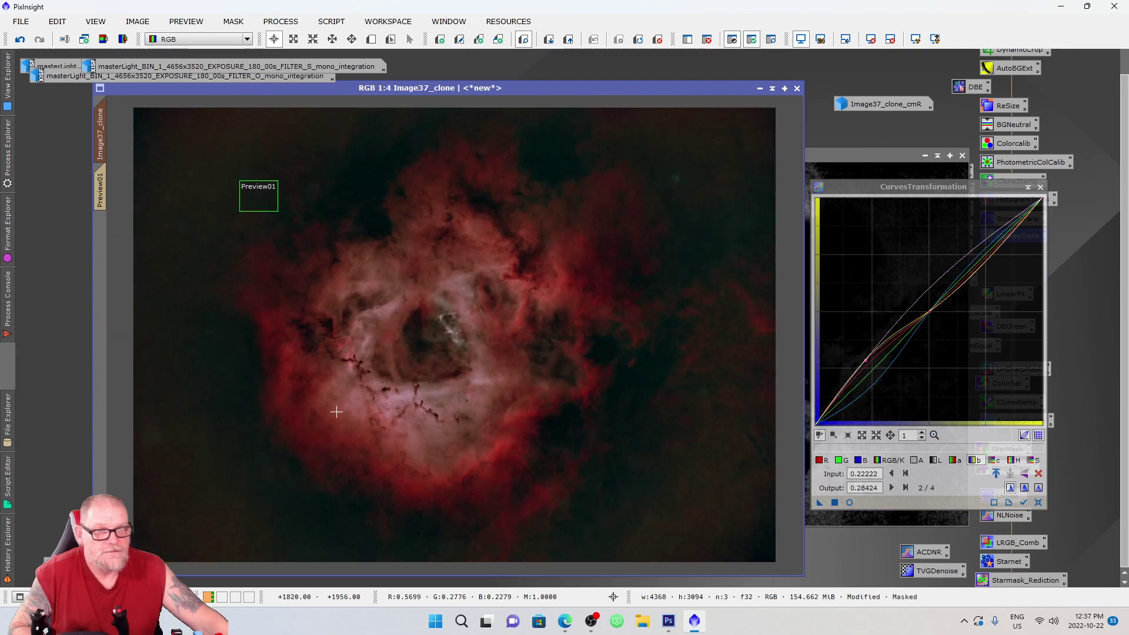
scroll(521, 416, "up", 1)
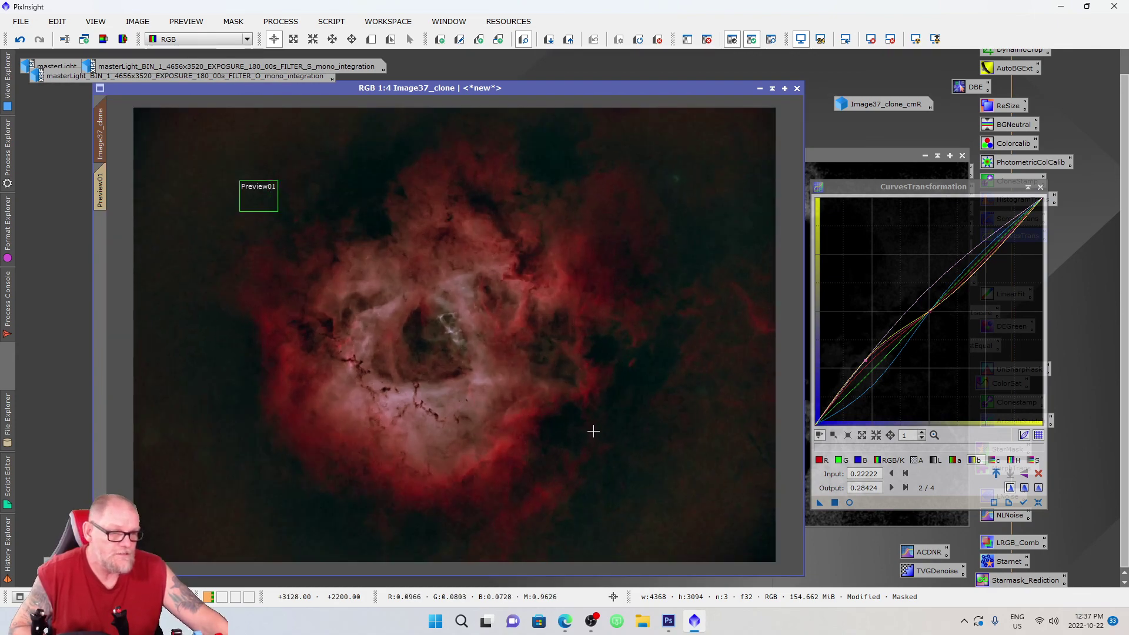
scroll(404, 357, "down", 1)
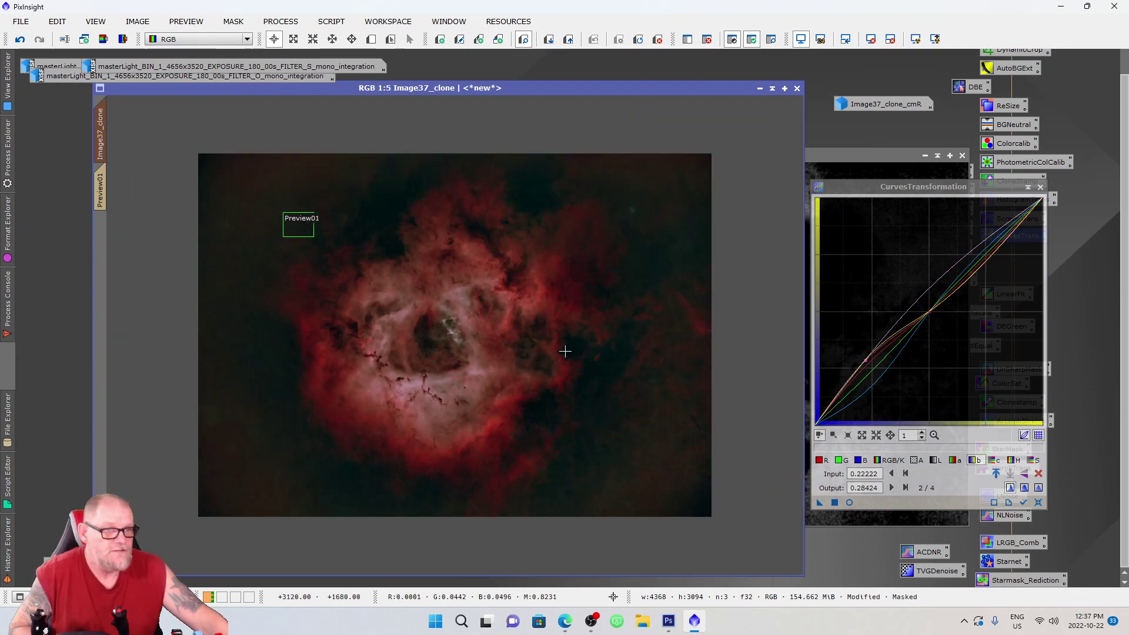
scroll(615, 344, "up", 1)
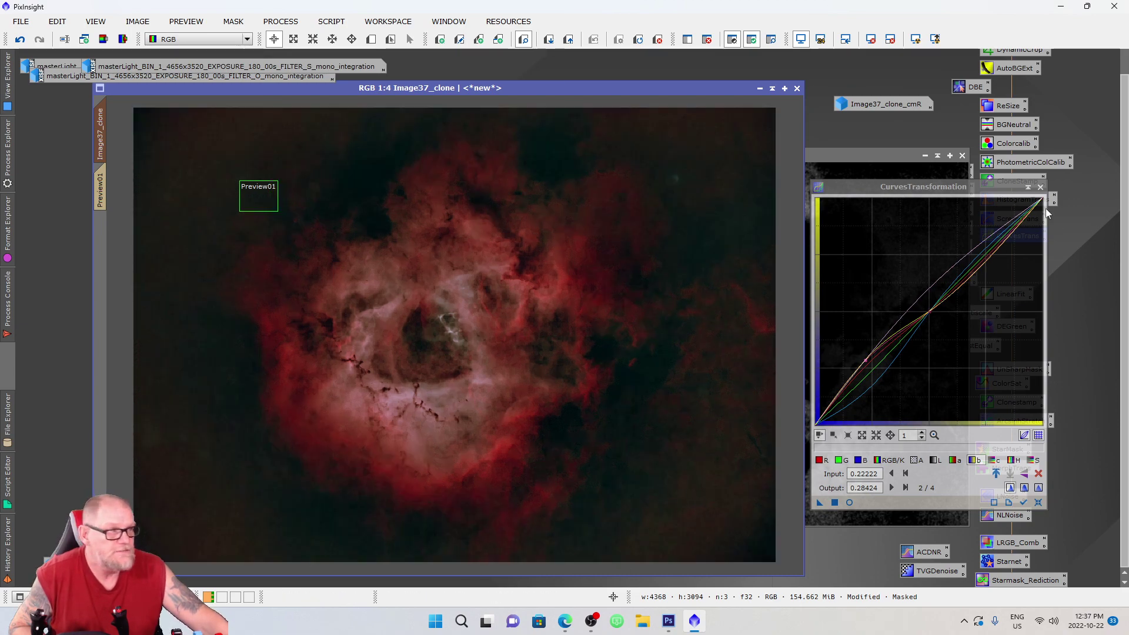
left_click(1040, 187)
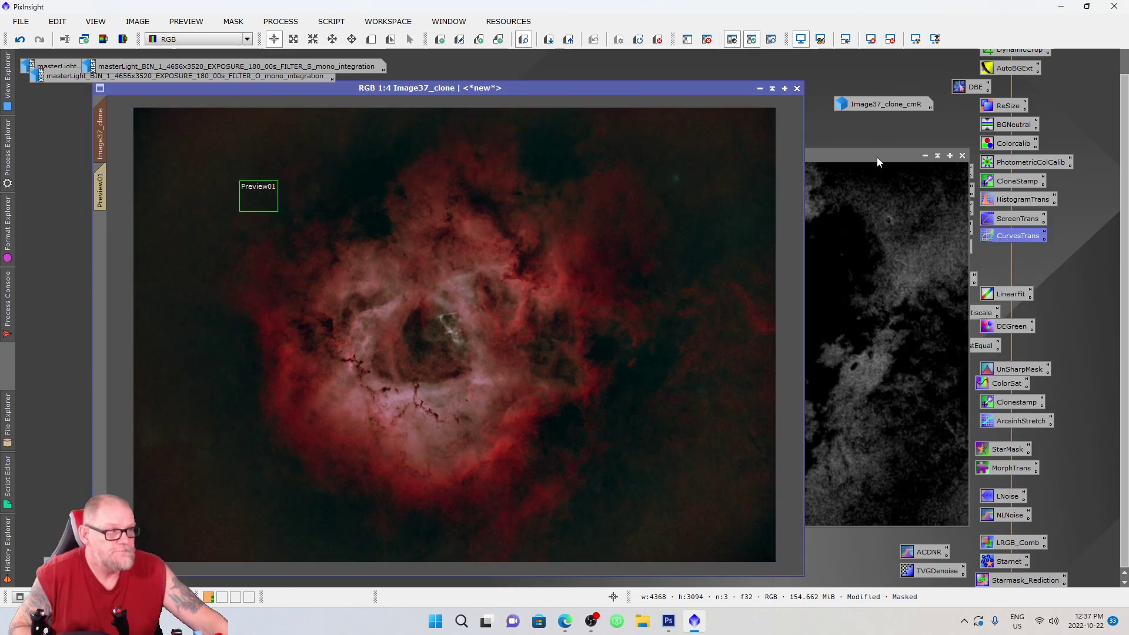
Close the blue mask image Image37_clone_cmB so that Image37_clone is no longer masked.
left_click(870, 156)
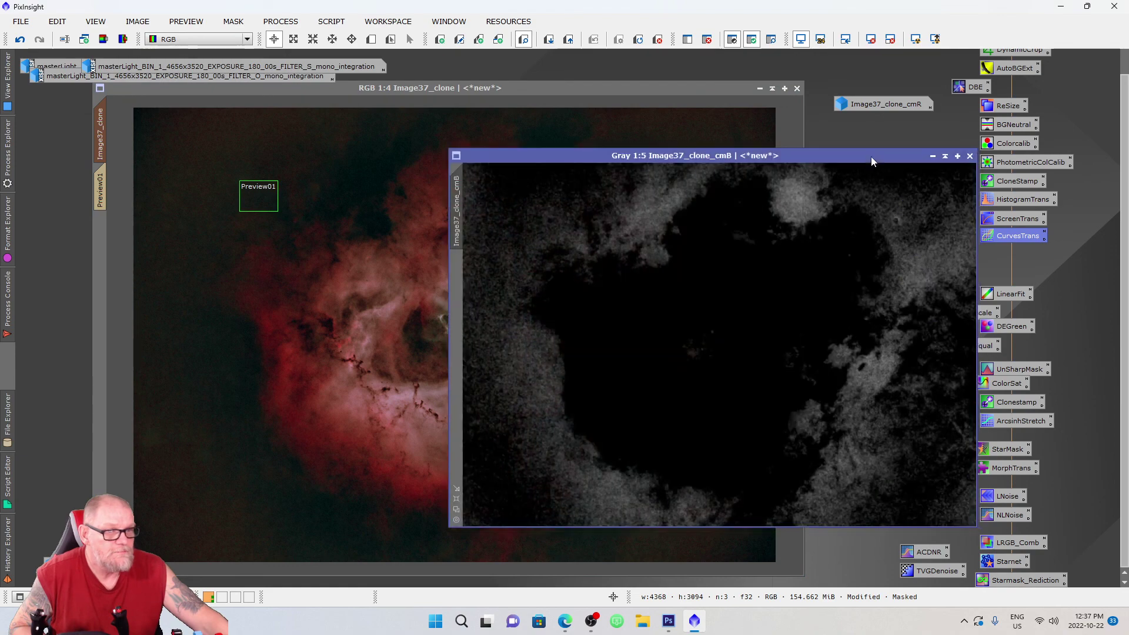
left_click(970, 156)
left_click(548, 340)
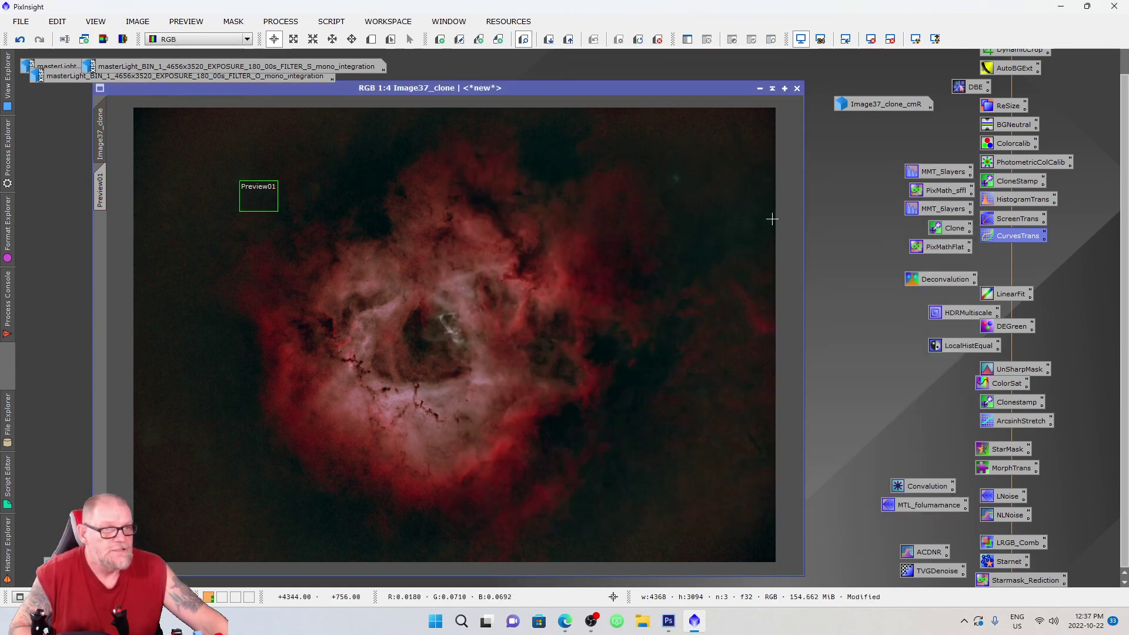
Restore the red mask Image37_clone_cmR and apply it as the mask of Image37_clone.
double_click(859, 106)
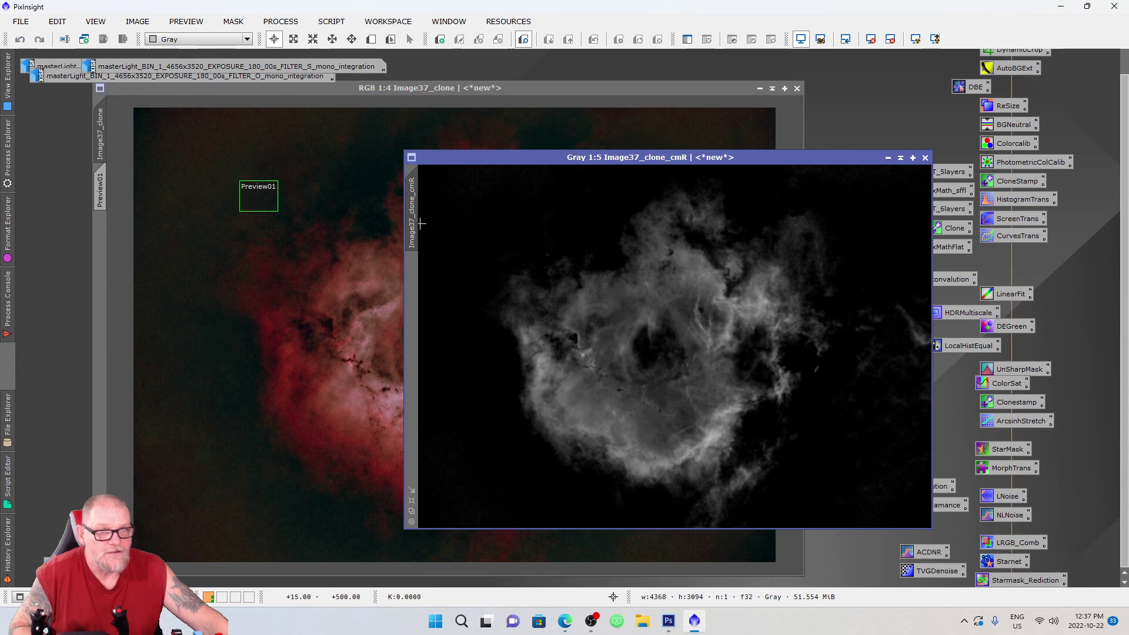
left_click_drag(413, 223, 146, 346)
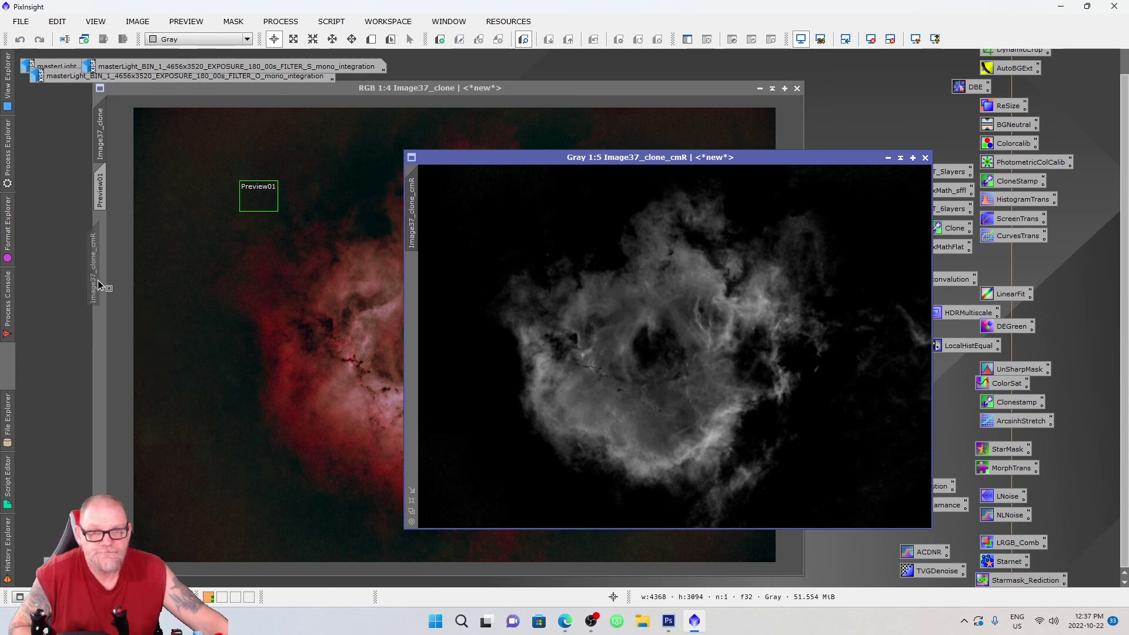
left_click_drag(101, 283, 102, 282)
Raise the saturation and RGB/K curves in CurvesTransformation for the masked Image37_clone, with the real-time preview on.
left_click(334, 84)
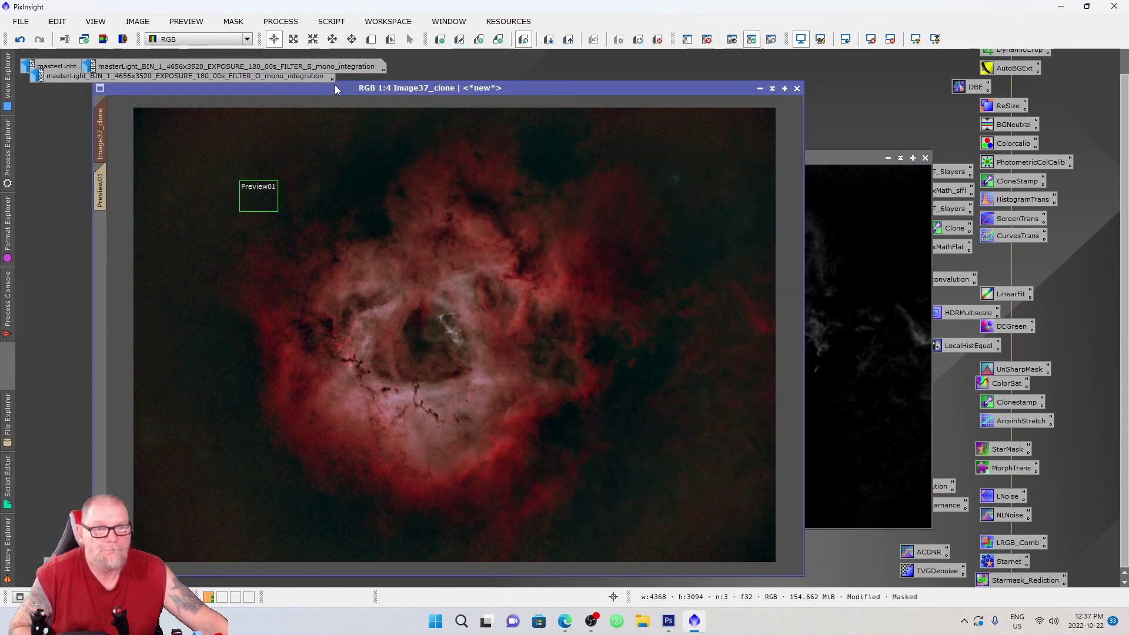
double_click(1020, 236)
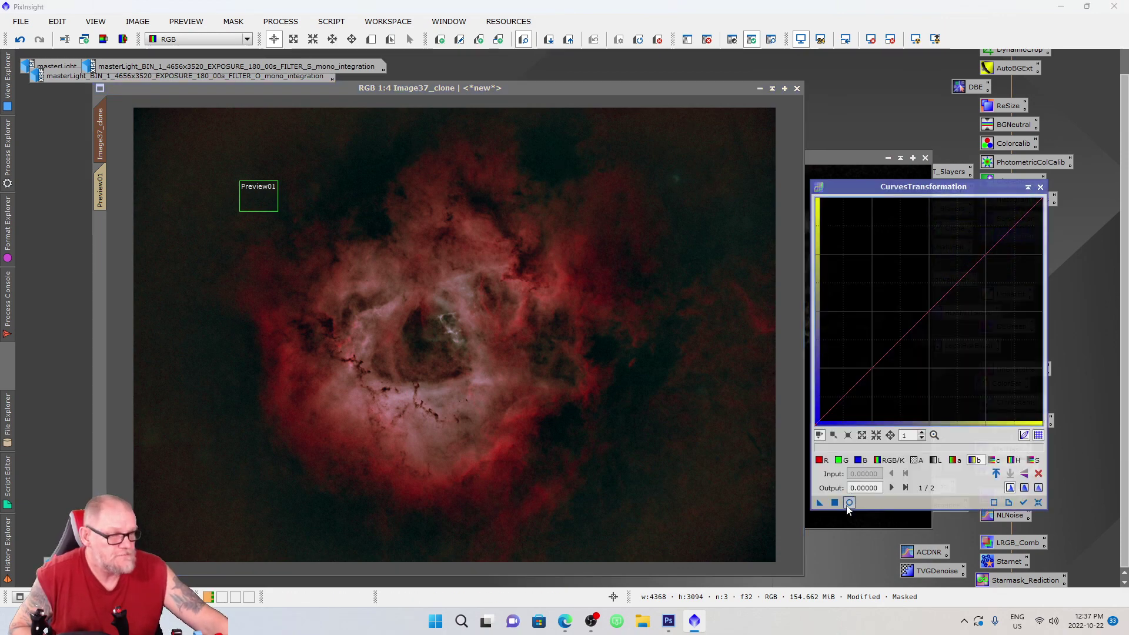
left_click(850, 501)
left_click(1033, 460)
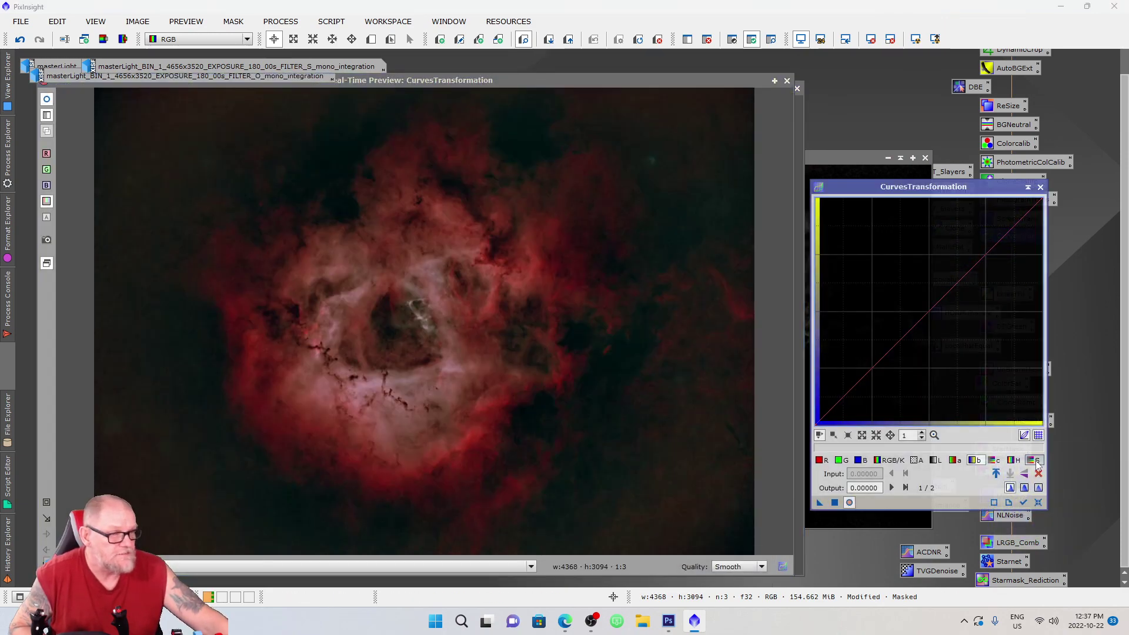
left_click_drag(932, 311, 909, 301)
left_click(891, 460)
Anchor the blue curve at 0.49612/0.49354 and lower its dark end with a point at 0.22739/0.16279.
left_click(860, 461)
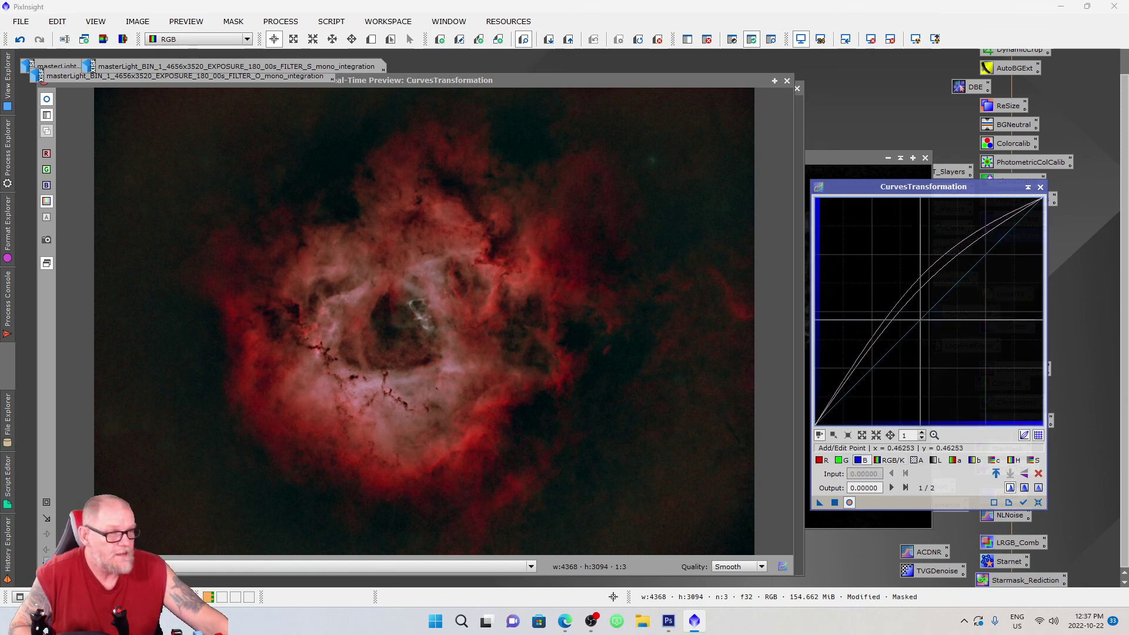
left_click(928, 313)
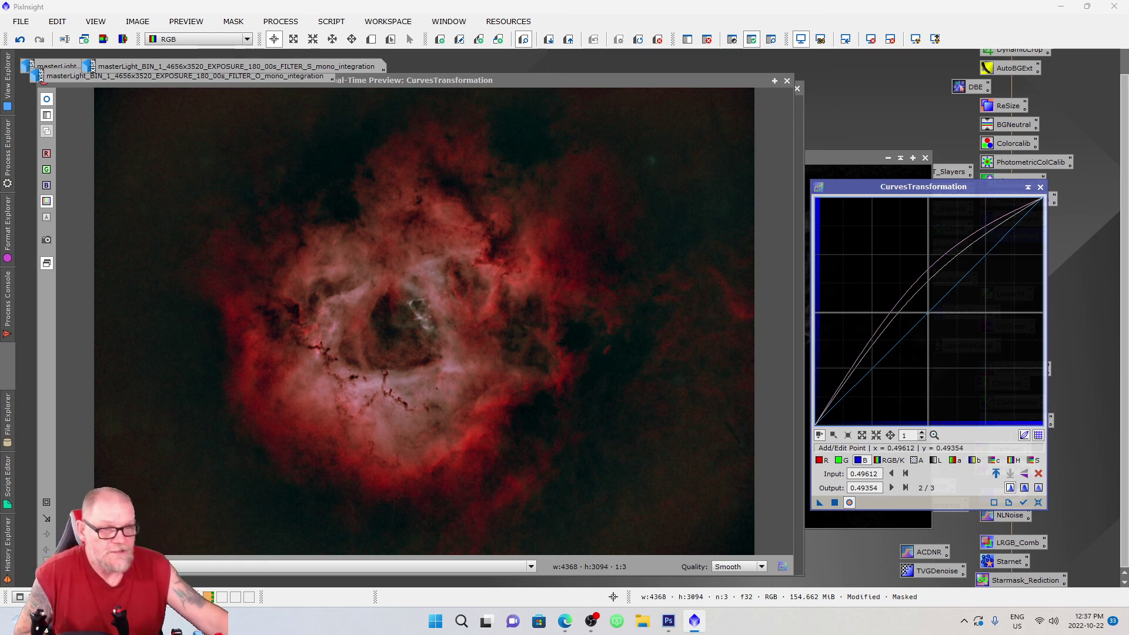
left_click(874, 368)
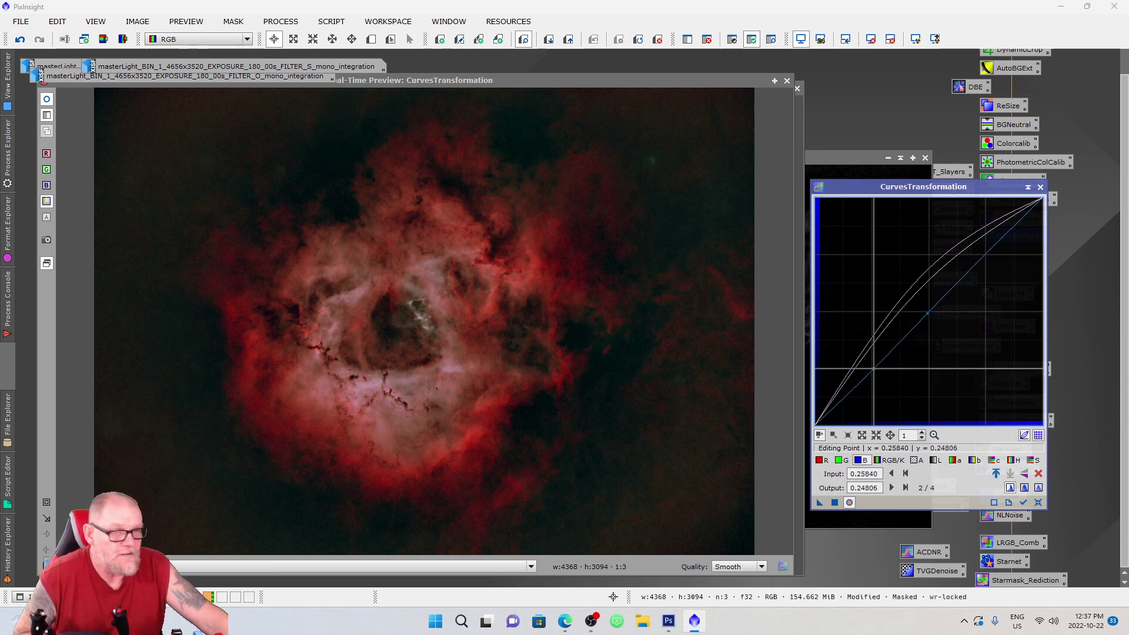
mouse_move(873, 368)
left_mouse_down()
mouse_move(851, 348)
mouse_move(866, 387)
left_mouse_up()
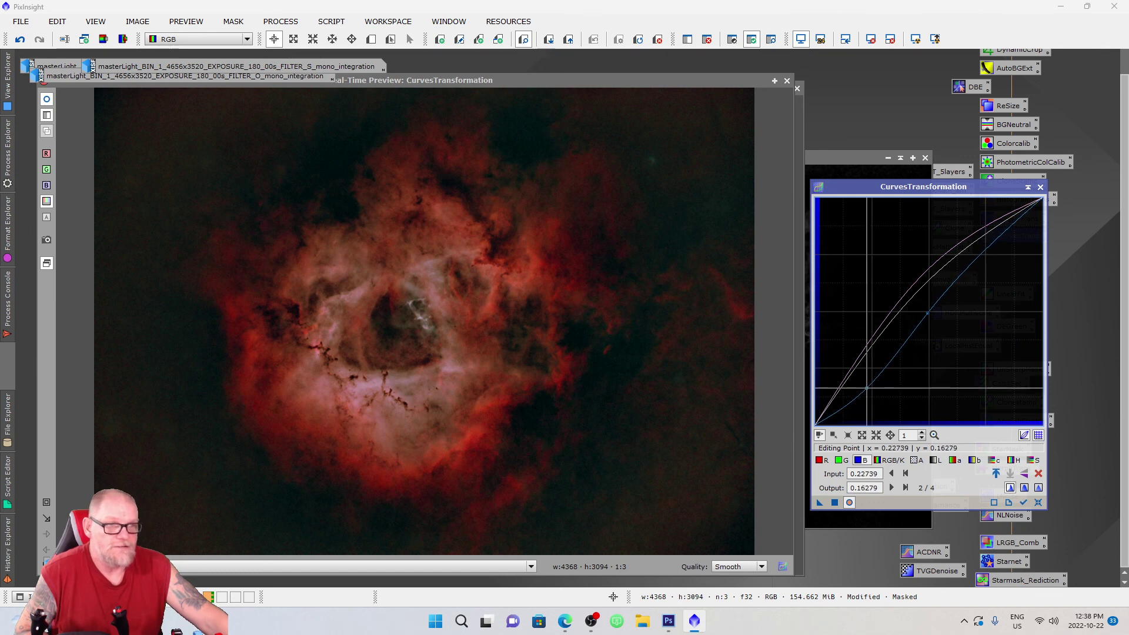
Add green curve points at 0.49871/0.50129 and 0.24806/0.23773.
left_click(840, 460)
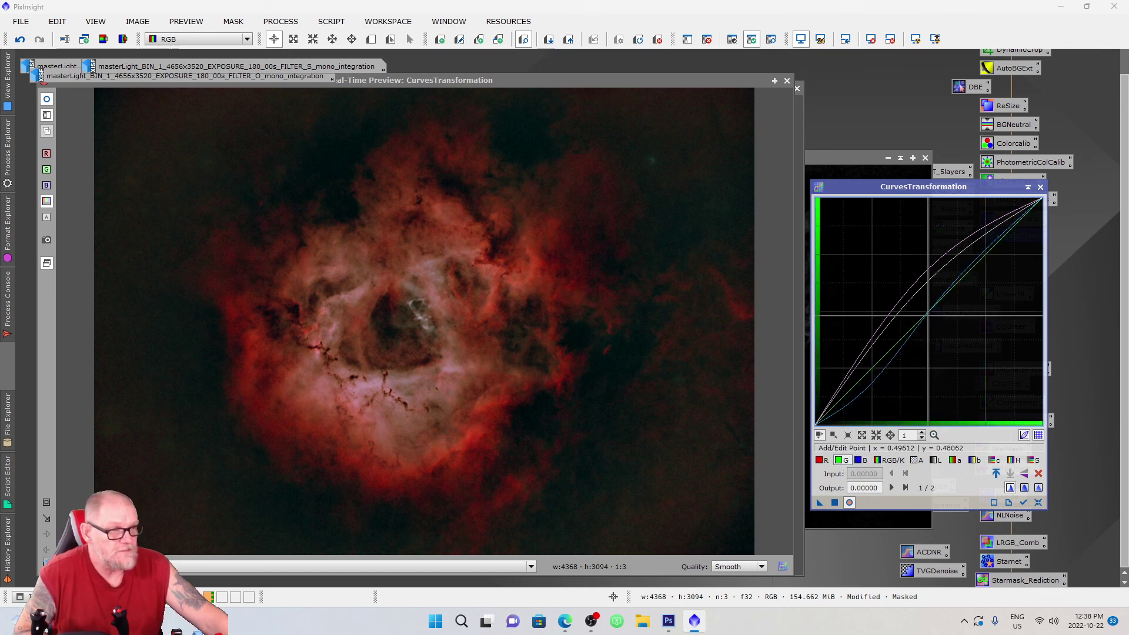
left_click(928, 312)
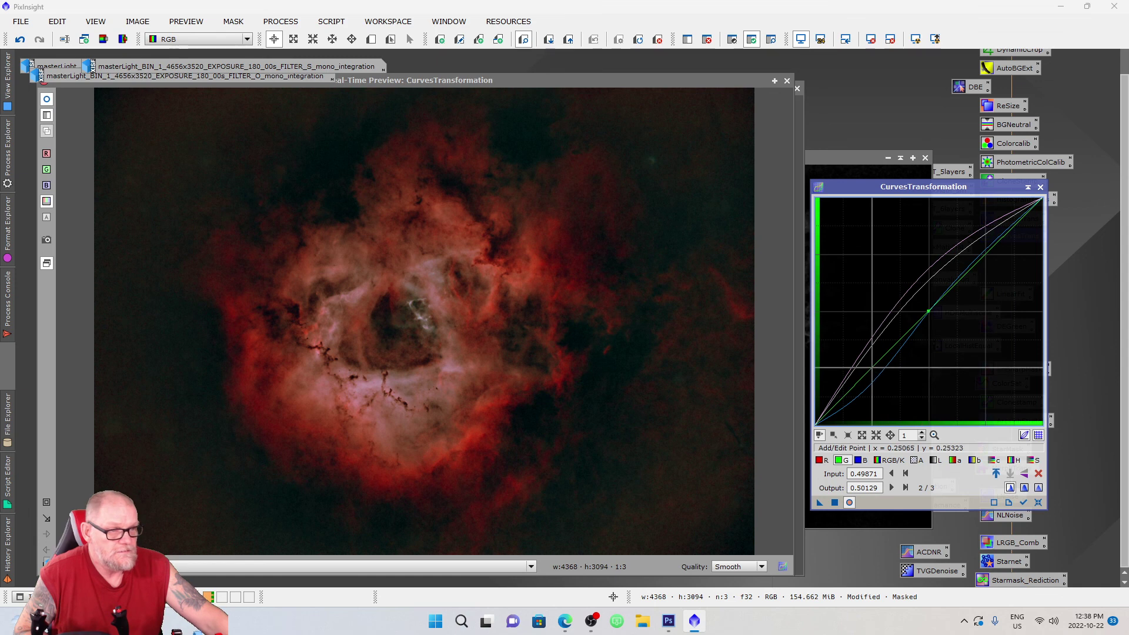
left_click_drag(852, 388, 872, 371)
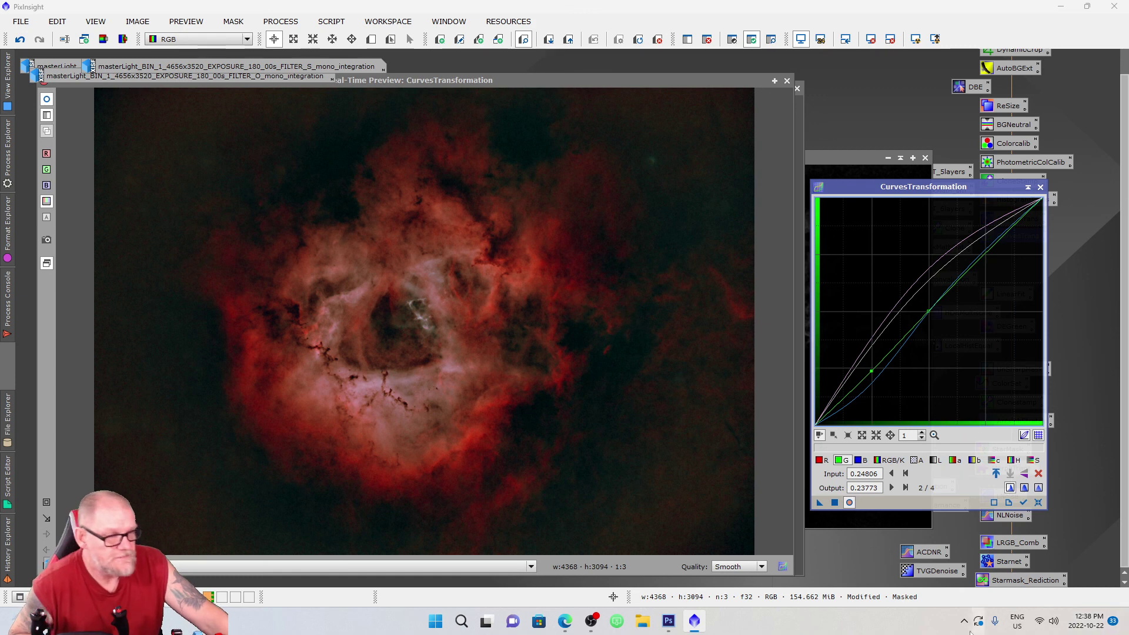
Anchor the red curve at 0.50388/0.49612, and try a lower point at 0.29716/0.26615 before removing it.
left_click(820, 462)
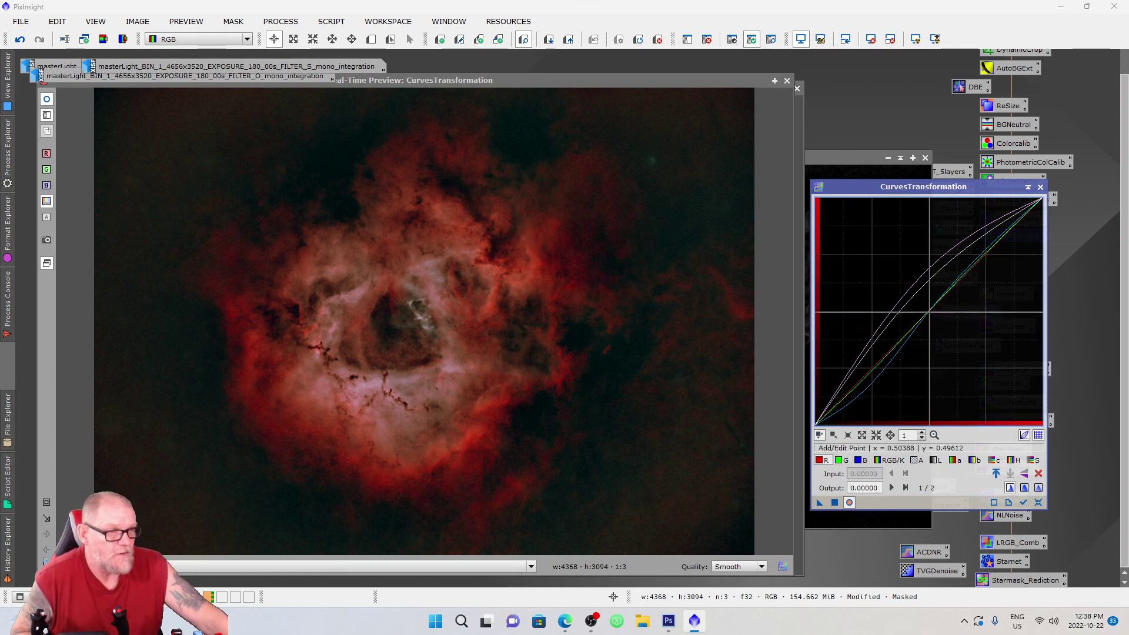
left_click(930, 312)
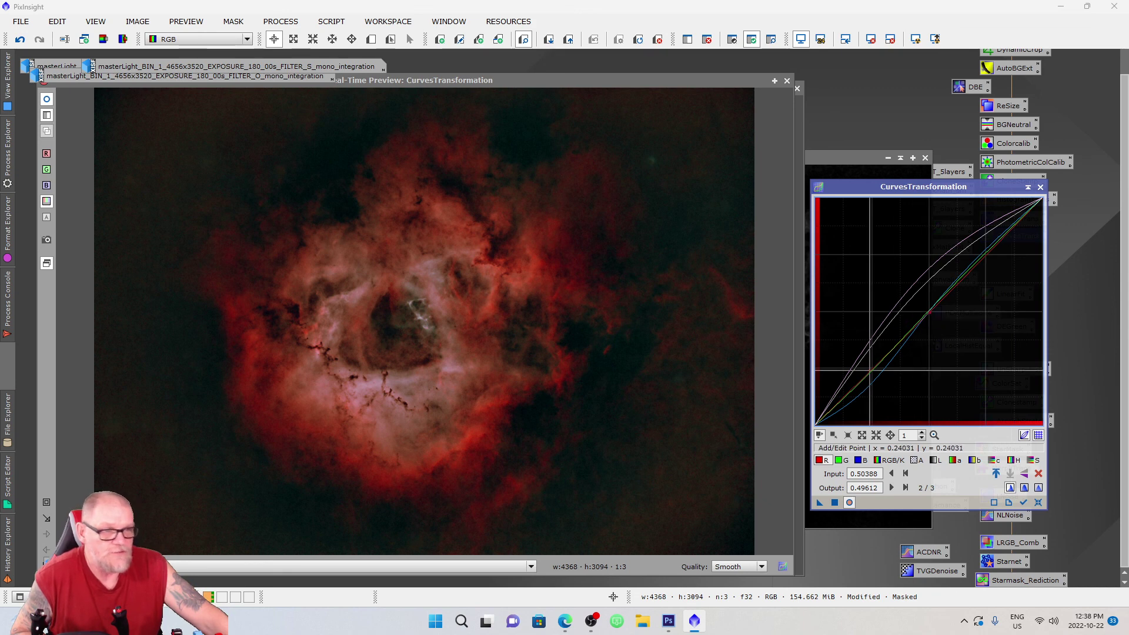
mouse_move(870, 371)
left_mouse_down()
mouse_move(932, 393)
mouse_move(905, 369)
mouse_move(923, 376)
mouse_move(883, 365)
left_mouse_up()
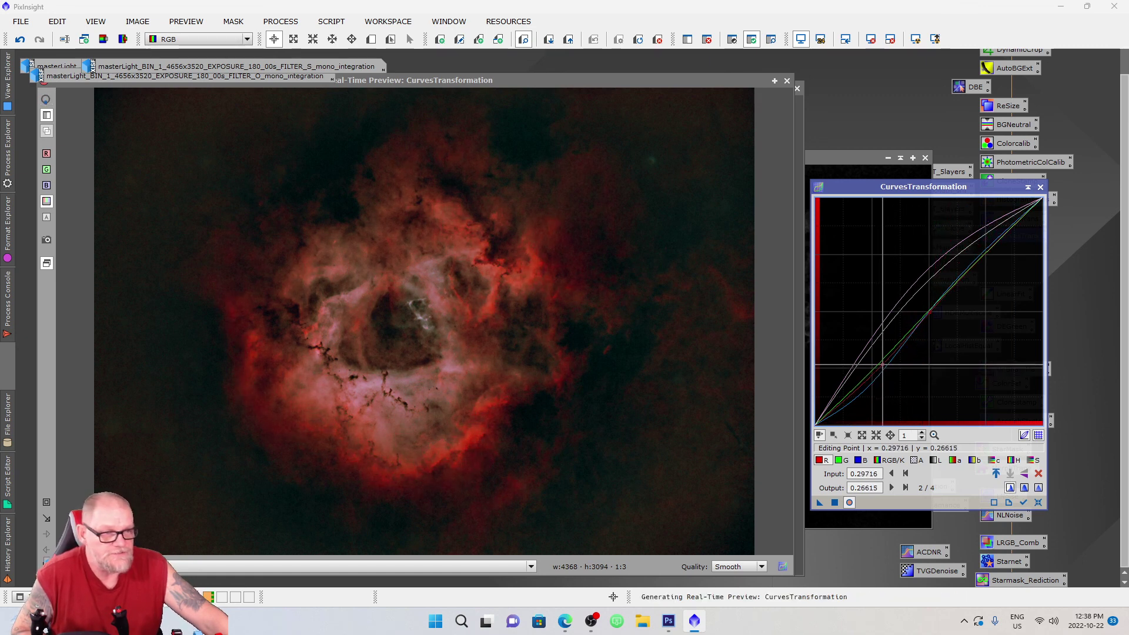
right_click(882, 365)
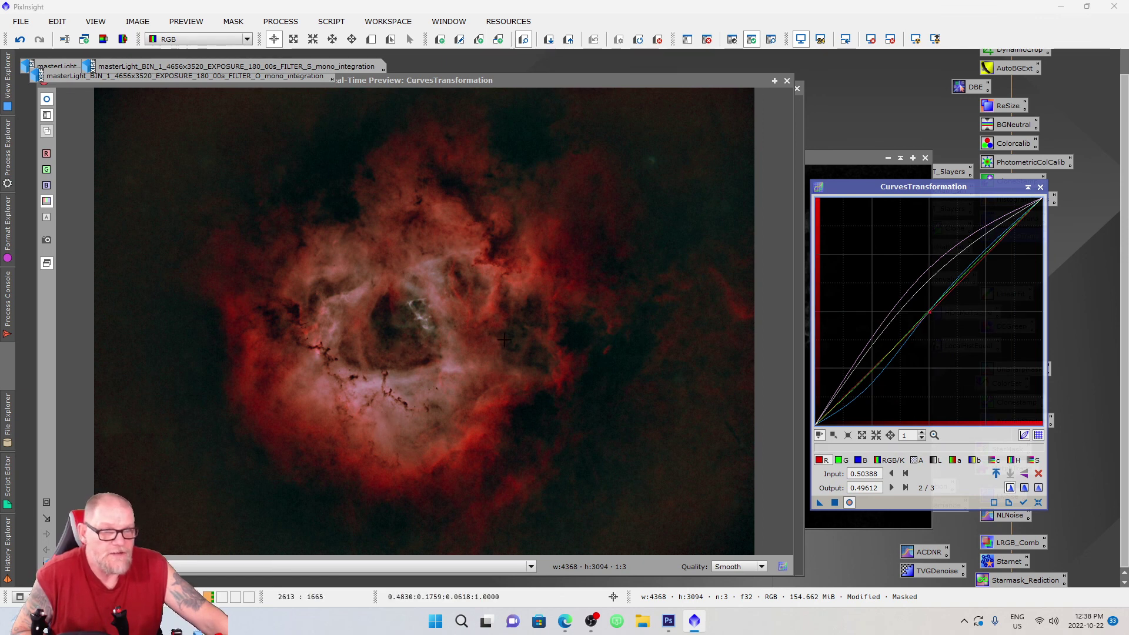
Try a lightness curve adjustment, and compare the image with and without the real-time preview.
left_click(935, 459)
left_click_drag(932, 321, 864, 406)
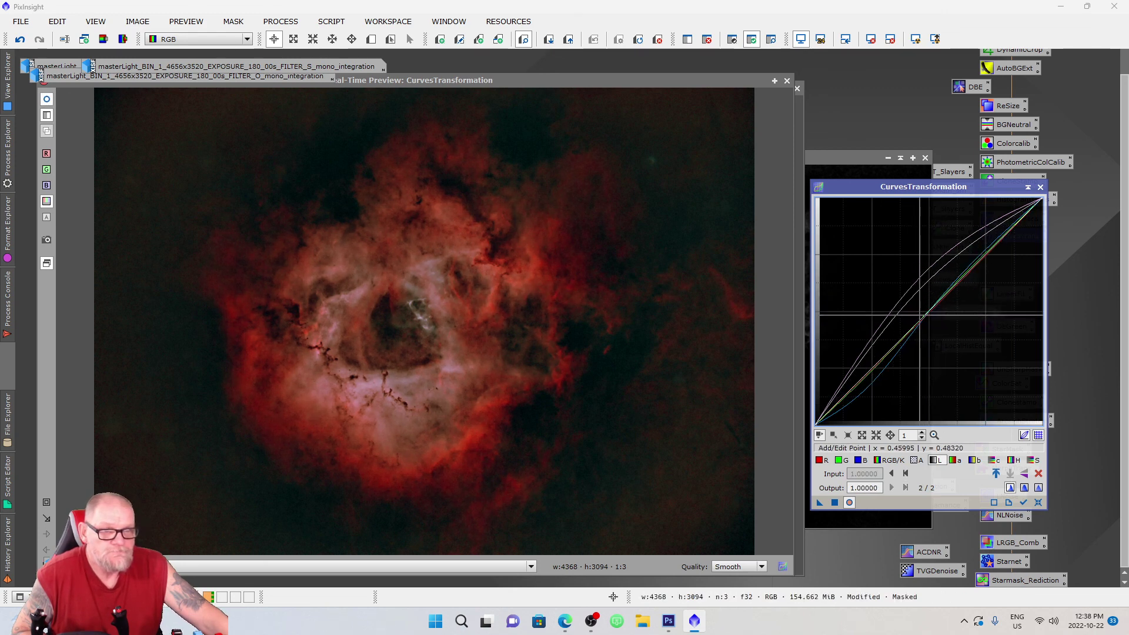
left_click(850, 504)
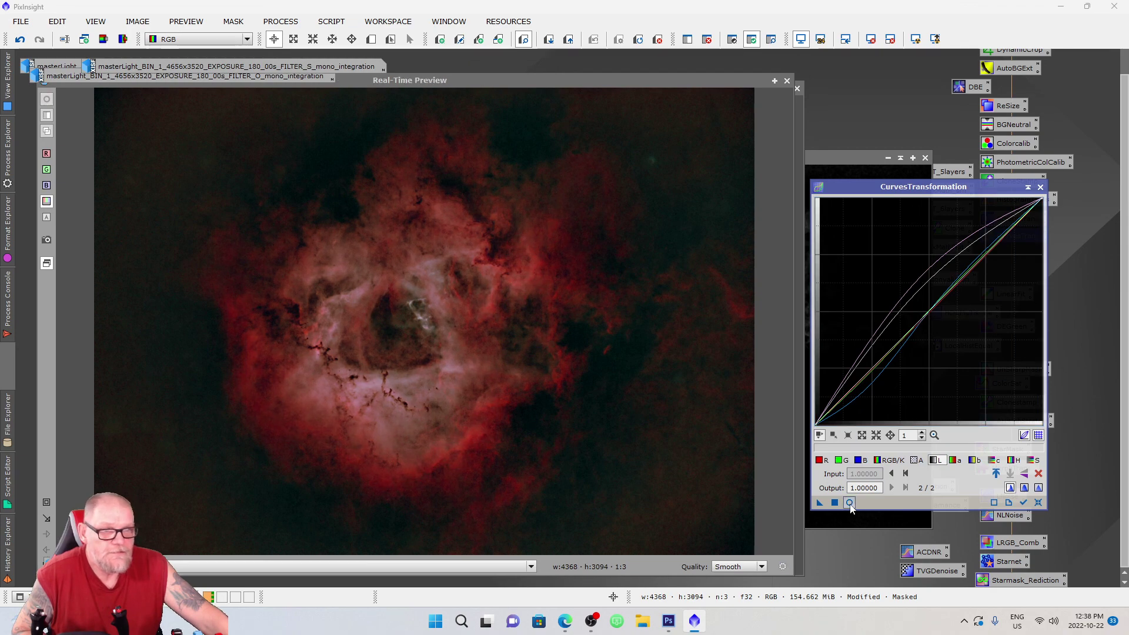
left_click(849, 502)
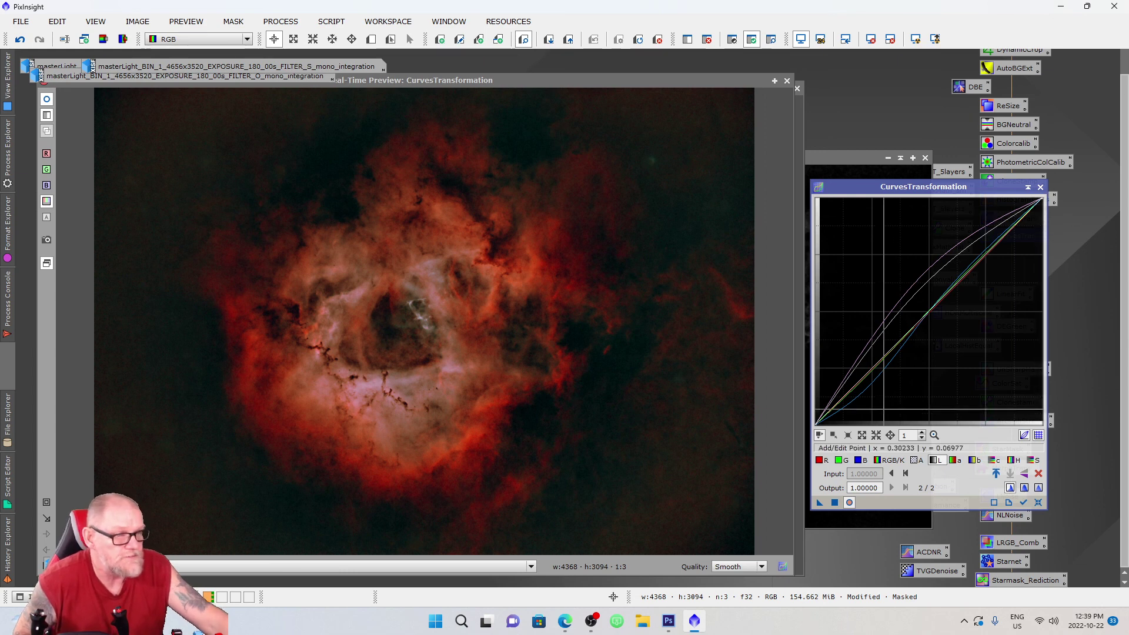
left_click(849, 502)
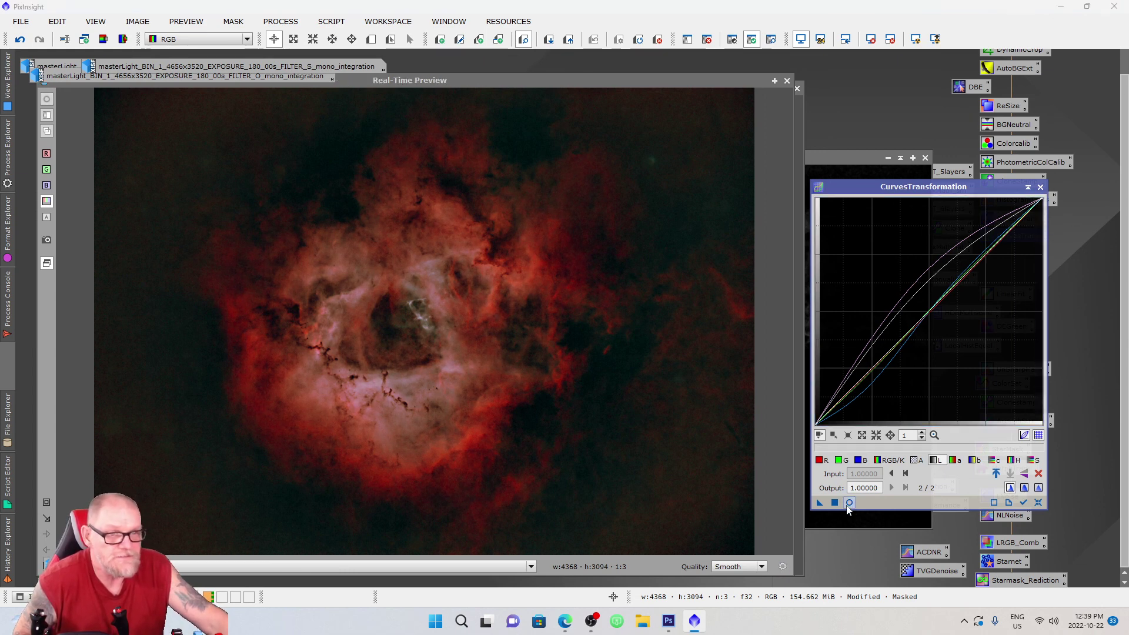
Apply the curves to Image37_clone, close CurvesTransformation and the real-time preview, and inspect the nebula up close.
left_click(1041, 187)
left_click(786, 83)
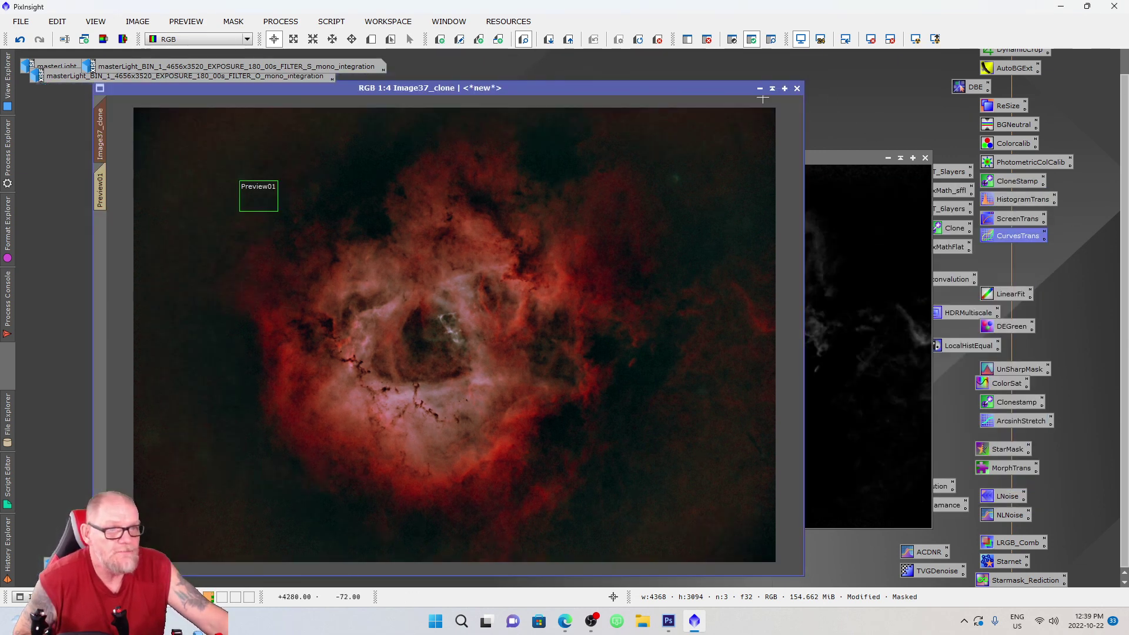
scroll(576, 104, "up", 1)
scroll(558, 231, "down", 2)
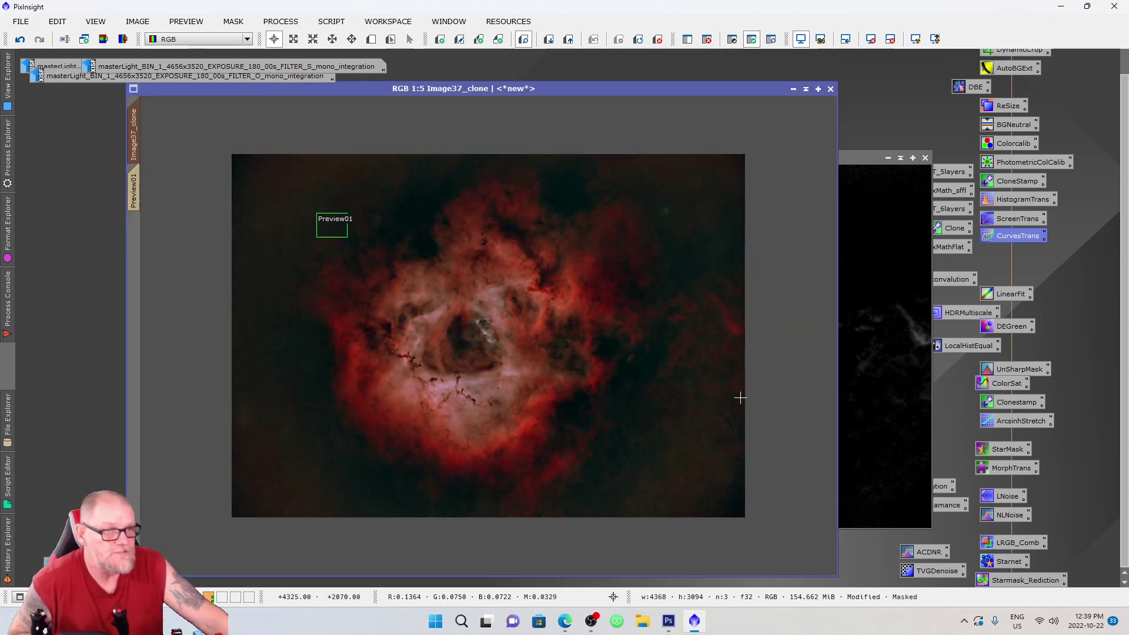
scroll(740, 395, "up", 1)
scroll(725, 397, "up", 2)
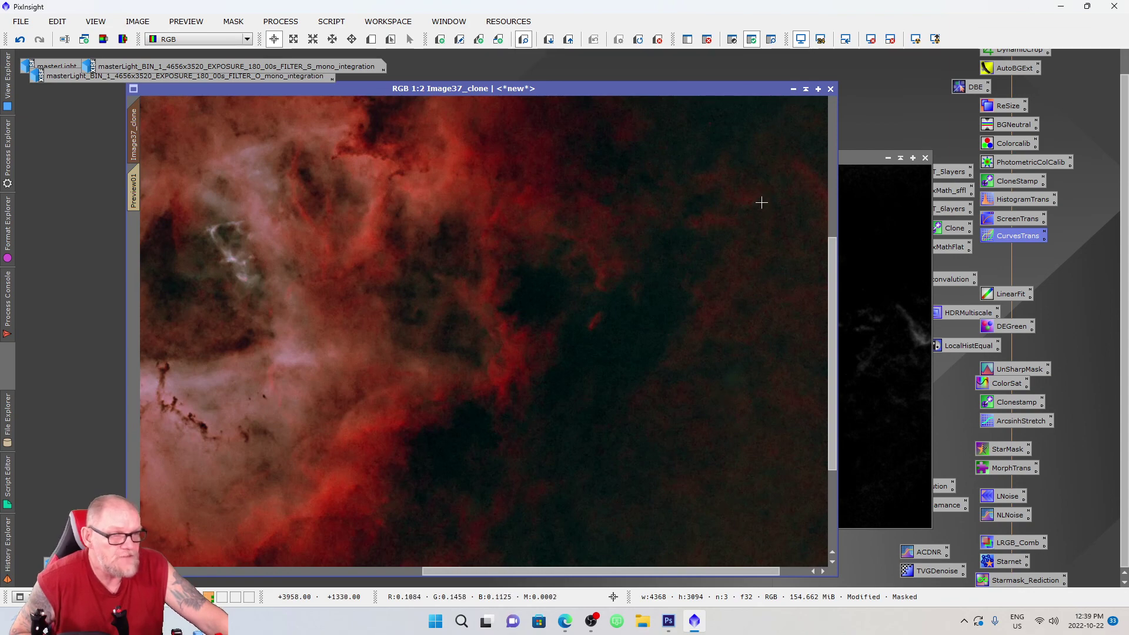
scroll(731, 391, "down", 2)
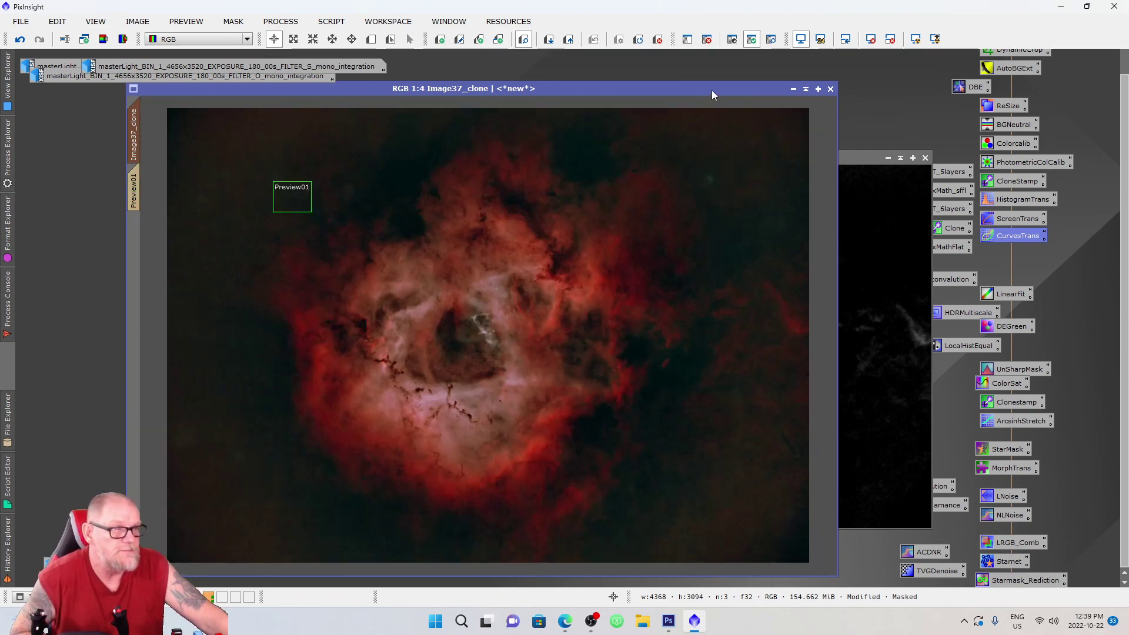
Close the red mask image Image37_clone_cmR, breaking its mask reference to Image37_clone.
left_click_drag(711, 90, 689, 83)
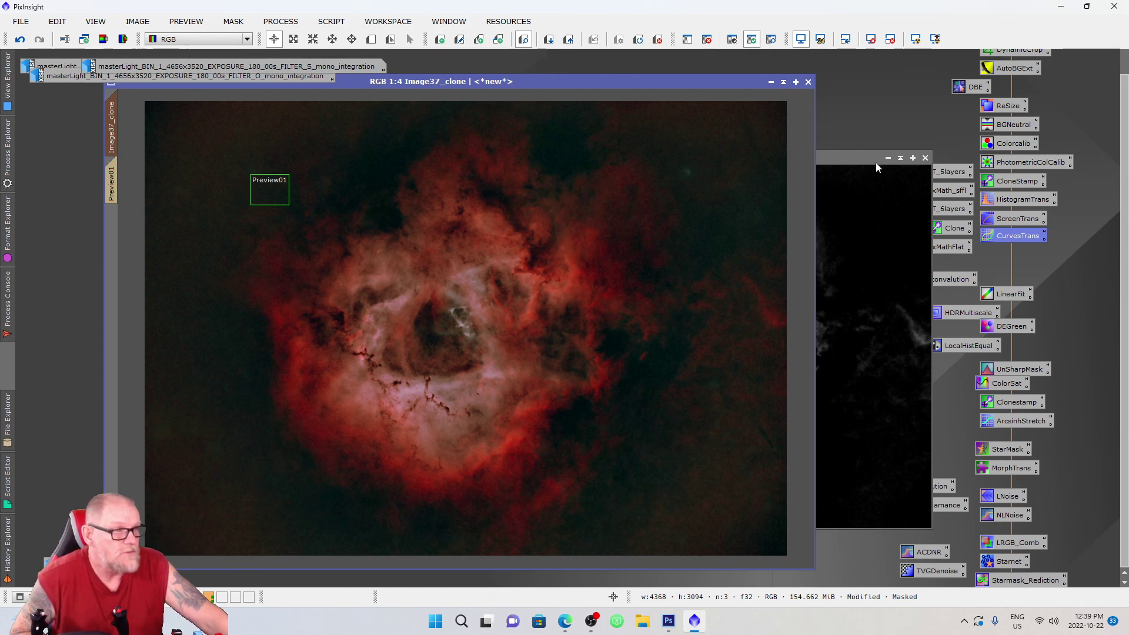
left_click_drag(876, 162, 860, 156)
left_click(909, 151)
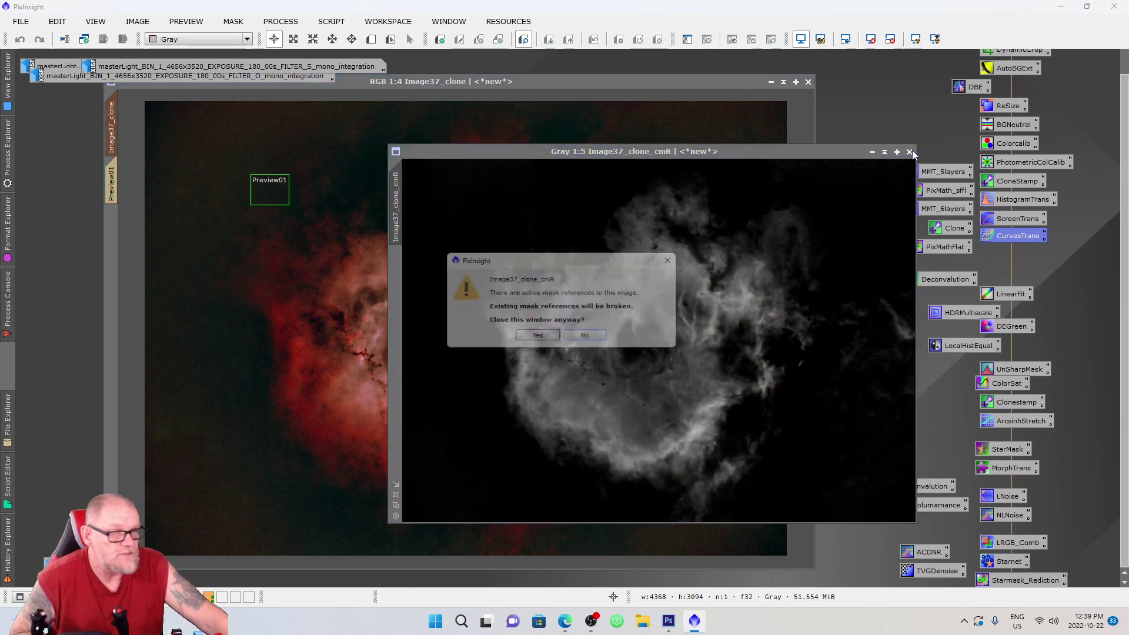
left_click(539, 338)
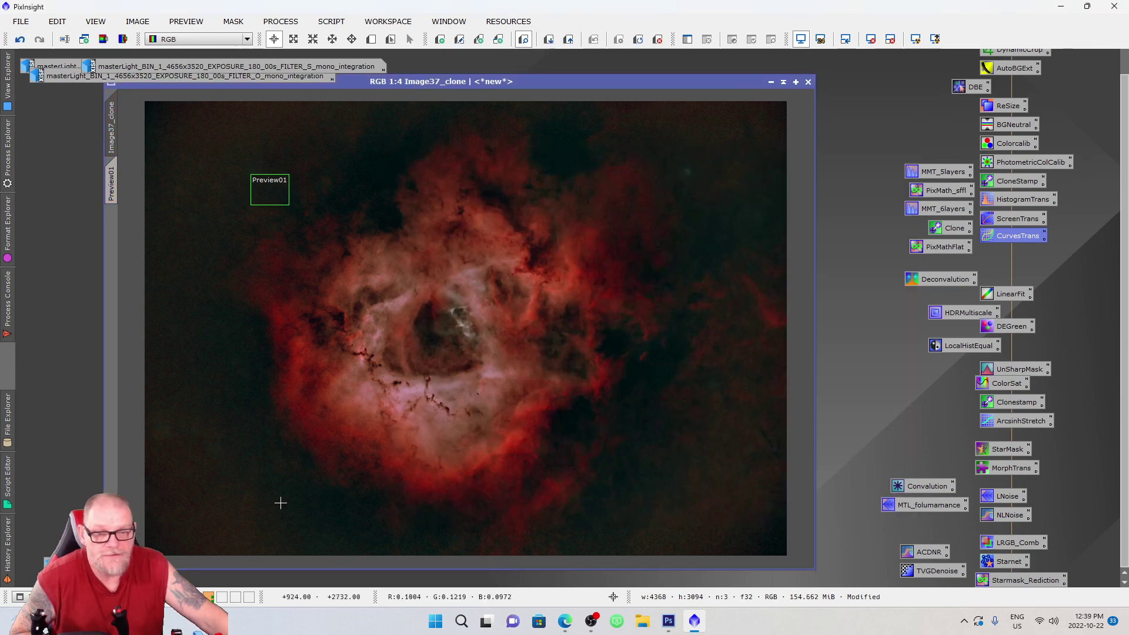
Test the saved ACDNR noise reduction settings on the Preview01 background area of Image37_clone.
left_click_drag(409, 83, 470, 81)
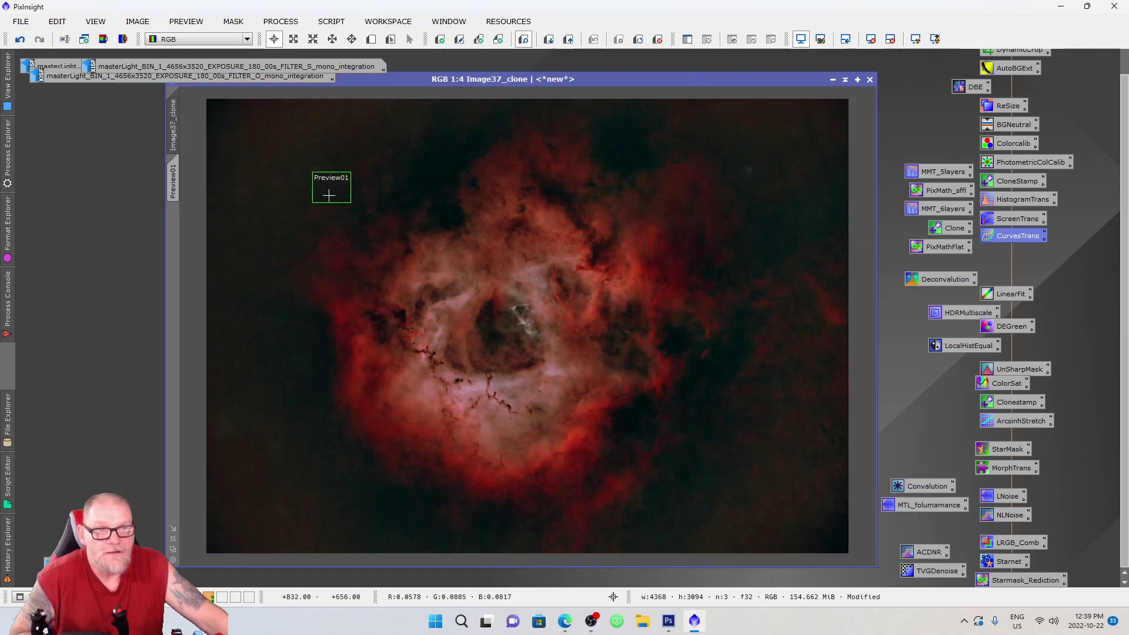
left_click(173, 181)
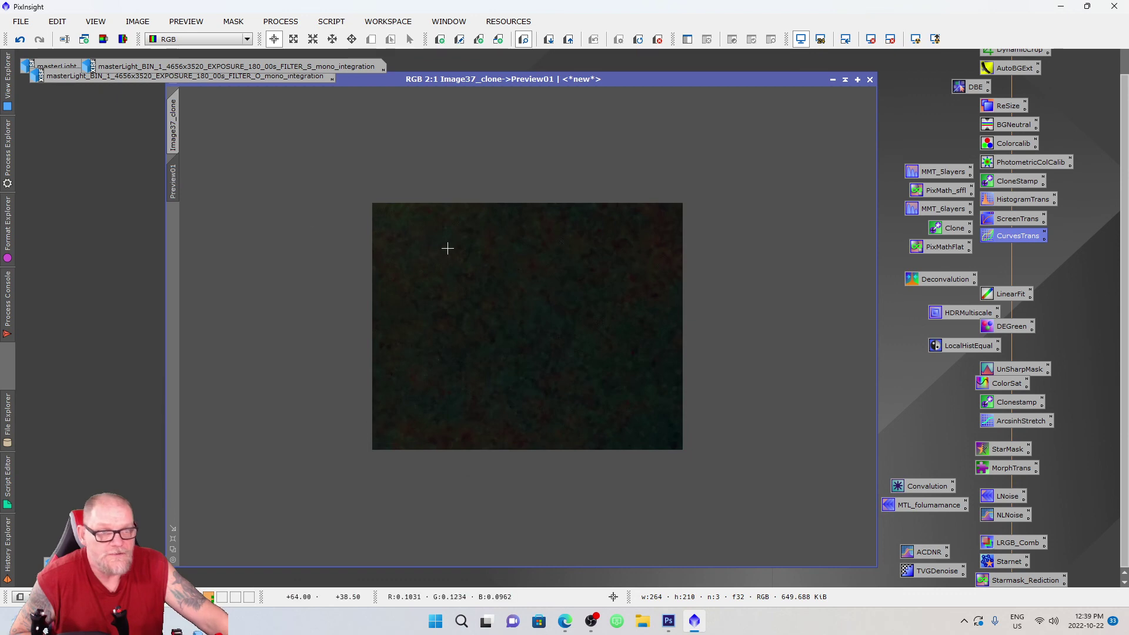
scroll(481, 266, "down", 1)
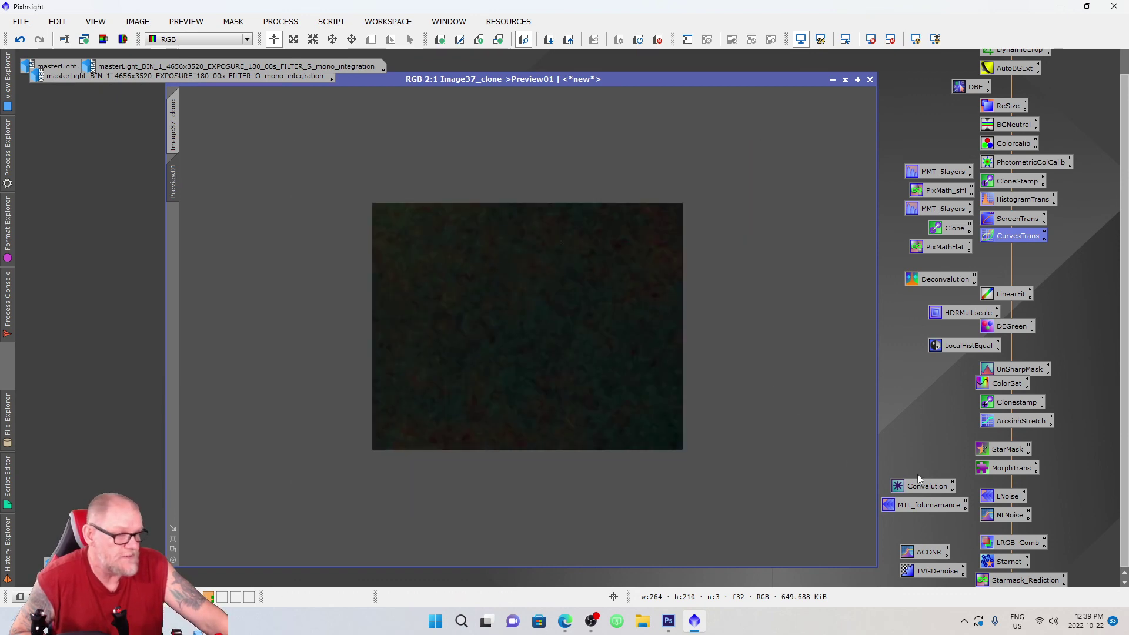
double_click(1000, 517)
left_click_drag(807, 121, 913, 108)
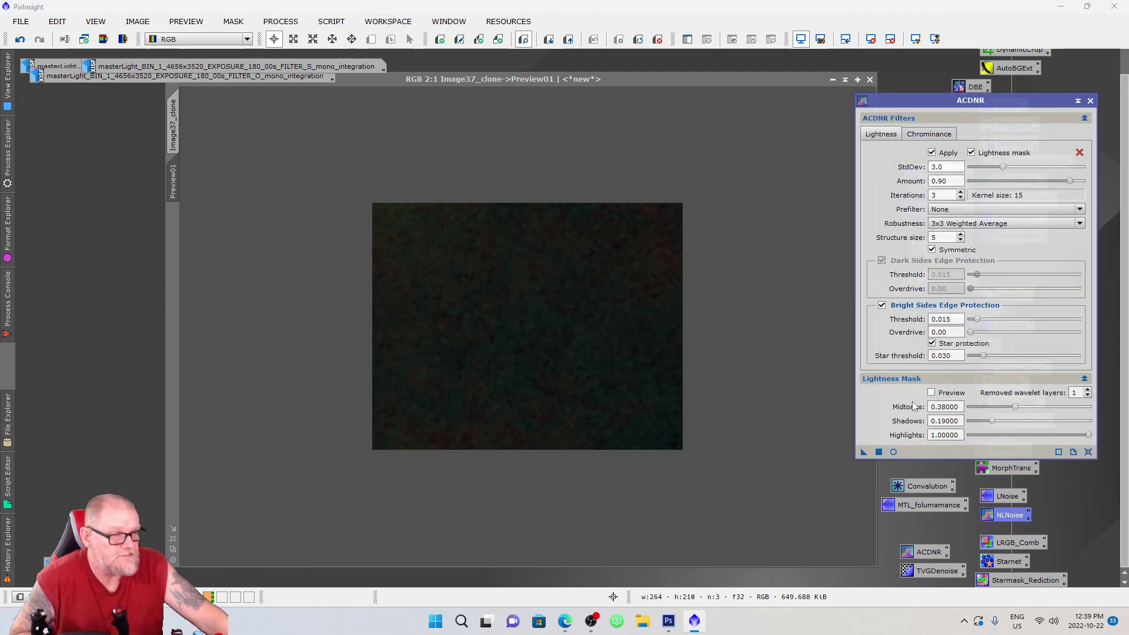
left_click_drag(863, 454, 573, 367)
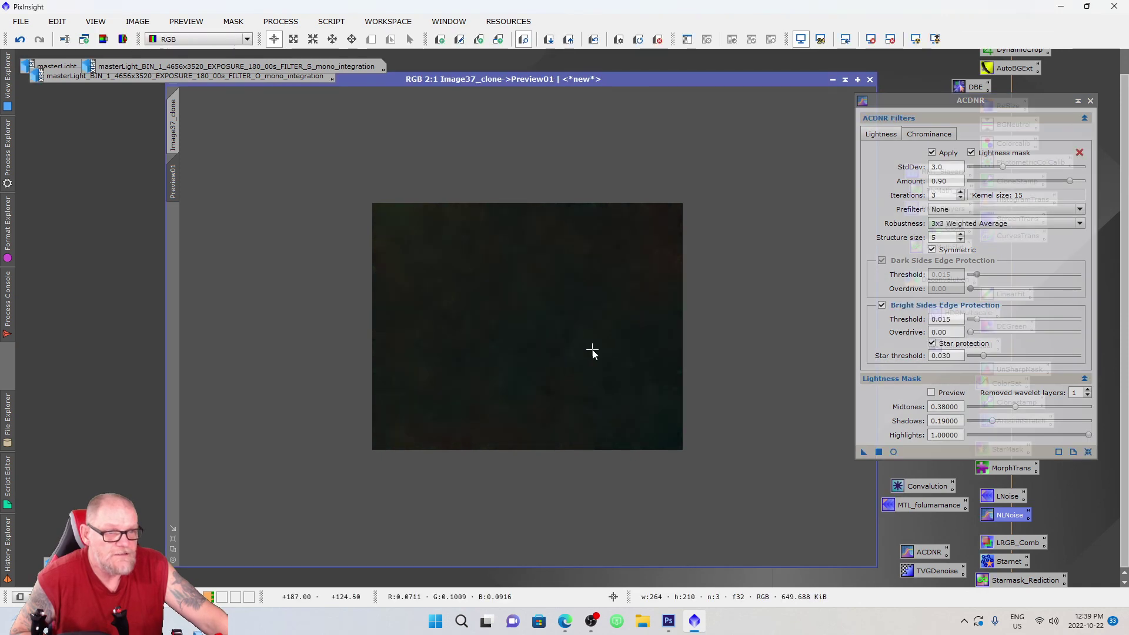
Apply ACDNR to the full Image37_clone, inspect the denoised nebula up close, and close the process.
left_click(174, 130)
left_click_drag(843, 454, 774, 422)
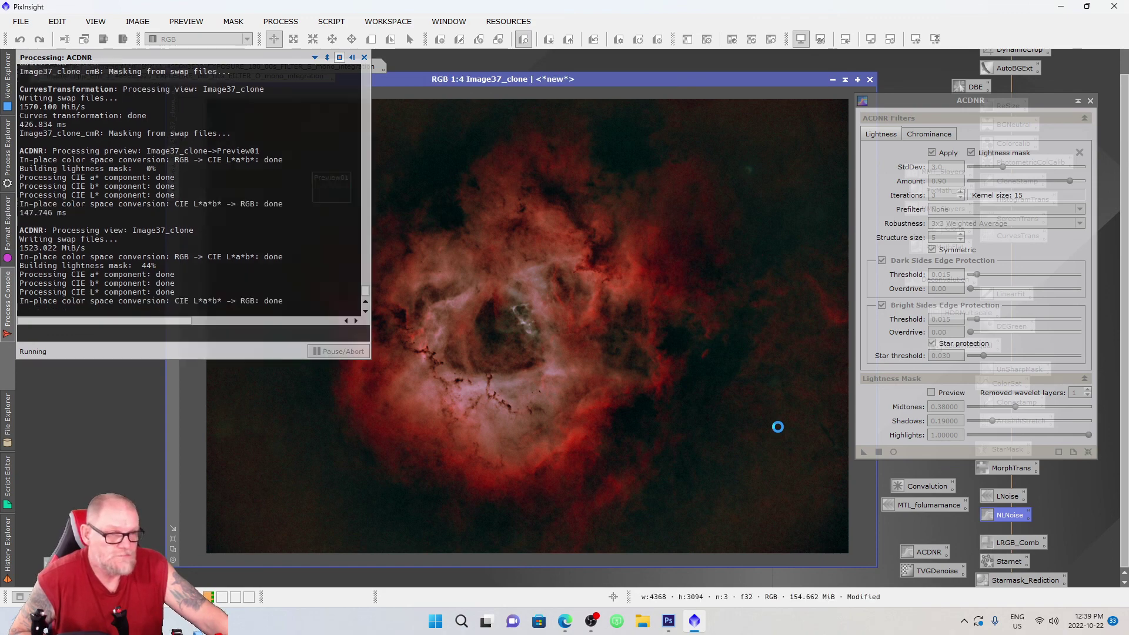
scroll(778, 427, "up", 2)
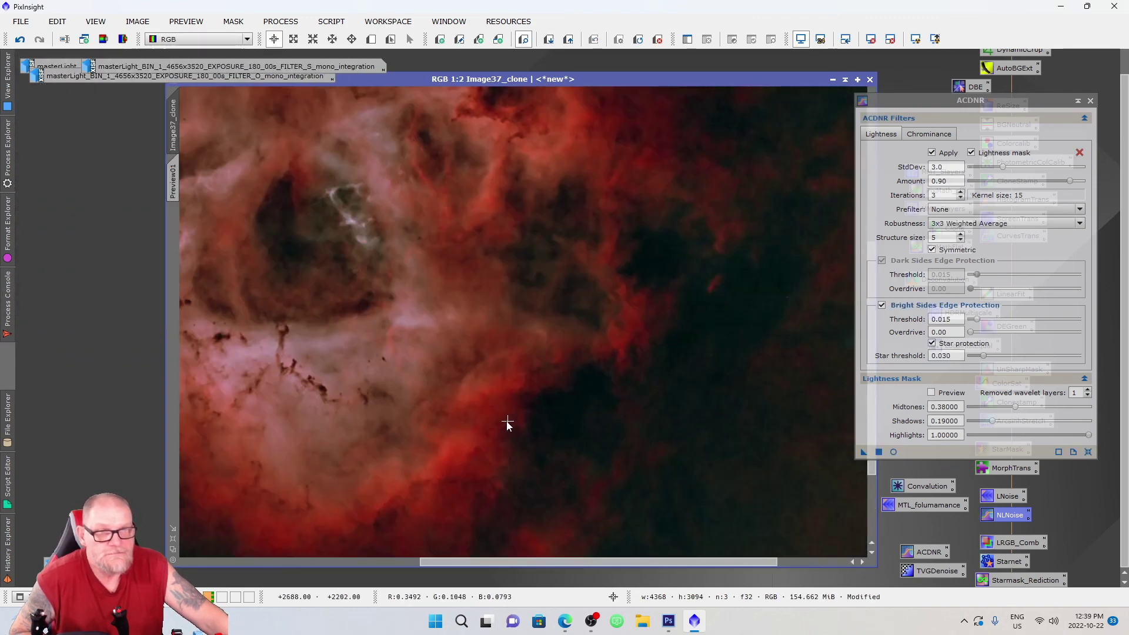
scroll(502, 423, "down", 2)
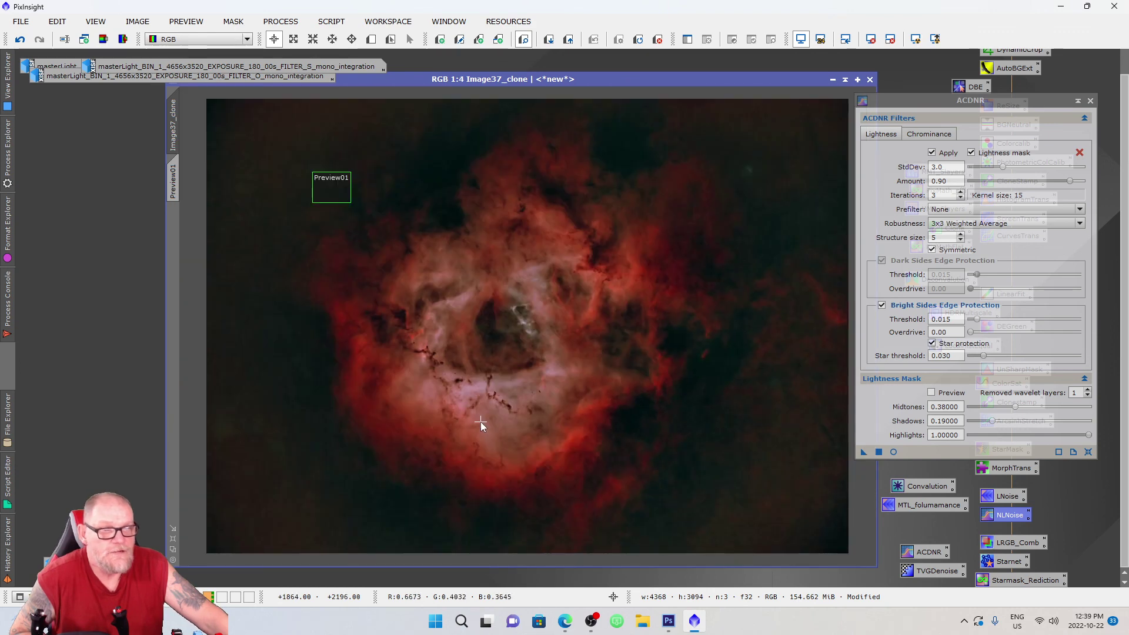
left_click(1091, 100)
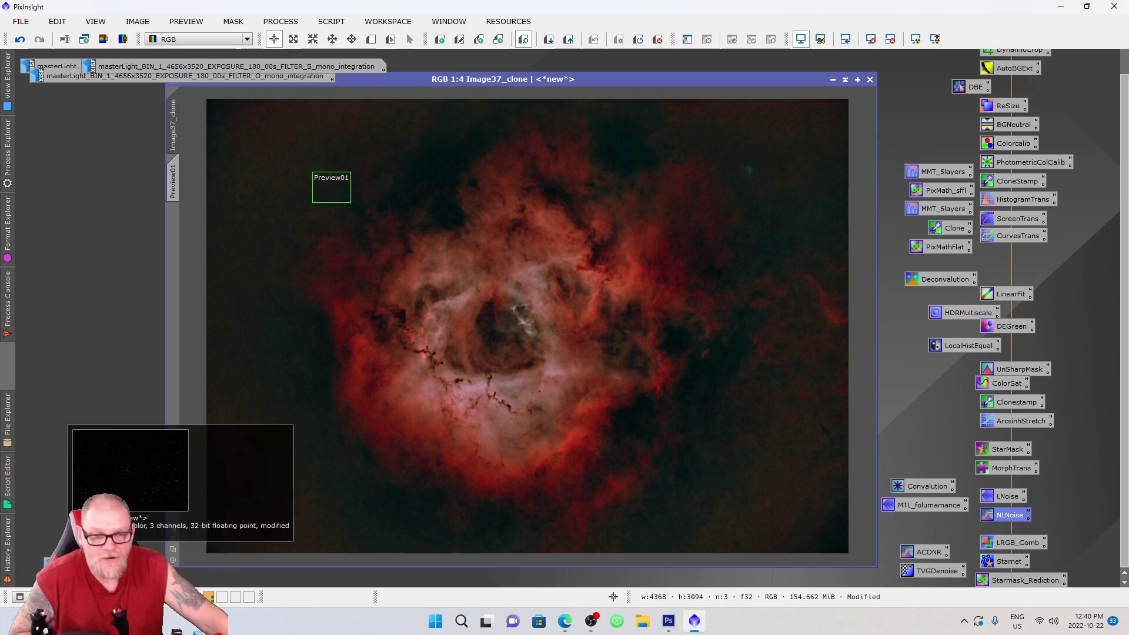
Restore the minimized star_mask image and place its window over Image37_clone.
double_click(66, 561)
left_click_drag(480, 97, 578, 106)
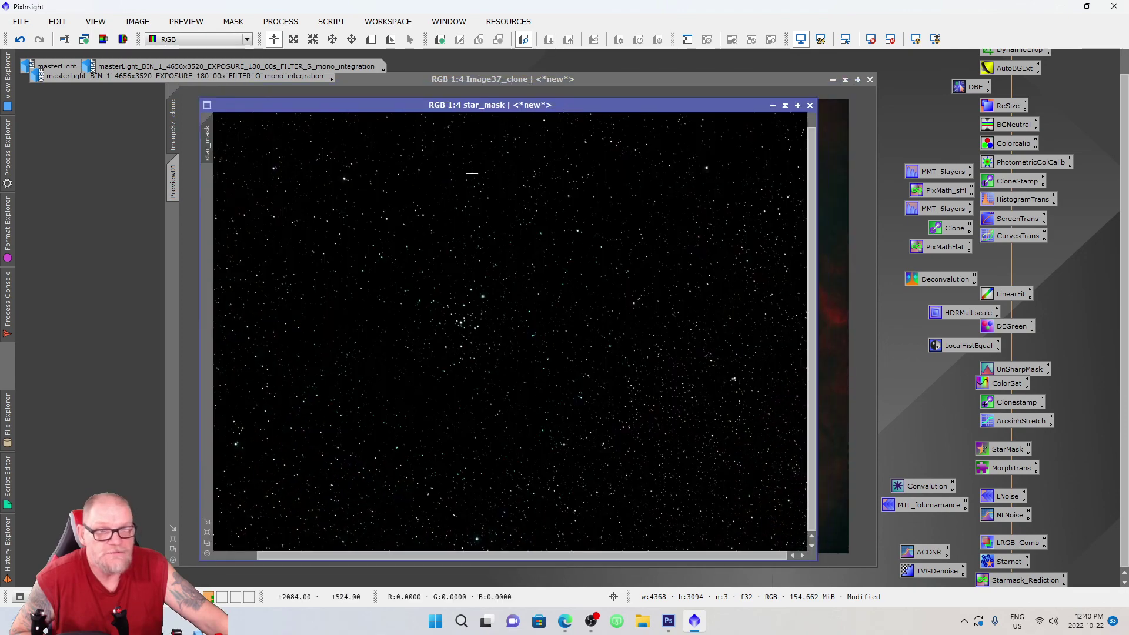
Shrink the Image37_clone and star_mask windows to 1:5 and arrange them so the nebula lies in front of the star image.
left_click(174, 548)
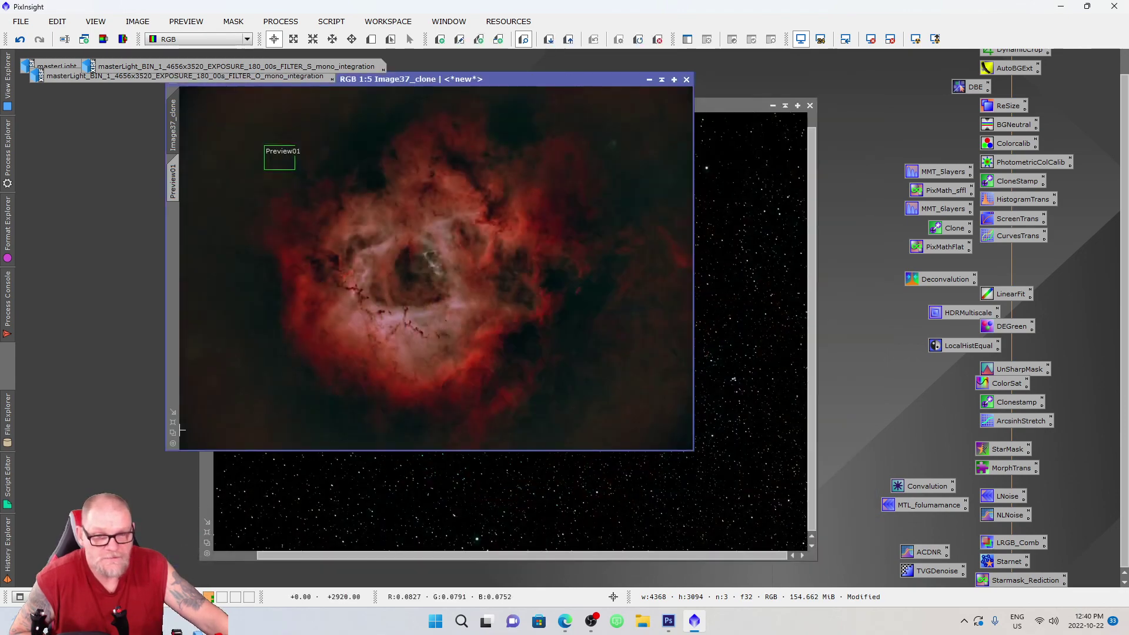
left_click(206, 544)
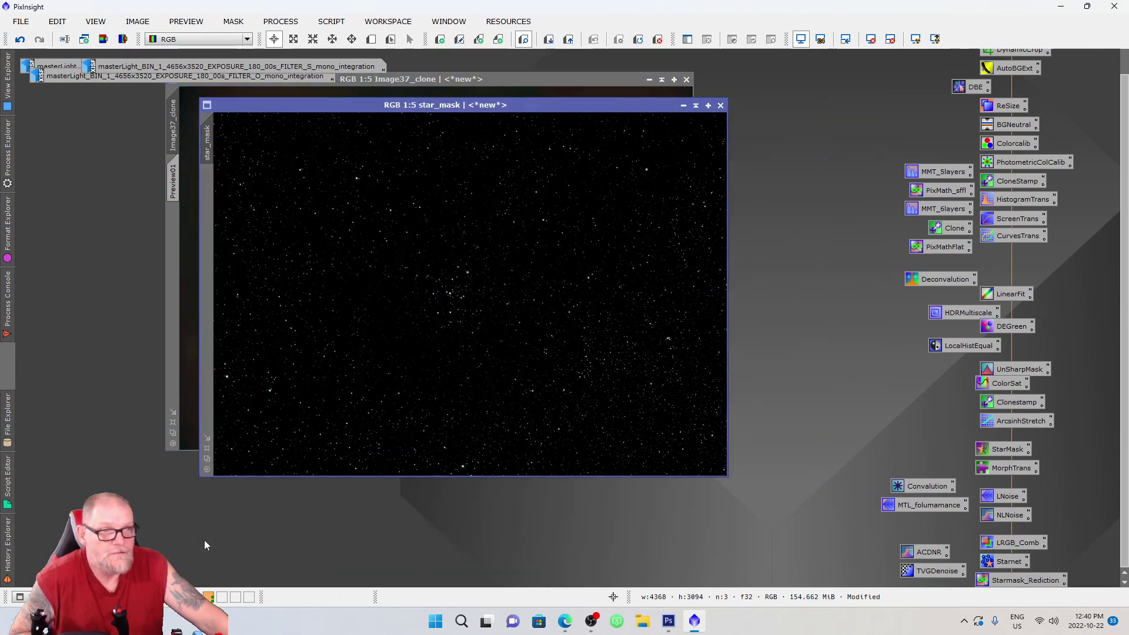
left_click_drag(407, 98, 407, 199)
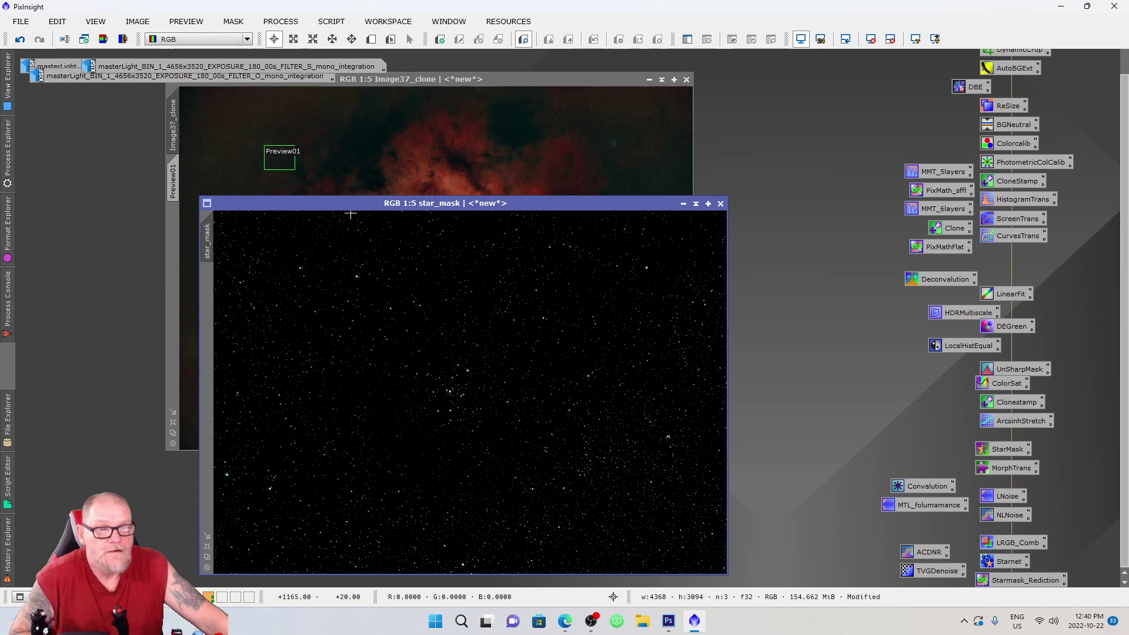
left_click(481, 83)
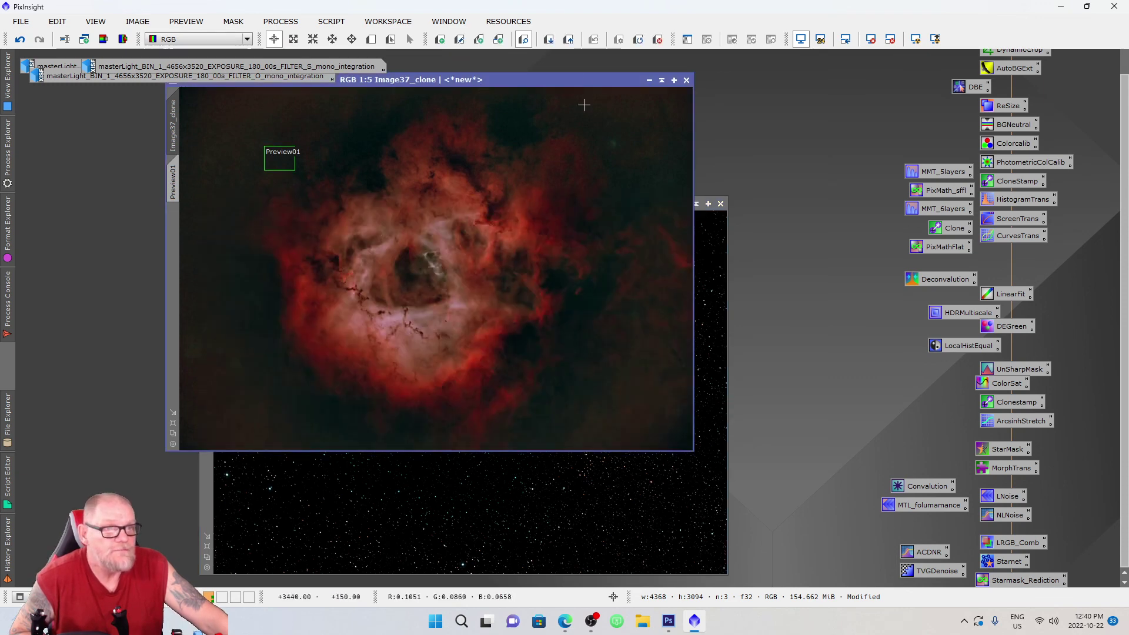
left_click_drag(567, 80, 611, 81)
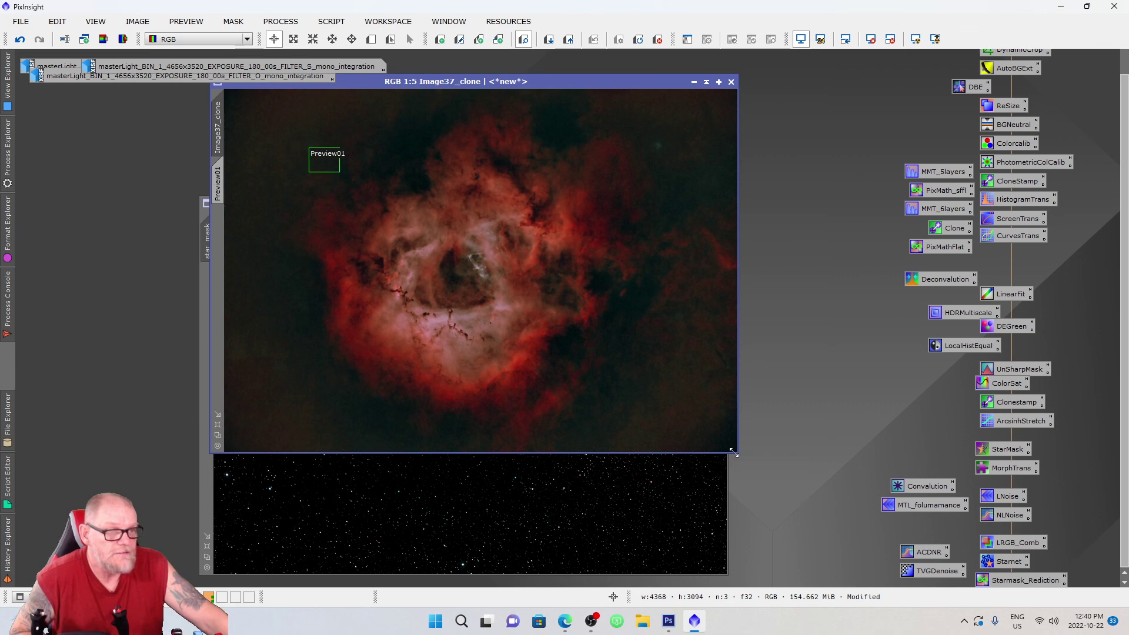
left_click_drag(737, 453, 772, 475)
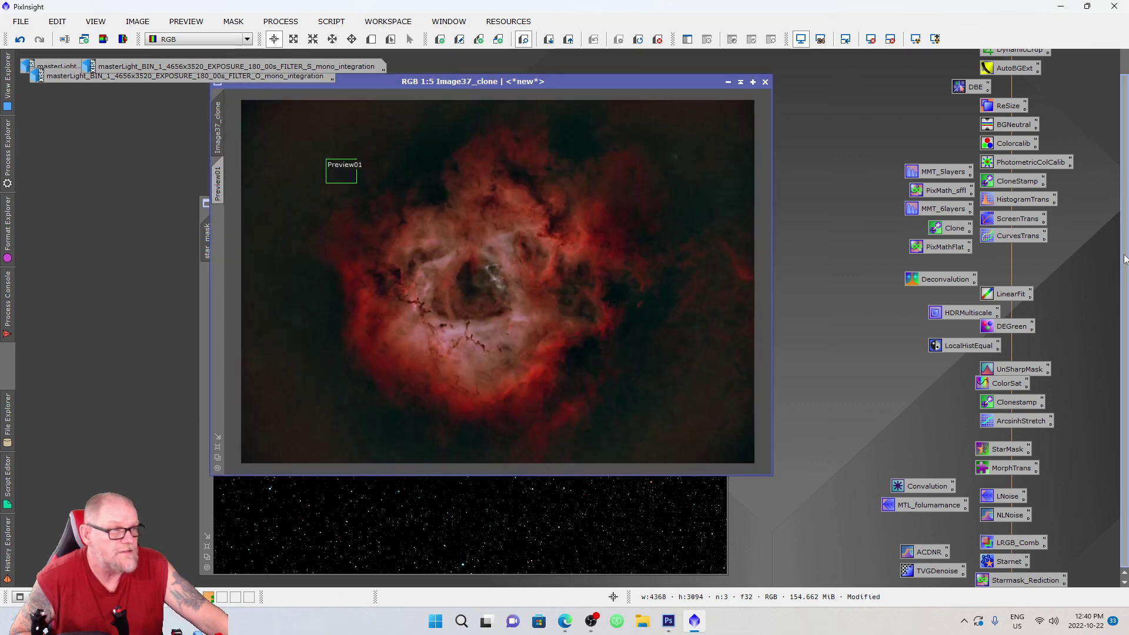
Try raising the shadows to 0.02433628 for Image37_clone in a HistogramTransformation real-time preview.
double_click(1022, 221)
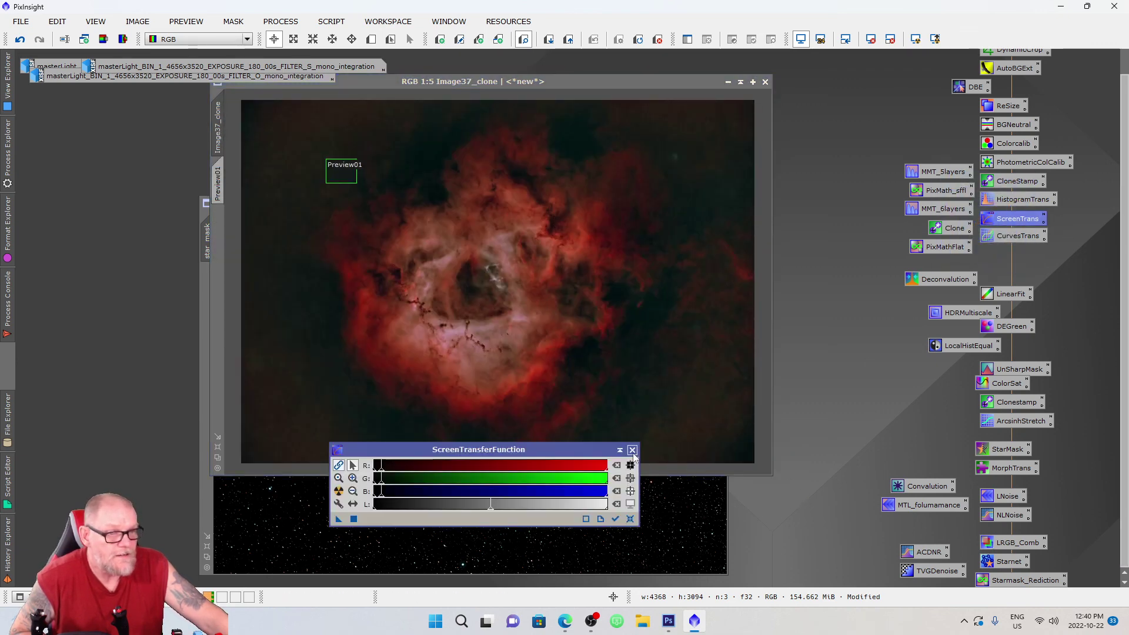
double_click(1015, 200)
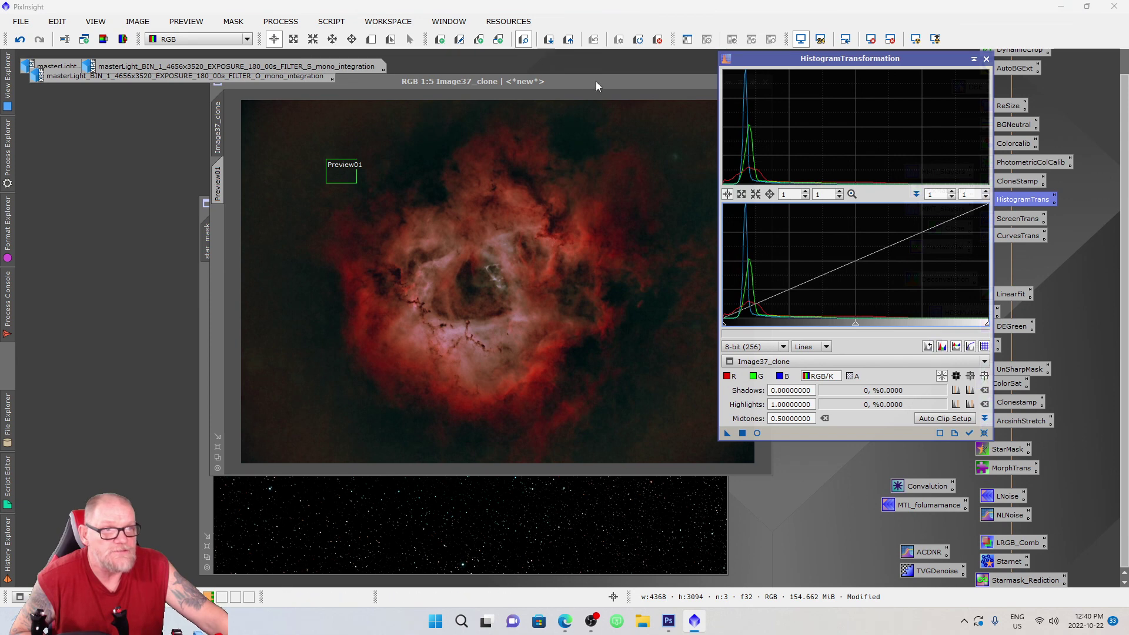
left_click_drag(595, 81, 470, 102)
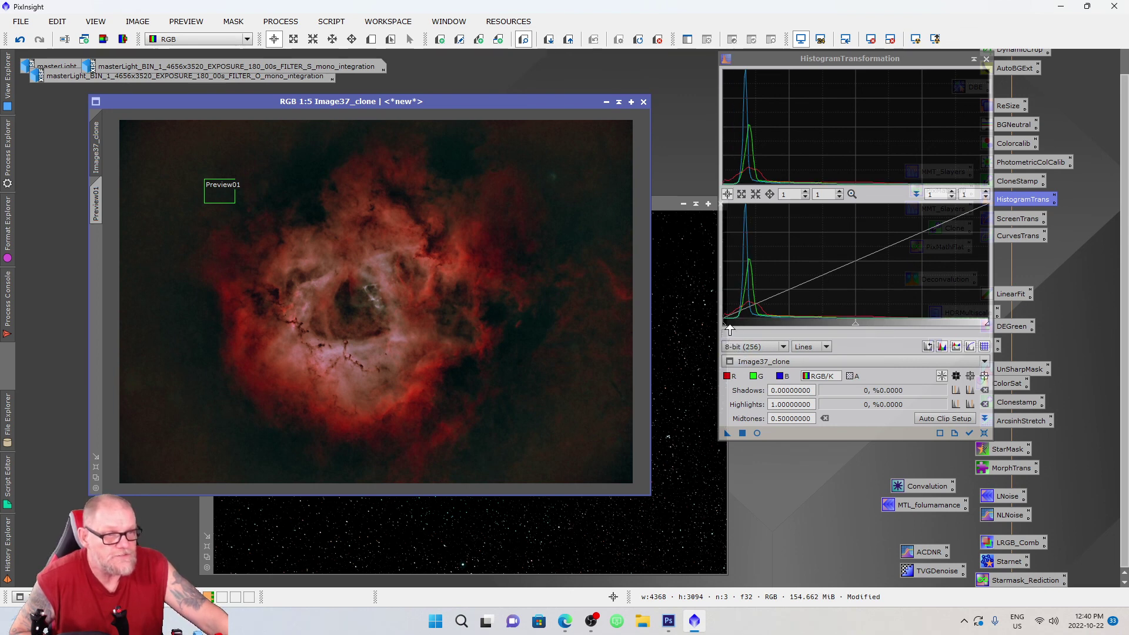
left_click(758, 433)
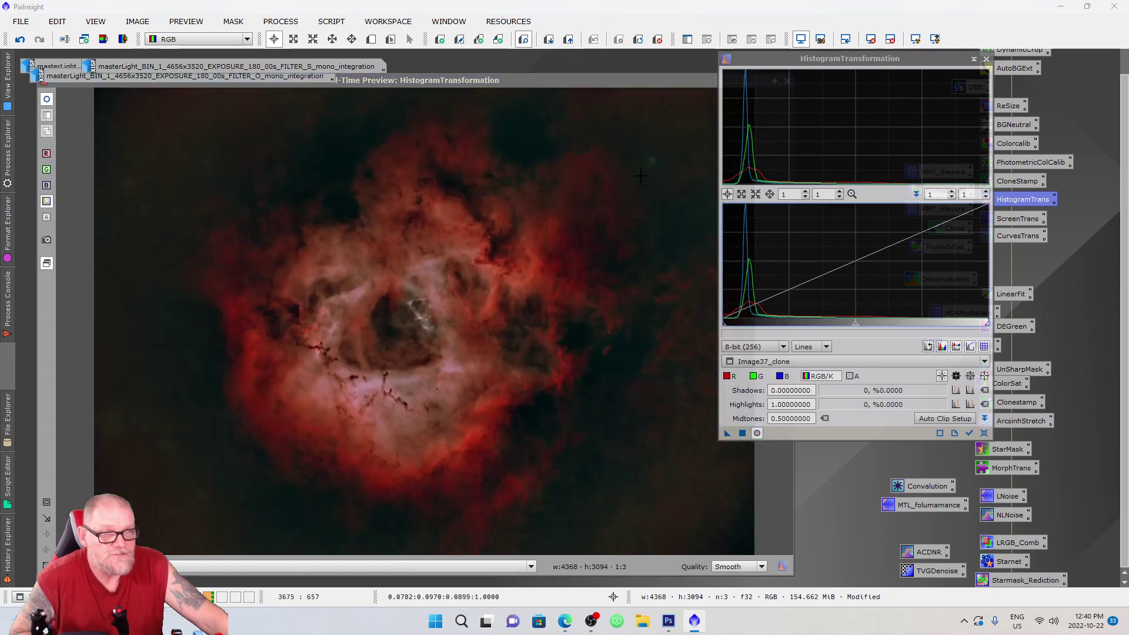
left_click_drag(584, 82, 534, 70)
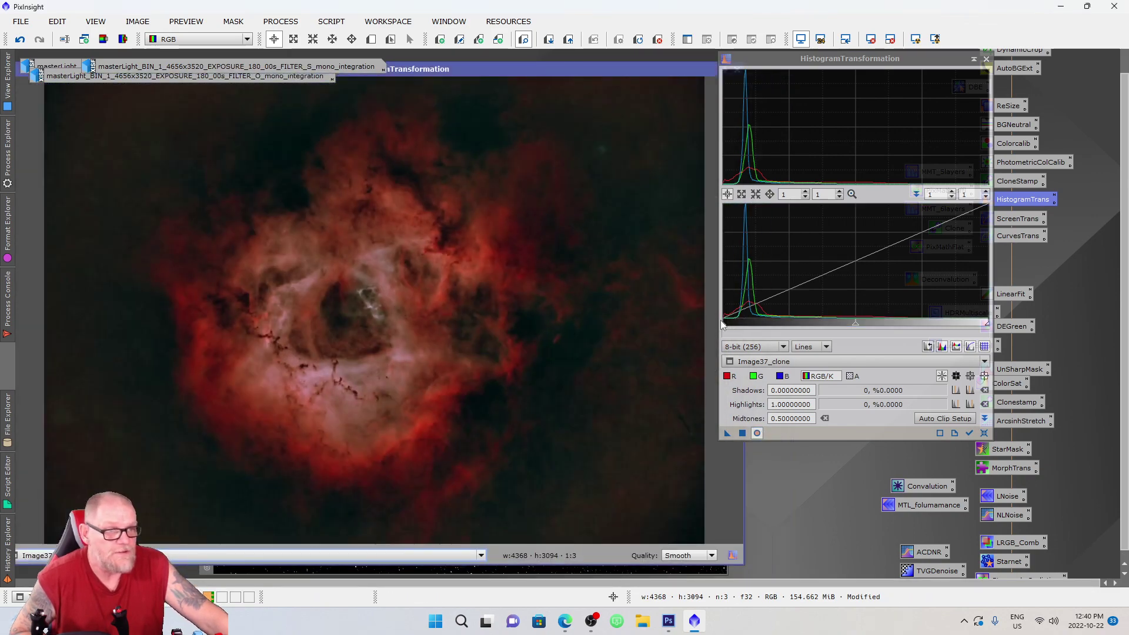
left_click_drag(723, 322, 728, 332)
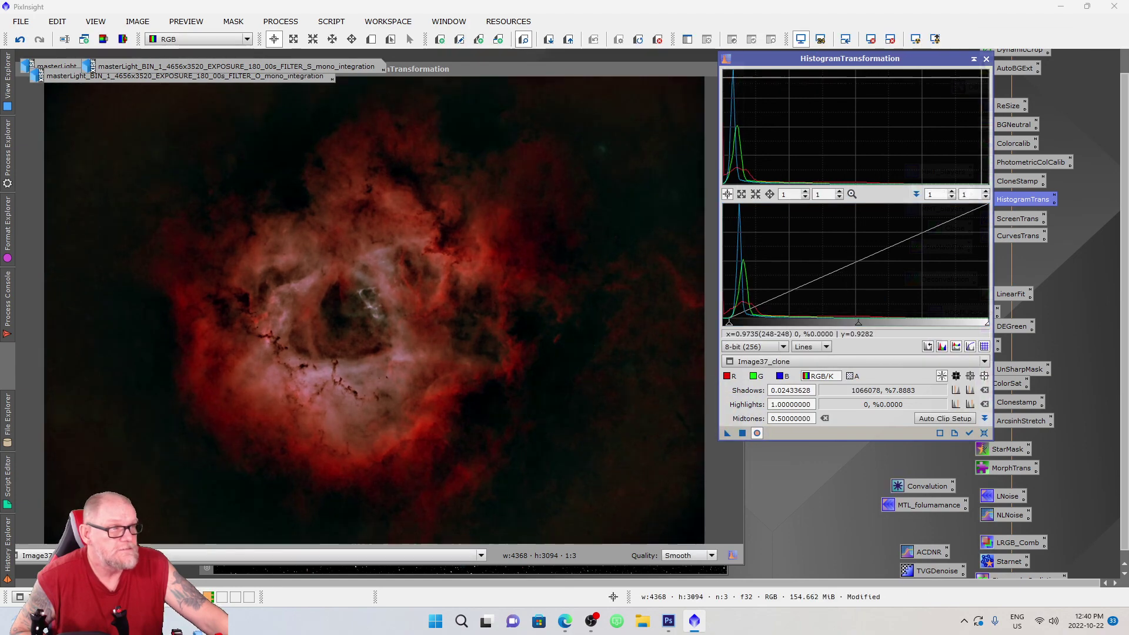
left_click(986, 60)
left_click(737, 71)
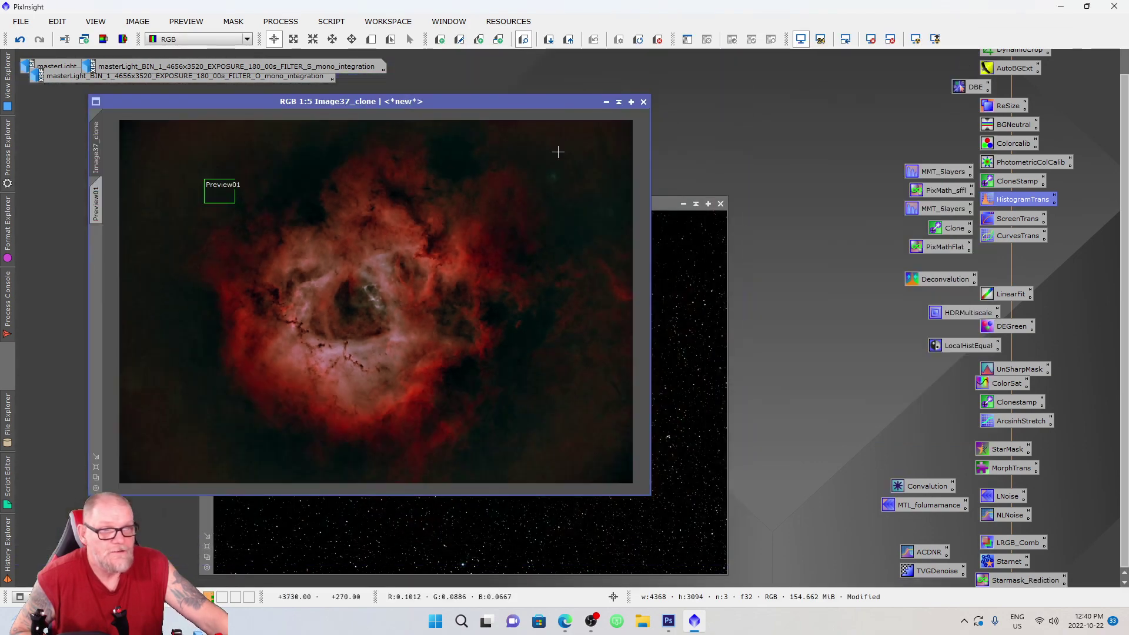
Set the saved Starmask_Rediction PixelMath expression to Image37_clone+(.8*star_mask), replacing its old image reference.
left_click_drag(493, 104, 643, 112)
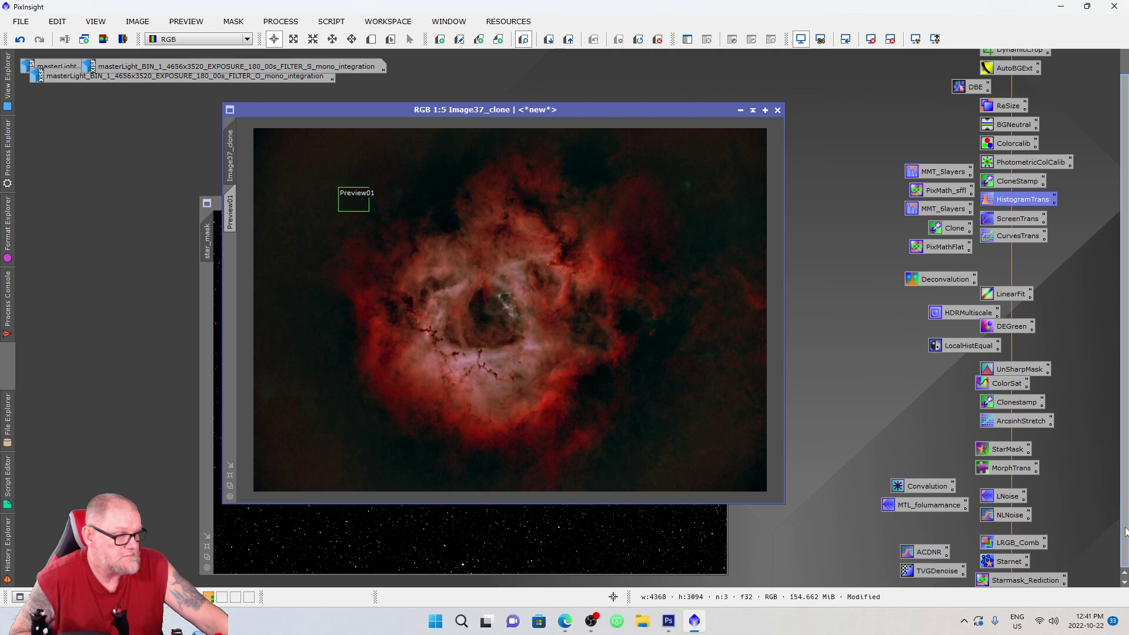
double_click(1038, 580)
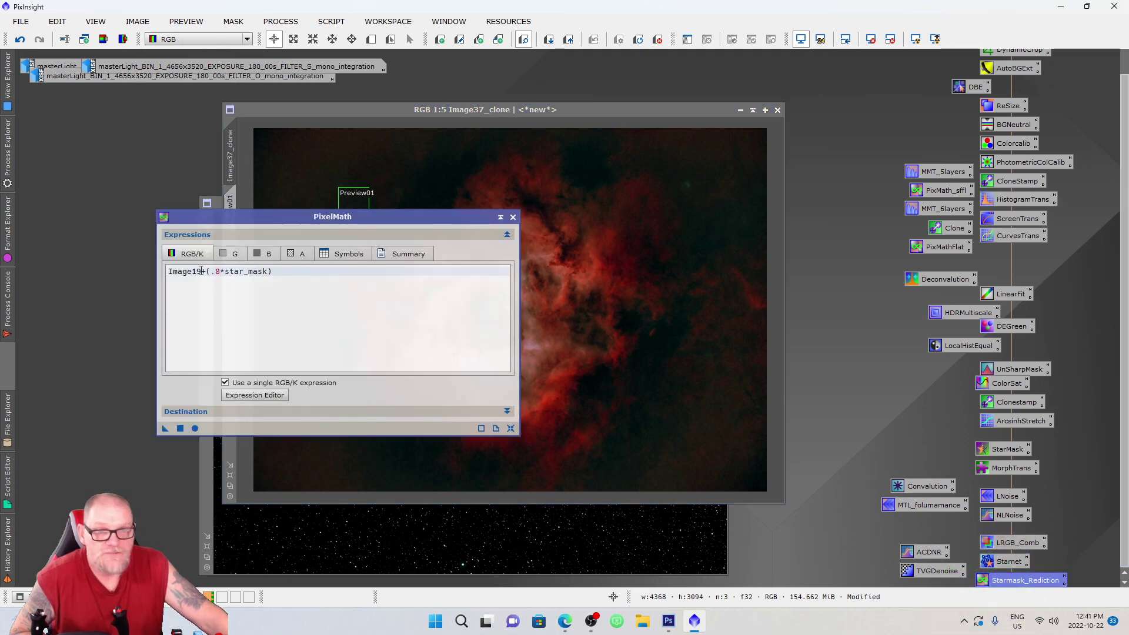
left_click_drag(346, 219, 834, 198)
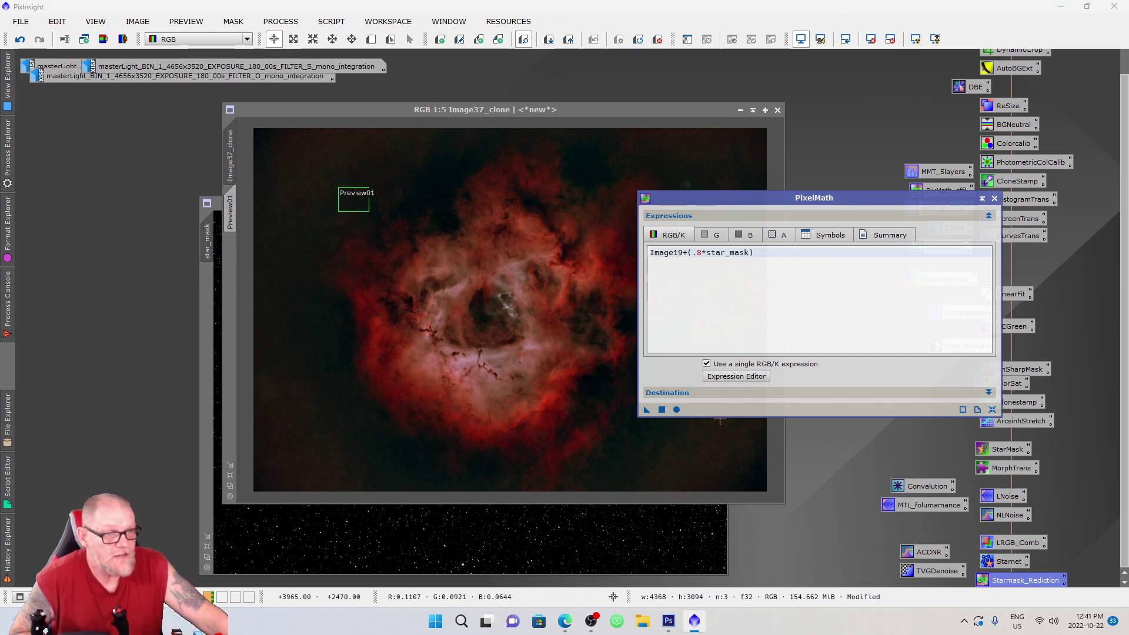
left_click(765, 377)
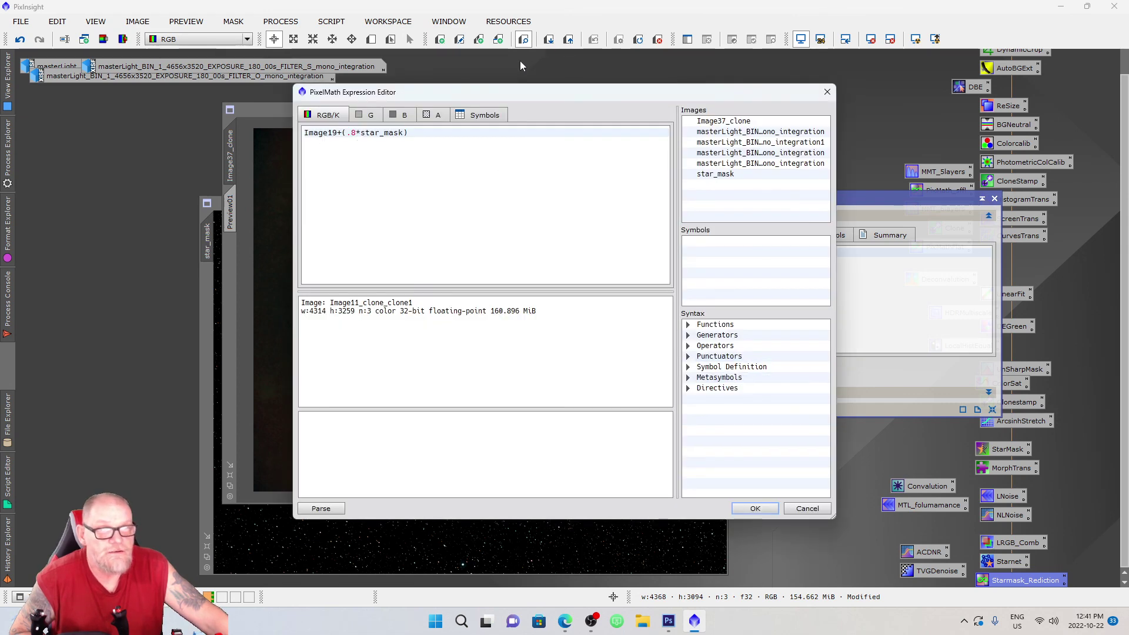
left_click_drag(520, 92, 691, 138)
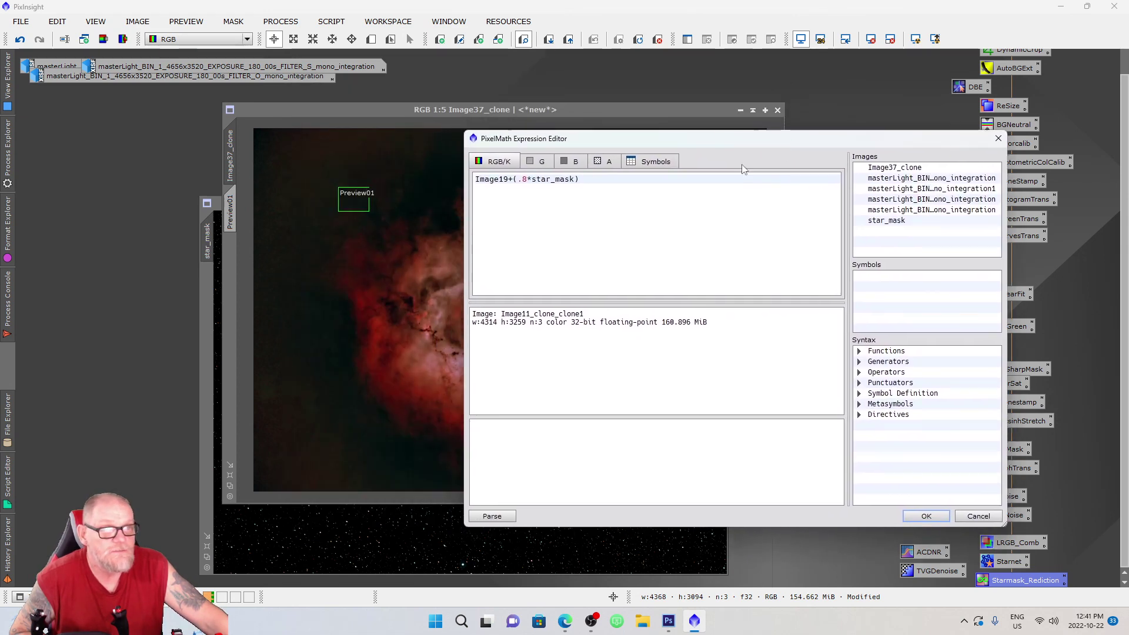
double_click(505, 181)
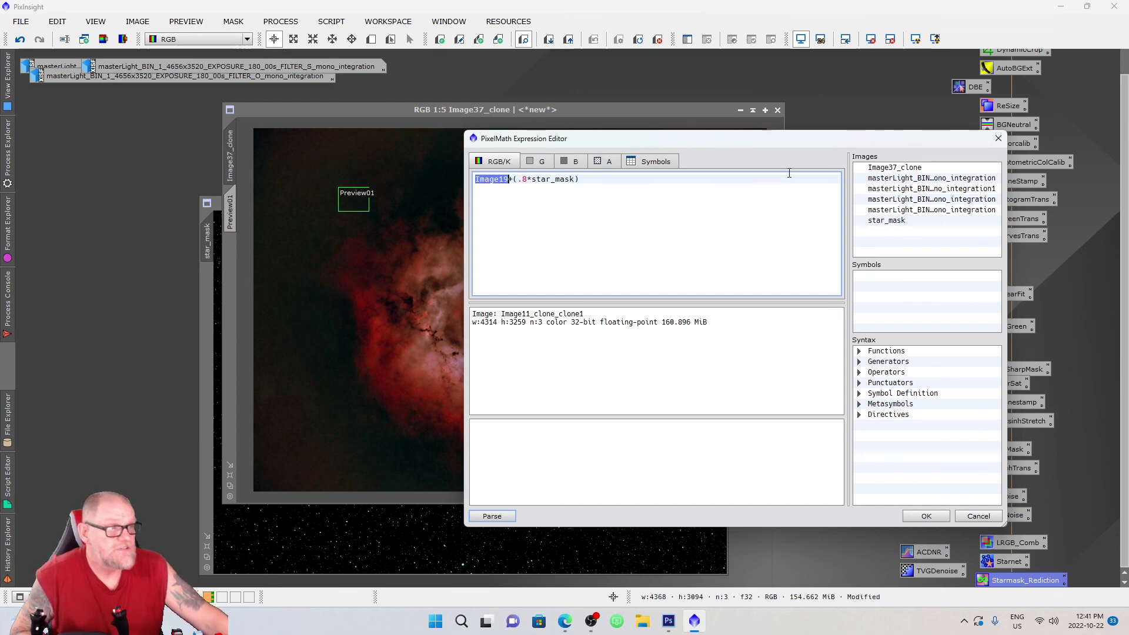
double_click(909, 168)
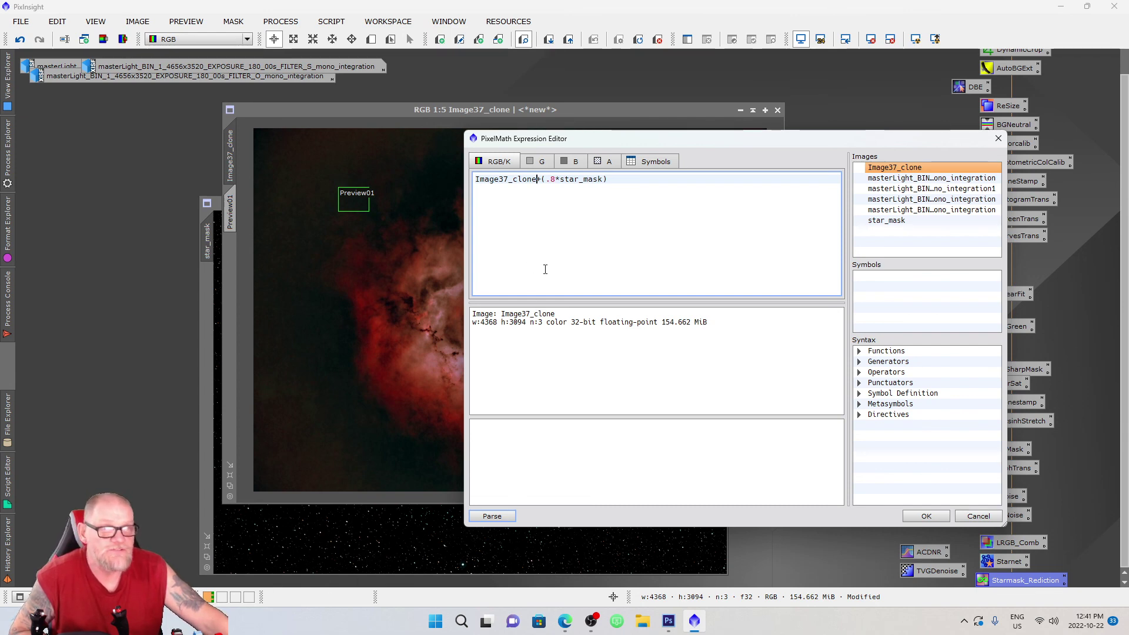
left_click(538, 179)
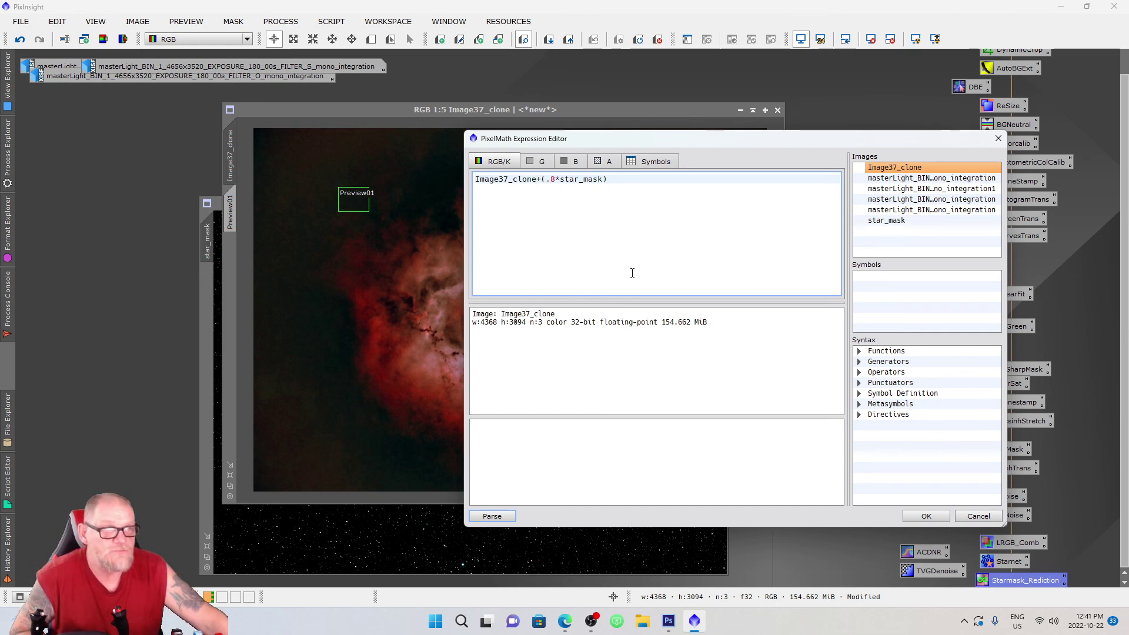
left_click(921, 518)
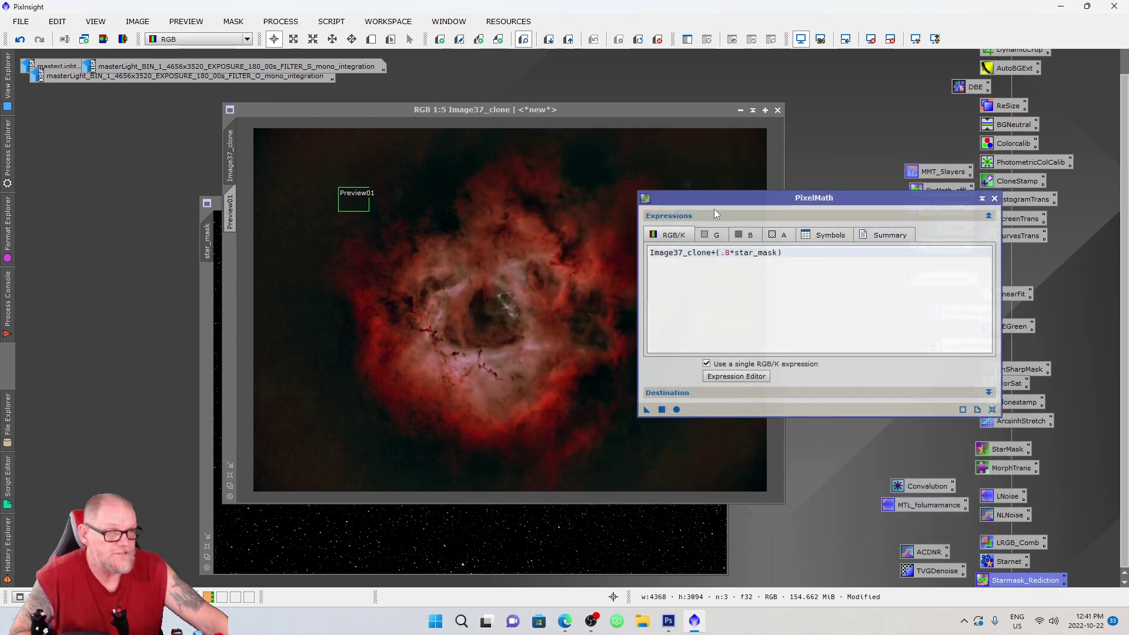
Apply the PixelMath star recombination to Image37_clone and close the process.
left_click_drag(708, 198, 814, 186)
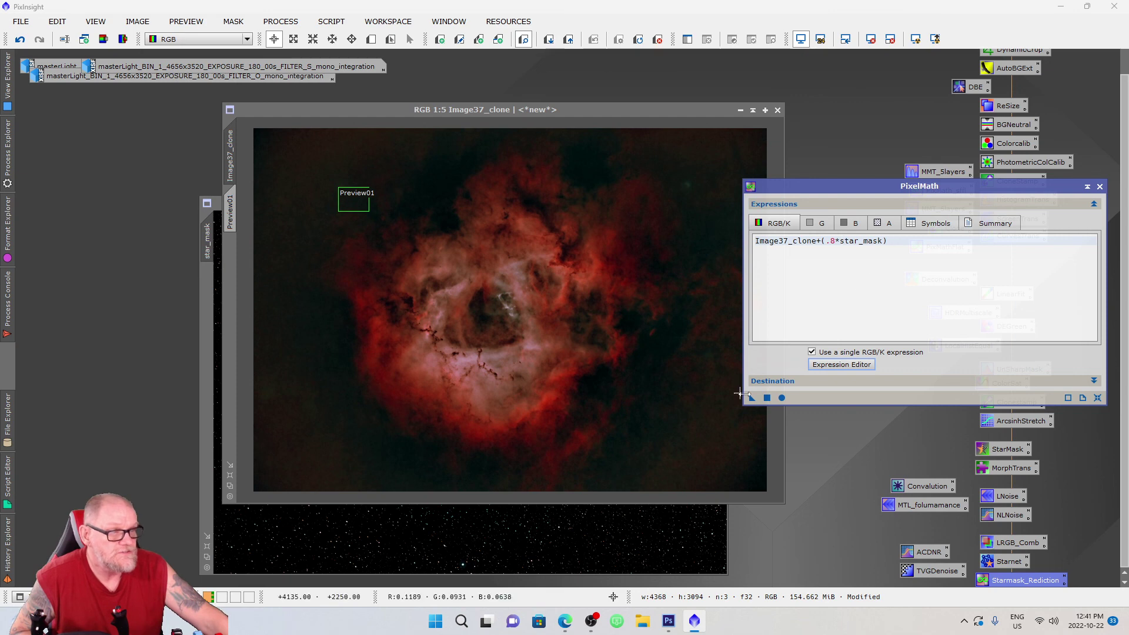
left_click_drag(752, 398, 496, 352)
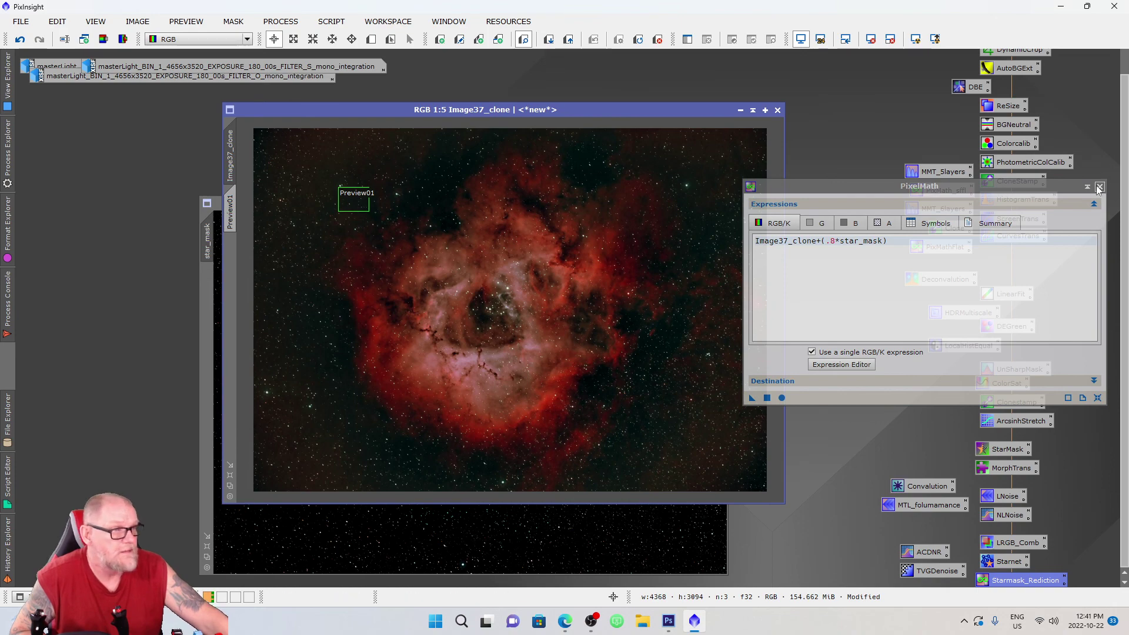
left_click(1099, 186)
Inspect the stars in Preview01, delete that preview from Image37_clone, and minimize the star_mask image.
left_click(231, 214)
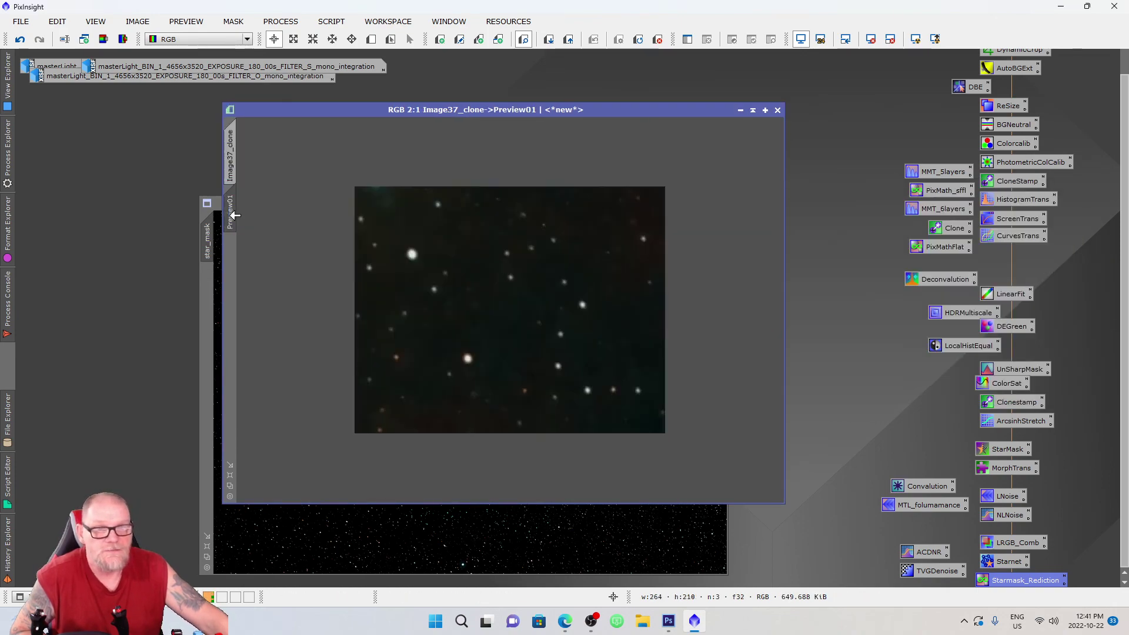
right_click(233, 215)
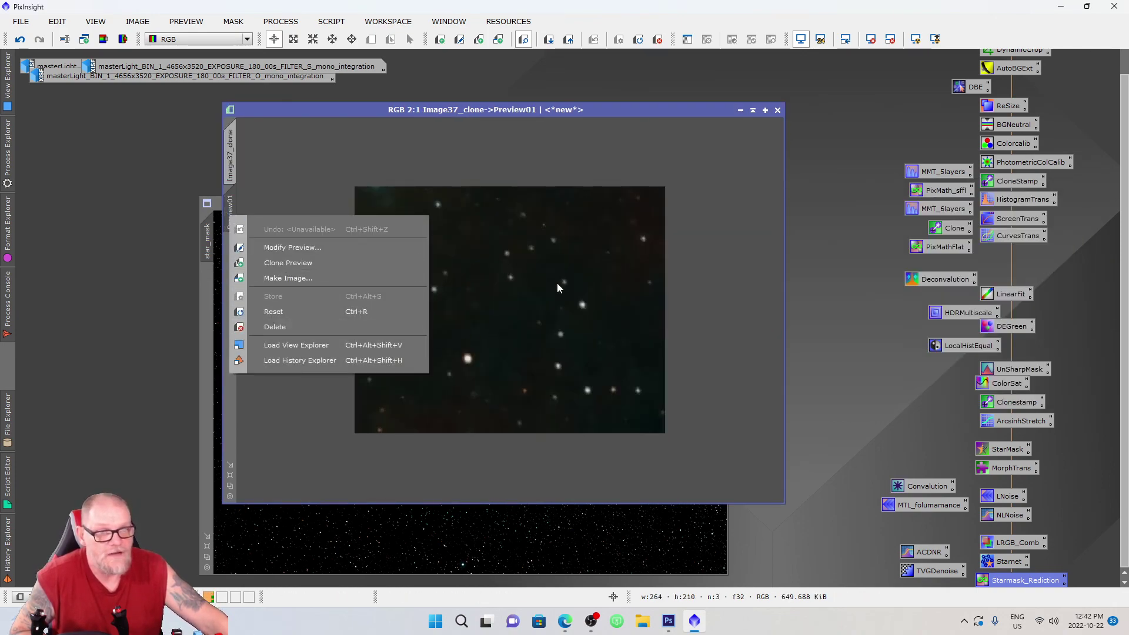
left_click(466, 221)
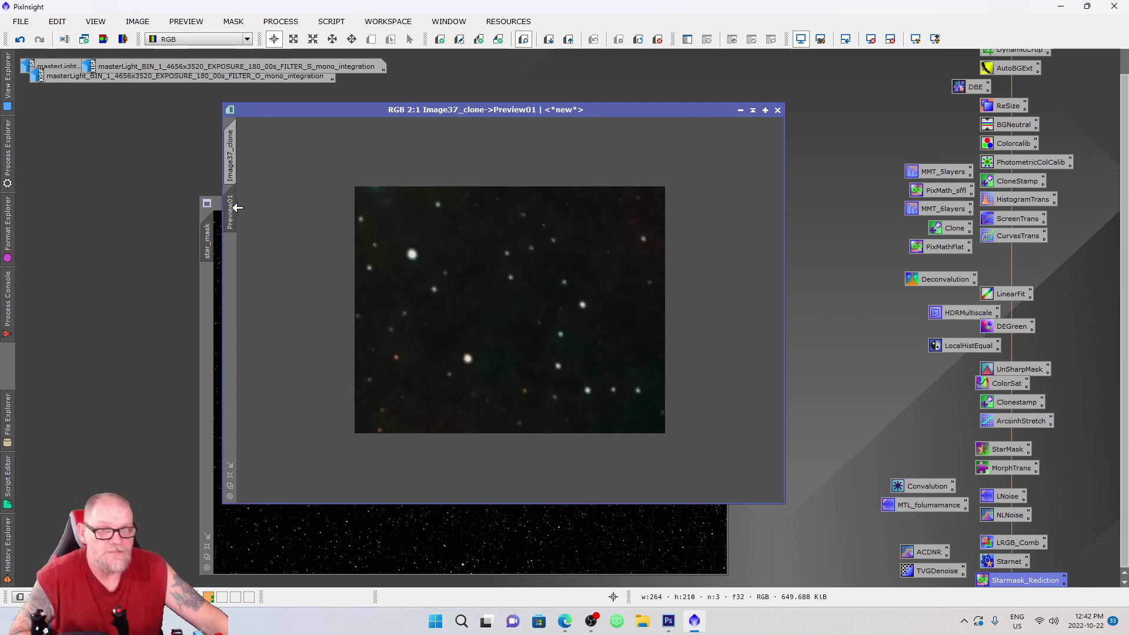
left_click(229, 171)
left_click(233, 206)
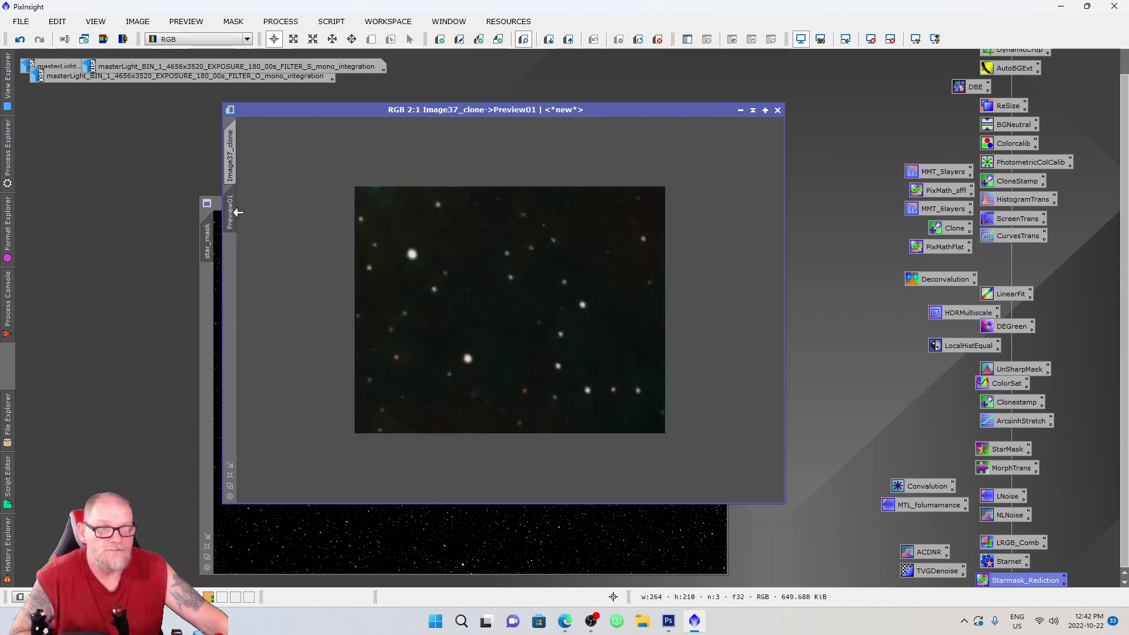
right_click(234, 211)
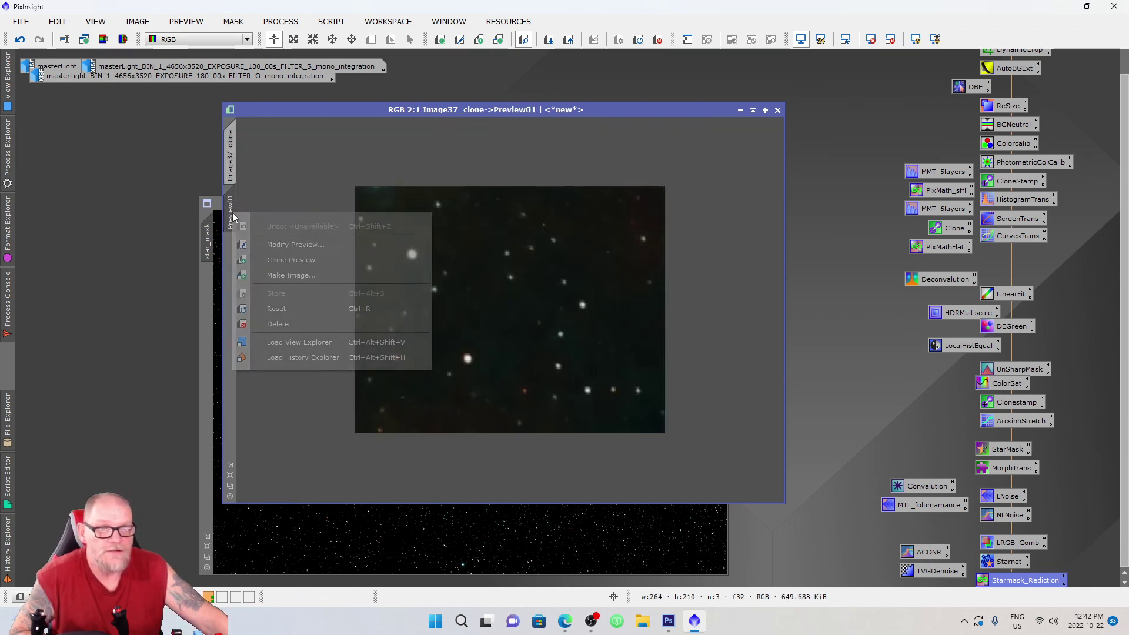
left_click(300, 324)
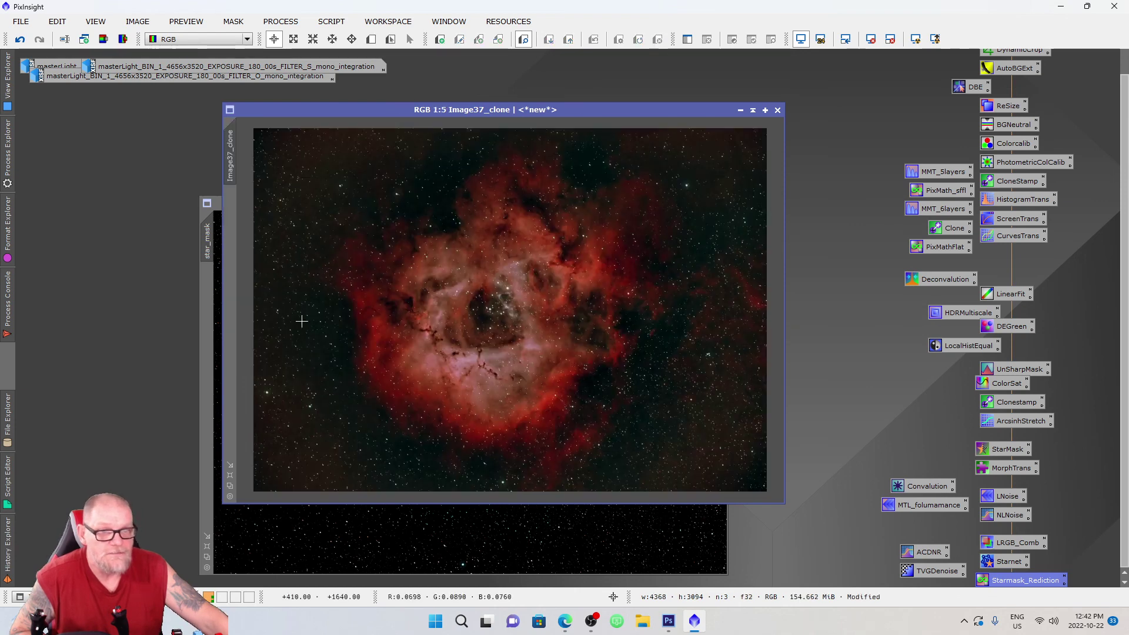
left_click(361, 531)
left_click(683, 204)
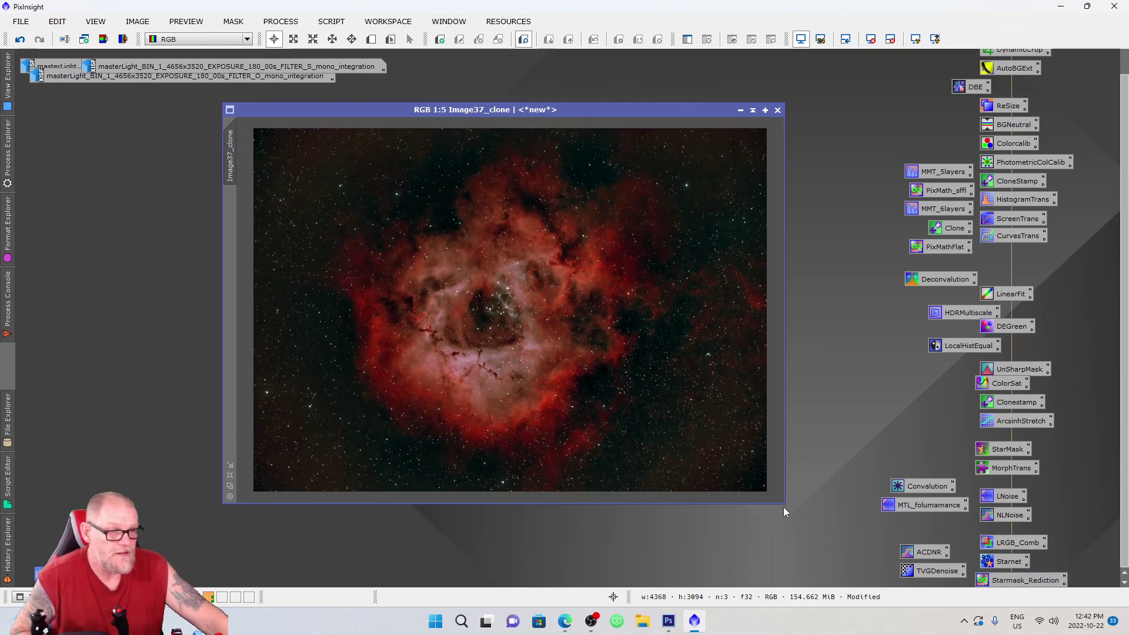
Enlarge the Image37_clone window and compare the nebula without and with its stars, keeping the recombined version.
left_click_drag(816, 522, 900, 571)
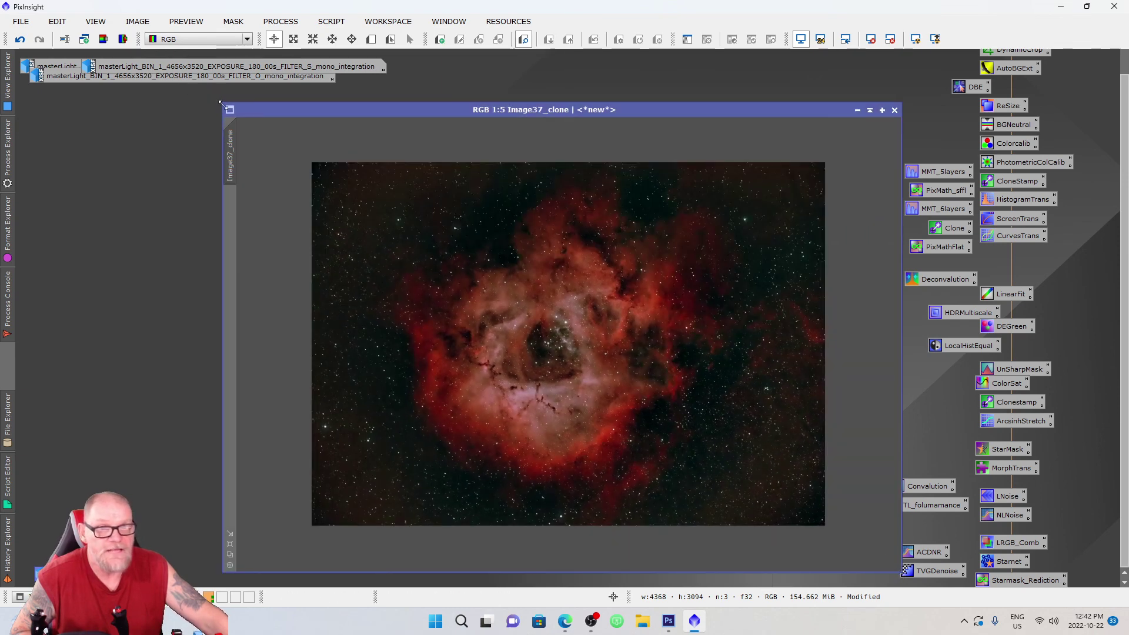
left_click_drag(219, 102, 47, 86)
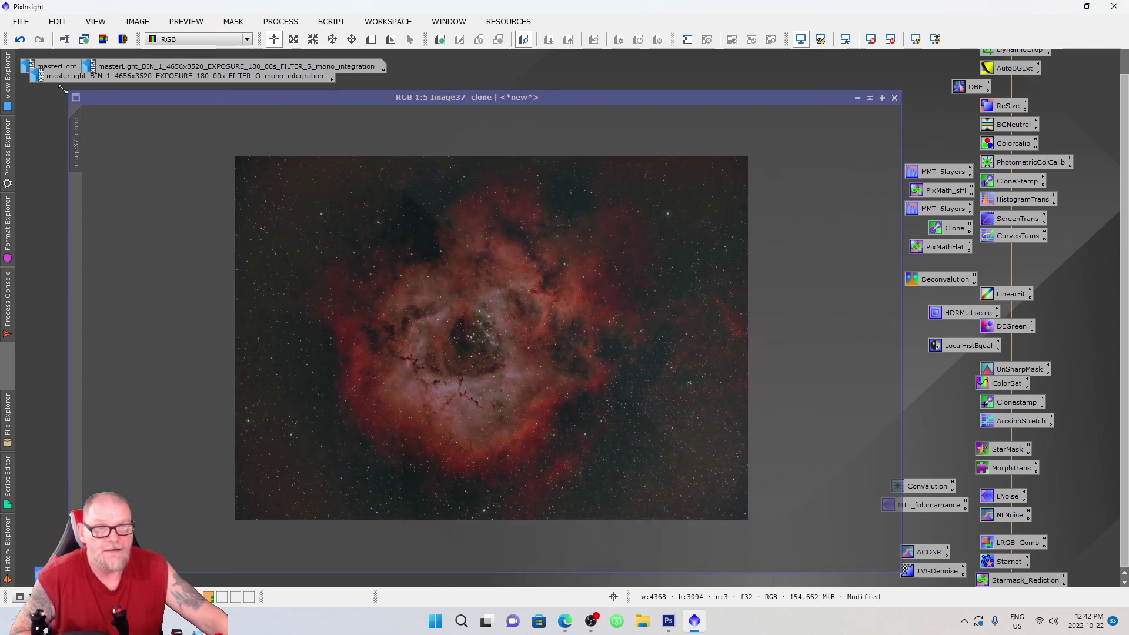
scroll(186, 434, "up", 1)
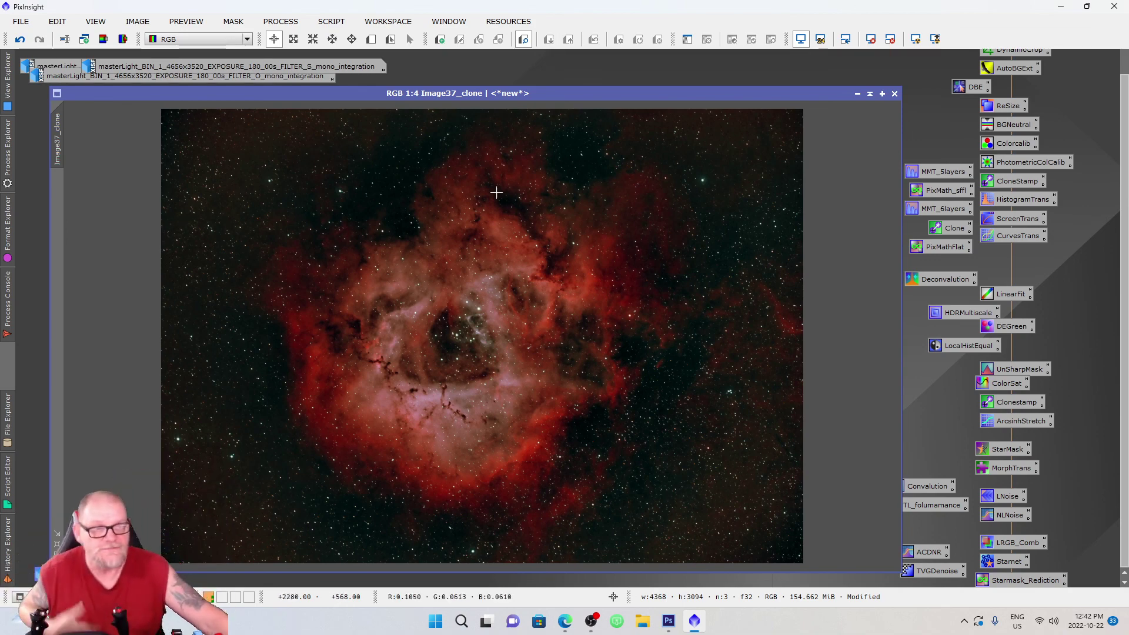
key("ctrl+z")
key("ctrl+y")
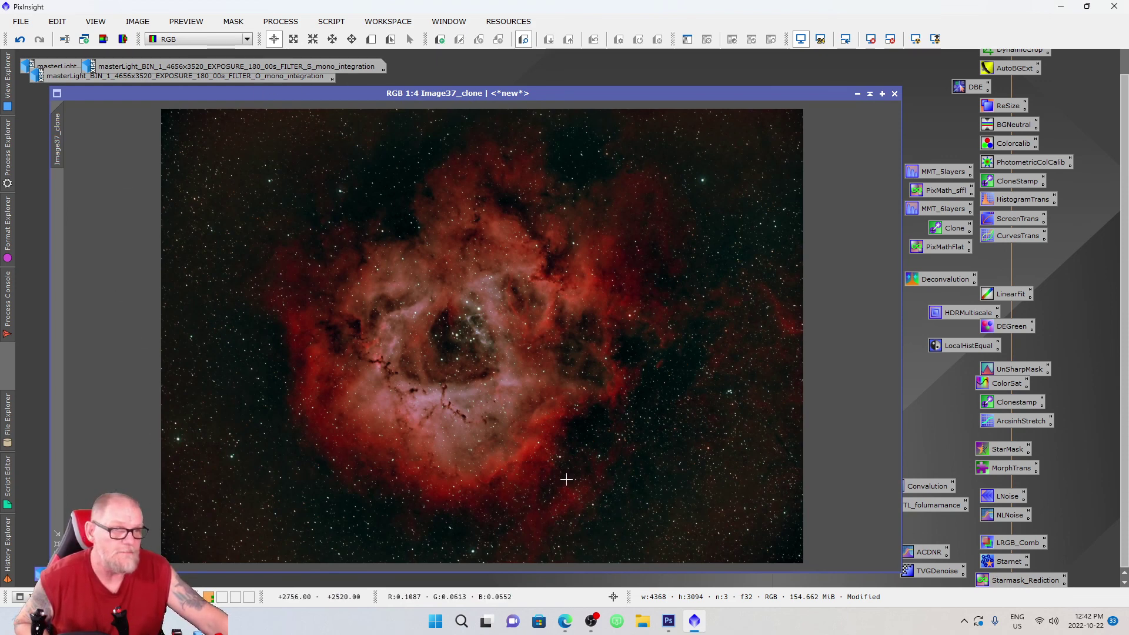
Try midtones values of about 0.055 and 0.648 on Image37_clone in a real-time HistogramTransformation preview, then close the process without applying.
double_click(1016, 201)
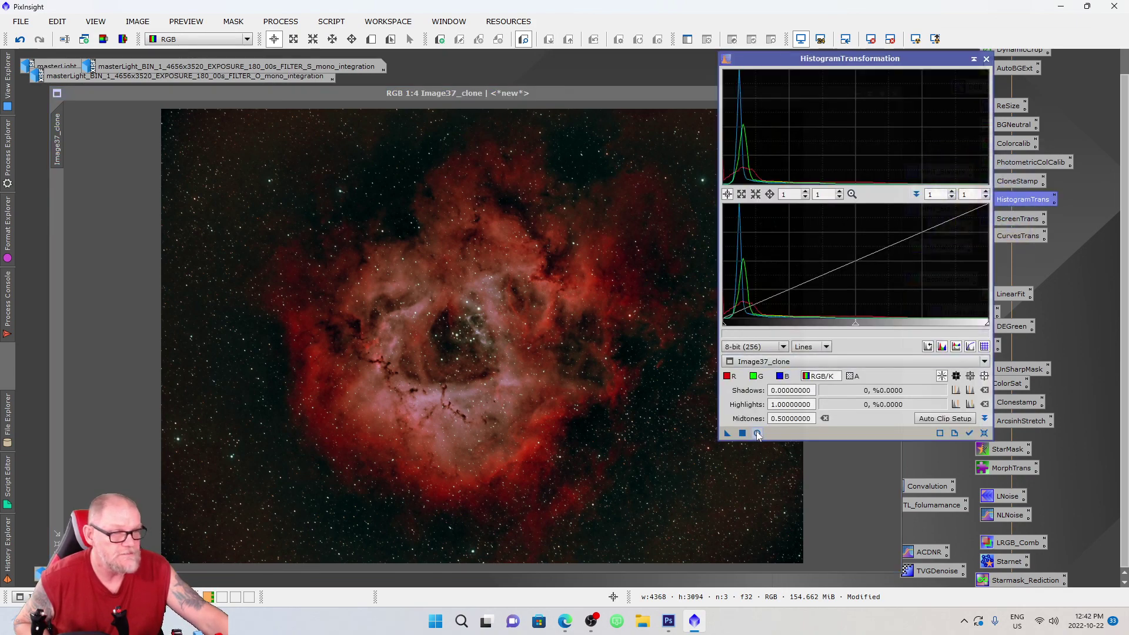
left_click(757, 433)
left_click_drag(811, 71, 923, 106)
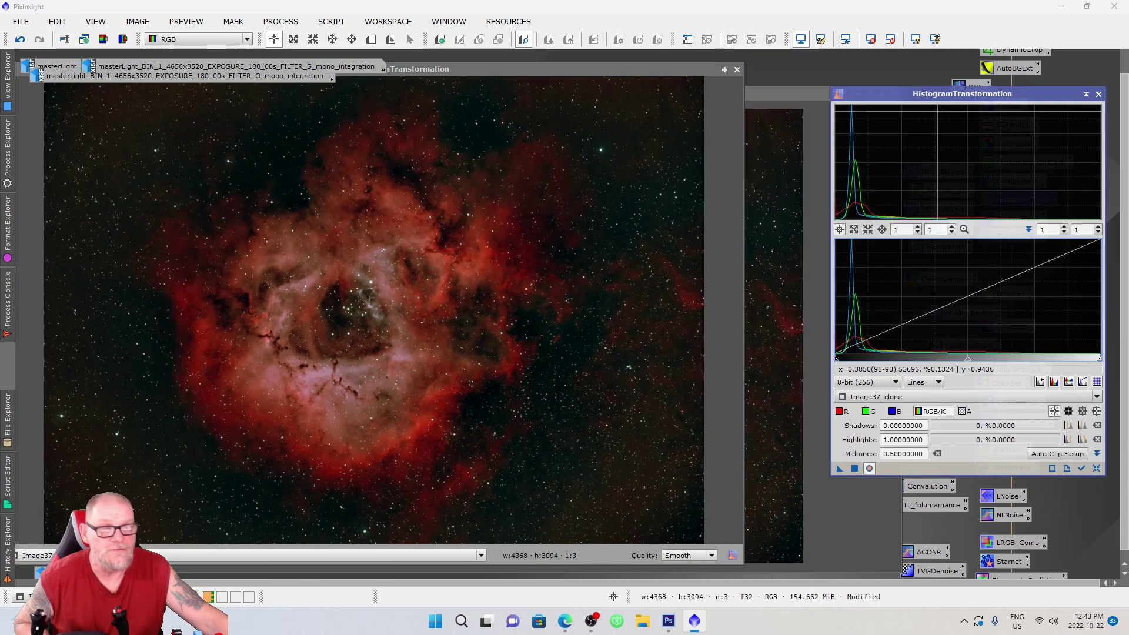
left_click_drag(968, 362, 850, 357)
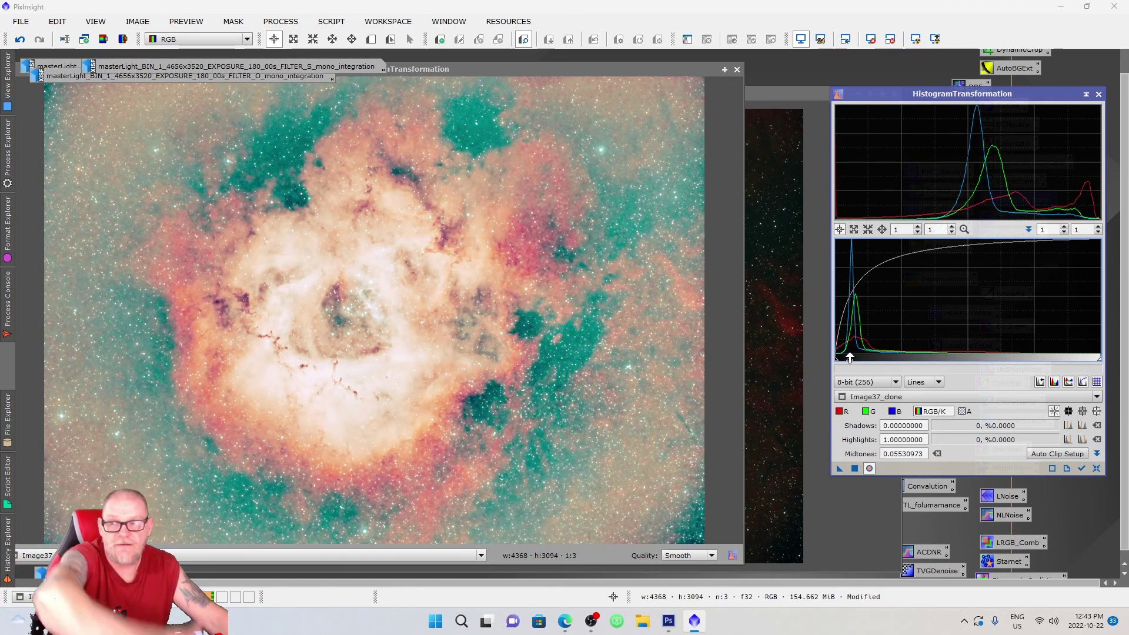
left_click_drag(850, 357, 1007, 388)
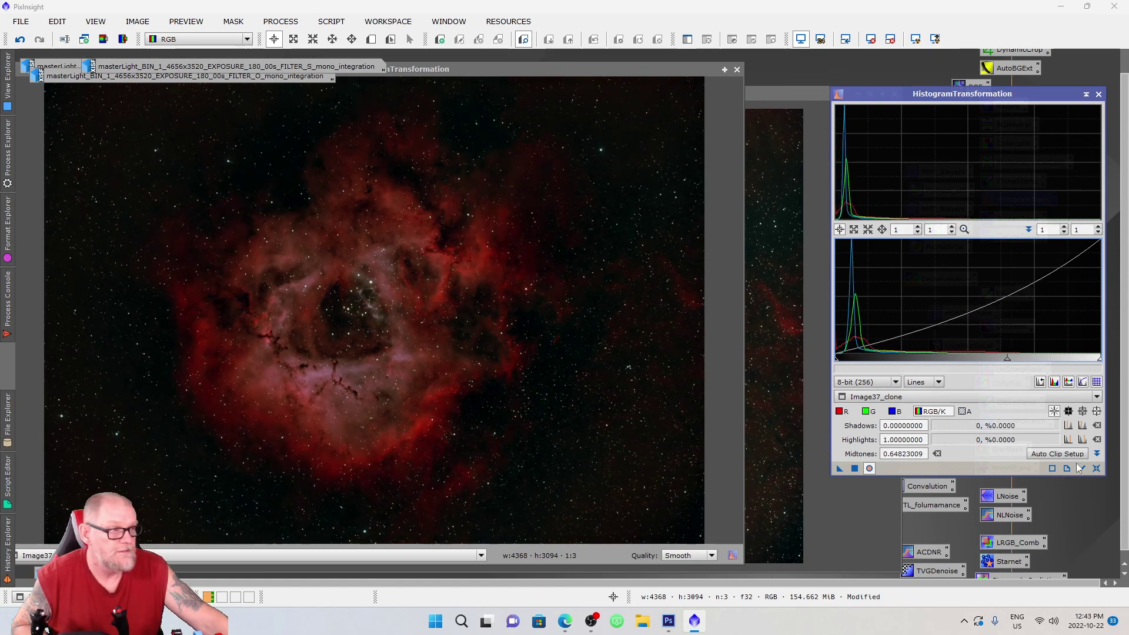
left_click(1097, 95)
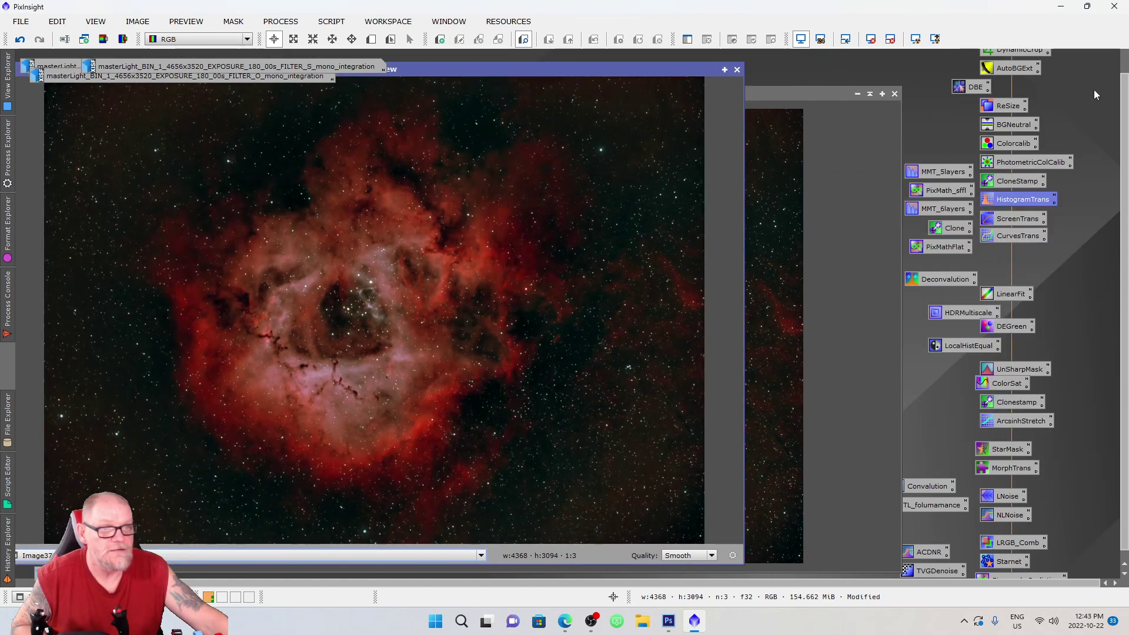
Try a slightly lowered lightness midpoint in a real-time CurvesTransformation preview of Image37_clone, then close the process and preview without applying.
double_click(1014, 237)
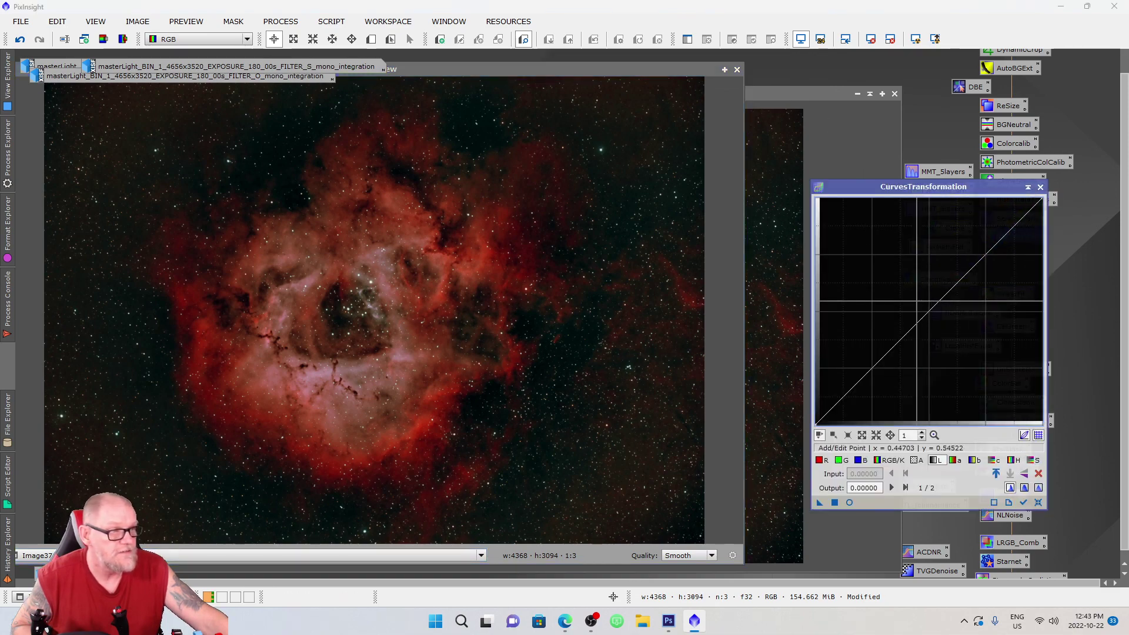
left_click_drag(917, 301, 931, 321)
left_click(850, 502)
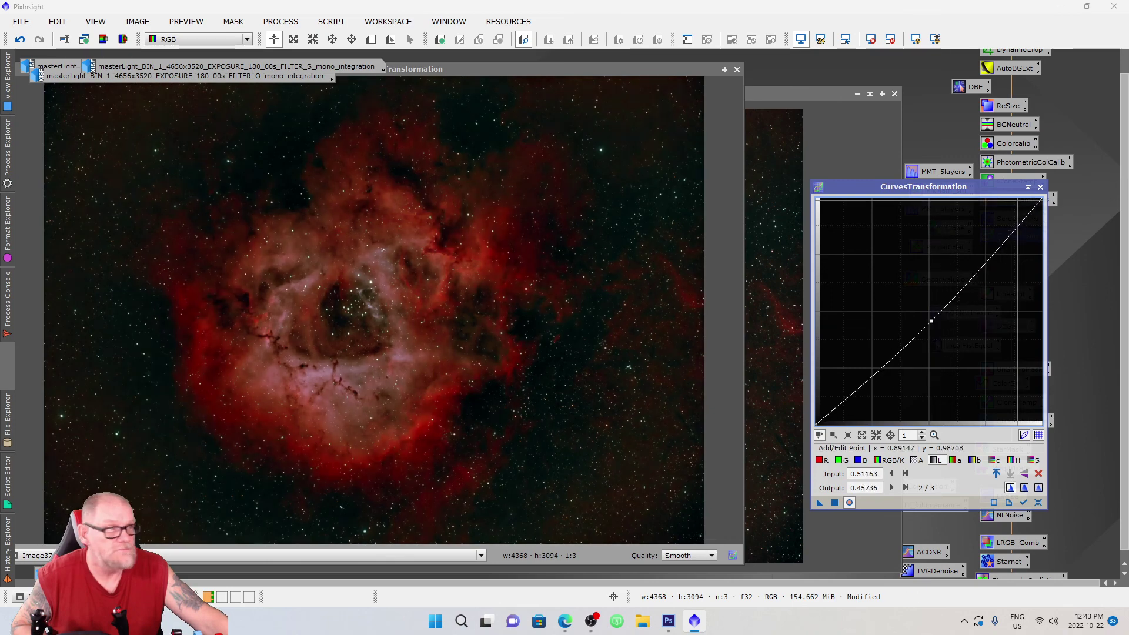
left_click(1041, 187)
left_click(763, 90)
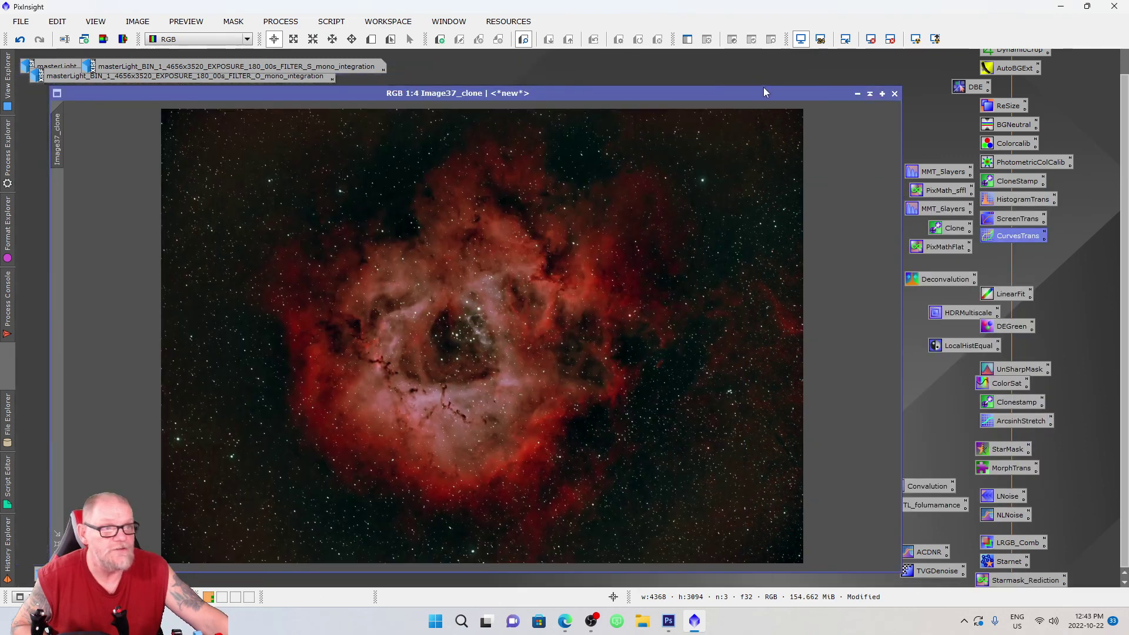
Reduce the Image37_clone view to 1:5 and move its window aside to clear space for the filter masters.
left_click_drag(773, 94, 775, 89)
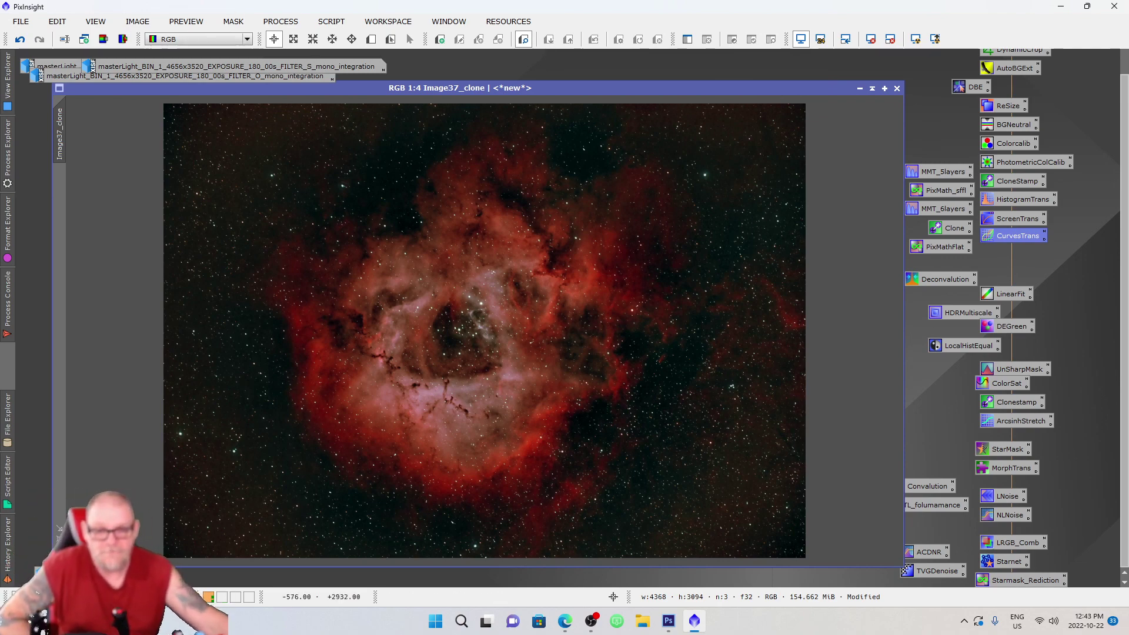
key("minus")
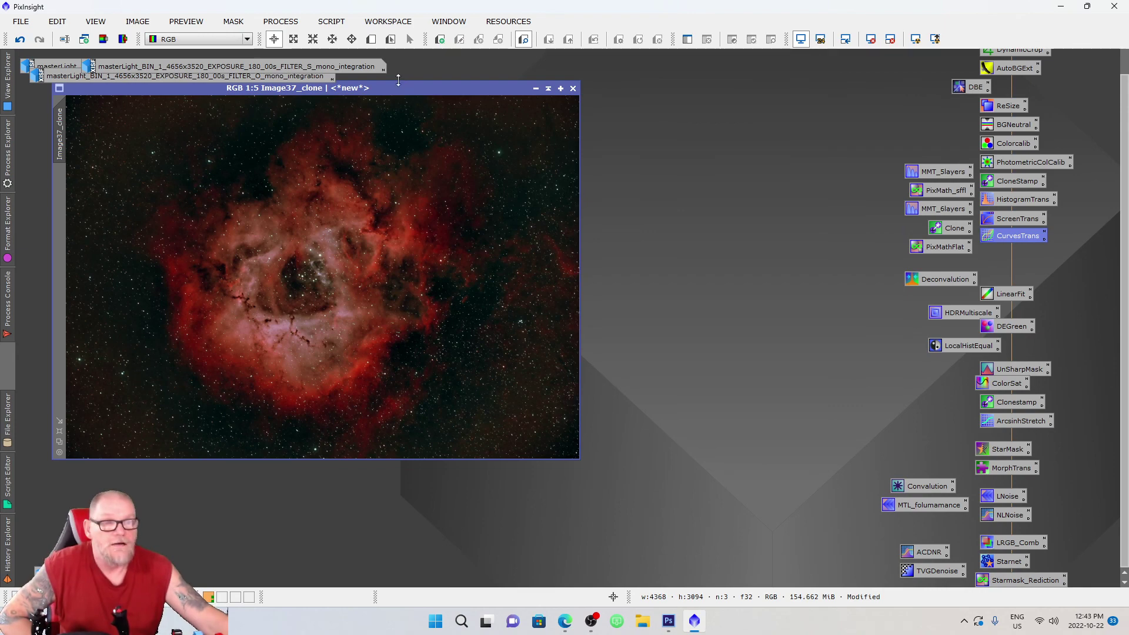
left_click_drag(396, 84, 898, 87)
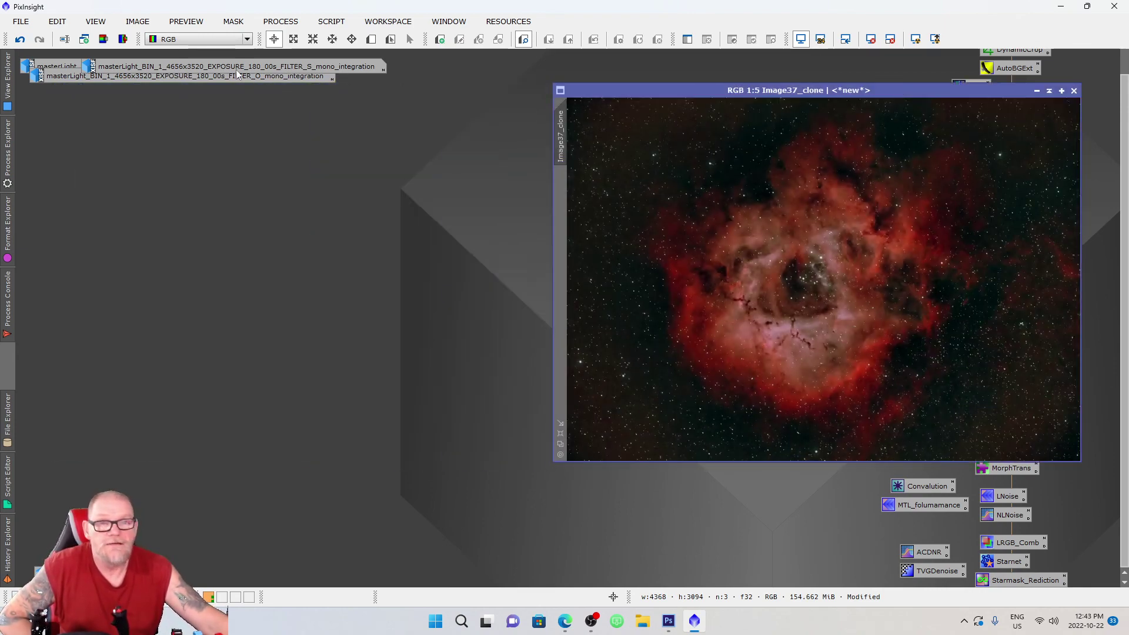
Move the minimized S-filter master out of the way, restore the O-filter master and place it beside Image37_clone.
left_click(237, 70)
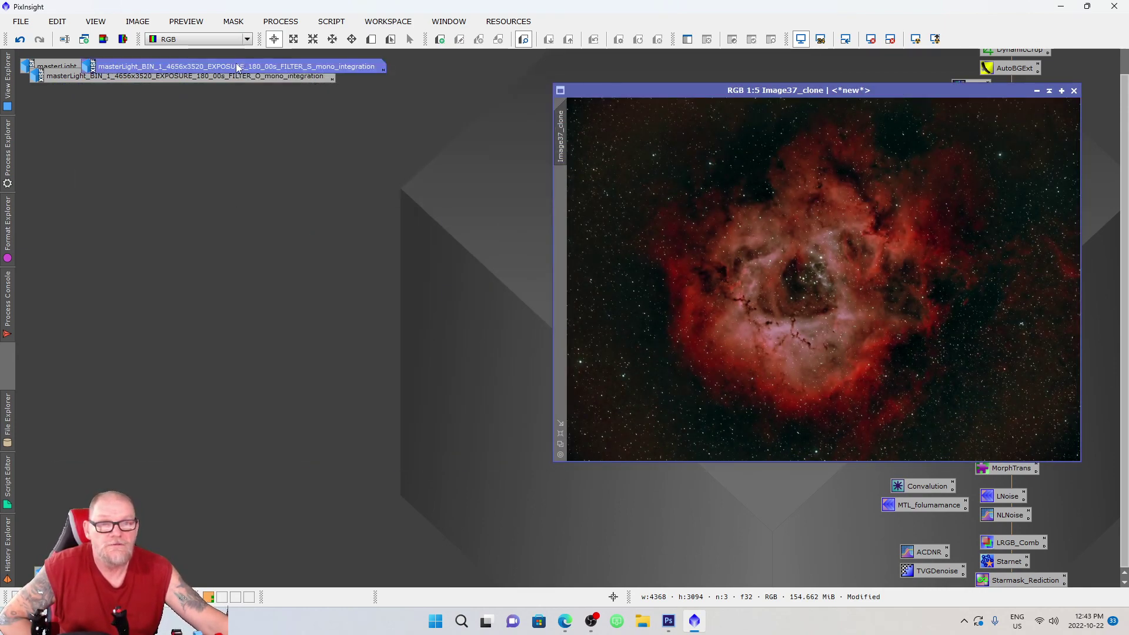
left_click_drag(237, 68, 235, 568)
double_click(179, 78)
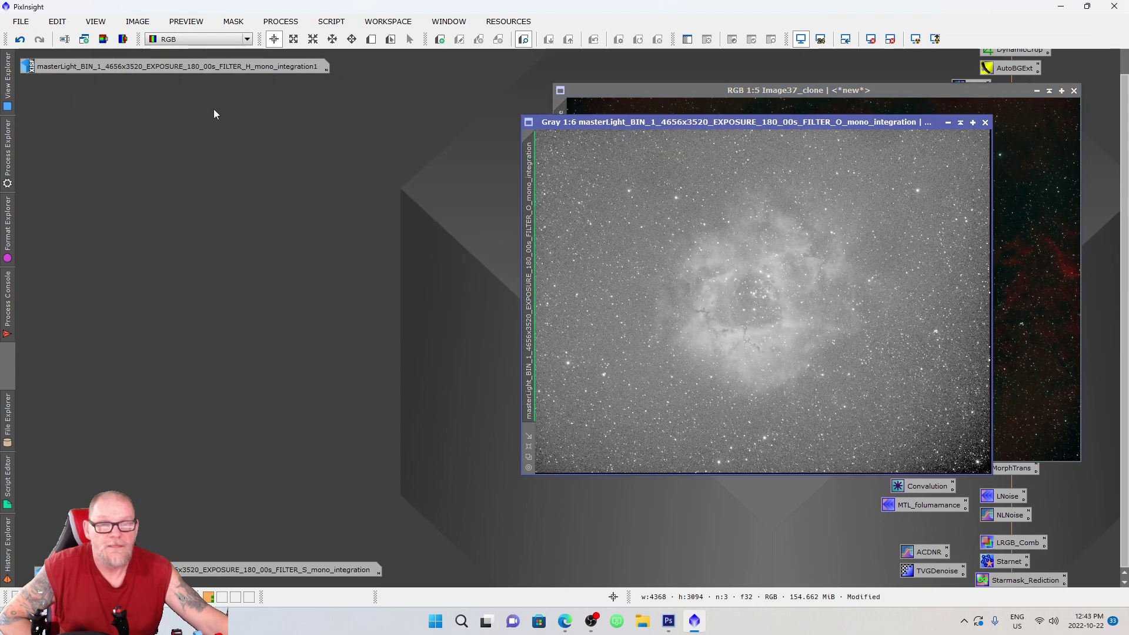
mouse_move(780, 125)
left_mouse_down()
mouse_move(248, 165)
mouse_move(289, 192)
left_mouse_up()
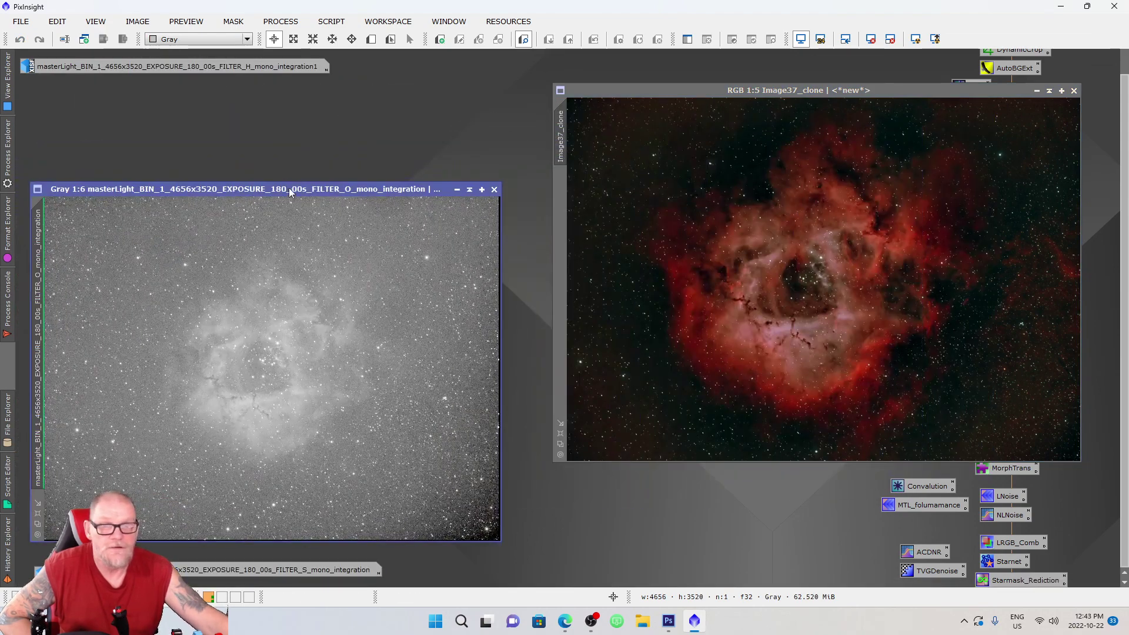
Restore the H-filter master and arrange it with the O-filter master and Image37_clone to compare the source data with the finished image.
double_click(190, 66)
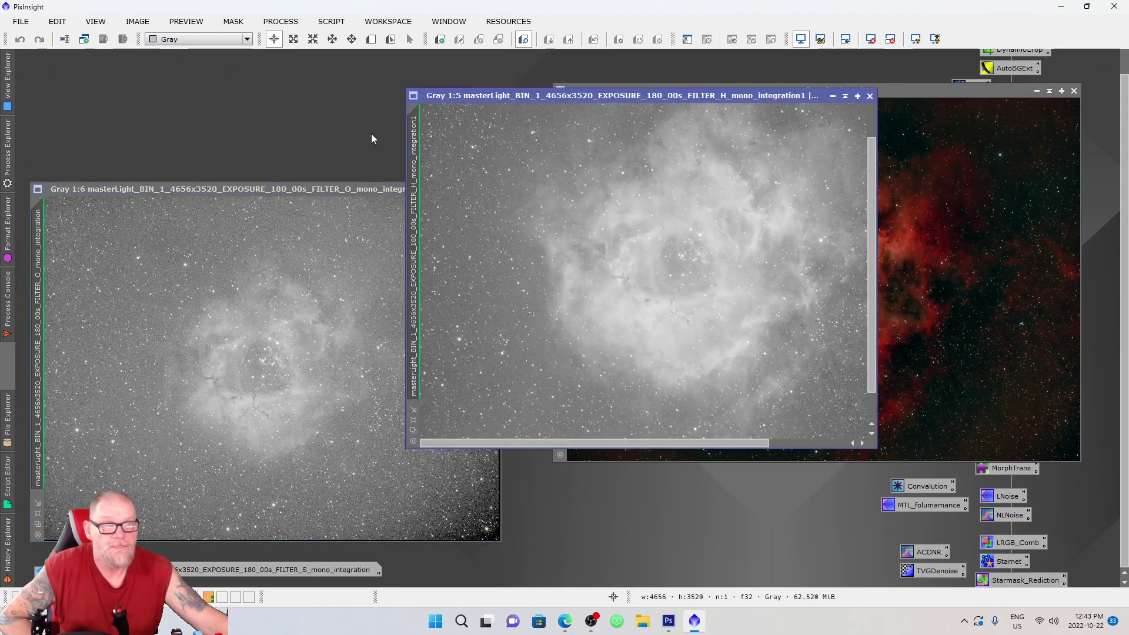
left_click(547, 96)
left_click_drag(483, 104, 214, 106)
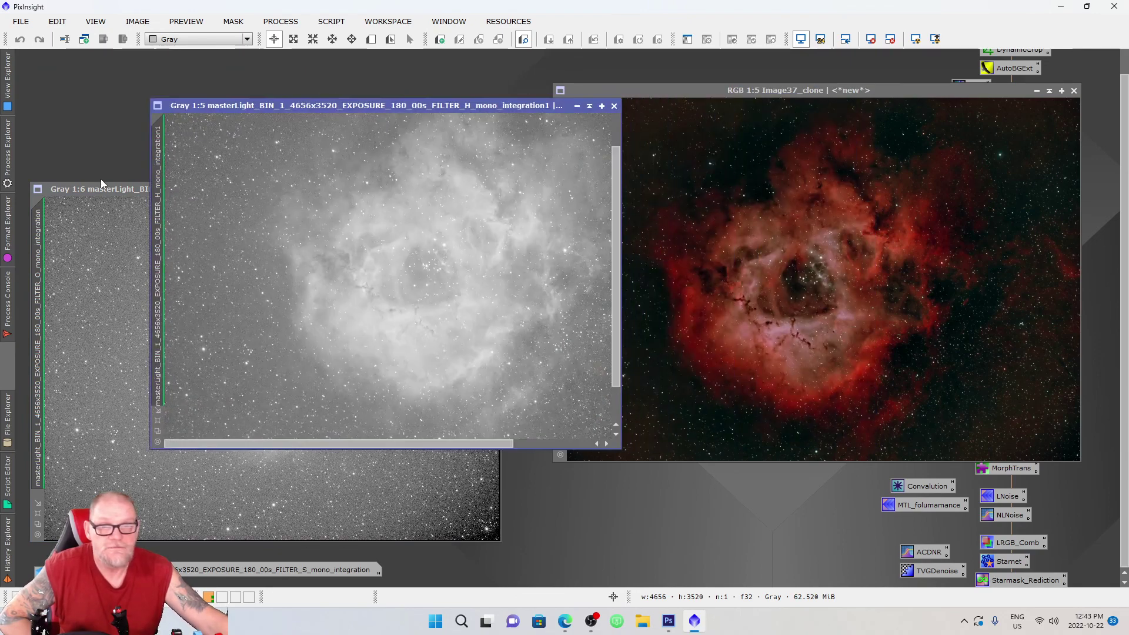
left_click(101, 183)
left_click_drag(744, 90, 682, 96)
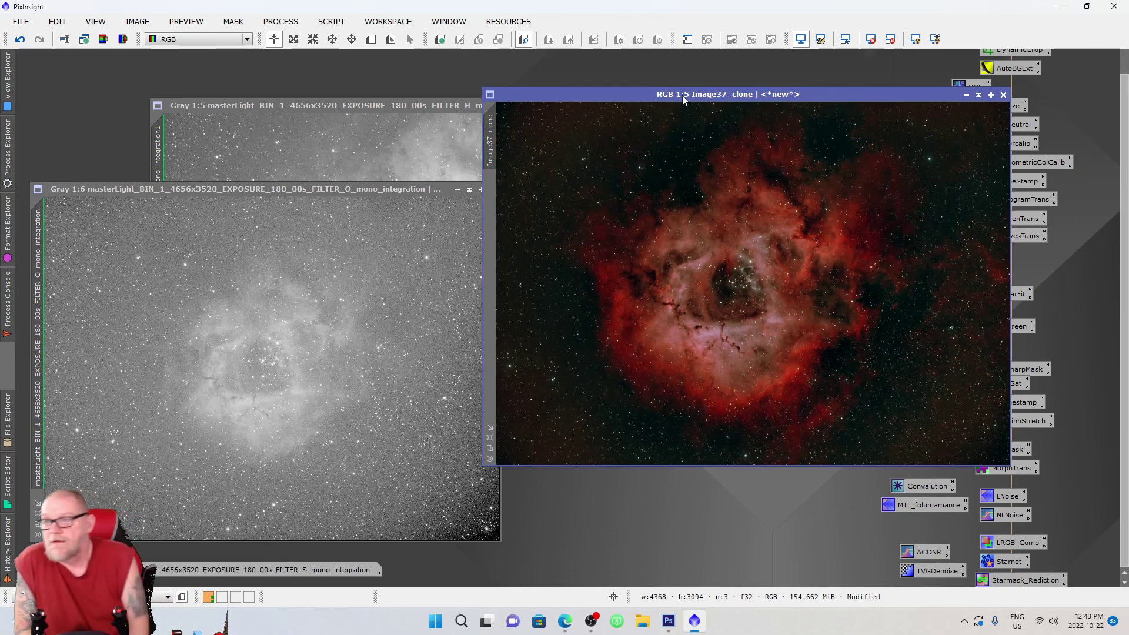